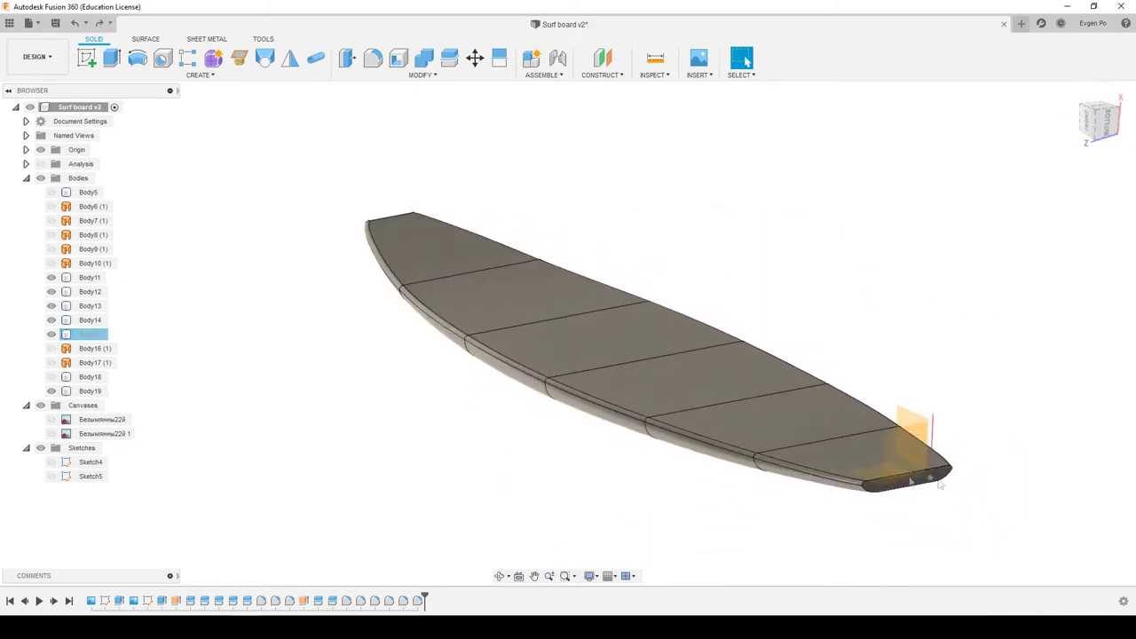
# Select board segments Body19, Body11 and Body12, then briefly enter and leave Form editing
pyautogui.click(380, 222)
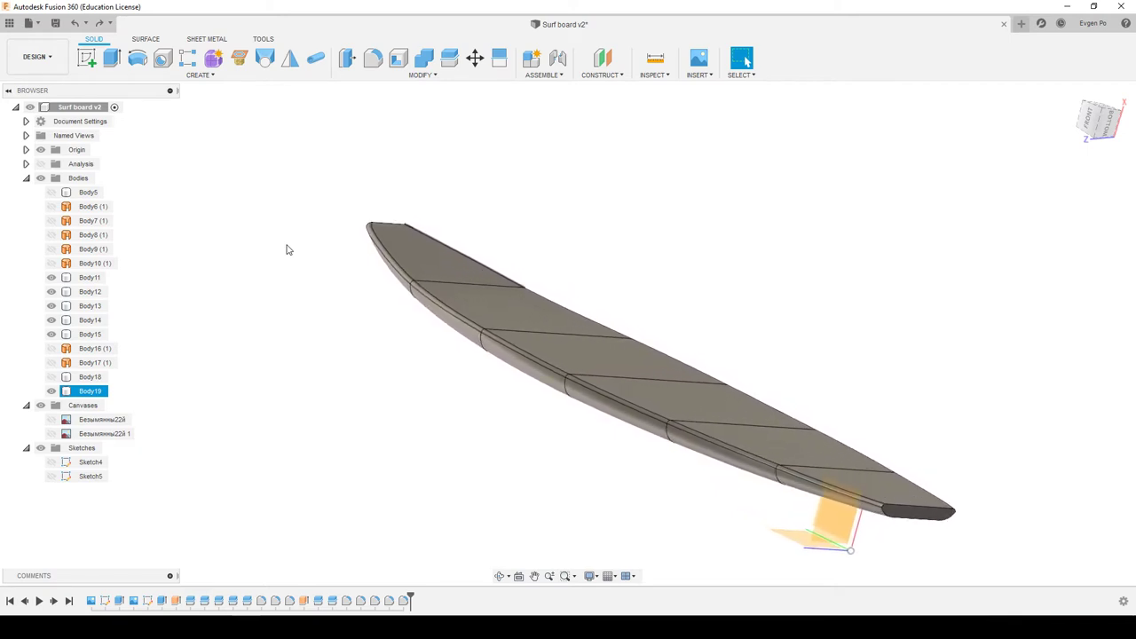
pyautogui.click(448, 325)
pyautogui.click(592, 359)
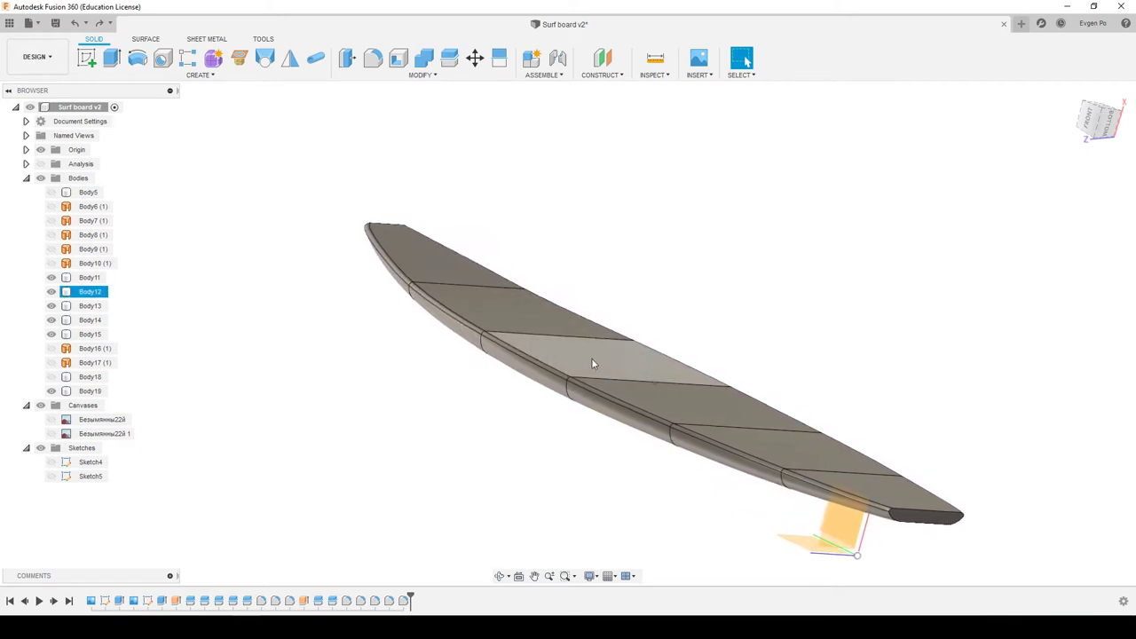
pyautogui.click(497, 328)
pyautogui.click(446, 278)
pyautogui.press('Escape')
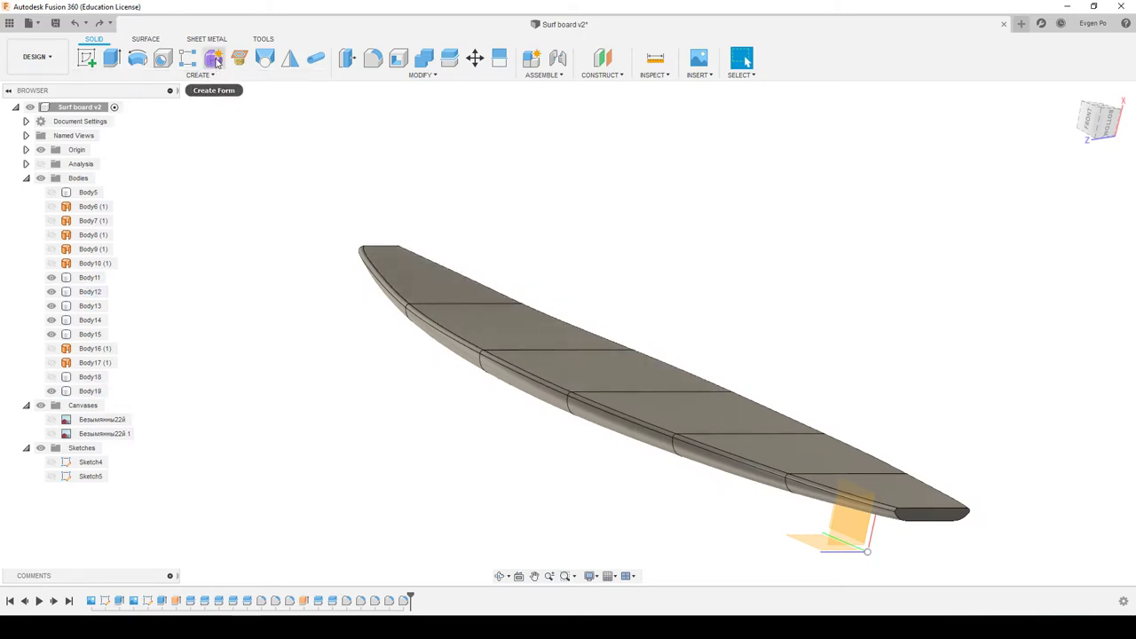
pyautogui.click(214, 60)
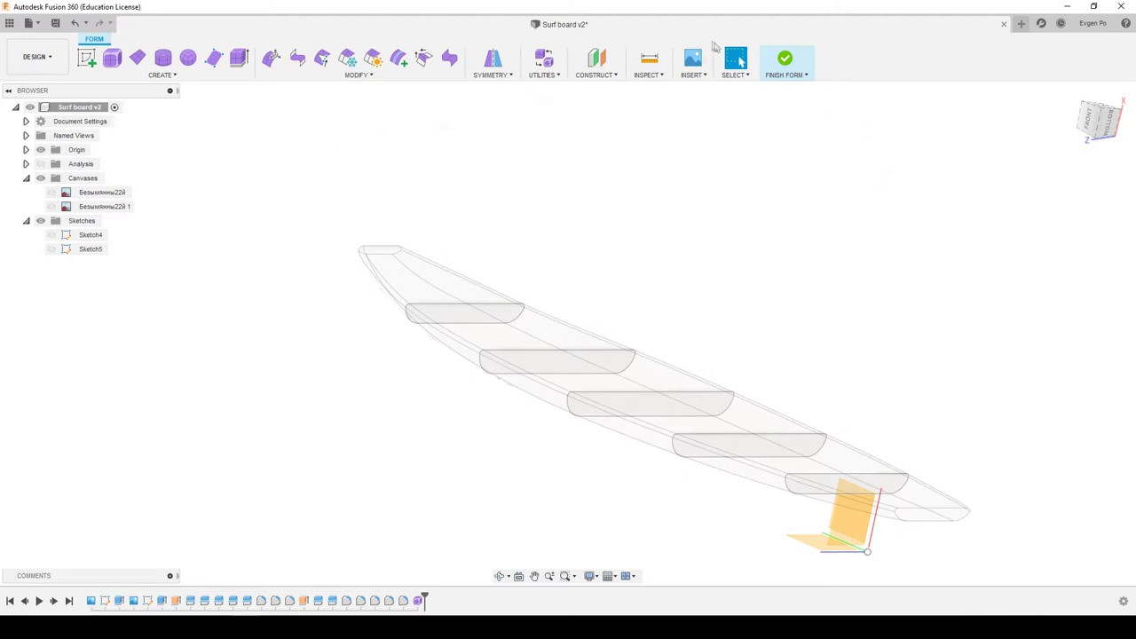
pyautogui.click(785, 60)
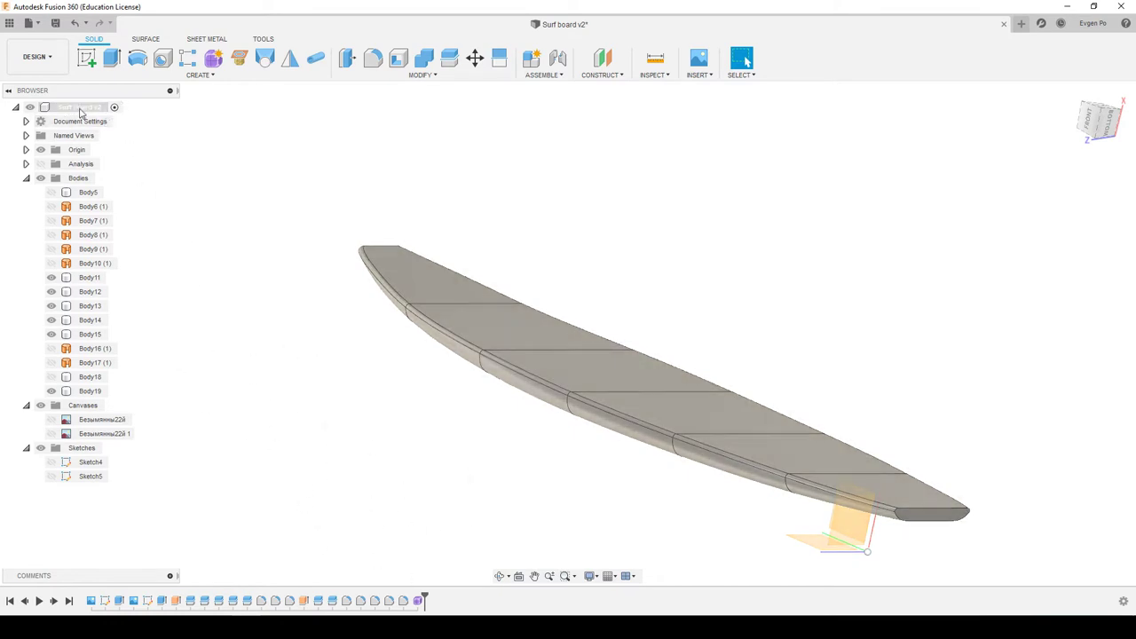
# Turn off design history capture for the surfboard design, accepting removal of the timeline
pyautogui.rightClick(80, 107)
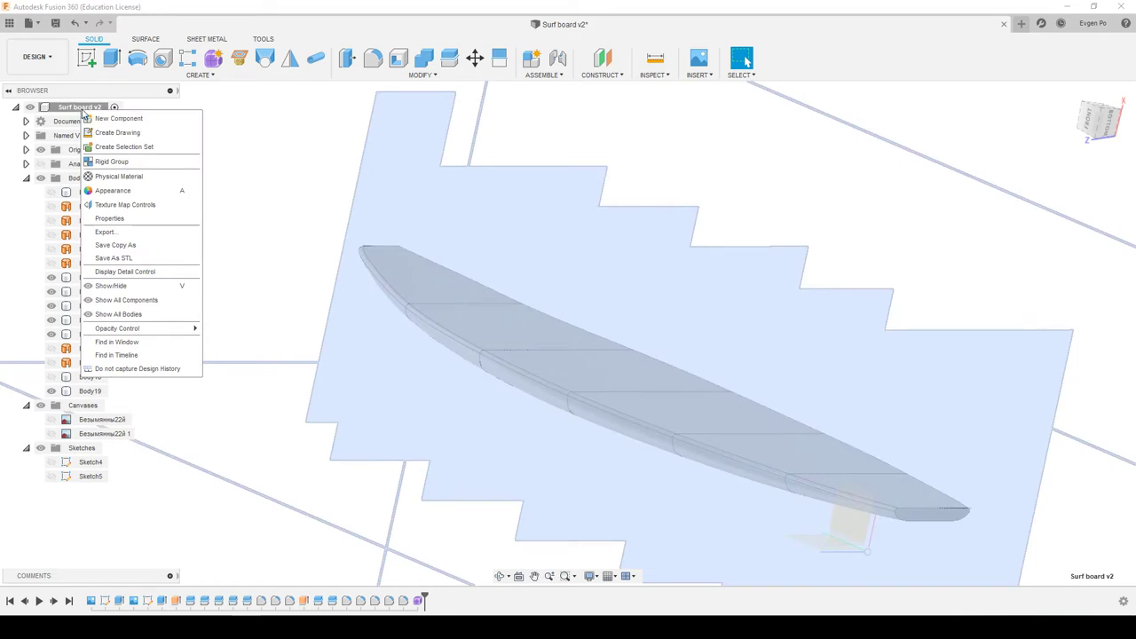
pyautogui.click(139, 368)
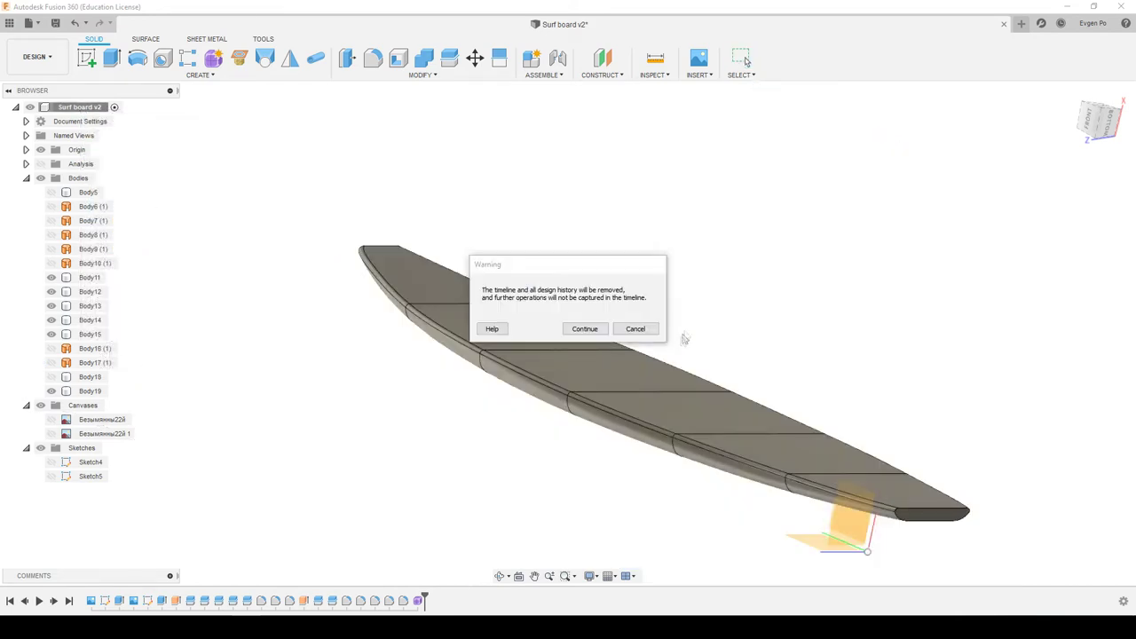
pyautogui.click(586, 330)
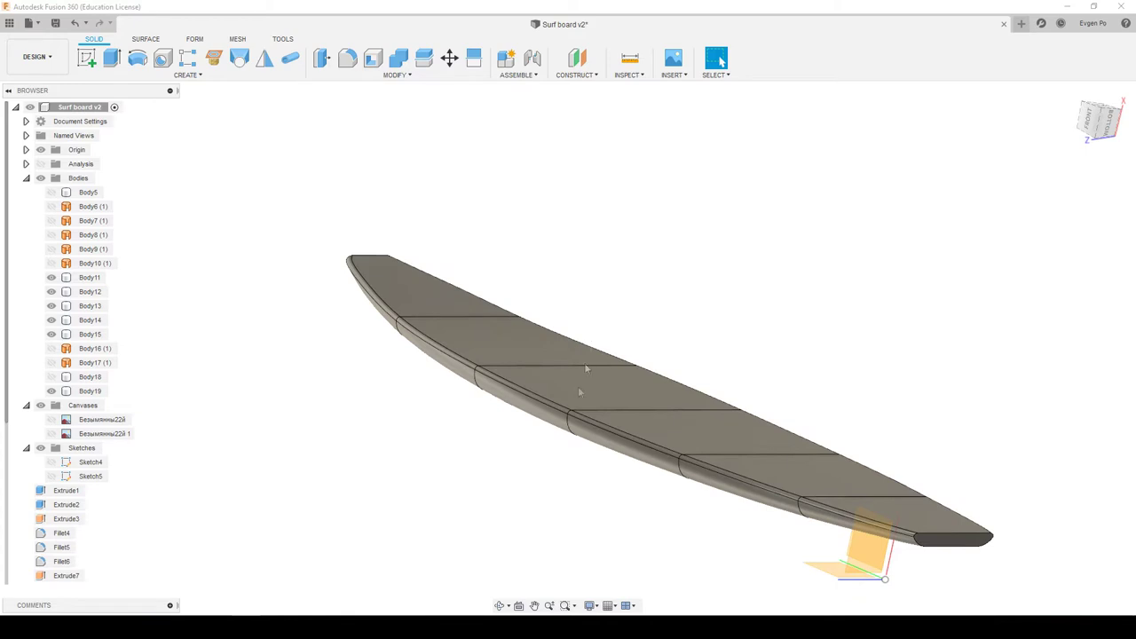
pyautogui.scroll(-2, 611, 503)
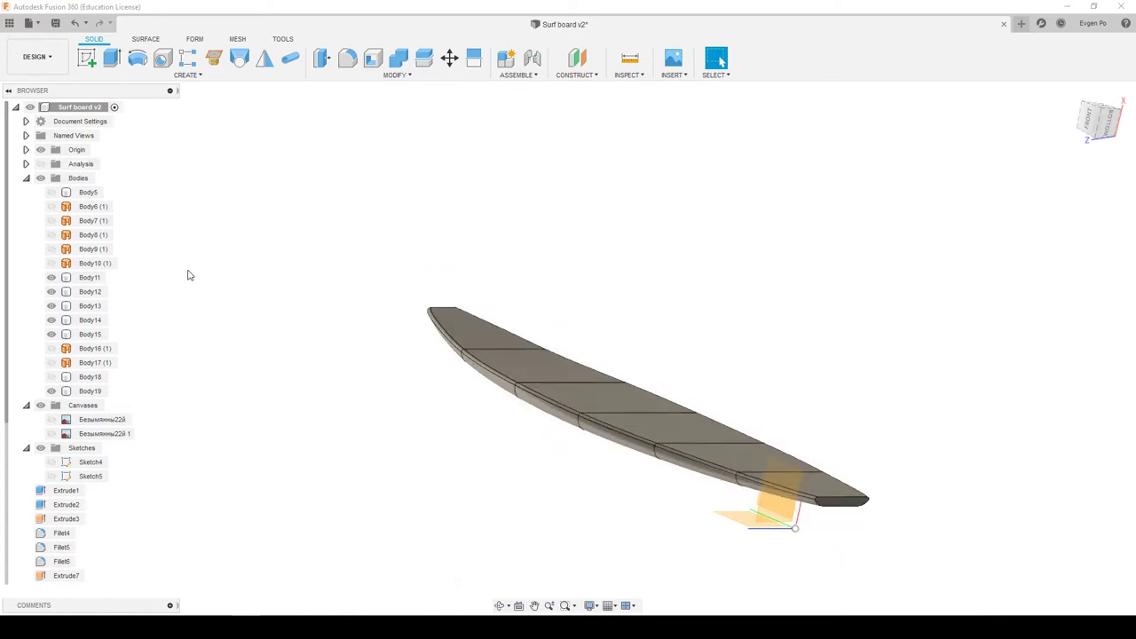
# Switch to the Form workspace and start the Create > Loft command
pyautogui.click(146, 40)
pyautogui.click(193, 40)
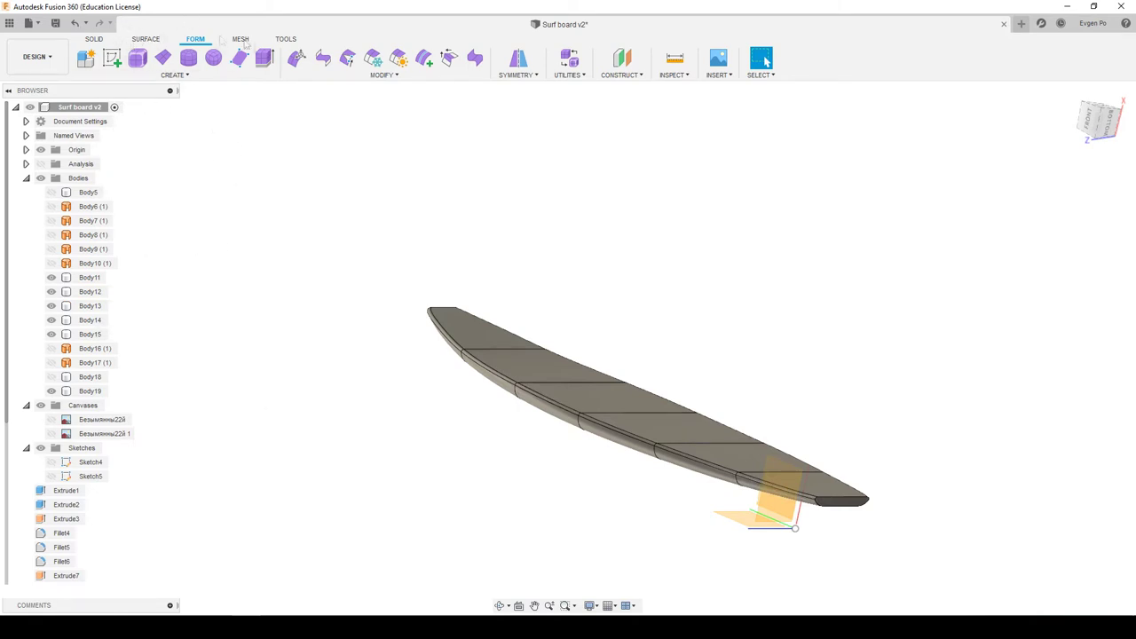
pyautogui.click(201, 78)
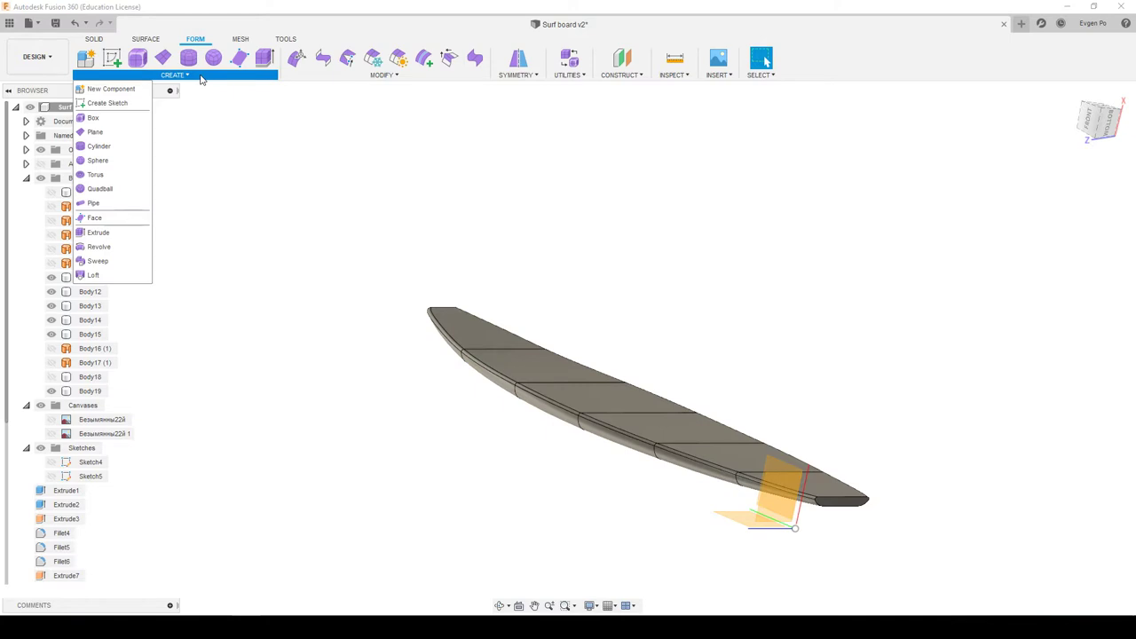
pyautogui.click(114, 279)
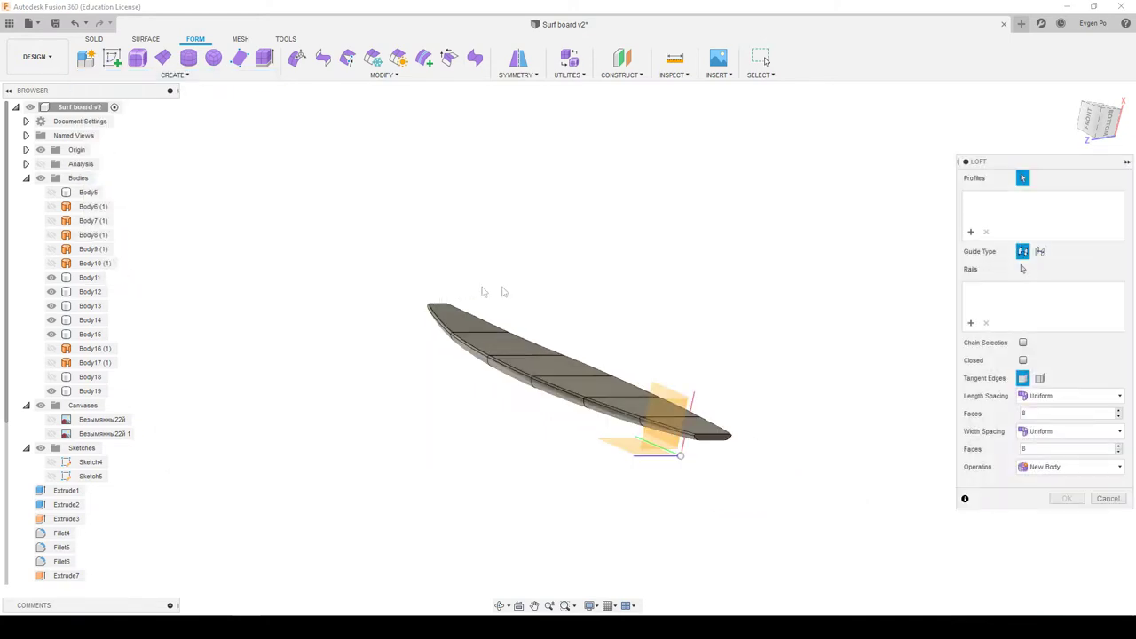
# Pick the board's end face as Profile 1, drop a wrong second profile, and add the upper face
pyautogui.scroll(5, 670, 498)
pyautogui.click(671, 498)
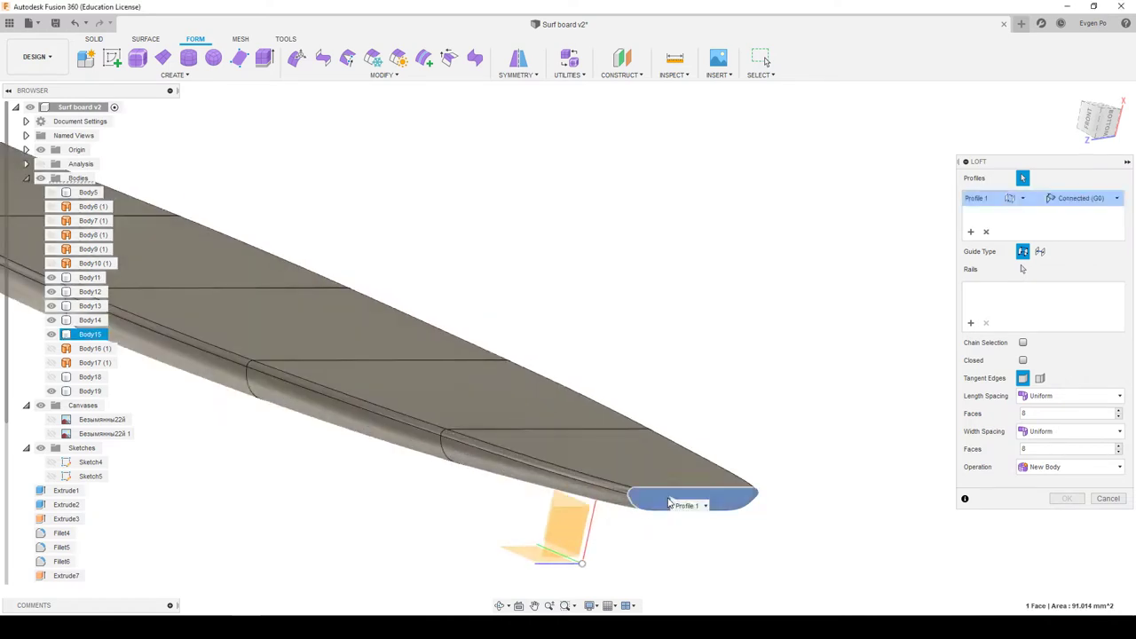
pyautogui.click(500, 435)
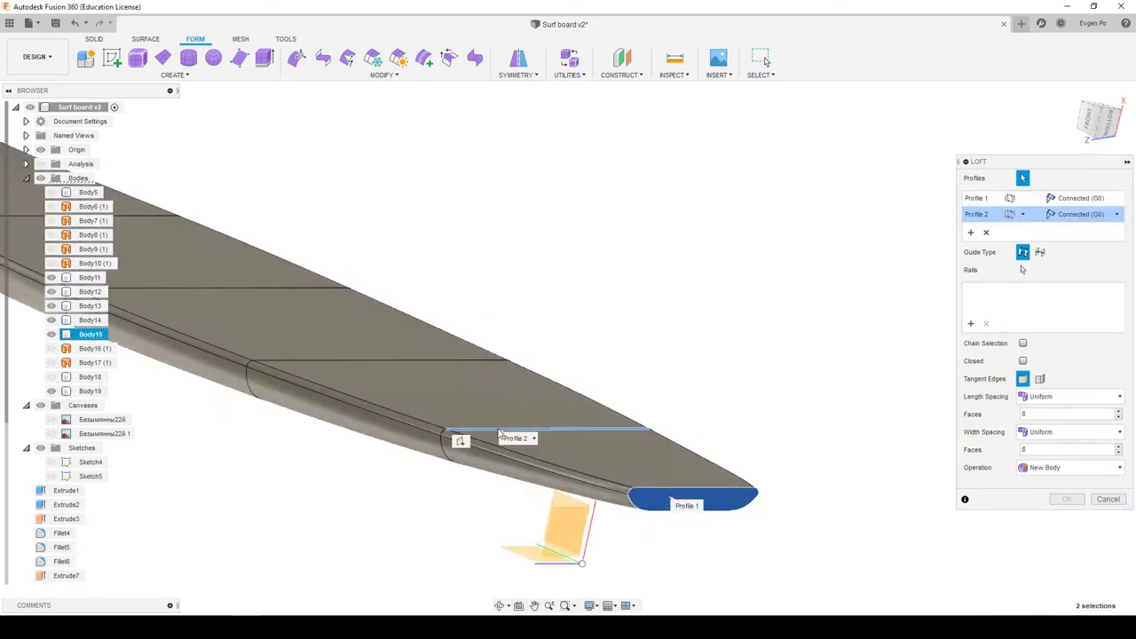
pyautogui.click(986, 232)
pyautogui.click(371, 397)
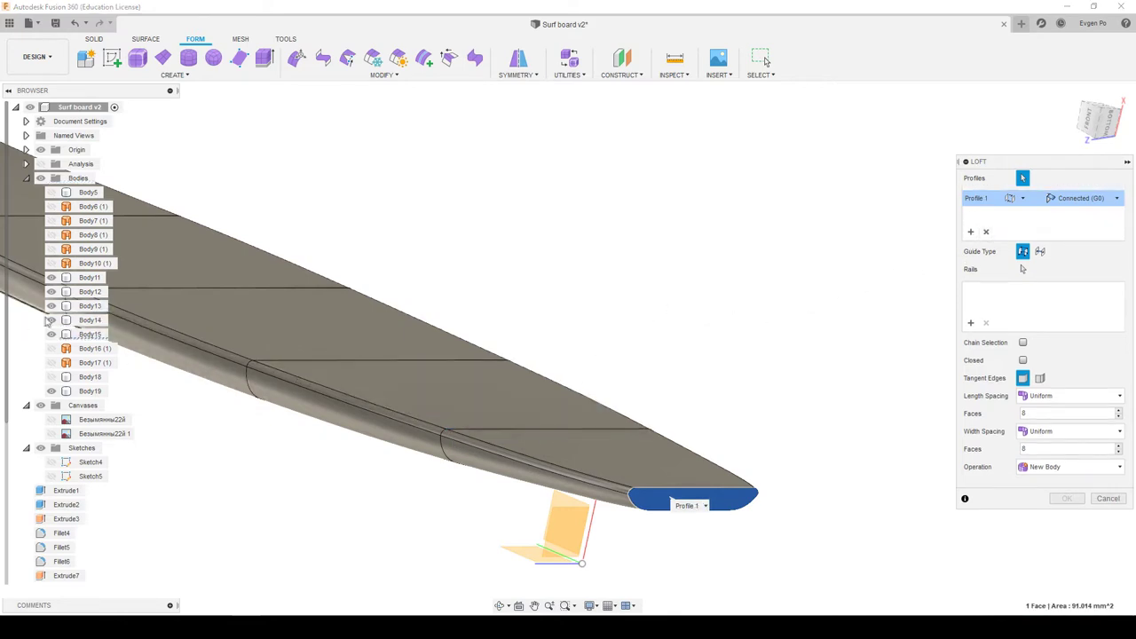
pyautogui.moveTo(543, 382)
pyautogui.keyDown('shift'); pyautogui.mouseDown(button='middle')
pyautogui.moveTo(432, 300)
pyautogui.moveTo(515, 405)
pyautogui.moveTo(329, 348)
pyautogui.mouseUp(button='middle'); pyautogui.keyUp('shift')
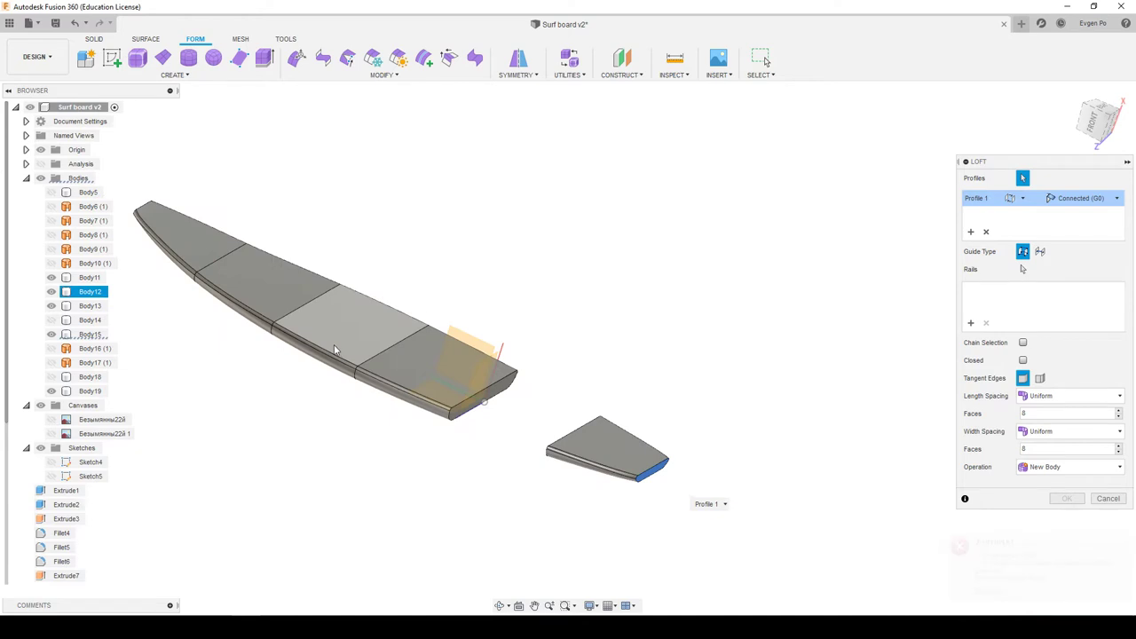
# Hide the Body12 segment and orbit to look down on the board segments
pyautogui.click(51, 292)
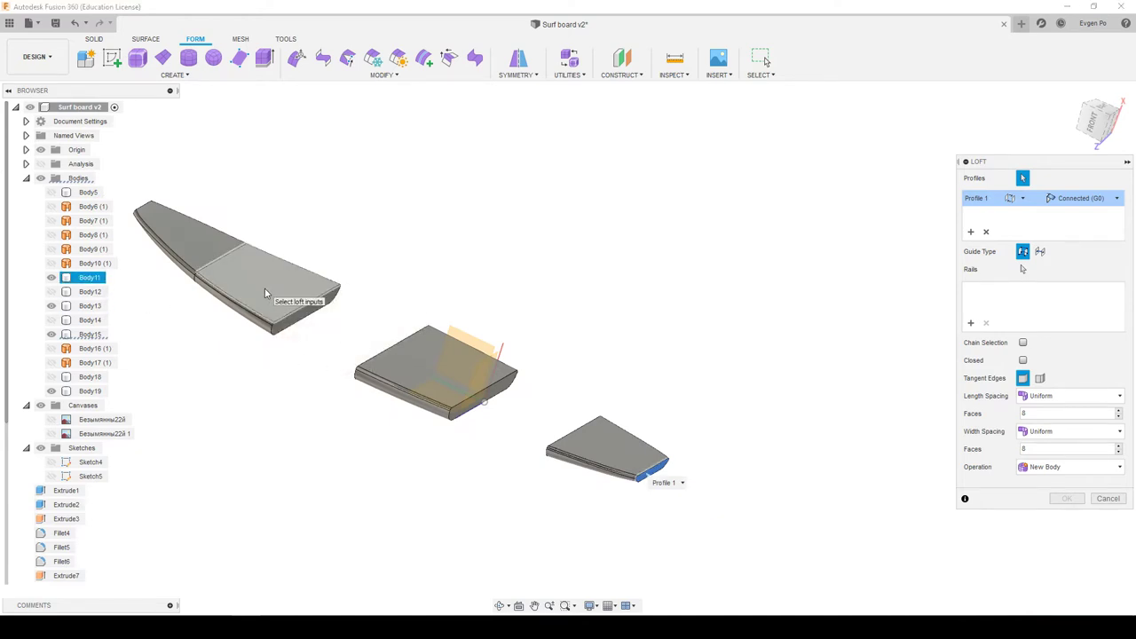
pyautogui.keyDown('shift'); pyautogui.moveTo(272, 297); pyautogui.dragTo(977, 197, button='middle'); pyautogui.keyUp('shift')
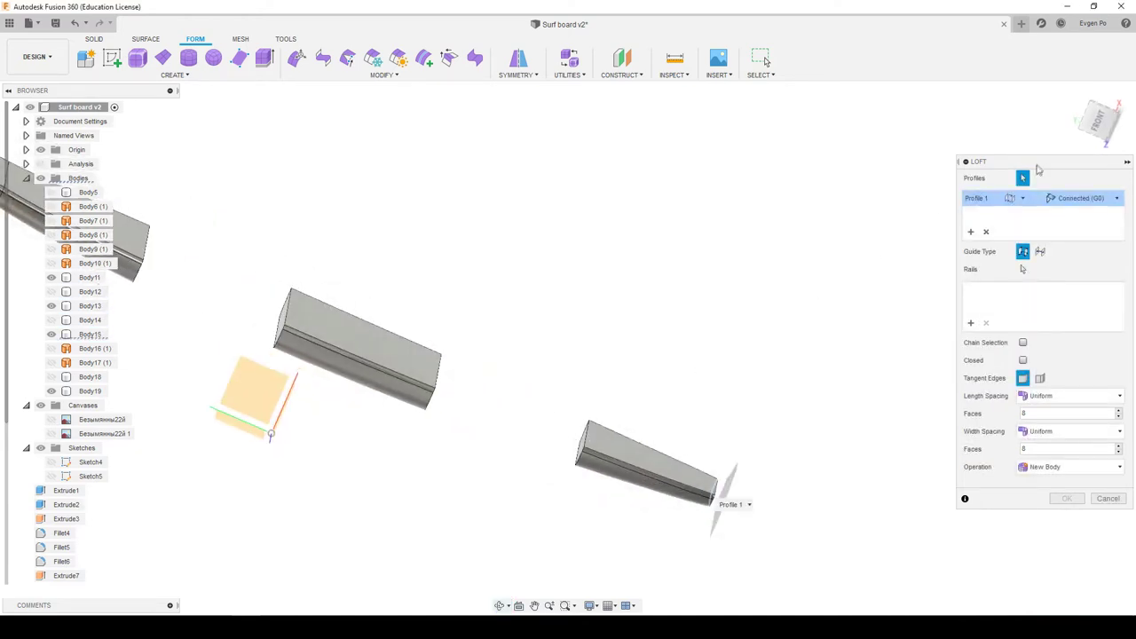
pyautogui.moveTo(1039, 169); pyautogui.dragTo(994, 137)
pyautogui.moveTo(715, 424)
pyautogui.keyDown('shift'); pyautogui.mouseDown(button='middle')
pyautogui.moveTo(682, 456)
pyautogui.moveTo(515, 424)
pyautogui.mouseUp(button='middle'); pyautogui.keyUp('shift')
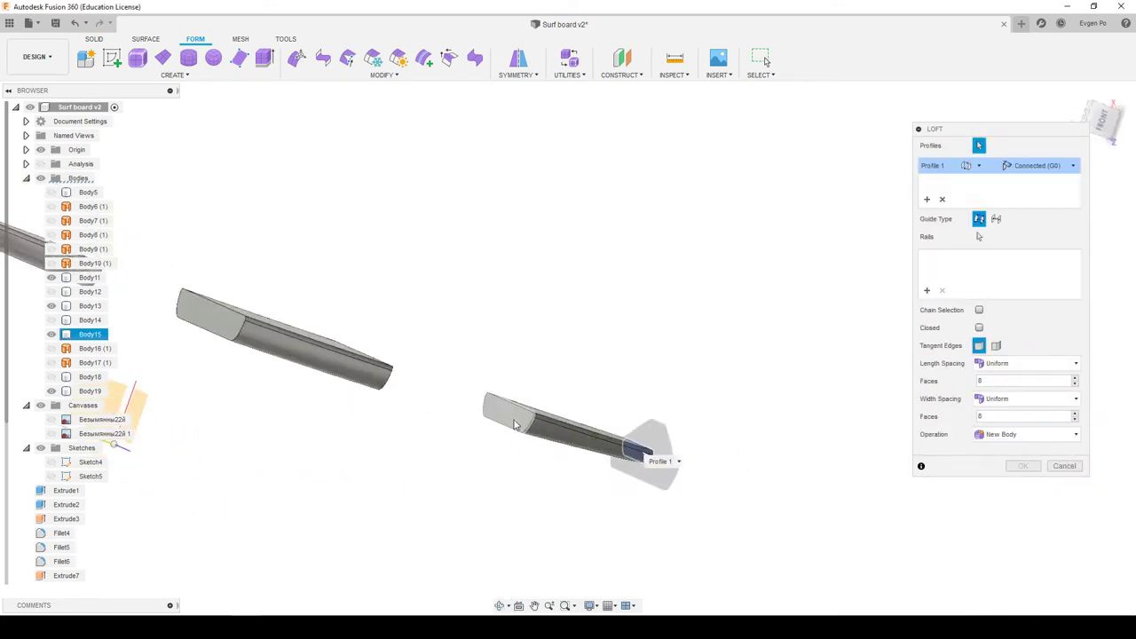
pyautogui.keyDown('shift'); pyautogui.moveTo(525, 325); pyautogui.dragTo(440, 377, button='middle'); pyautogui.keyUp('shift')
# Add the second, third and fourth loft profiles along the board, orbiting between picks
pyautogui.click(436, 376)
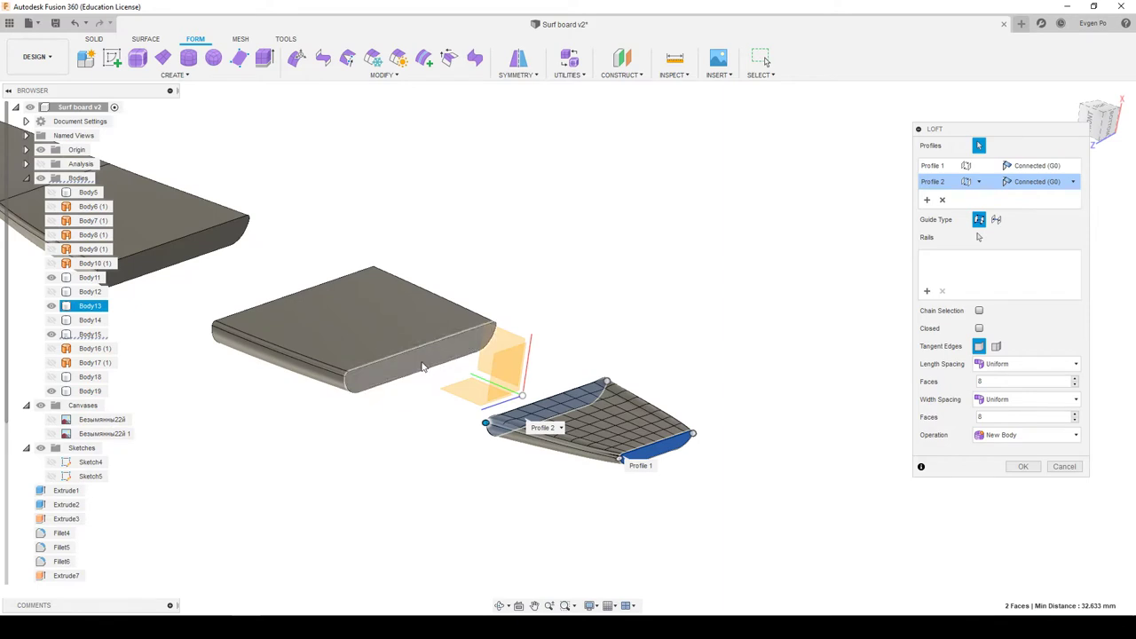
pyautogui.click(677, 335)
pyautogui.moveTo(683, 338)
pyautogui.keyDown('shift'); pyautogui.mouseDown(button='middle')
pyautogui.moveTo(441, 321)
pyautogui.moveTo(455, 333)
pyautogui.mouseUp(button='middle'); pyautogui.keyUp('shift')
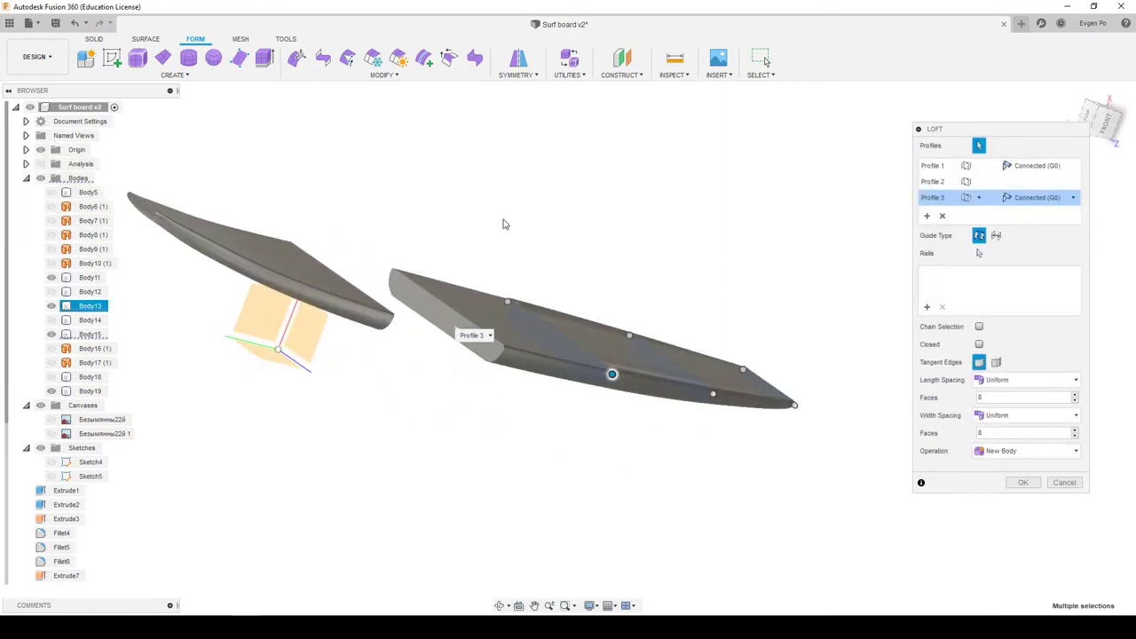
pyautogui.click(381, 315)
pyautogui.keyDown('shift'); pyautogui.moveTo(382, 315); pyautogui.dragTo(548, 256, button='middle'); pyautogui.keyUp('shift')
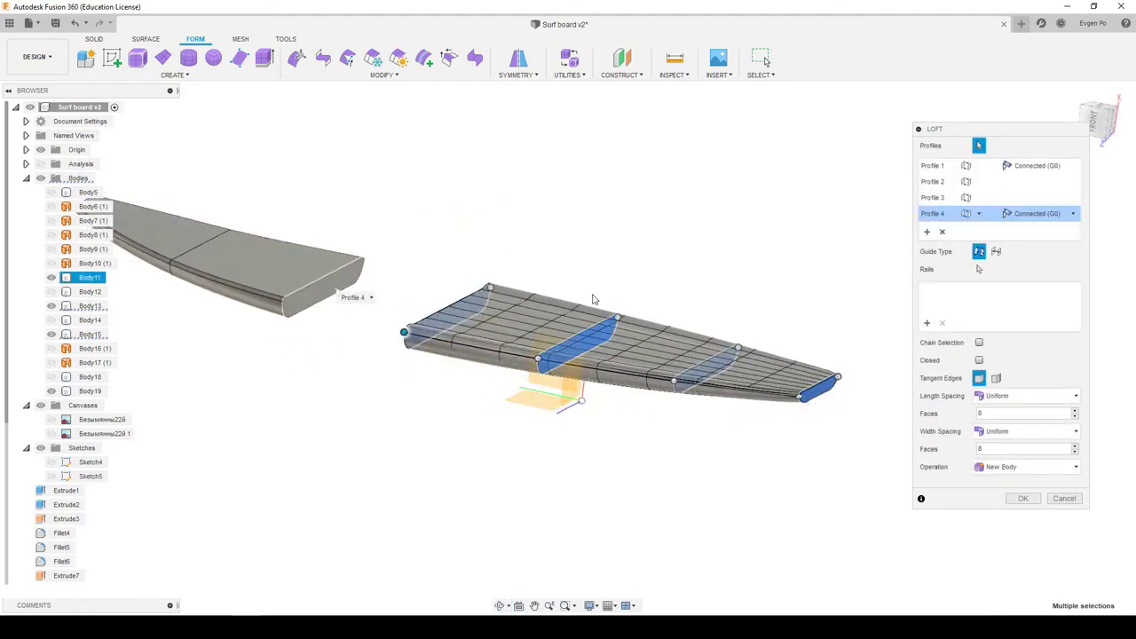
pyautogui.moveTo(593, 299)
pyautogui.keyDown('shift'); pyautogui.mouseDown(button='middle')
pyautogui.moveTo(351, 286)
pyautogui.moveTo(405, 355)
pyautogui.mouseUp(button='middle'); pyautogui.keyUp('shift')
pyautogui.scroll(5, 351, 286)
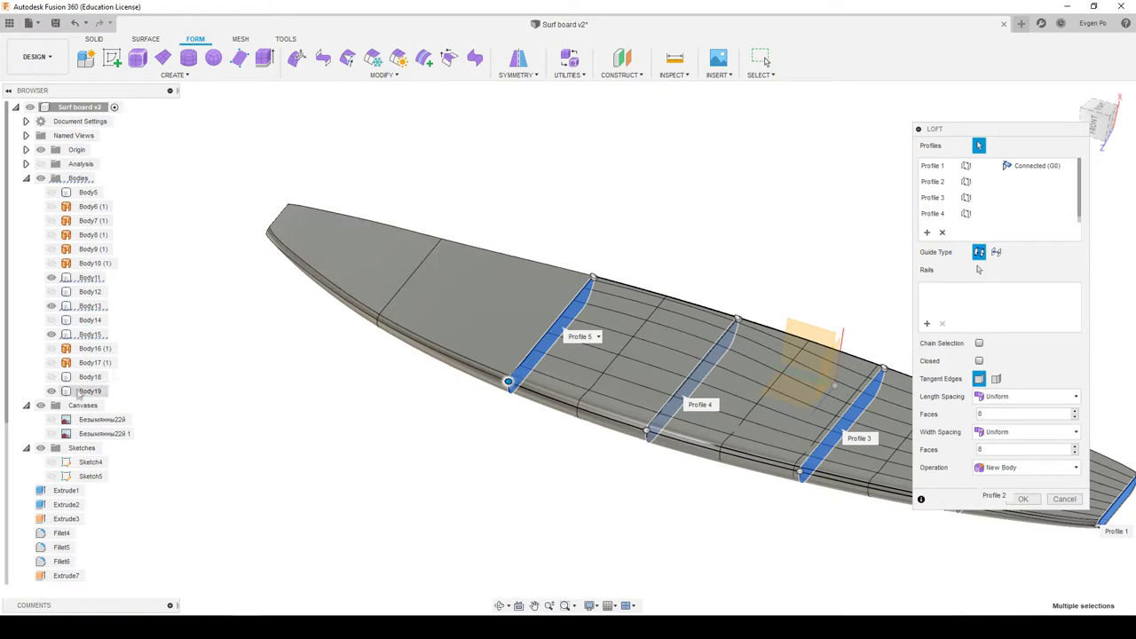
# Show Body19, add its end face as Profile 6, hide it again, and view the preview from the right
pyautogui.click(52, 392)
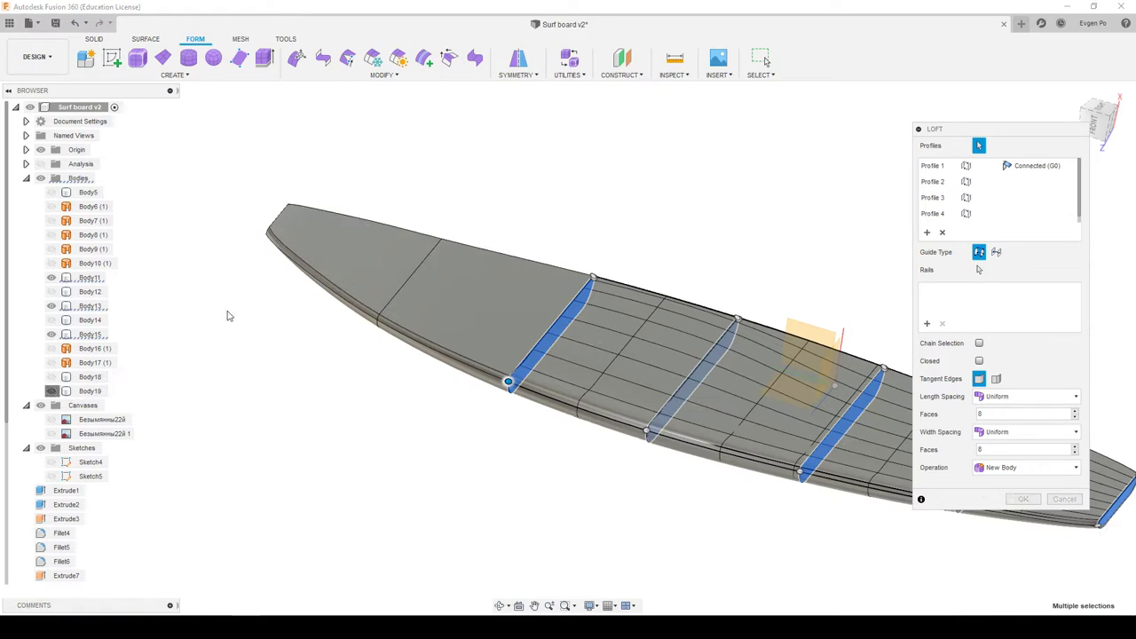
pyautogui.keyDown('shift'); pyautogui.moveTo(255, 309); pyautogui.dragTo(286, 299, button='middle'); pyautogui.keyUp('shift')
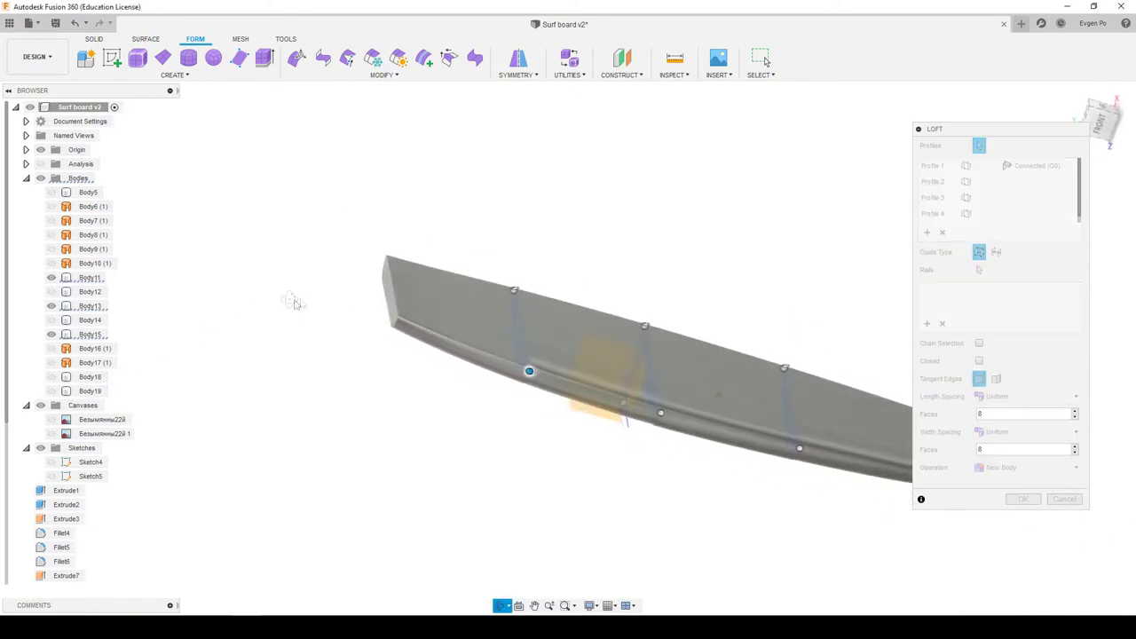
pyautogui.scroll(3, 382, 296)
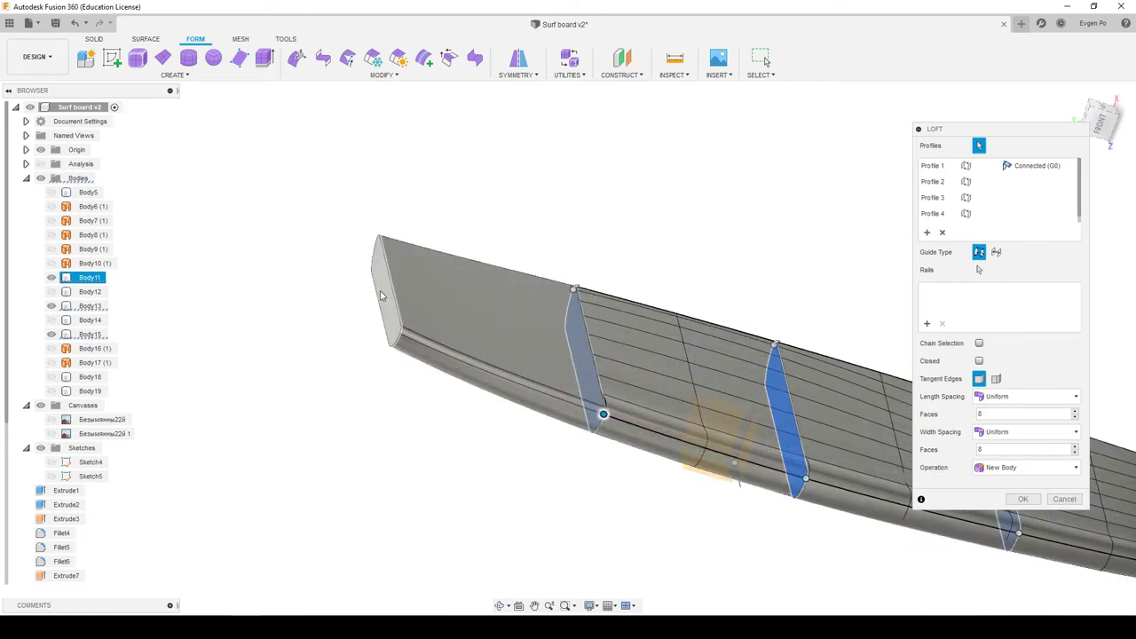
pyautogui.click(381, 297)
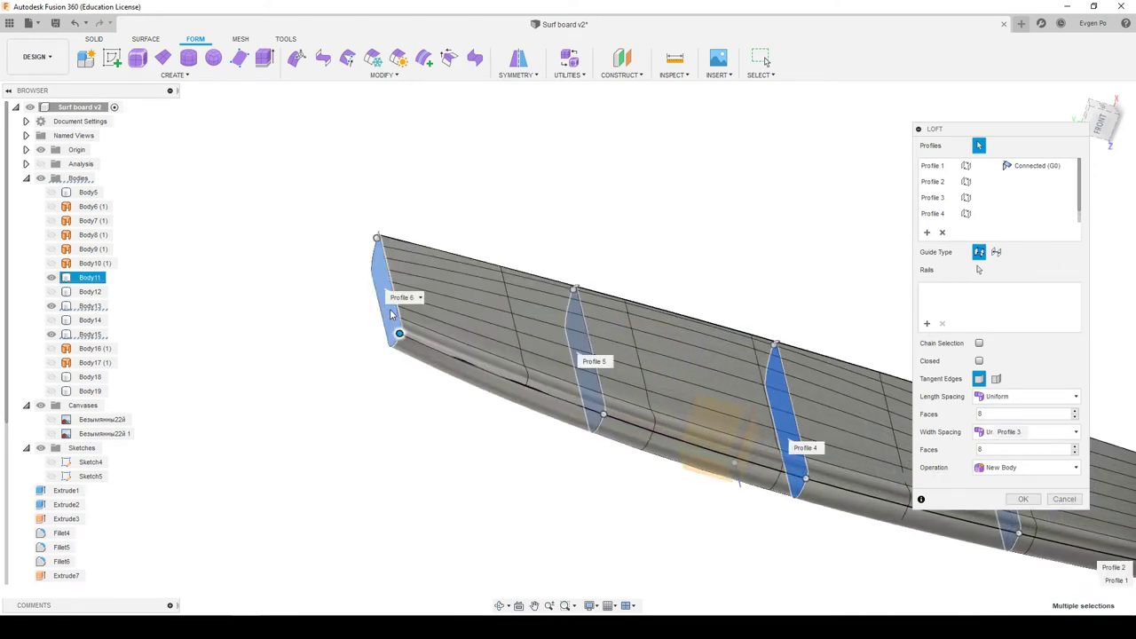
pyautogui.click(51, 391)
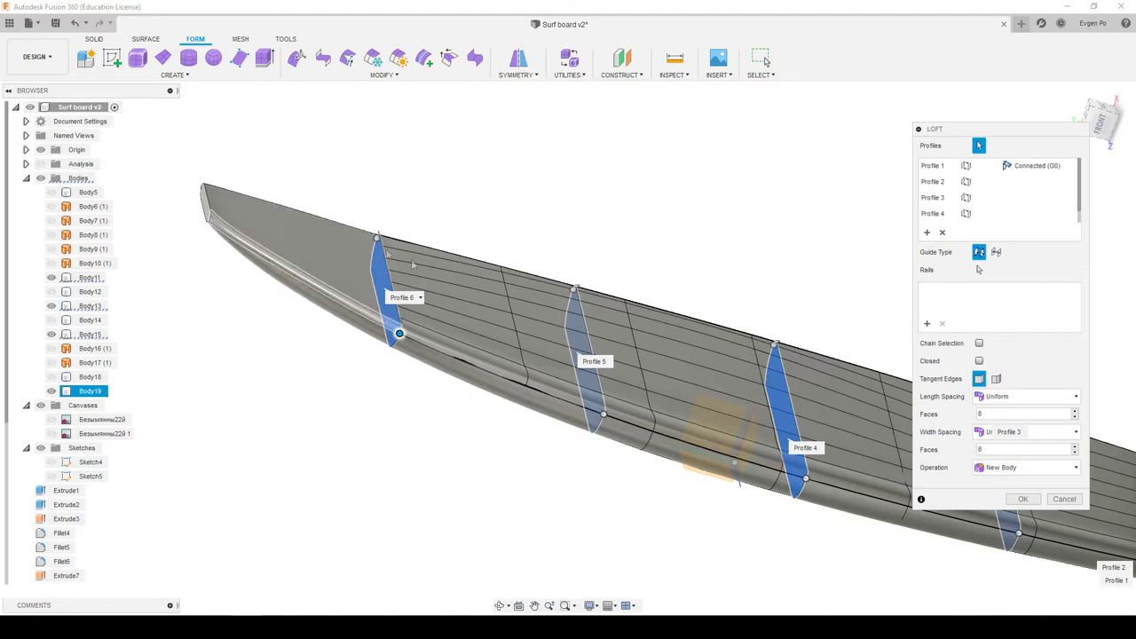
pyautogui.scroll(3, 202, 203)
pyautogui.scroll(2, 201, 202)
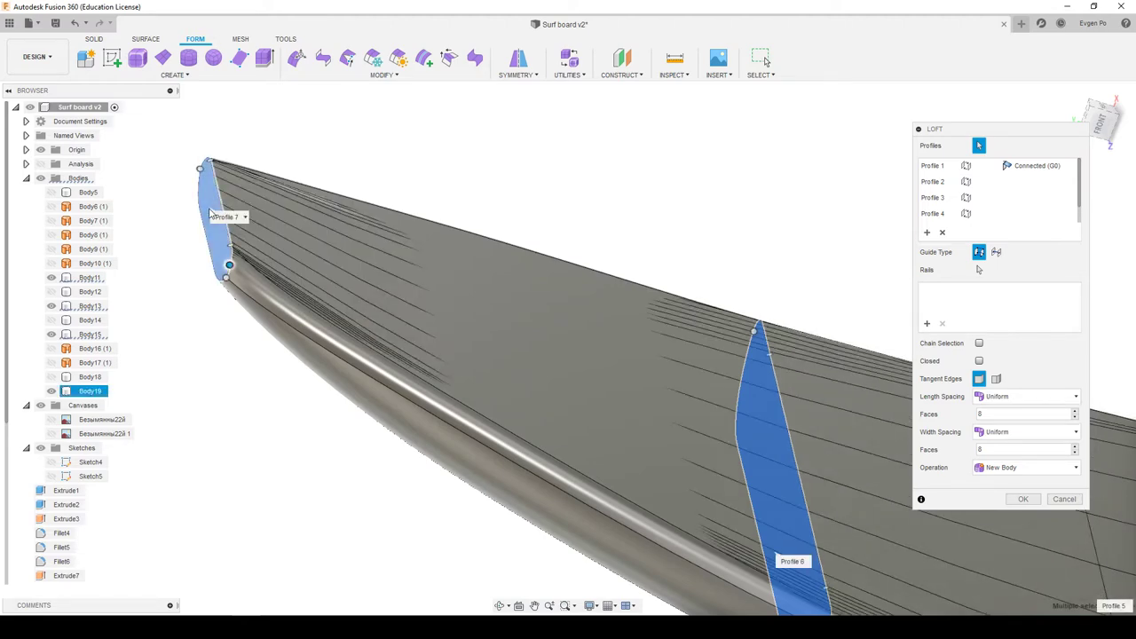
pyautogui.scroll(-3, 427, 524)
pyautogui.scroll(-3, 427, 524)
pyautogui.scroll(-2, 329, 354)
pyautogui.keyDown('shift'); pyautogui.moveTo(328, 353); pyautogui.dragTo(427, 373, button='middle'); pyautogui.keyUp('shift')
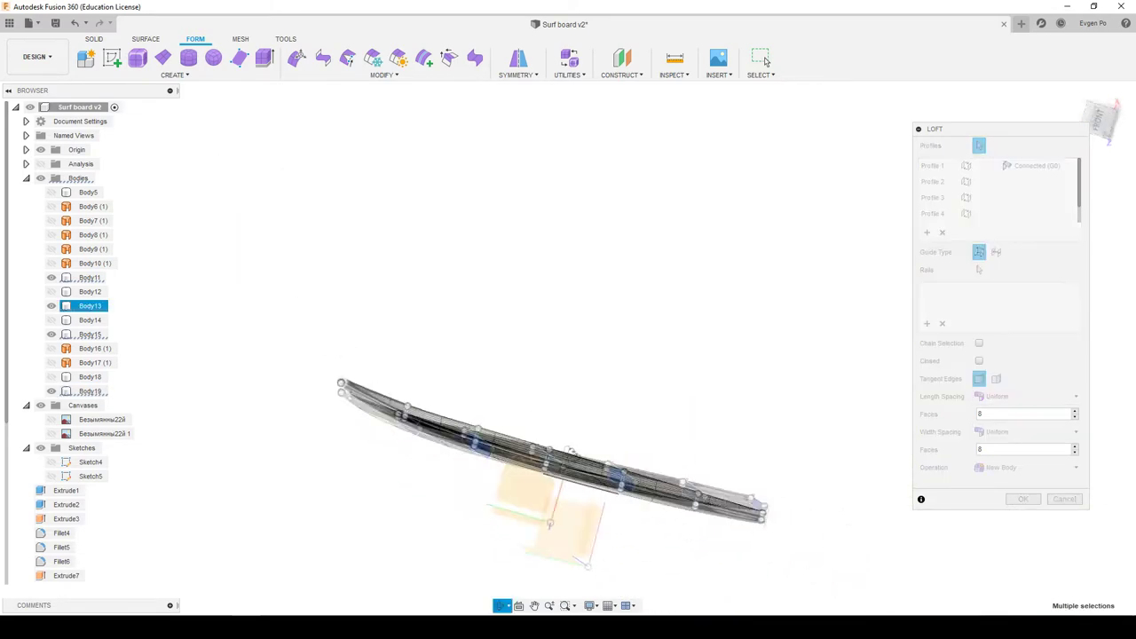
pyautogui.click(1109, 118)
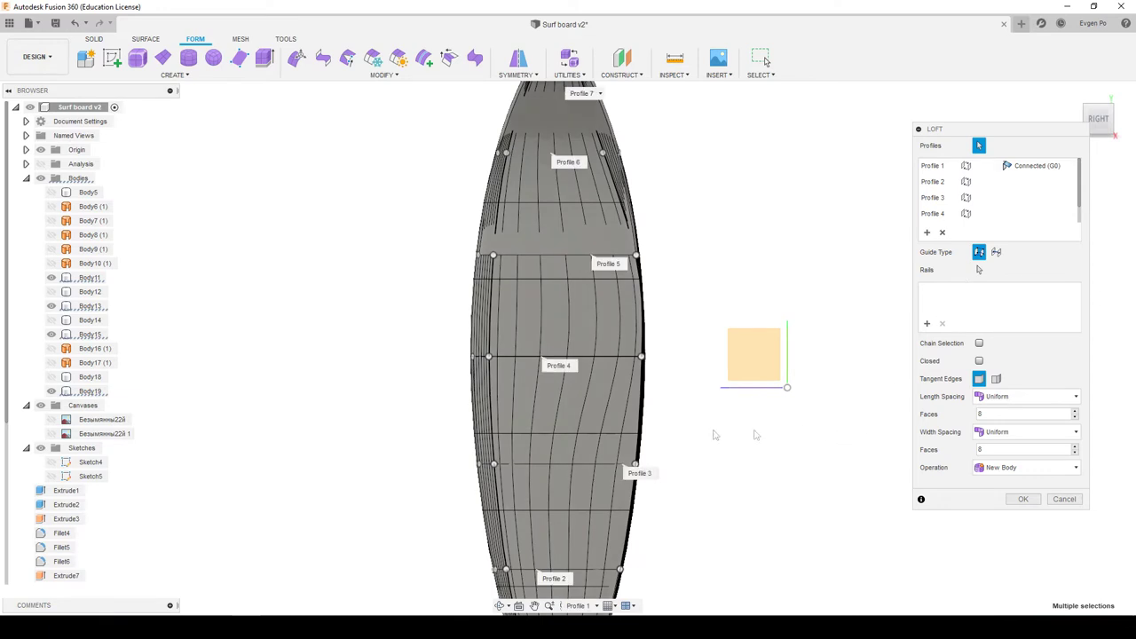
# Raise the loft's Length Spacing Faces to 10 from below, then cancel the loft
pyautogui.scroll(-1, 625, 432)
pyautogui.scroll(2, 605, 355)
pyautogui.keyDown('shift'); pyautogui.moveTo(585, 366); pyautogui.dragTo(584, 398, button='middle'); pyautogui.keyUp('shift')
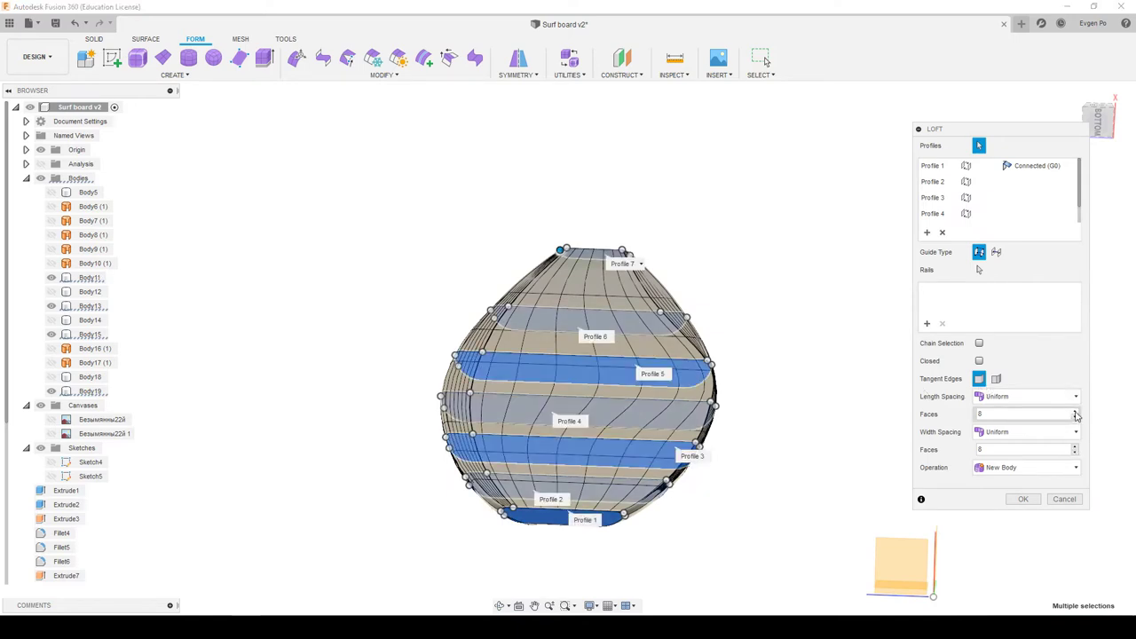
pyautogui.click(1074, 414)
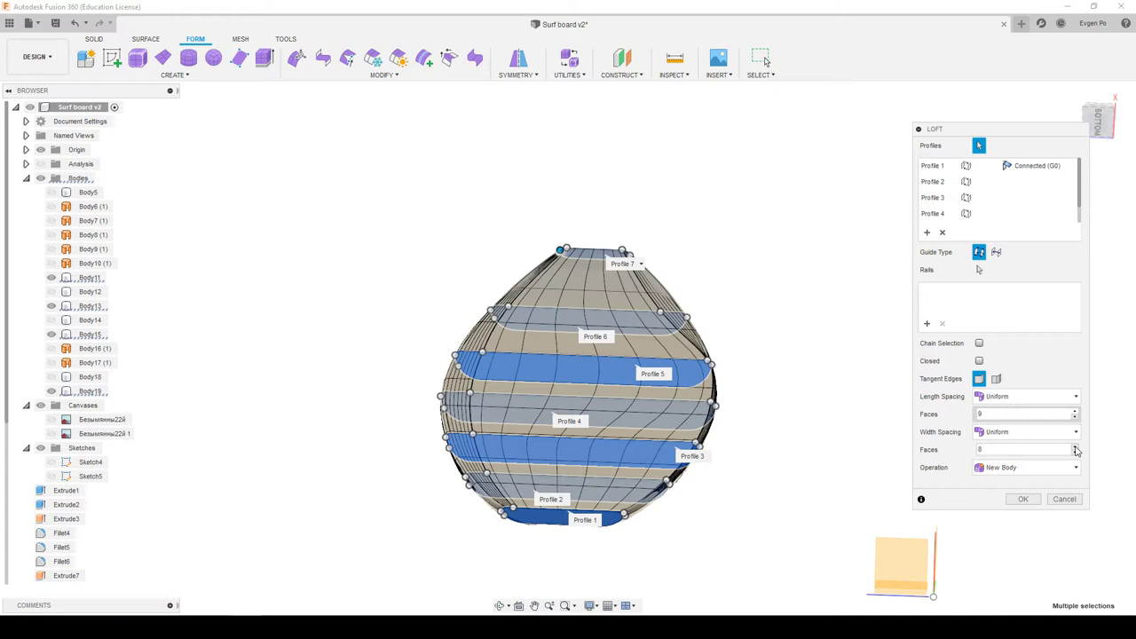
pyautogui.write('10')
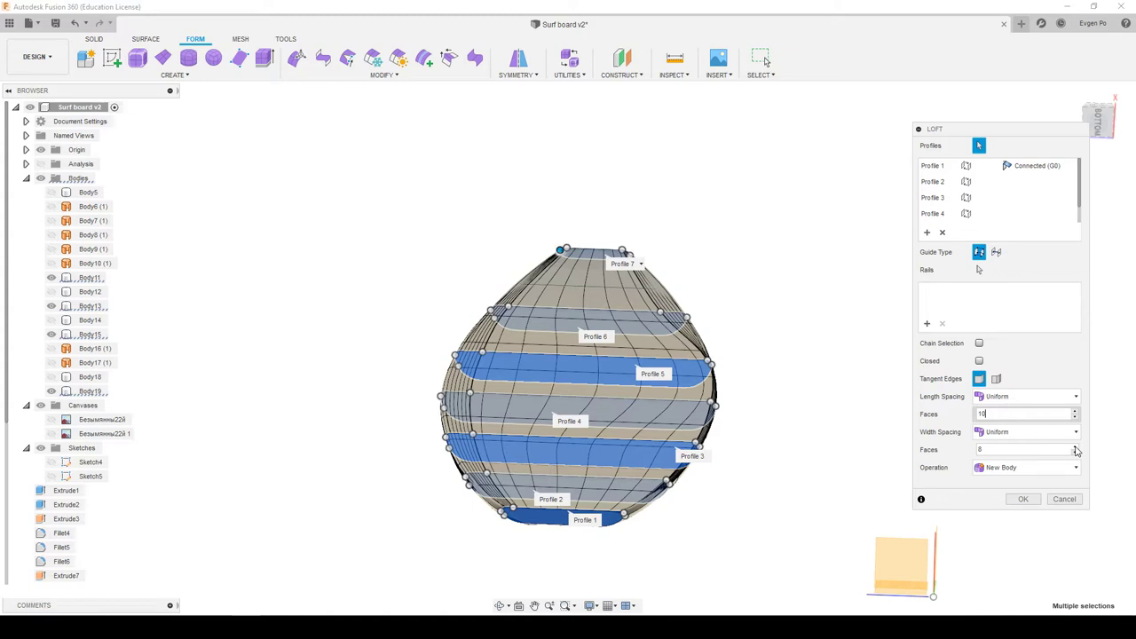
pyautogui.click(1076, 450)
pyautogui.click(1065, 500)
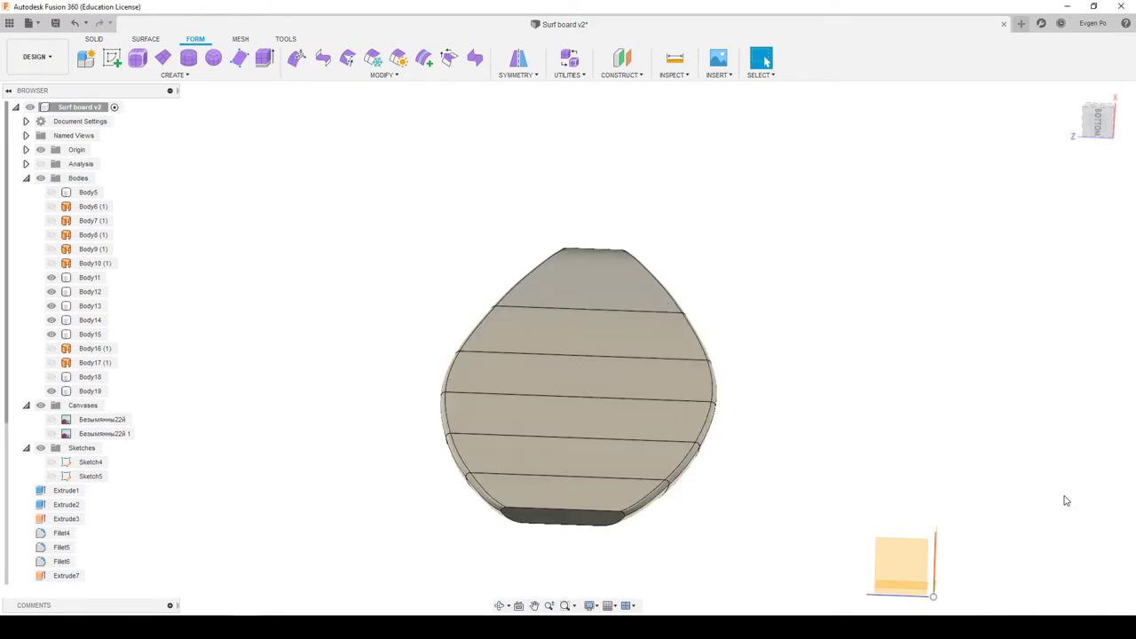
# Orbit to an oblique side view of the whole board and bring up the Form creation tools
pyautogui.keyDown('shift'); pyautogui.moveTo(593, 419); pyautogui.dragTo(624, 388, button='middle'); pyautogui.keyUp('shift')
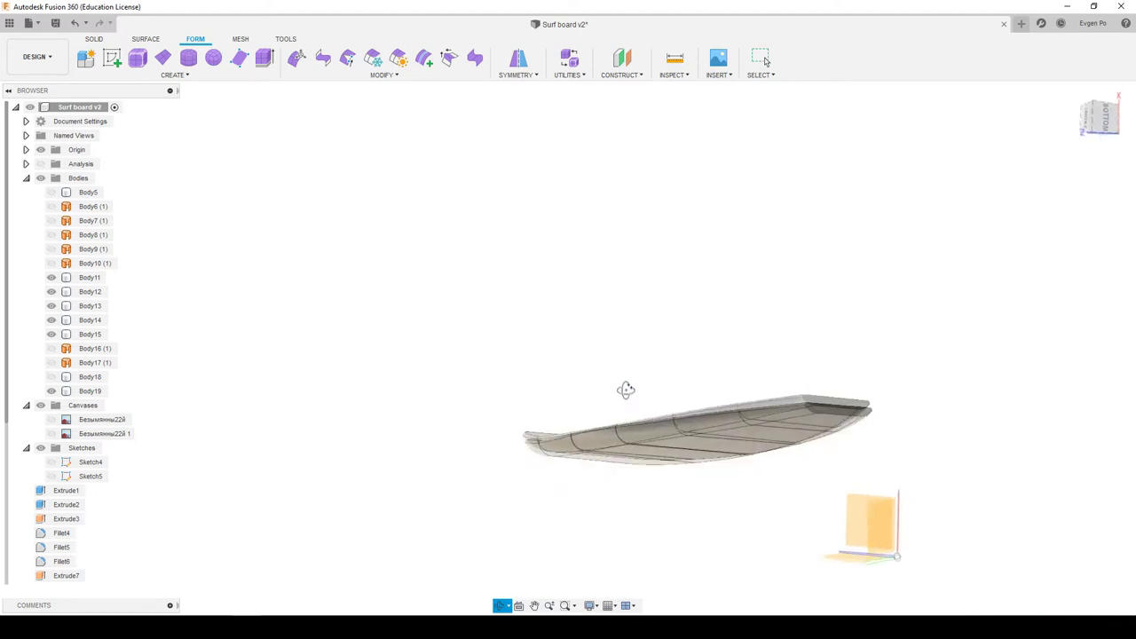
pyautogui.scroll(5, 770, 459)
pyautogui.scroll(-4, 739, 461)
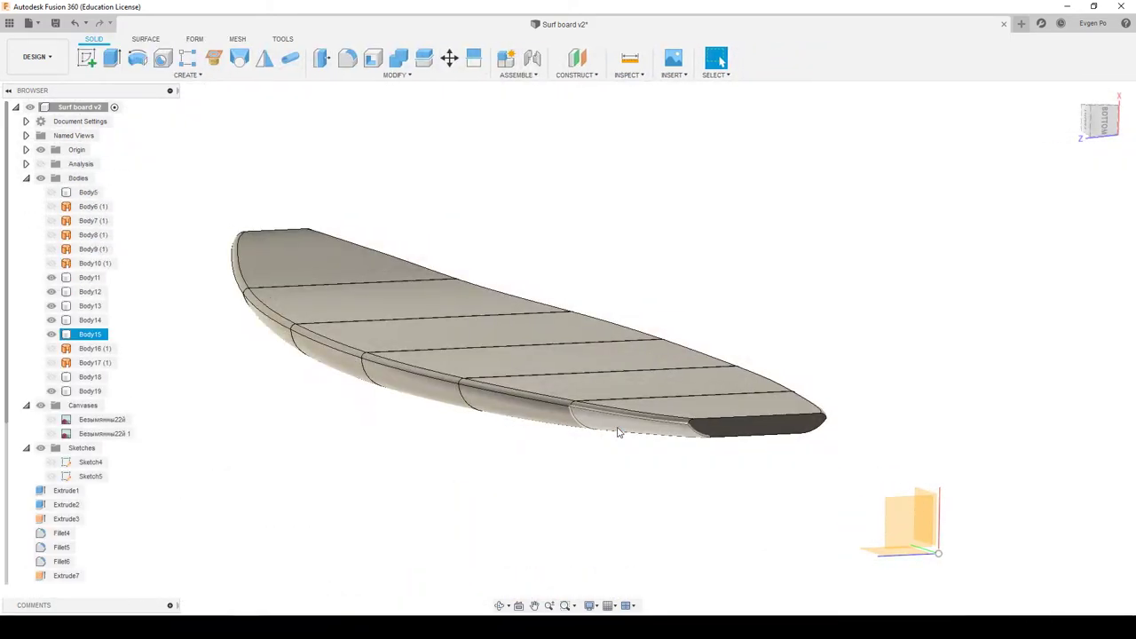
pyautogui.scroll(-2, 631, 432)
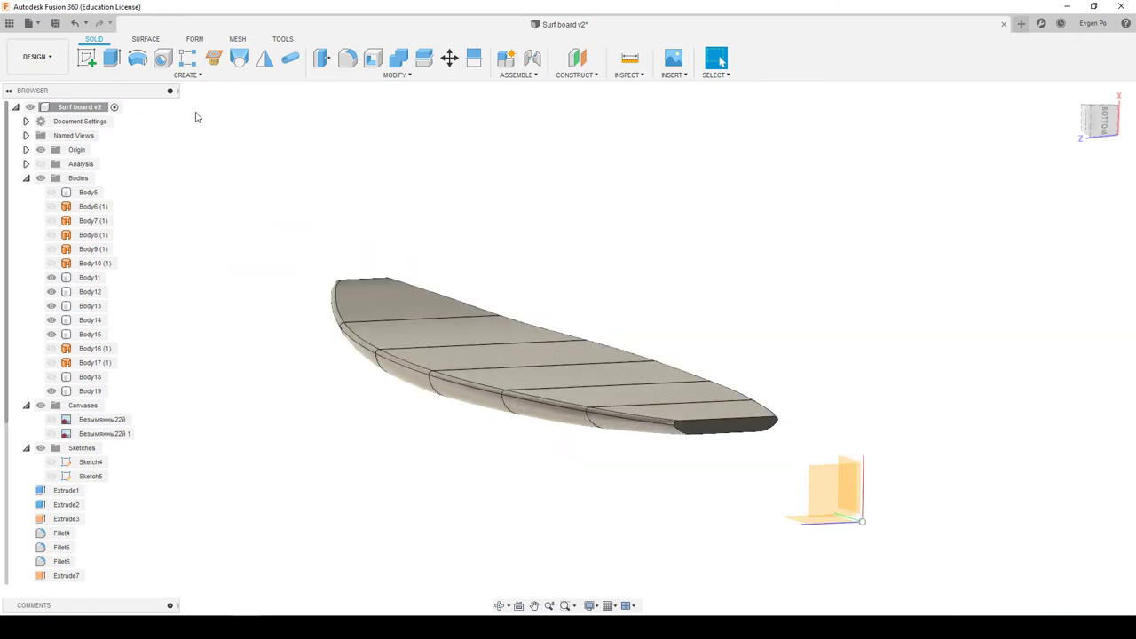
pyautogui.click(197, 41)
pyautogui.click(168, 75)
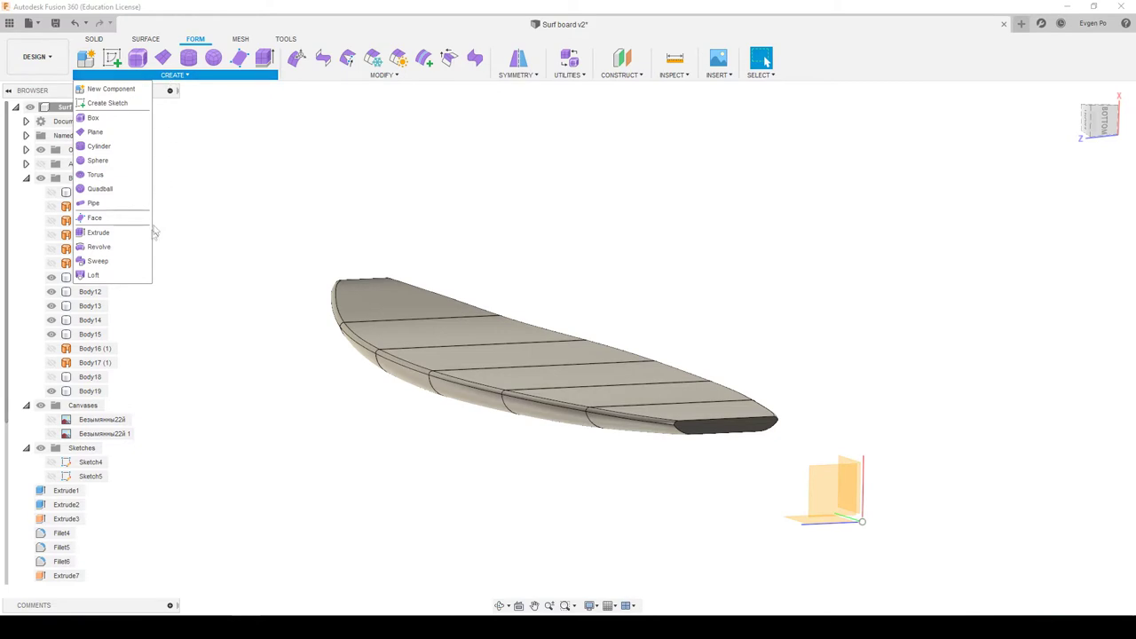
# Start a loft with the dark end face as Profile 1 and four cross edges as Profiles 2–5
pyautogui.click(124, 274)
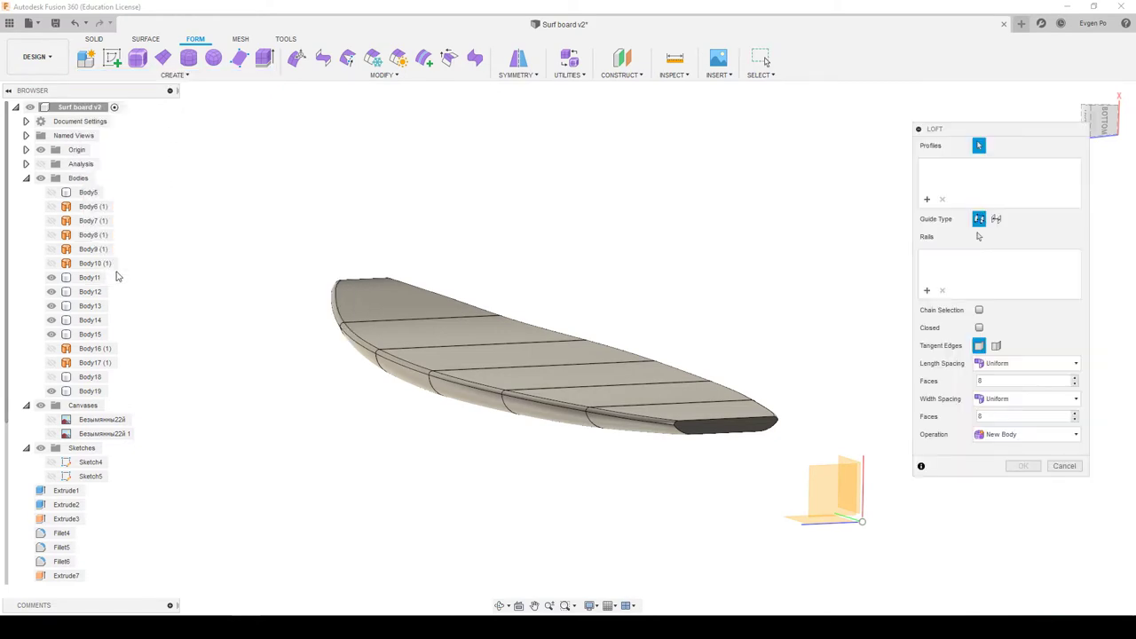
pyautogui.keyDown('shift'); pyautogui.moveTo(691, 302); pyautogui.dragTo(664, 289, button='middle'); pyautogui.keyUp('shift')
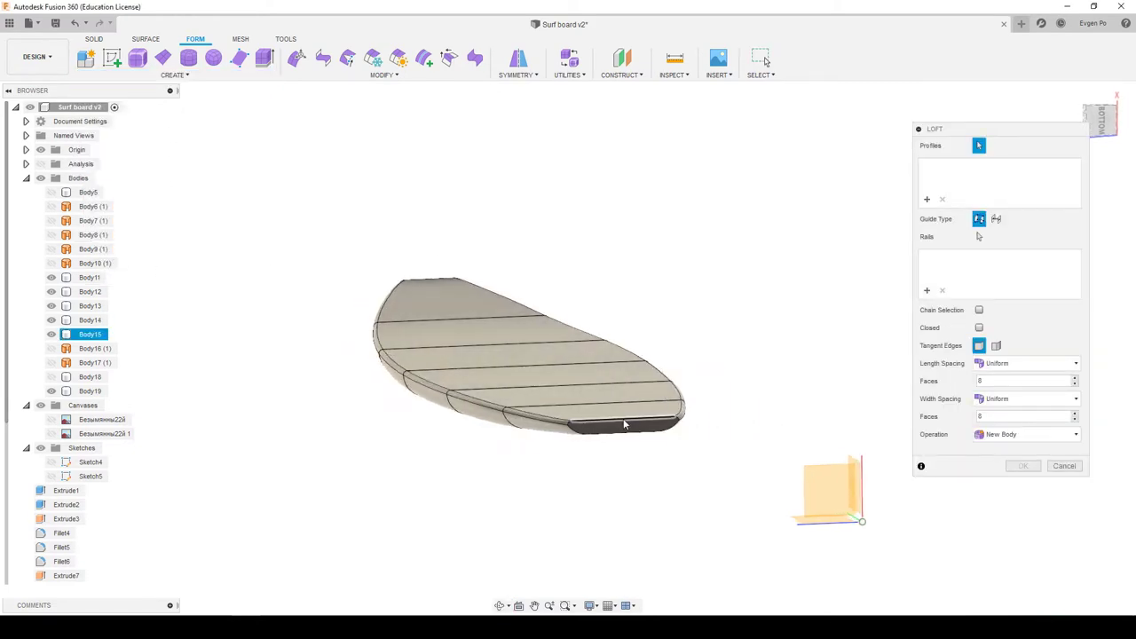
pyautogui.scroll(5, 621, 418)
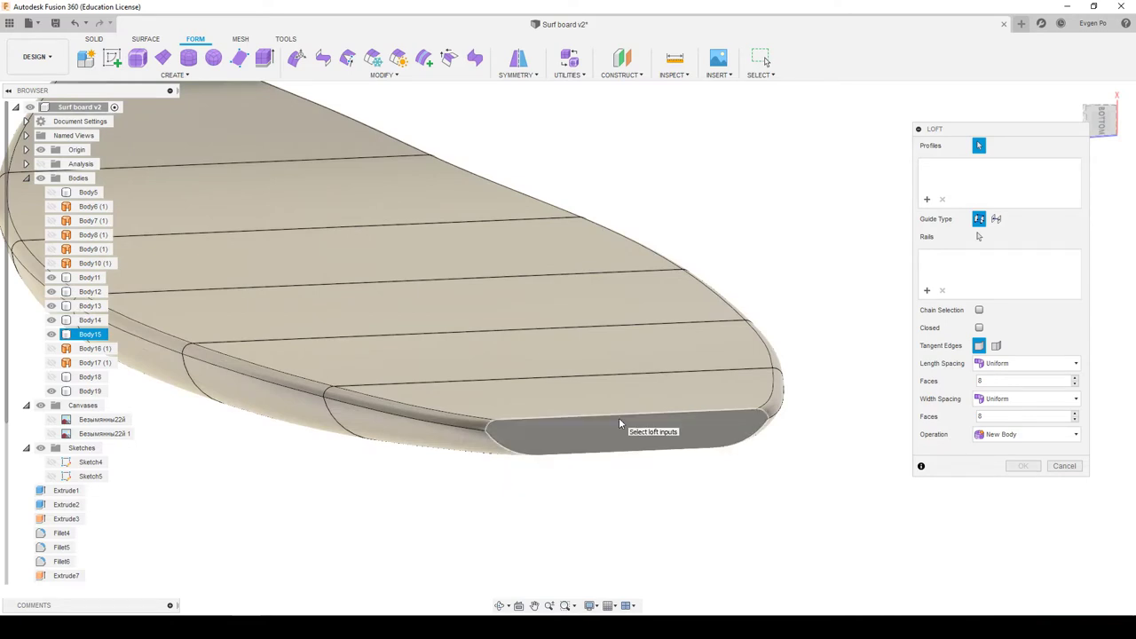
pyautogui.click(623, 417)
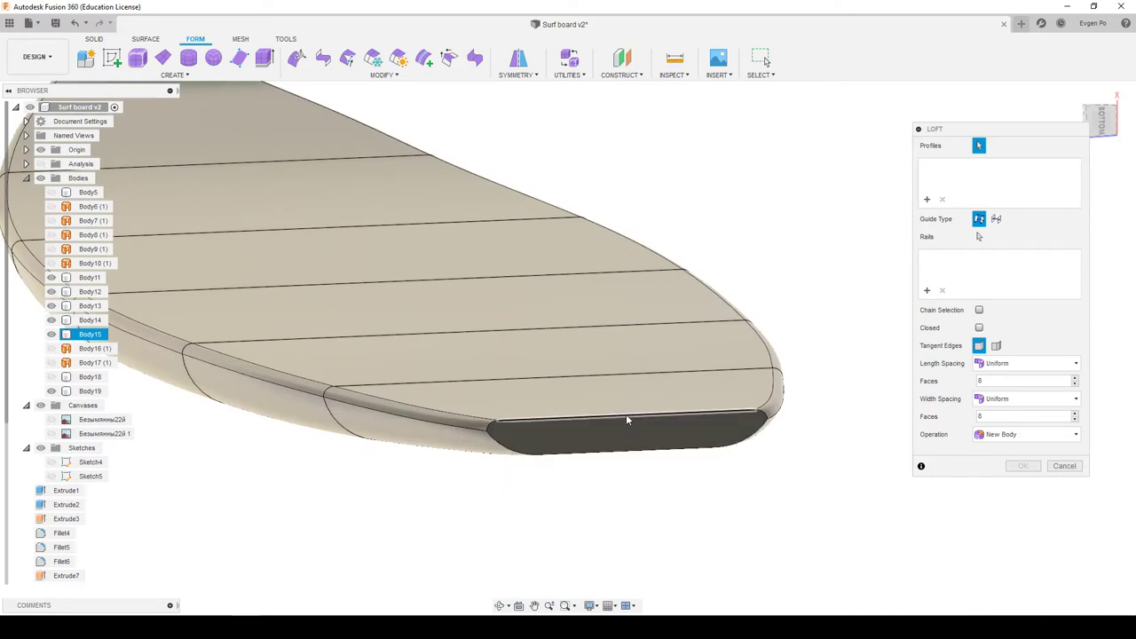
pyautogui.click(591, 379)
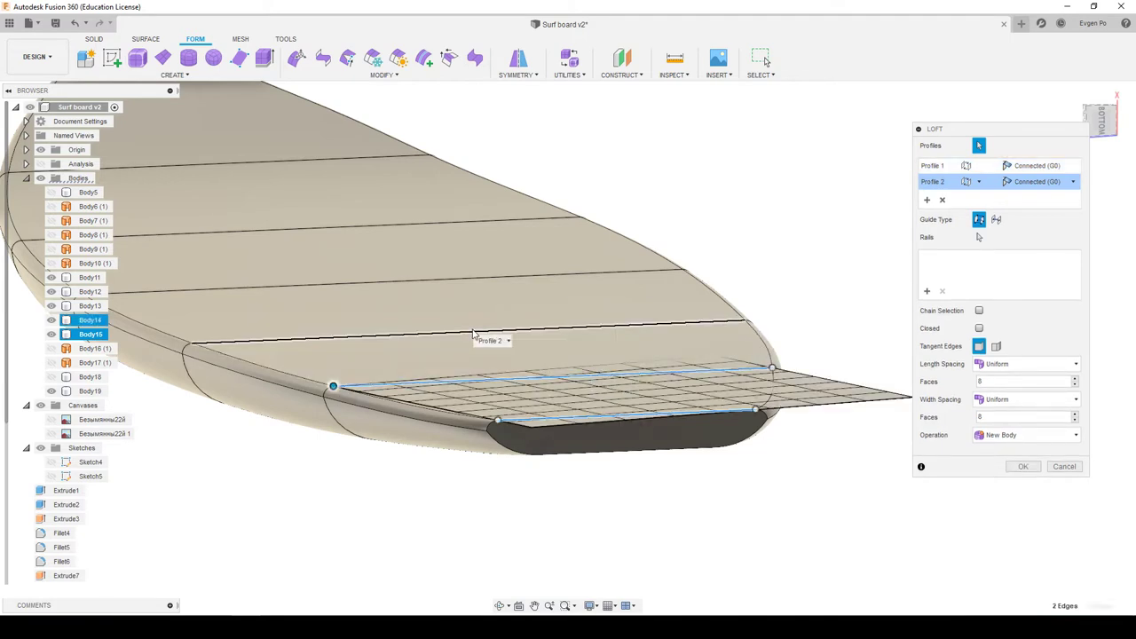
pyautogui.click(473, 336)
pyautogui.click(433, 286)
pyautogui.click(400, 227)
# Add the board's far top edge as Profile 6 and orbit low to inspect the loft surface
pyautogui.scroll(-3, 373, 217)
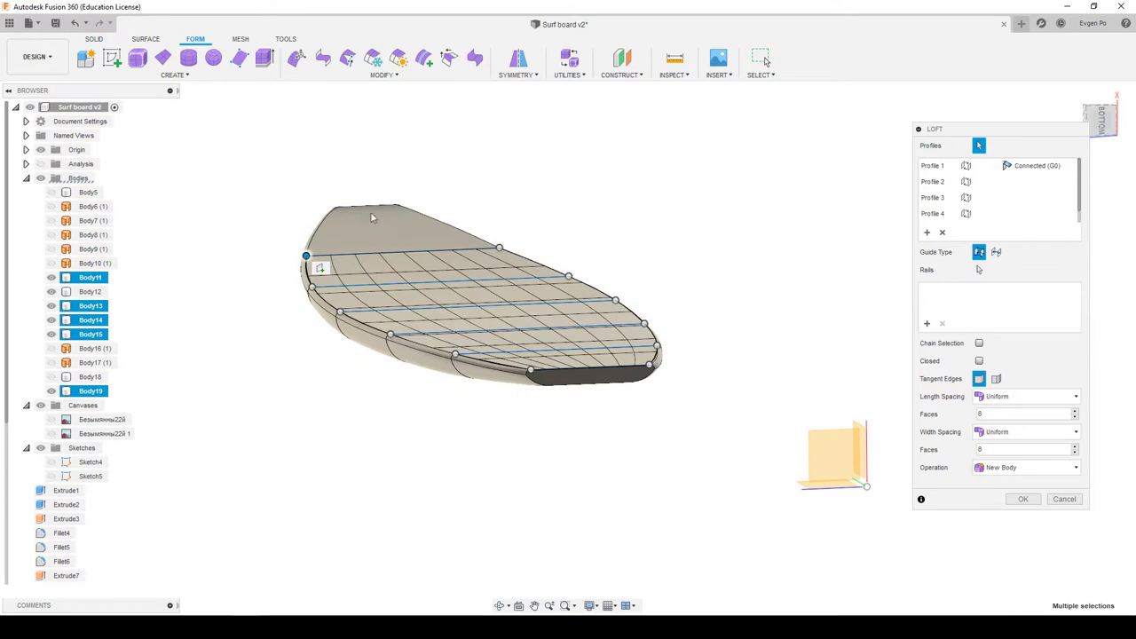
pyautogui.scroll(5, 359, 219)
pyautogui.scroll(2, 452, 306)
pyautogui.click(436, 268)
pyautogui.scroll(-3, 458, 305)
pyautogui.scroll(-3, 463, 293)
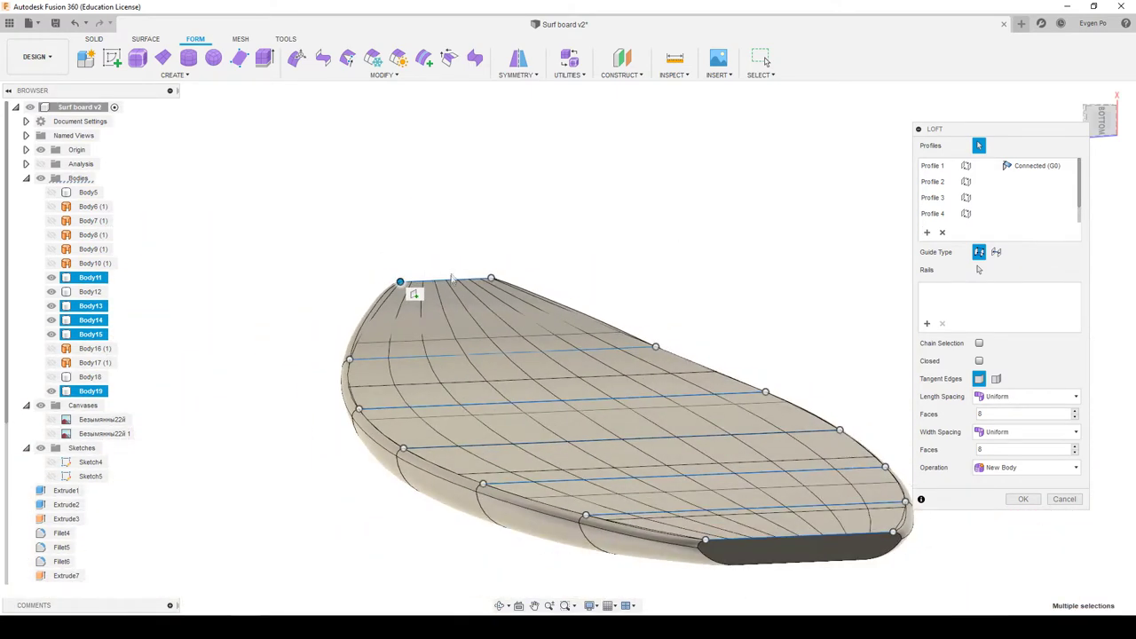
pyautogui.keyDown('shift'); pyautogui.moveTo(469, 285); pyautogui.dragTo(533, 426, button='middle'); pyautogui.keyUp('shift')
pyautogui.scroll(4, 550, 464)
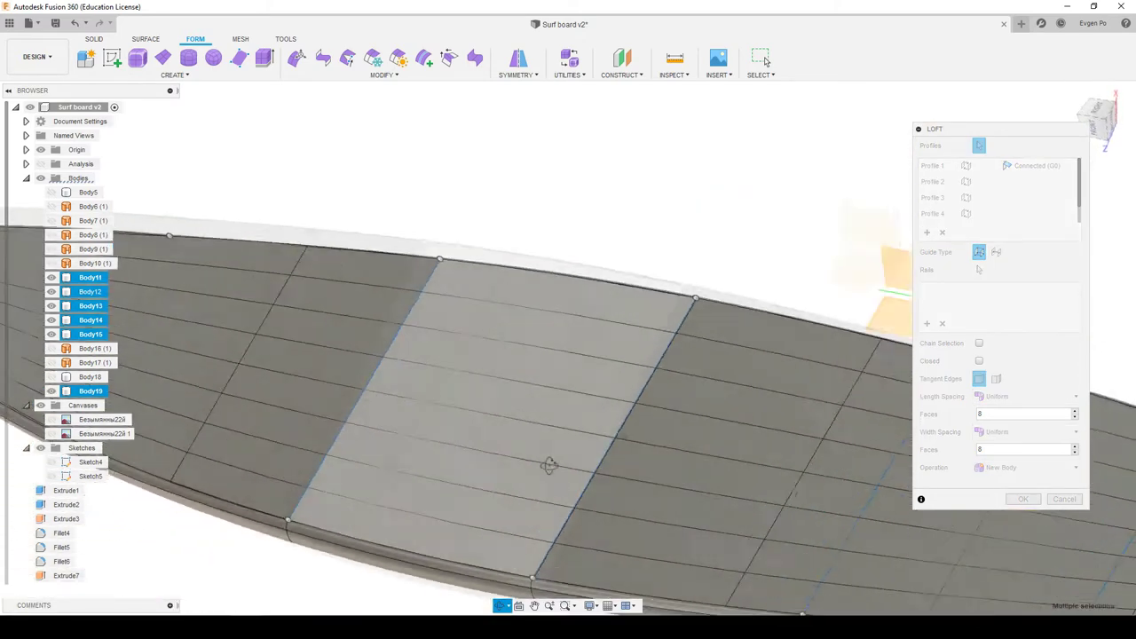
pyautogui.scroll(-5, 563, 468)
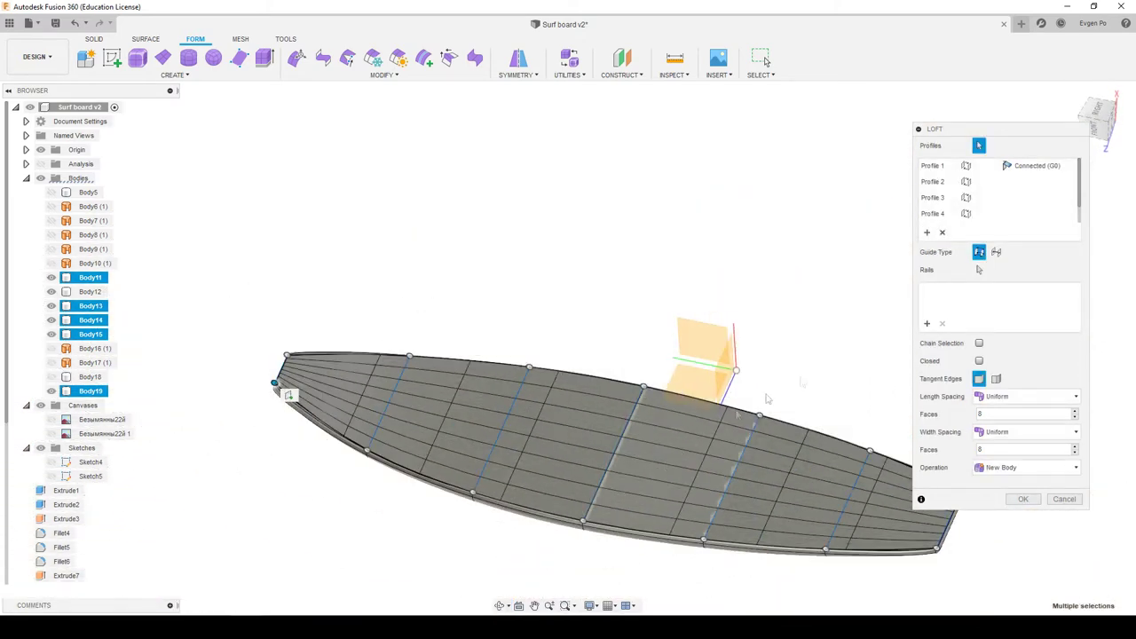
pyautogui.click(1072, 167)
# Try Tangent (G1) and then Curvature (G2) continuity on Profile 1, orbiting to compare
pyautogui.click(1065, 197)
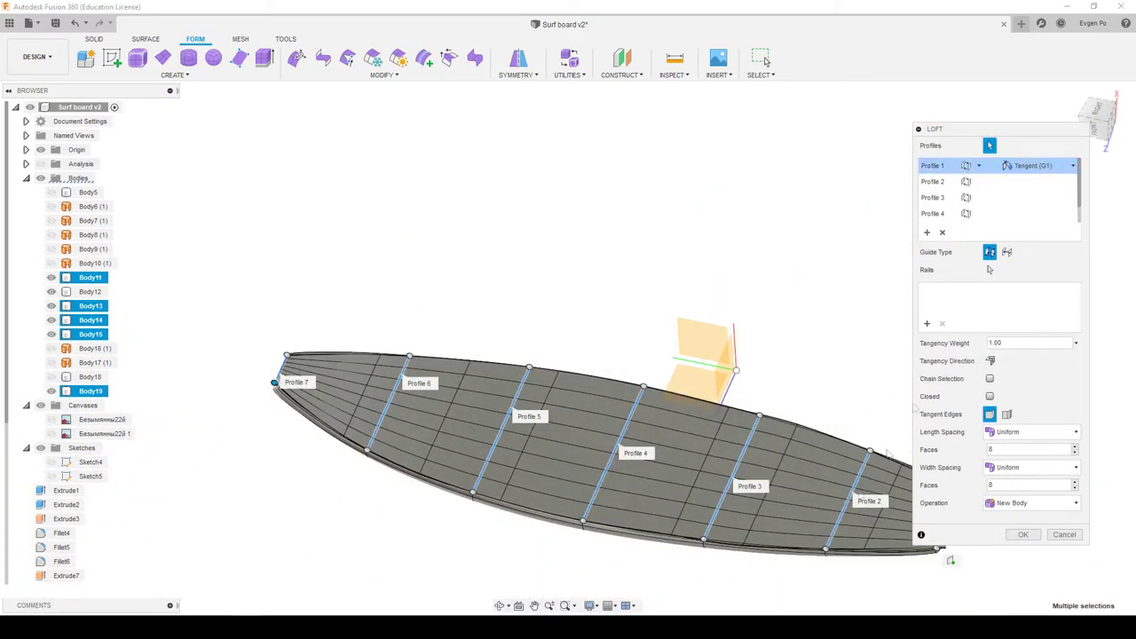
pyautogui.moveTo(926, 548)
pyautogui.keyDown('shift'); pyautogui.mouseDown(button='middle')
pyautogui.moveTo(783, 472)
pyautogui.moveTo(719, 484)
pyautogui.mouseUp(button='middle'); pyautogui.keyUp('shift')
pyautogui.scroll(5, 720, 483)
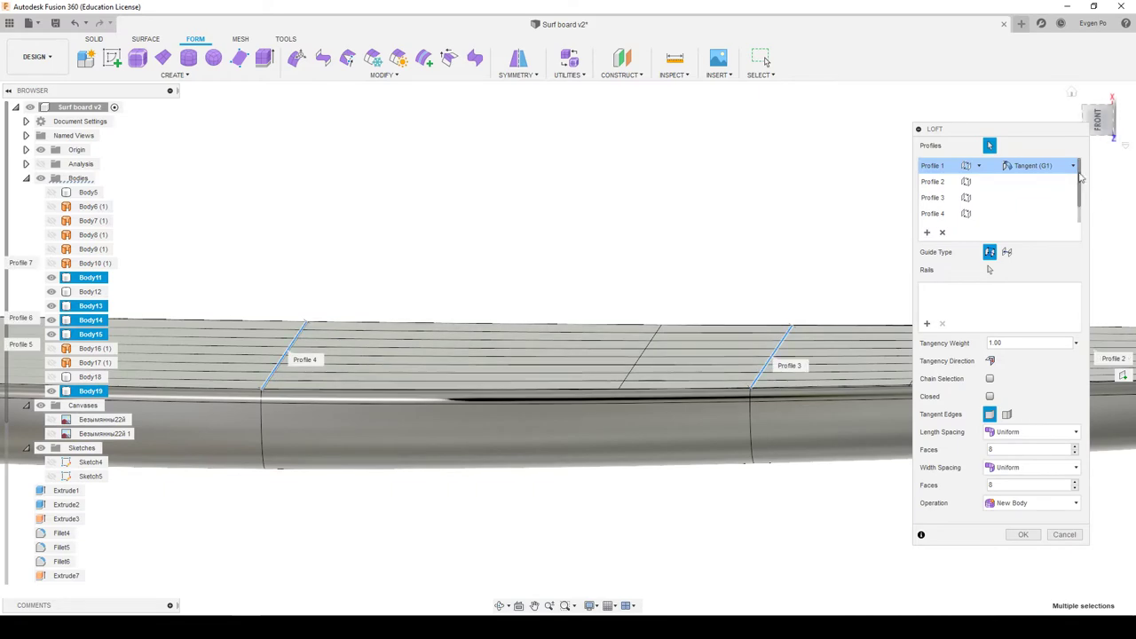
pyautogui.click(1074, 167)
pyautogui.click(1057, 211)
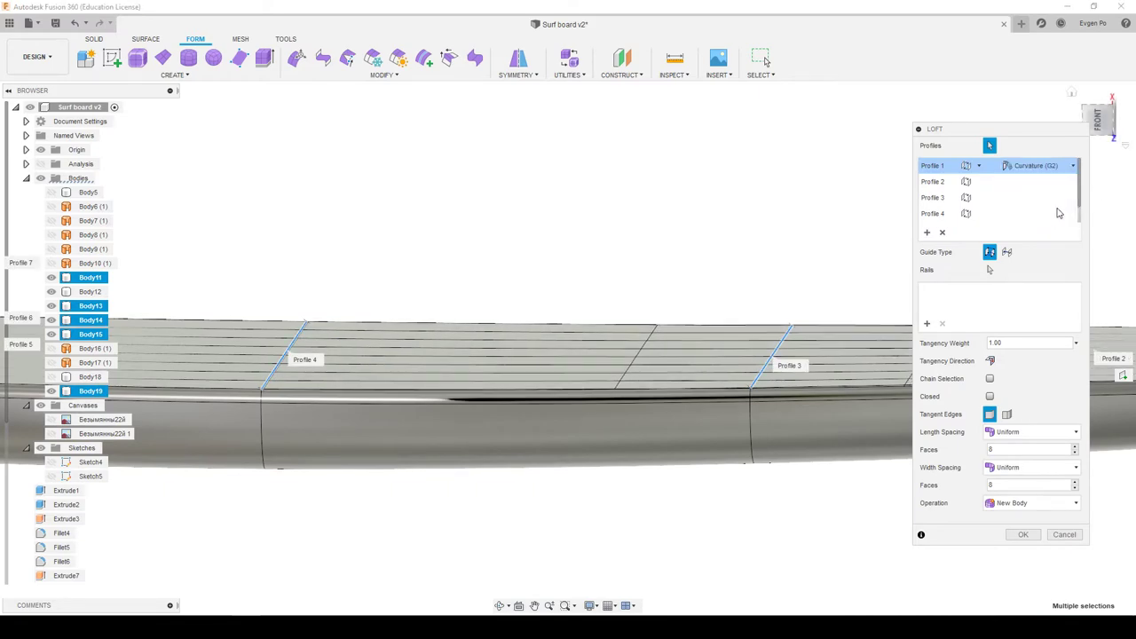
pyautogui.keyDown('shift'); pyautogui.moveTo(708, 302); pyautogui.dragTo(1130, 95, button='middle'); pyautogui.keyUp('shift')
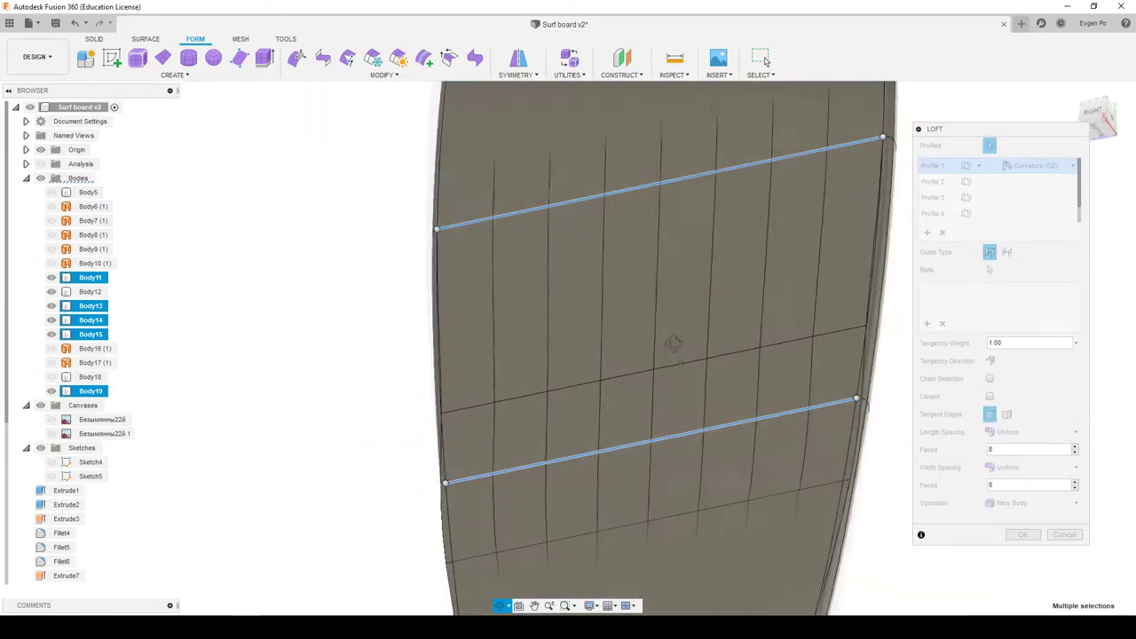
pyautogui.click(1097, 114)
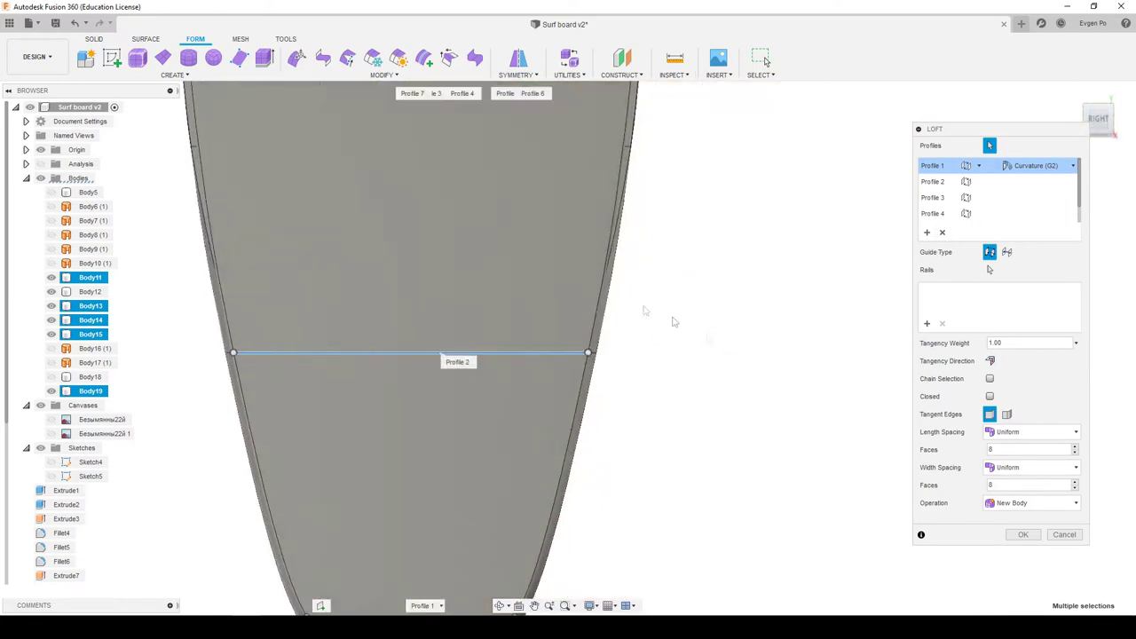
pyautogui.scroll(-4, 777, 446)
# Return Profile 1 to Connected (G0) continuity and create the loft body Body21
pyautogui.click(1073, 167)
pyautogui.click(1063, 183)
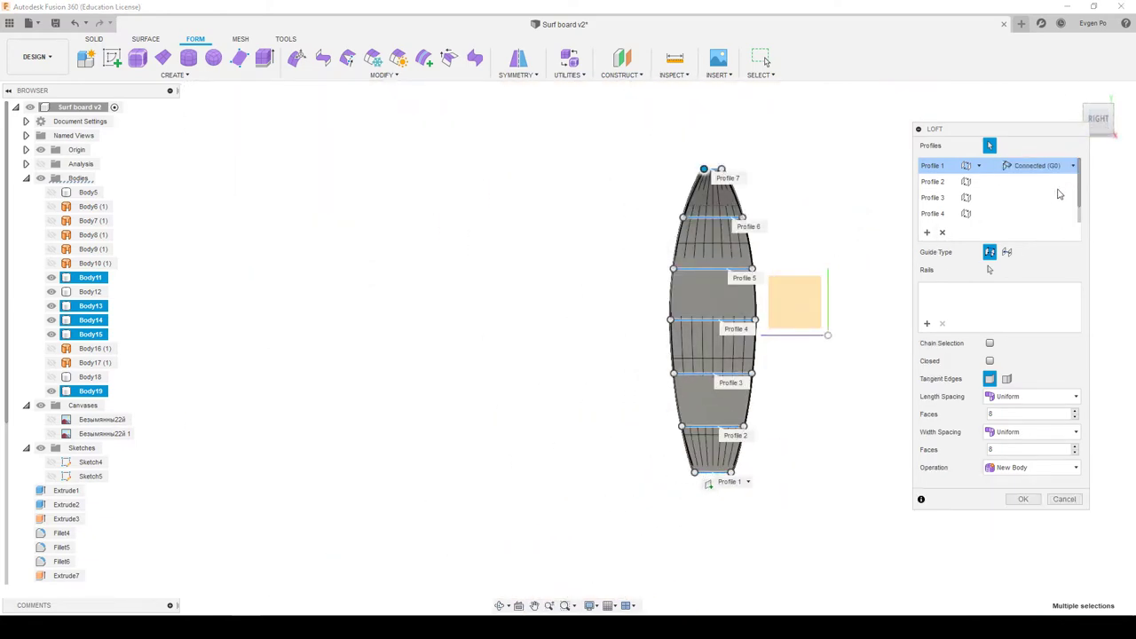
pyautogui.scroll(3, 715, 277)
pyautogui.scroll(2, 733, 292)
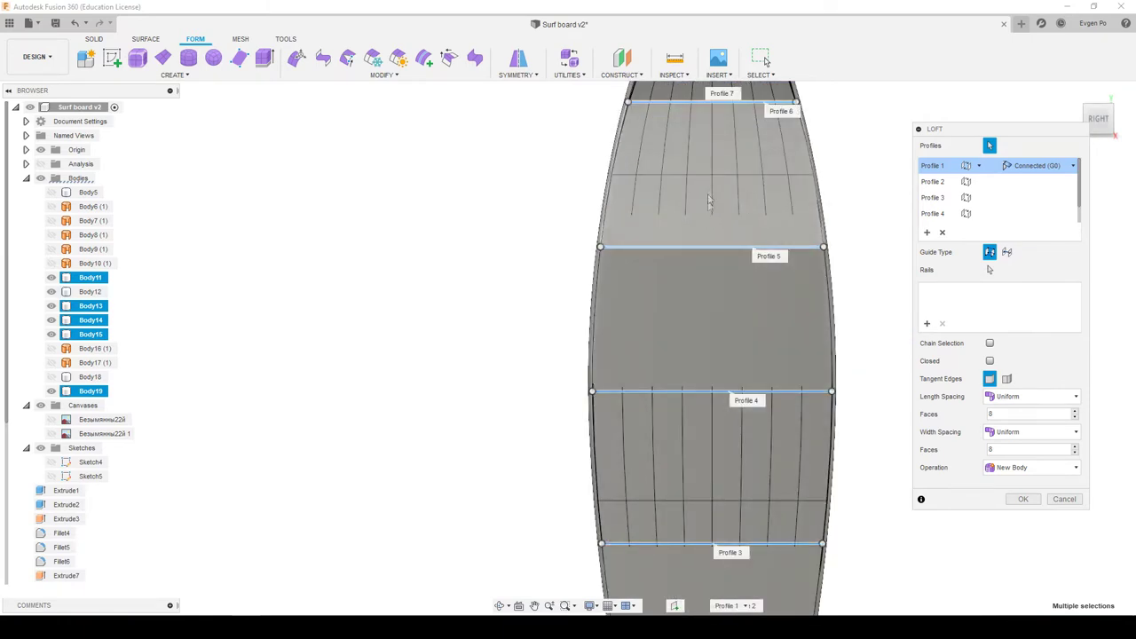
pyautogui.scroll(-3, 712, 366)
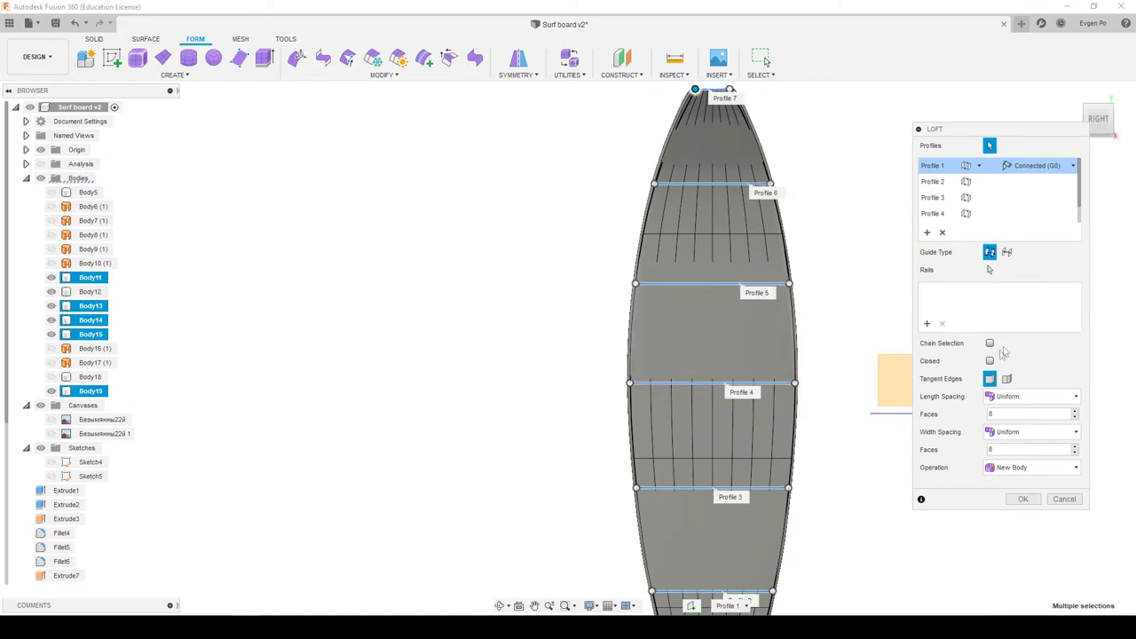
pyautogui.click(1022, 500)
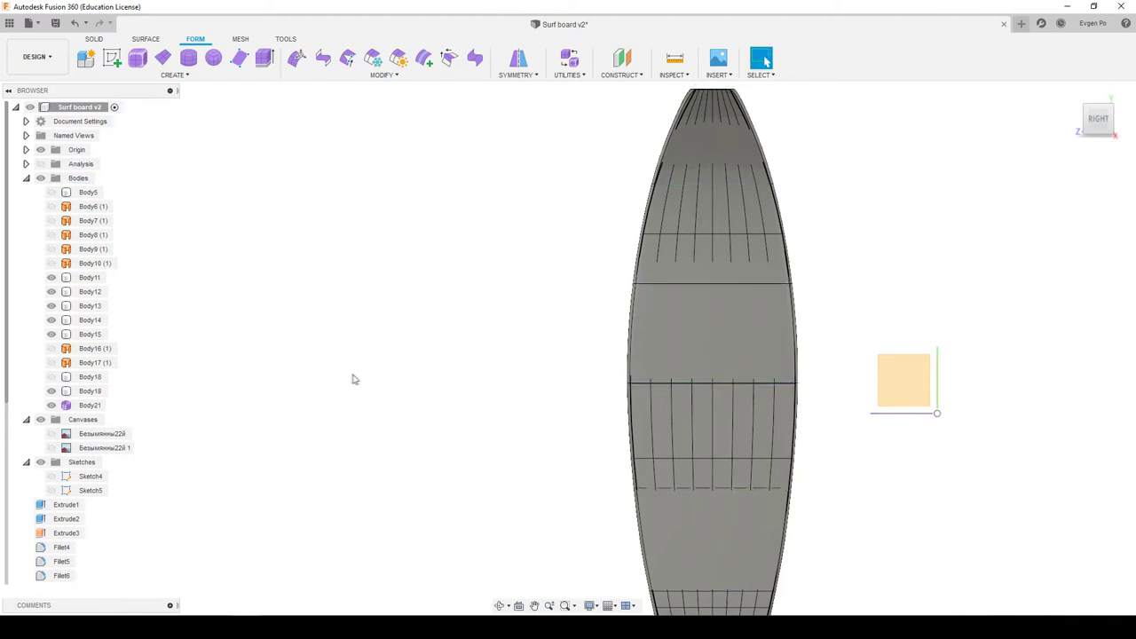
# Orbit to a tilted view down on the board's deck and start another loft
pyautogui.scroll(-3, 438, 386)
pyautogui.keyDown('shift'); pyautogui.moveTo(488, 367); pyautogui.dragTo(152, 397, button='middle'); pyautogui.keyUp('shift')
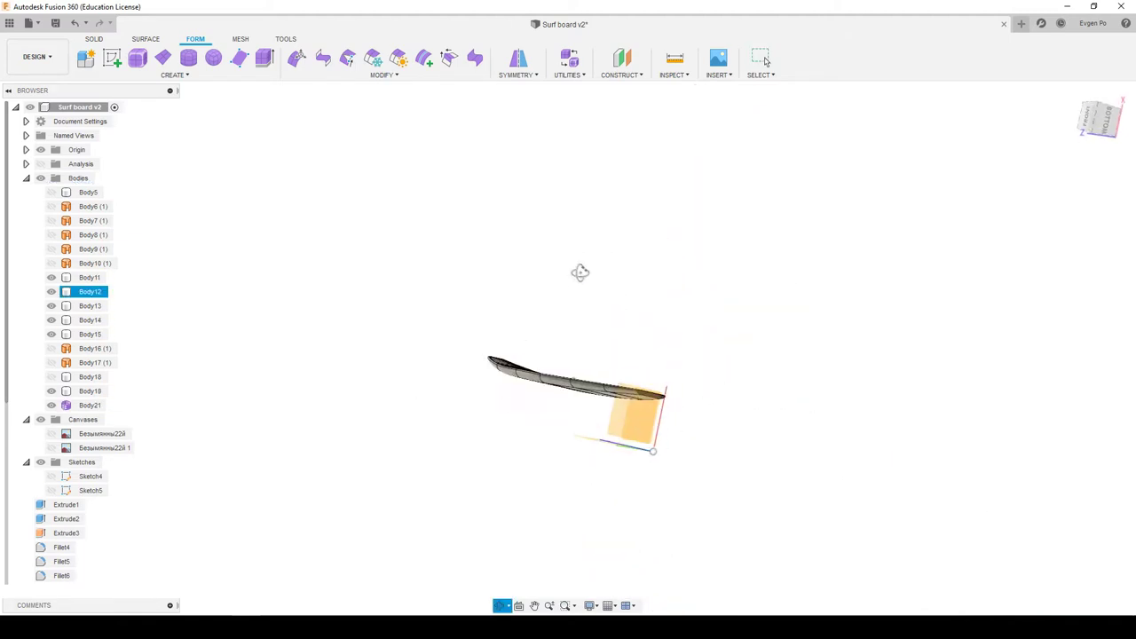
pyautogui.moveTo(416, 364)
pyautogui.keyDown('shift'); pyautogui.mouseDown(button='middle')
pyautogui.moveTo(383, 370)
pyautogui.moveTo(421, 174)
pyautogui.mouseUp(button='middle'); pyautogui.keyUp('shift')
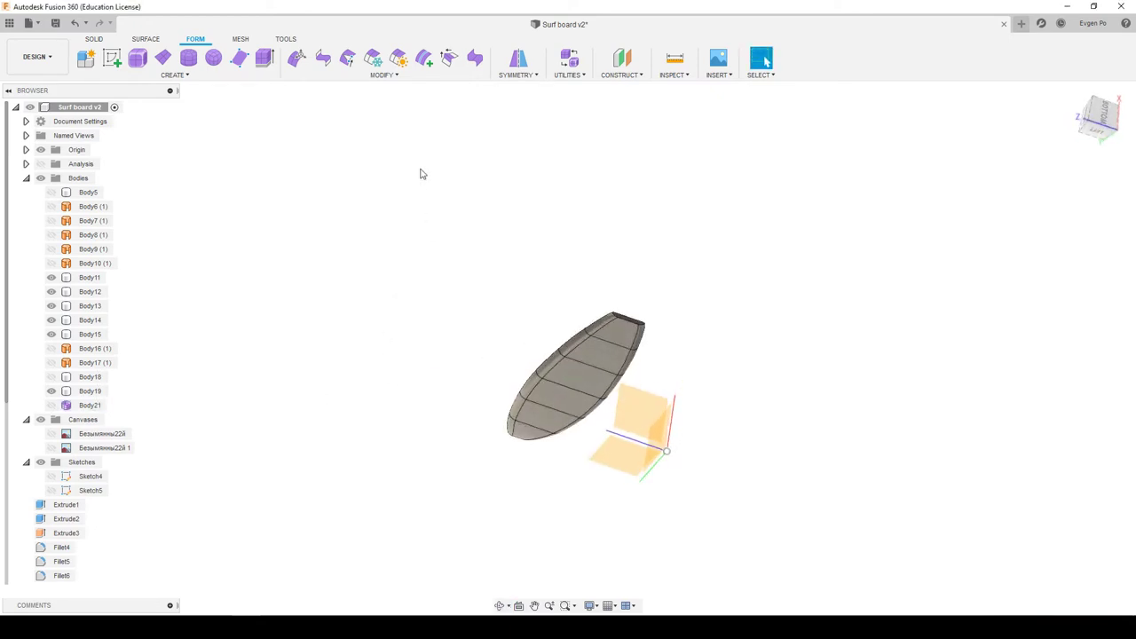
pyautogui.click(175, 74)
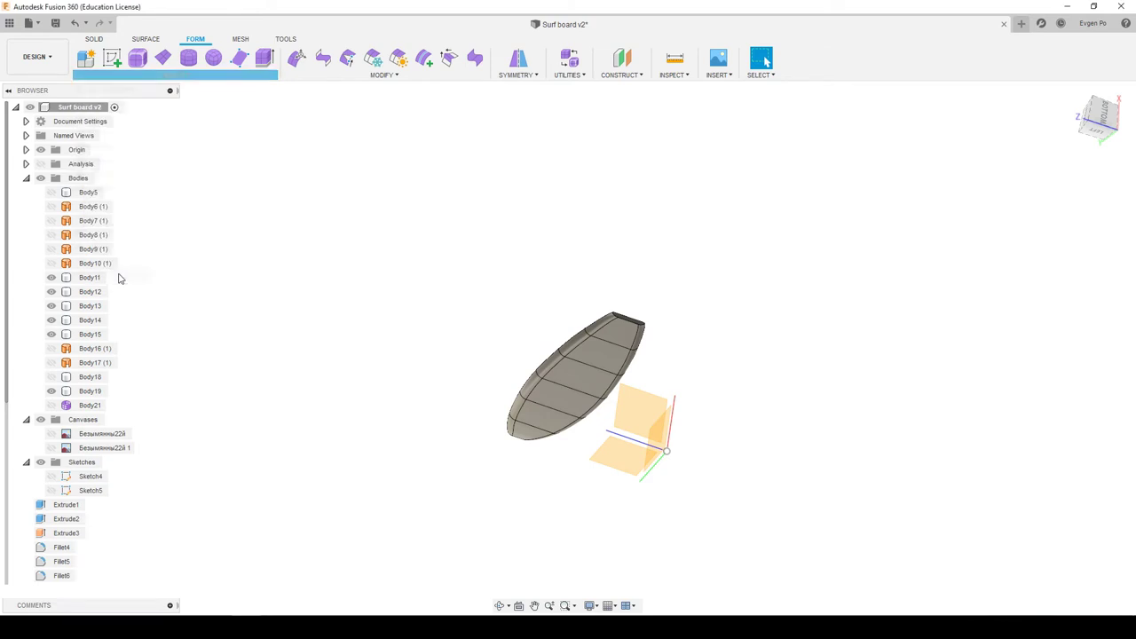
pyautogui.click(119, 278)
# Add the board's cross-section edges in order as loft profiles, starting from the end
pyautogui.click(715, 373)
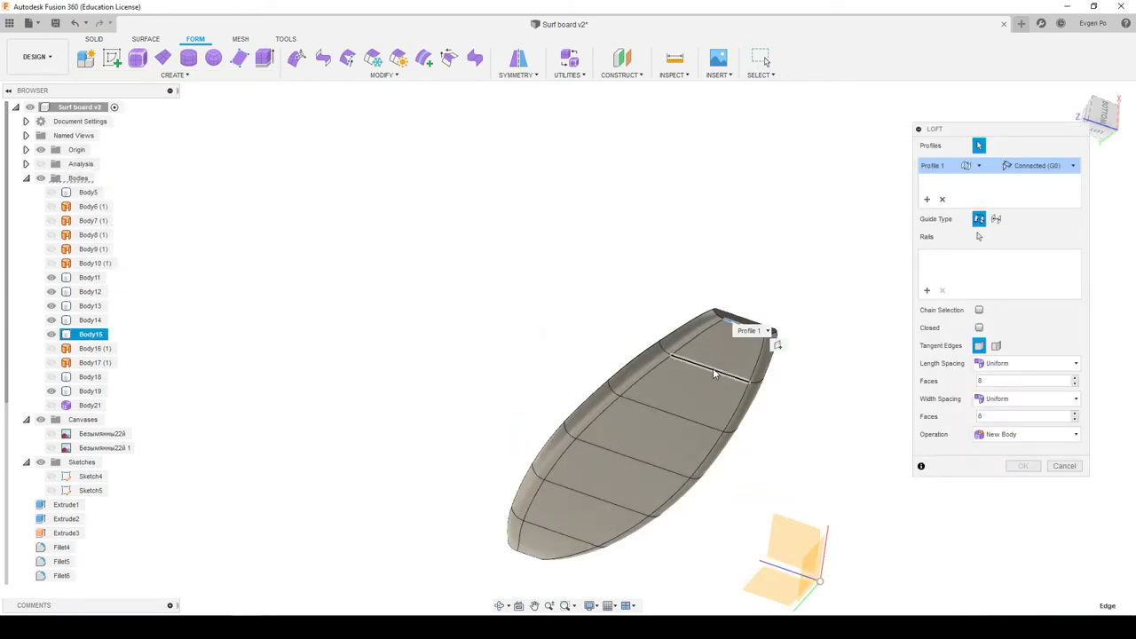
pyautogui.click(715, 373)
pyautogui.click(665, 412)
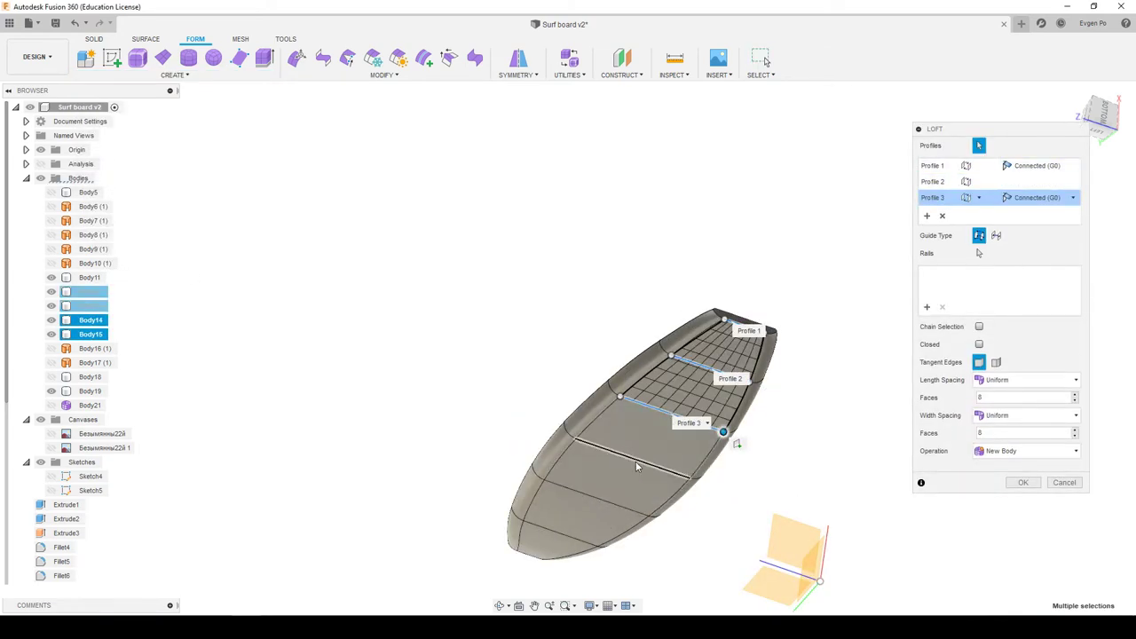
pyautogui.click(623, 479)
pyautogui.click(612, 504)
pyautogui.click(562, 535)
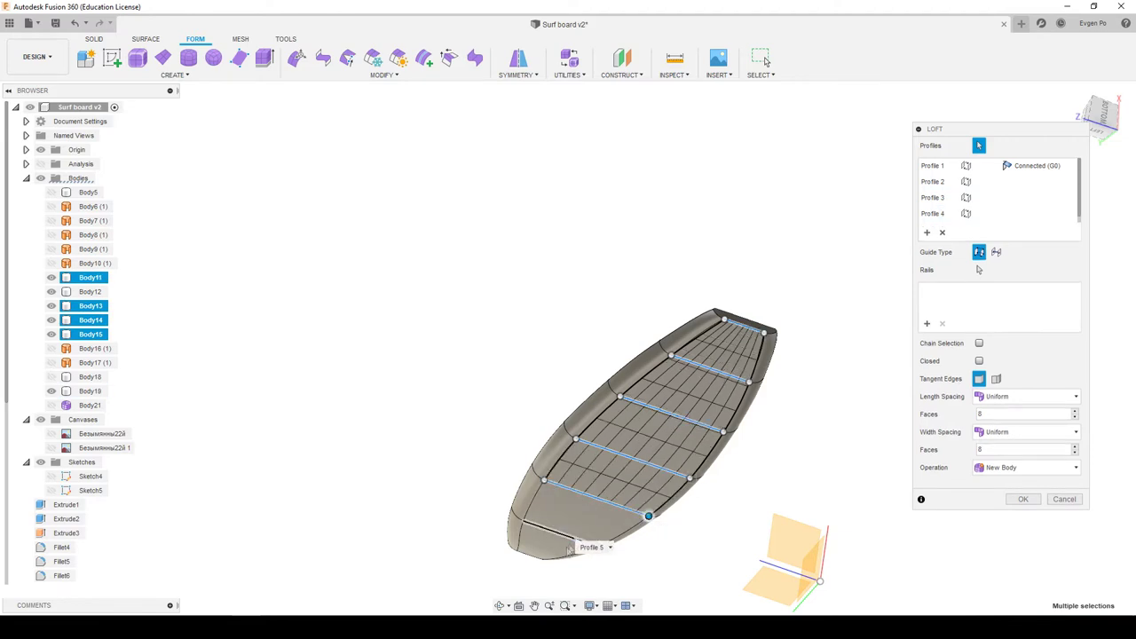
# Orbit and zoom around the board to inspect the seven-profile loft preview of the deck
pyautogui.keyDown('shift'); pyautogui.moveTo(534, 546); pyautogui.dragTo(604, 497, button='middle'); pyautogui.keyUp('shift')
pyautogui.scroll(3, 657, 477)
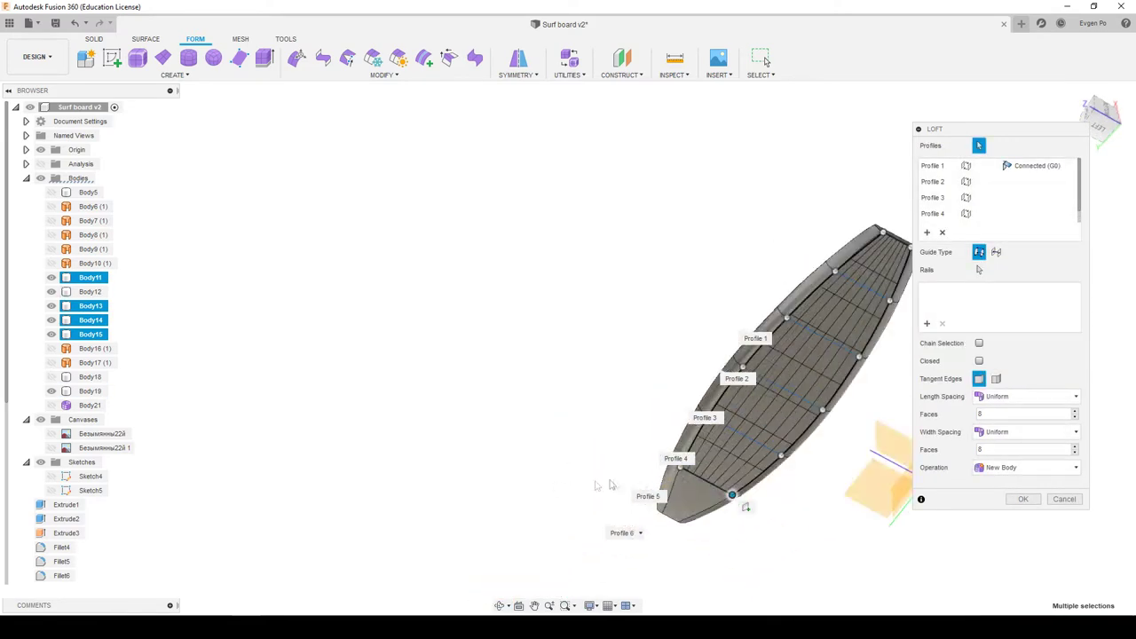
pyautogui.scroll(3, 657, 478)
pyautogui.scroll(-5, 656, 478)
pyautogui.scroll(5, 653, 493)
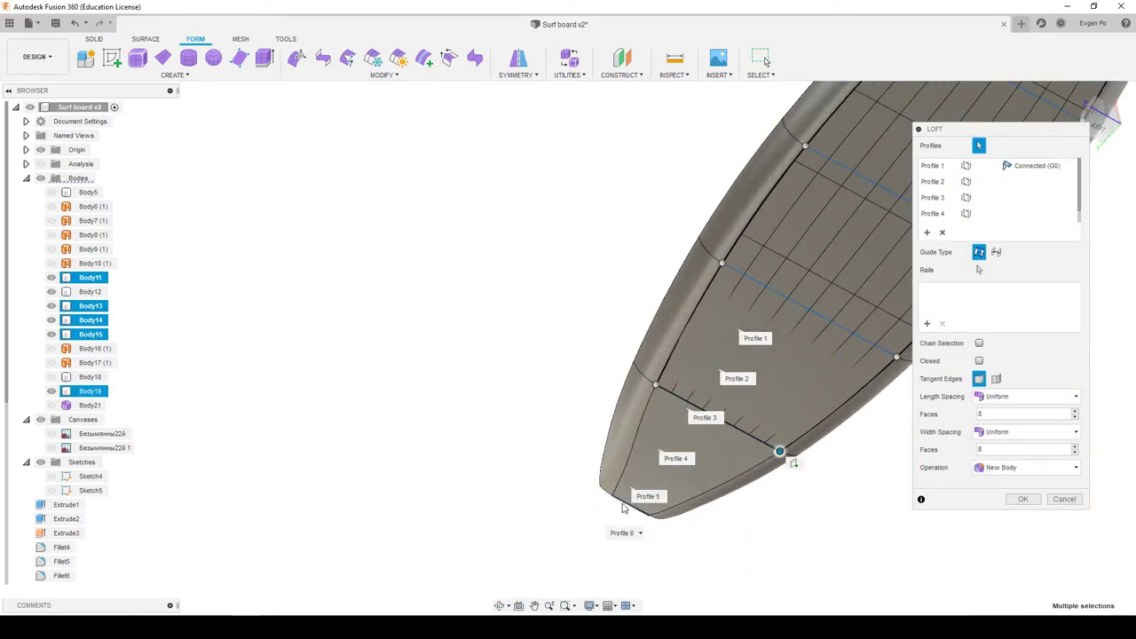
pyautogui.scroll(-3, 624, 506)
pyautogui.scroll(-3, 561, 434)
pyautogui.scroll(-2, 607, 391)
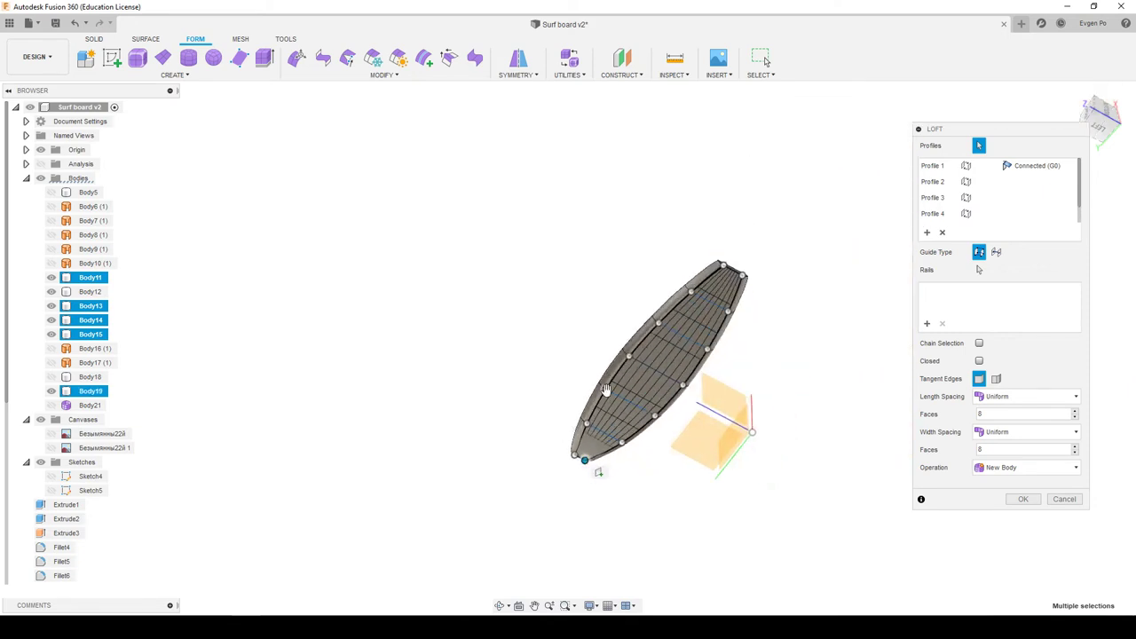
pyautogui.keyDown('shift'); pyautogui.moveTo(691, 305); pyautogui.dragTo(652, 364, button='middle'); pyautogui.keyUp('shift')
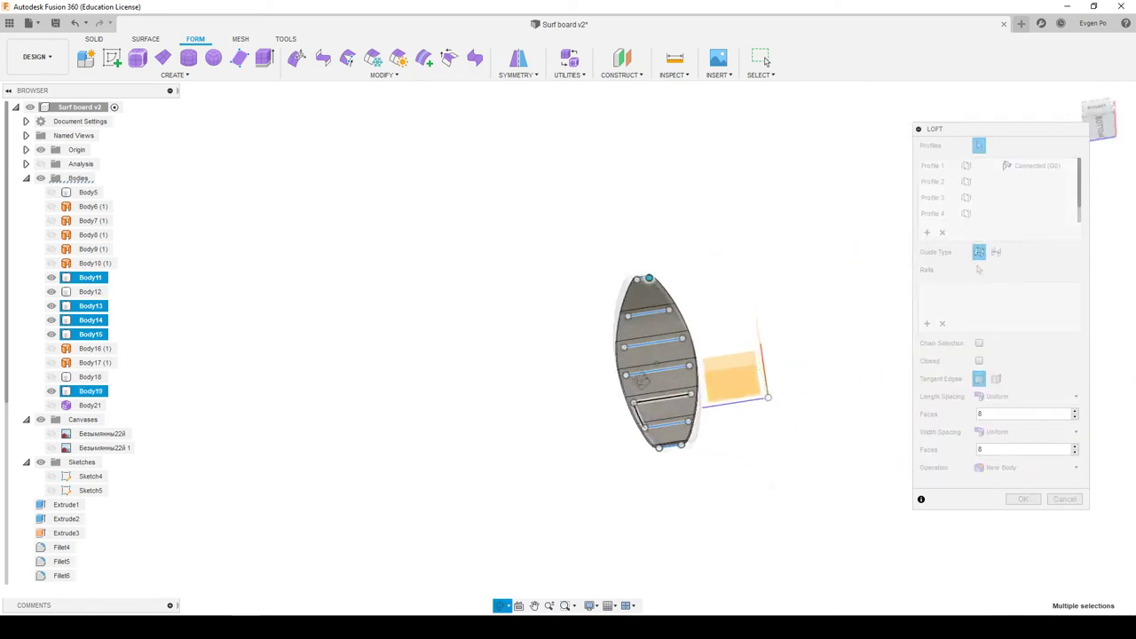
pyautogui.scroll(3, 654, 366)
pyautogui.scroll(2, 675, 377)
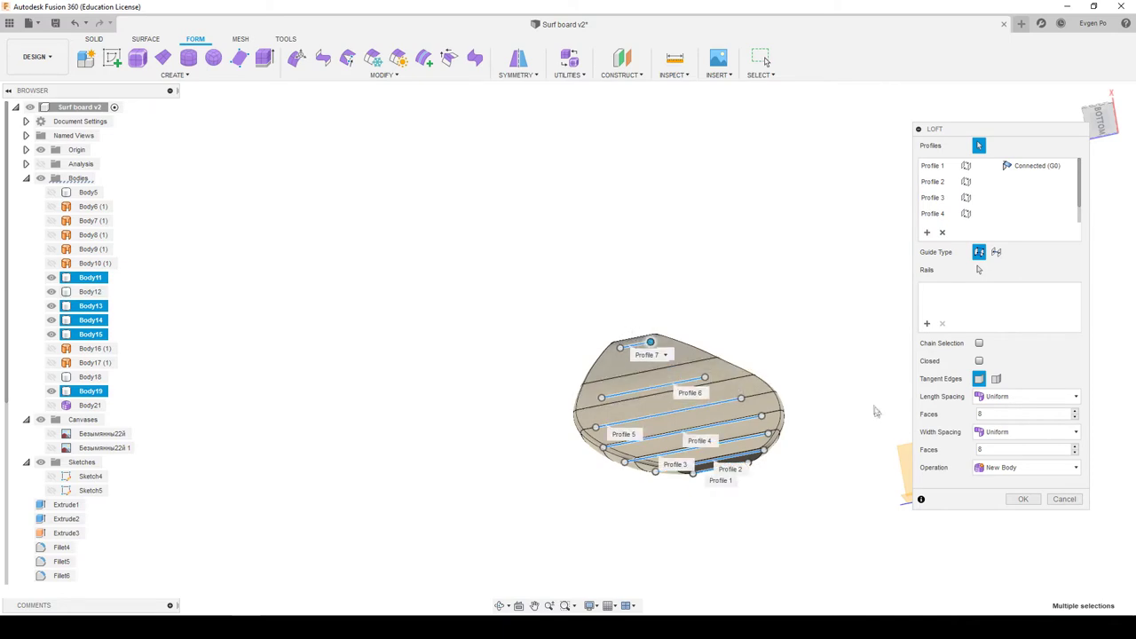
pyautogui.keyDown('shift'); pyautogui.moveTo(878, 417); pyautogui.dragTo(418, 356, button='middle'); pyautogui.keyUp('shift')
pyautogui.scroll(2, 418, 360)
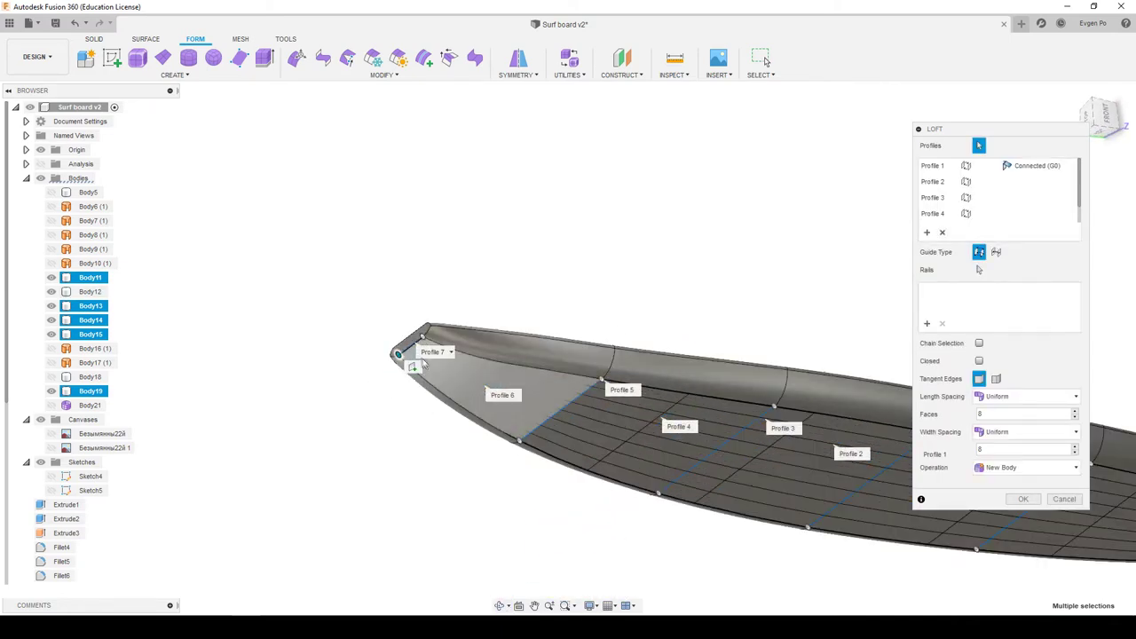
# Try Tangent (G1) for the loft's Profile 1, then return it to Connected (G0)
pyautogui.click(1074, 166)
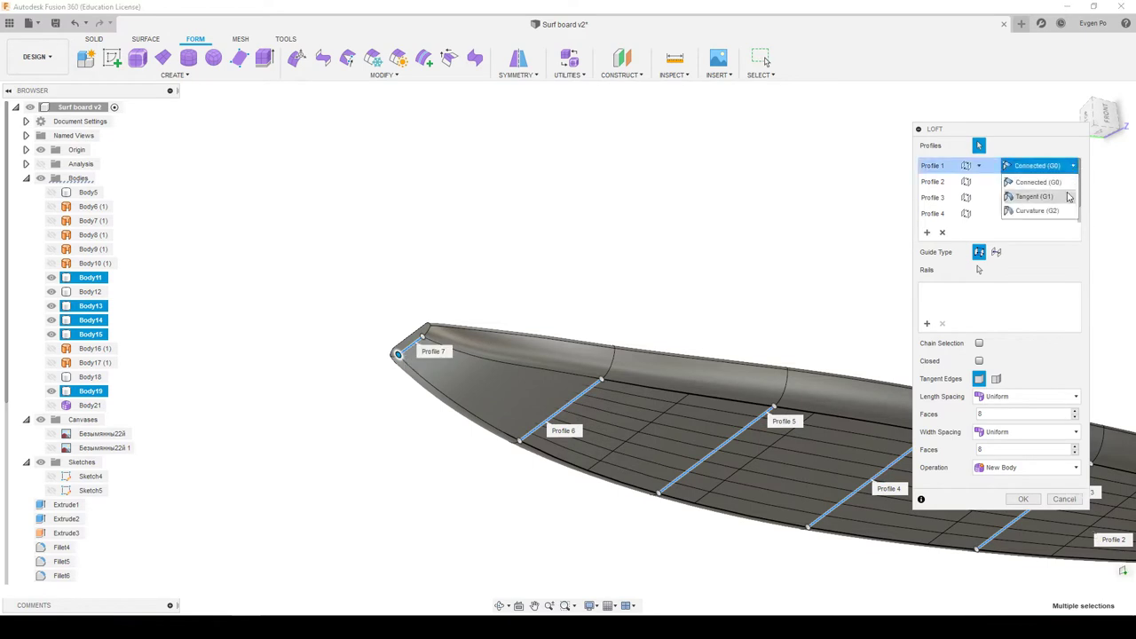
pyautogui.click(1070, 197)
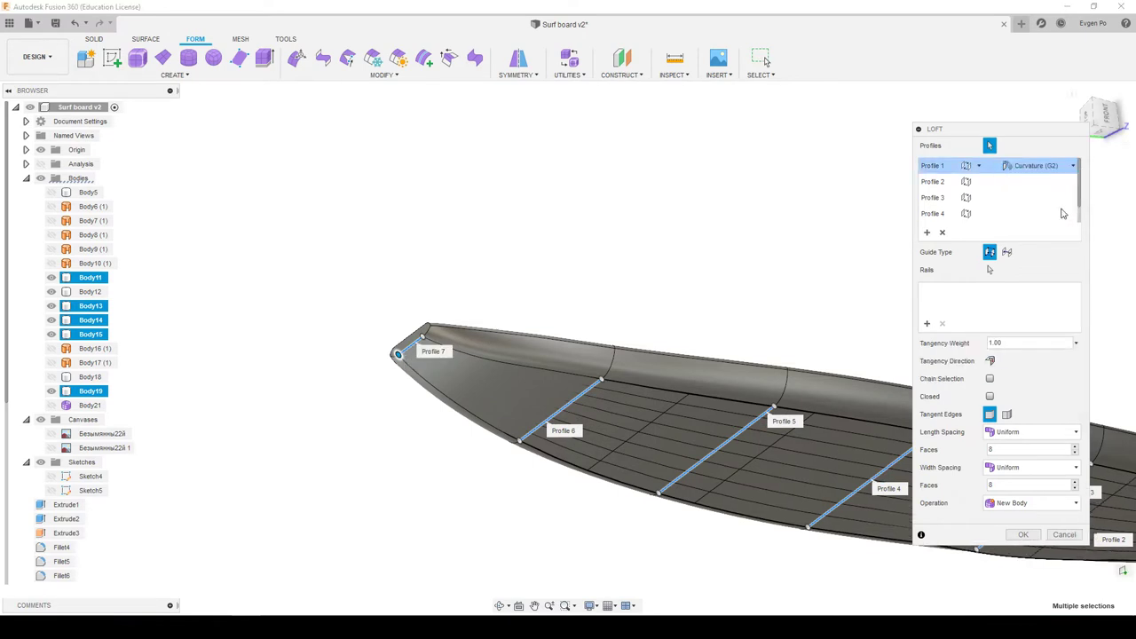
pyautogui.scroll(-1, 723, 325)
pyautogui.scroll(-2, 761, 321)
pyautogui.click(1070, 166)
pyautogui.click(1059, 183)
# Hide Body19 to inspect the seven-profile loft preview and confirm it as Body23
pyautogui.keyDown('shift'); pyautogui.moveTo(1000, 470); pyautogui.dragTo(1123, 470, button='middle'); pyautogui.keyUp('shift')
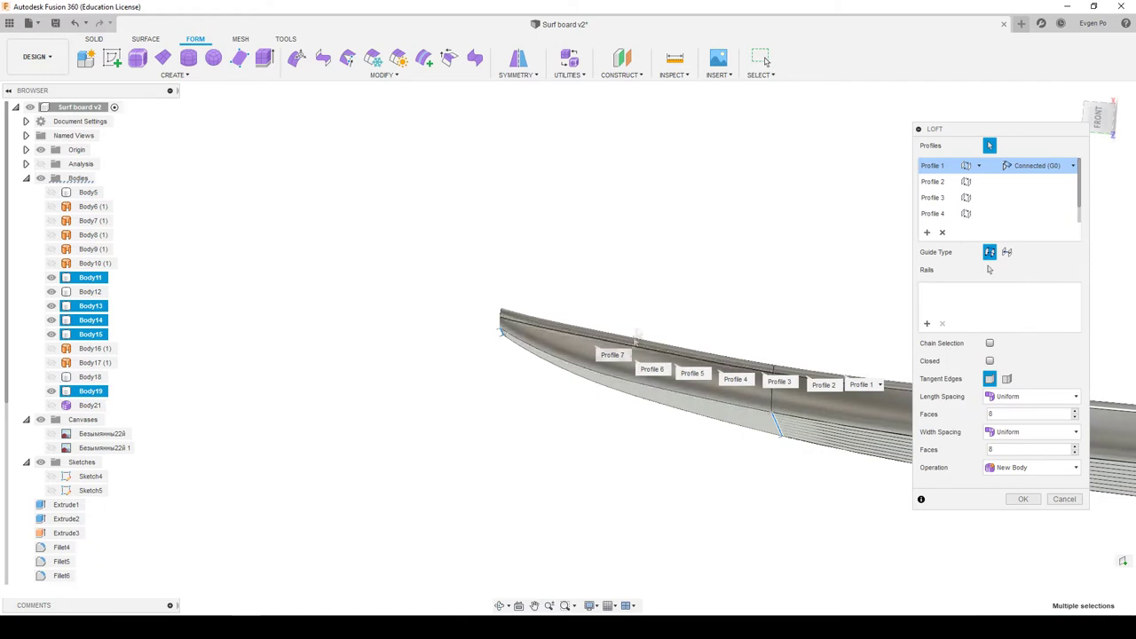
pyautogui.moveTo(663, 287)
pyautogui.keyDown('shift'); pyautogui.mouseDown(button='middle')
pyautogui.moveTo(671, 238)
pyautogui.moveTo(667, 433)
pyautogui.mouseUp(button='middle'); pyautogui.keyUp('shift')
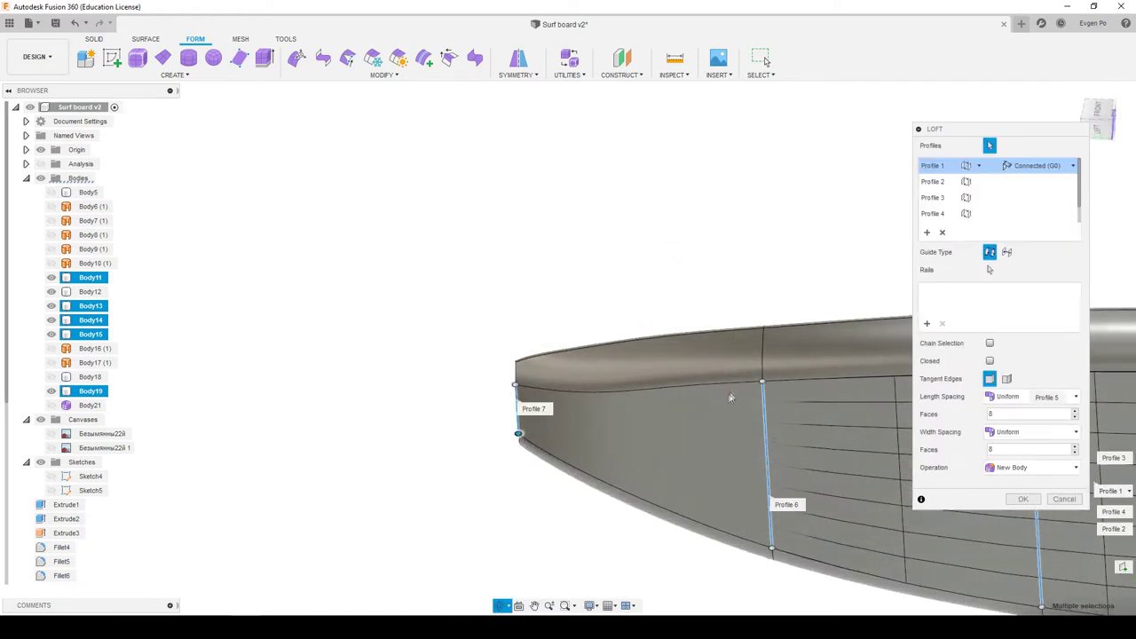
pyautogui.keyDown('shift'); pyautogui.moveTo(662, 377); pyautogui.dragTo(659, 385, button='middle'); pyautogui.keyUp('shift')
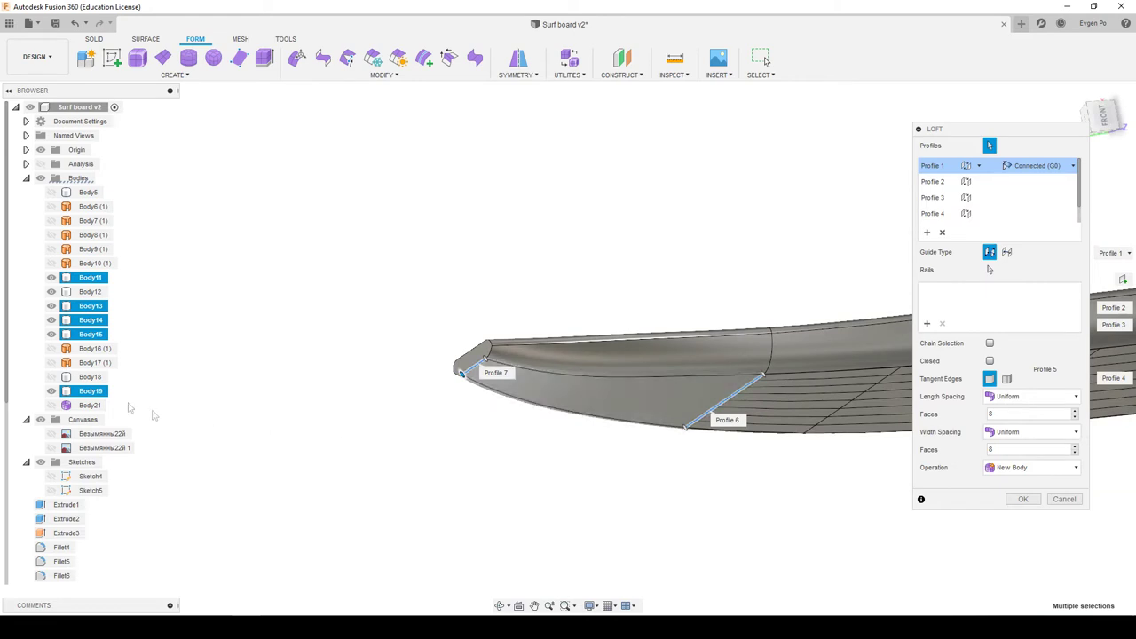
pyautogui.click(52, 391)
pyautogui.keyDown('shift'); pyautogui.moveTo(147, 385); pyautogui.dragTo(239, 373, button='middle'); pyautogui.keyUp('shift')
pyautogui.click(1030, 501)
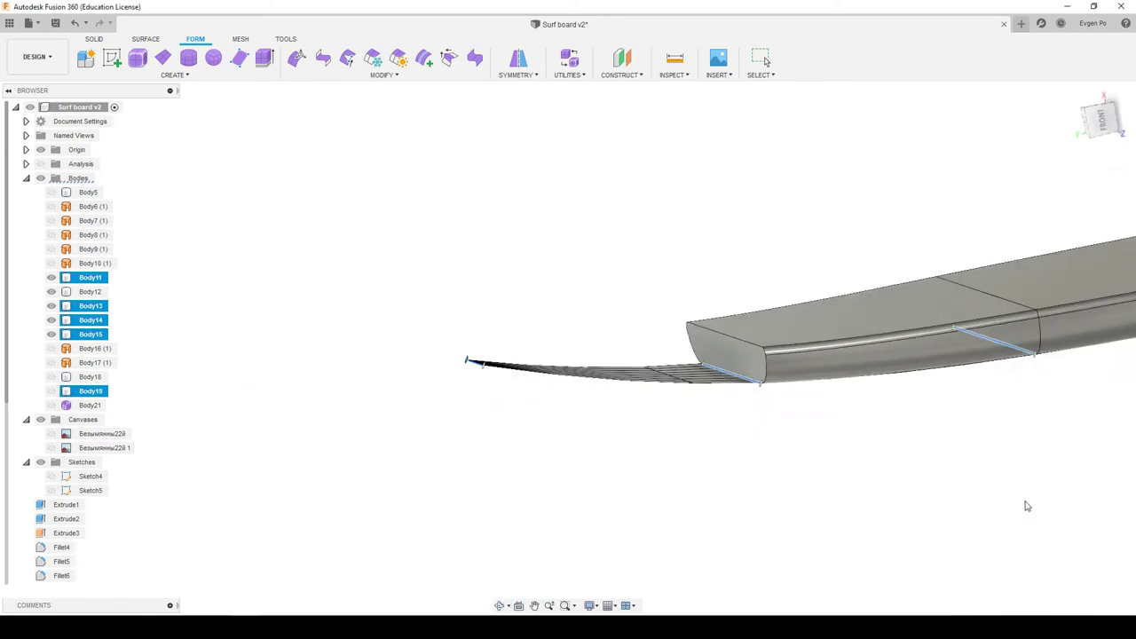
# Toggle Body21's visibility and select Body23 while examining the board's nose
pyautogui.click(51, 405)
pyautogui.moveTo(398, 375)
pyautogui.keyDown('shift'); pyautogui.mouseDown(button='middle')
pyautogui.moveTo(404, 347)
pyautogui.moveTo(388, 400)
pyautogui.moveTo(254, 399)
pyautogui.mouseUp(button='middle'); pyautogui.keyUp('shift')
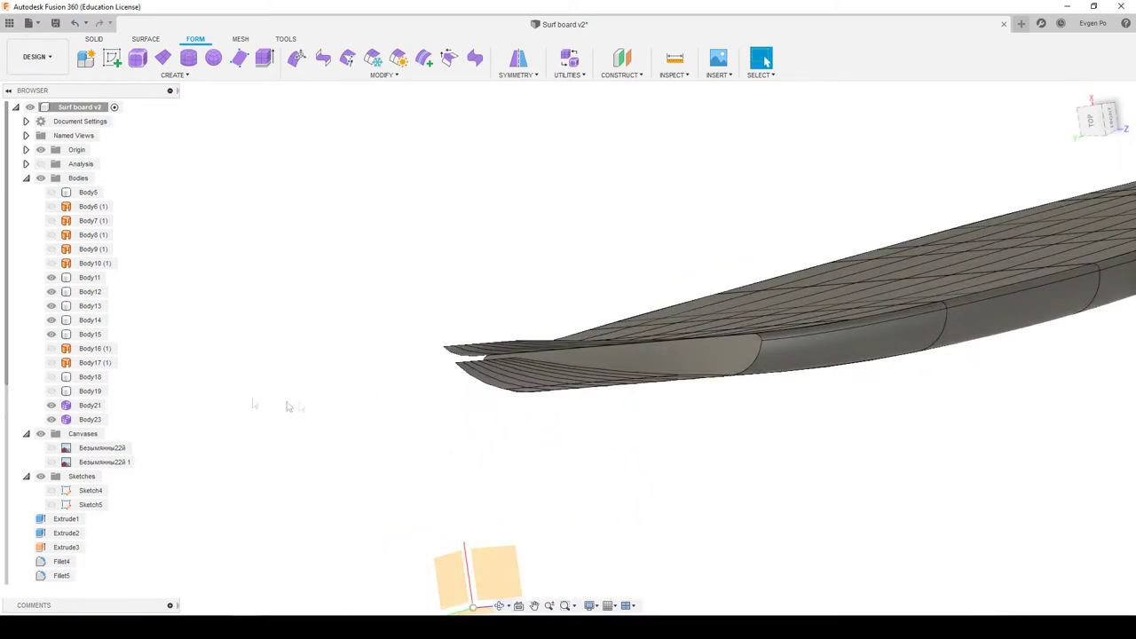
pyautogui.click(50, 405)
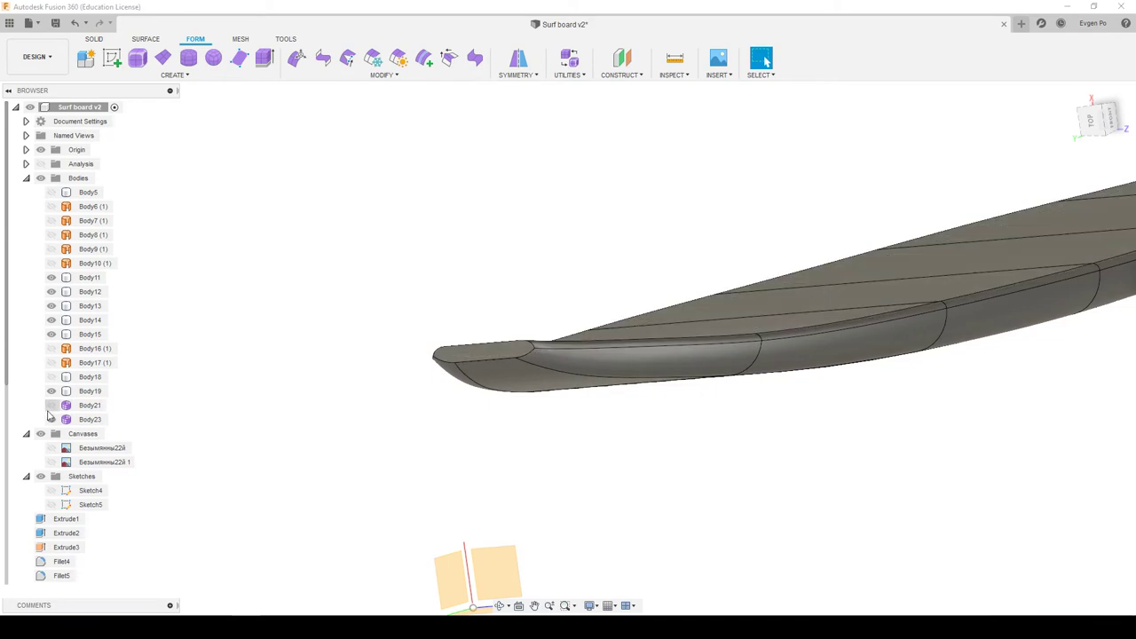
pyautogui.click(65, 419)
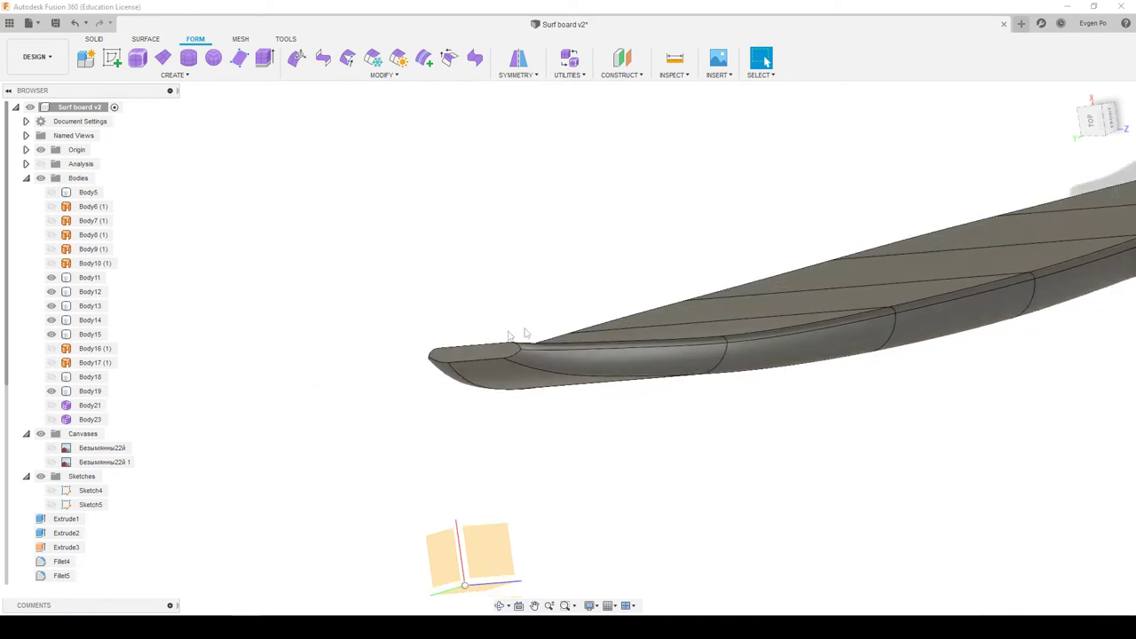
pyautogui.moveTo(545, 320)
pyautogui.keyDown('shift'); pyautogui.mouseDown(button='middle')
pyautogui.moveTo(576, 302)
pyautogui.moveTo(565, 318)
pyautogui.mouseUp(button='middle'); pyautogui.keyUp('shift')
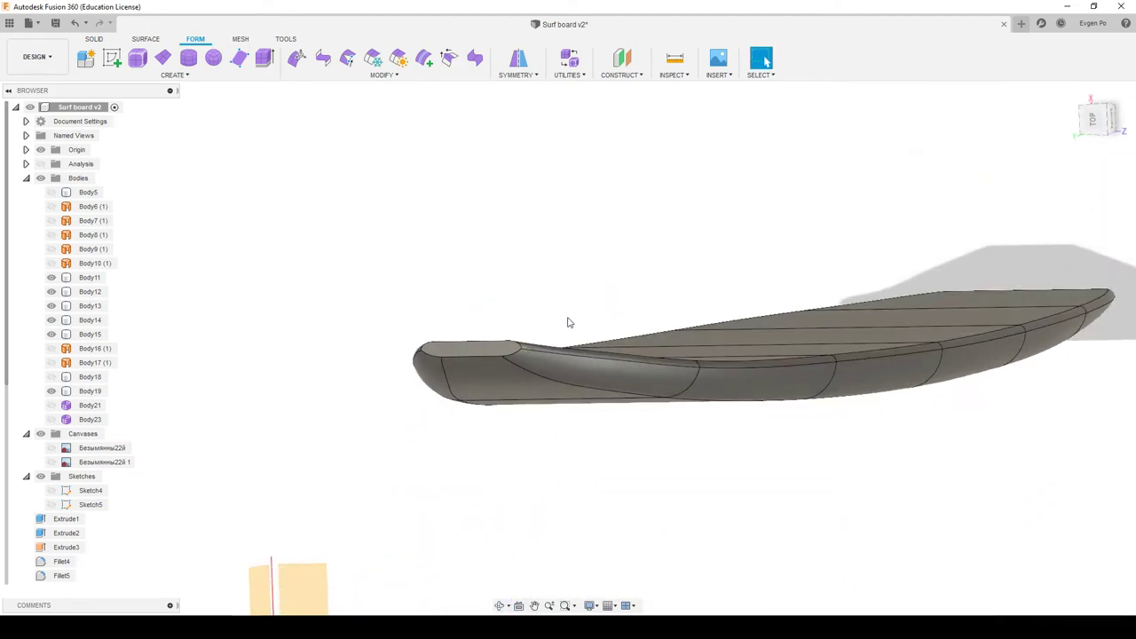
# Hide Body19 and show Body21 and Body23 together in a top-deck view
pyautogui.click(51, 390)
pyautogui.click(51, 405)
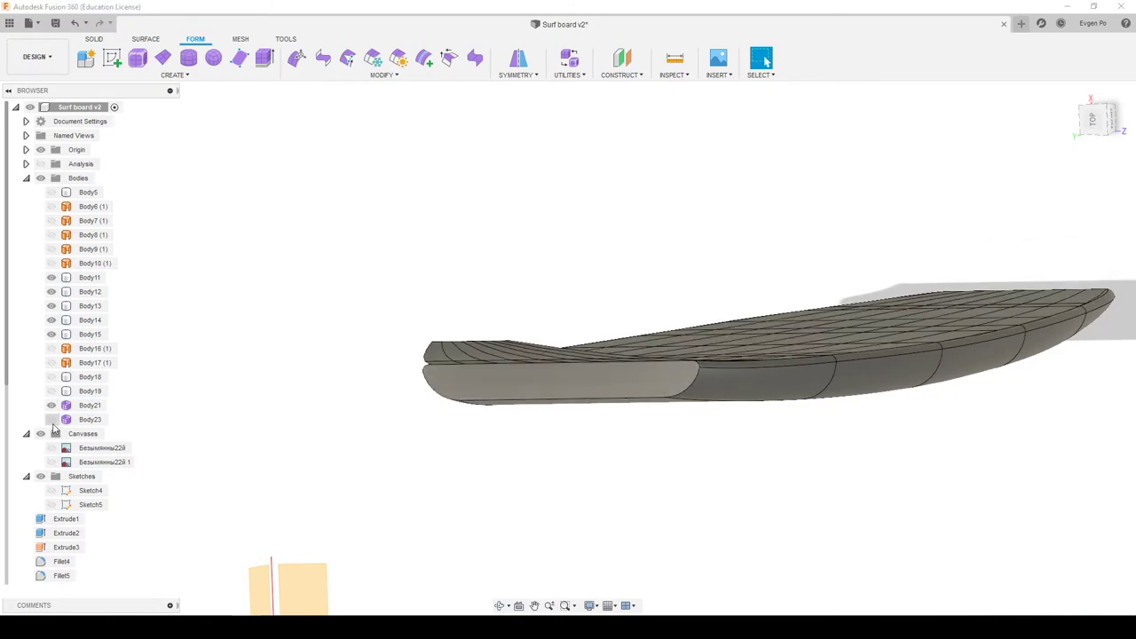
pyautogui.click(51, 419)
pyautogui.click(65, 407)
pyautogui.keyDown('shift'); pyautogui.moveTo(373, 411); pyautogui.dragTo(765, 60, button='middle'); pyautogui.keyUp('shift')
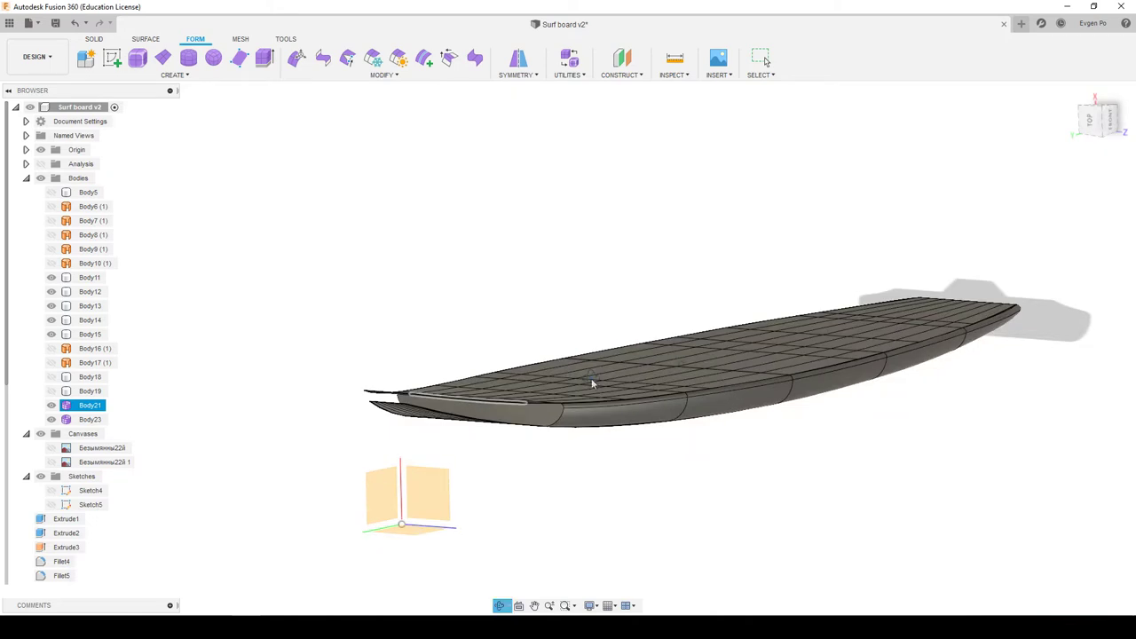
pyautogui.click(172, 75)
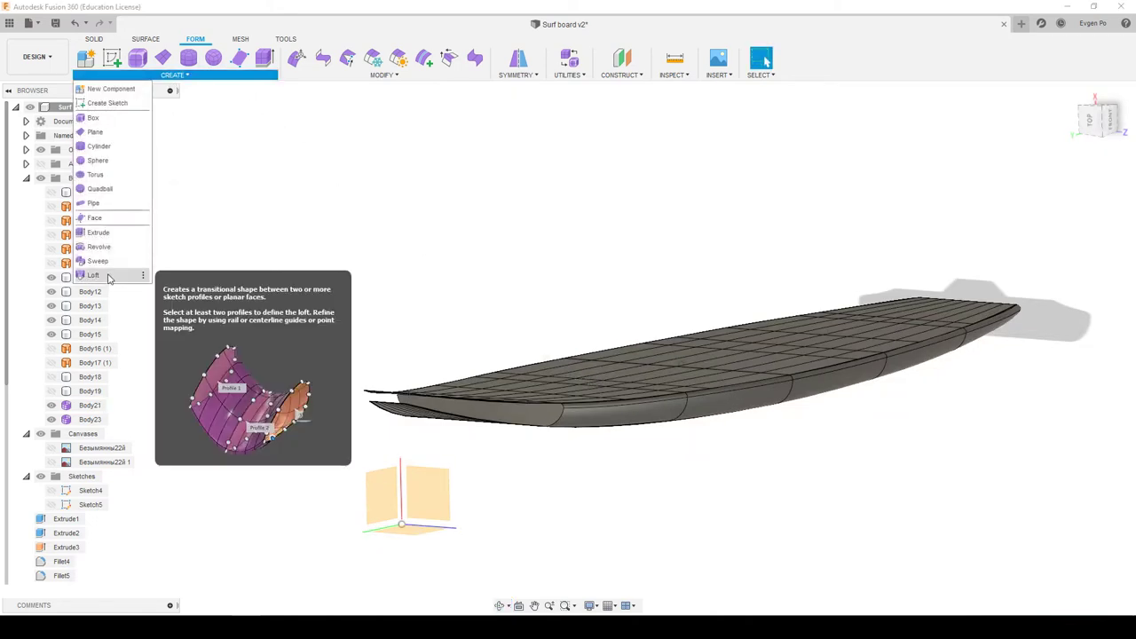
pyautogui.click(110, 277)
pyautogui.scroll(5, 482, 414)
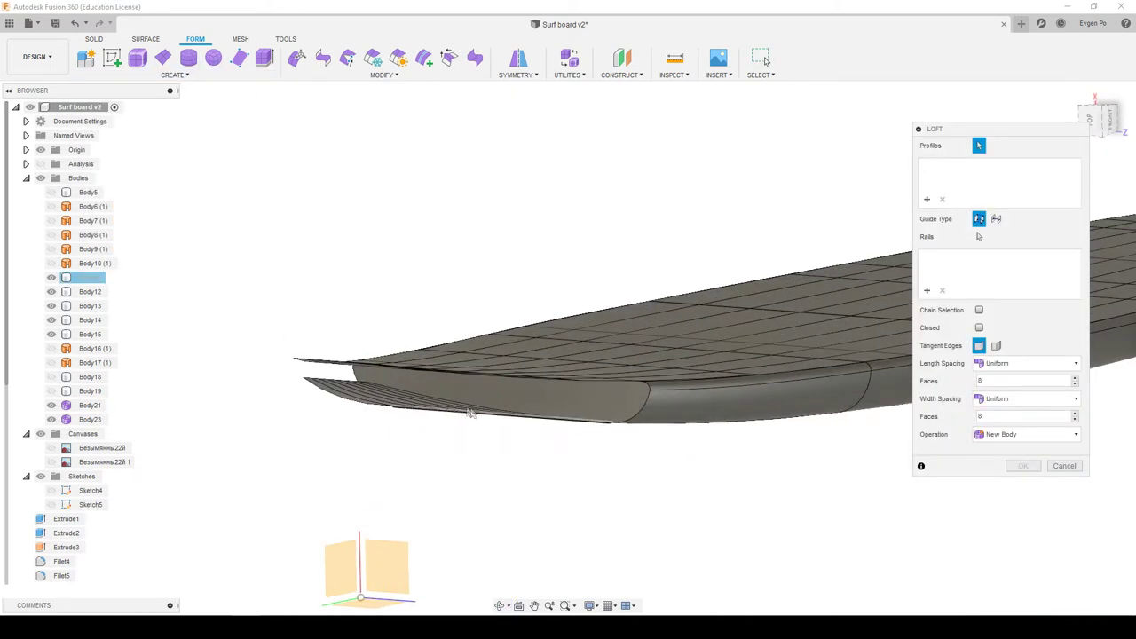
pyautogui.keyDown('shift'); pyautogui.moveTo(399, 388); pyautogui.dragTo(372, 441, button='middle'); pyautogui.keyUp('shift')
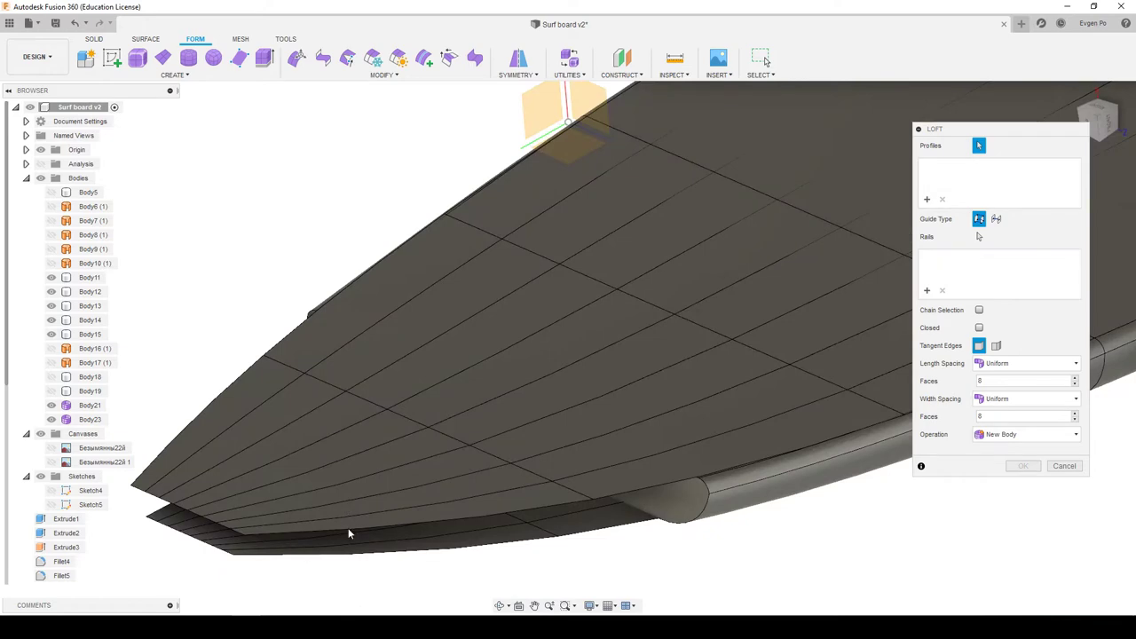
pyautogui.keyDown('shift'); pyautogui.moveTo(341, 529); pyautogui.dragTo(376, 436, button='middle'); pyautogui.keyUp('shift')
pyautogui.click(1065, 466)
pyautogui.keyDown('shift'); pyautogui.moveTo(726, 402); pyautogui.dragTo(678, 396, button='middle'); pyautogui.keyUp('shift')
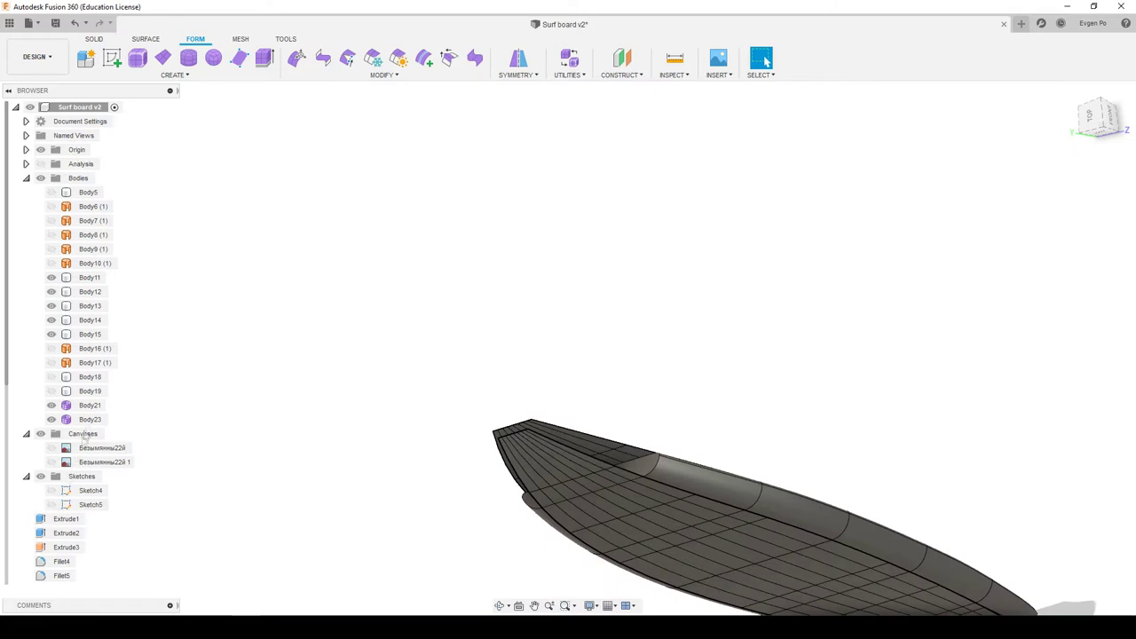
pyautogui.click(89, 405)
pyautogui.rightClick(95, 406)
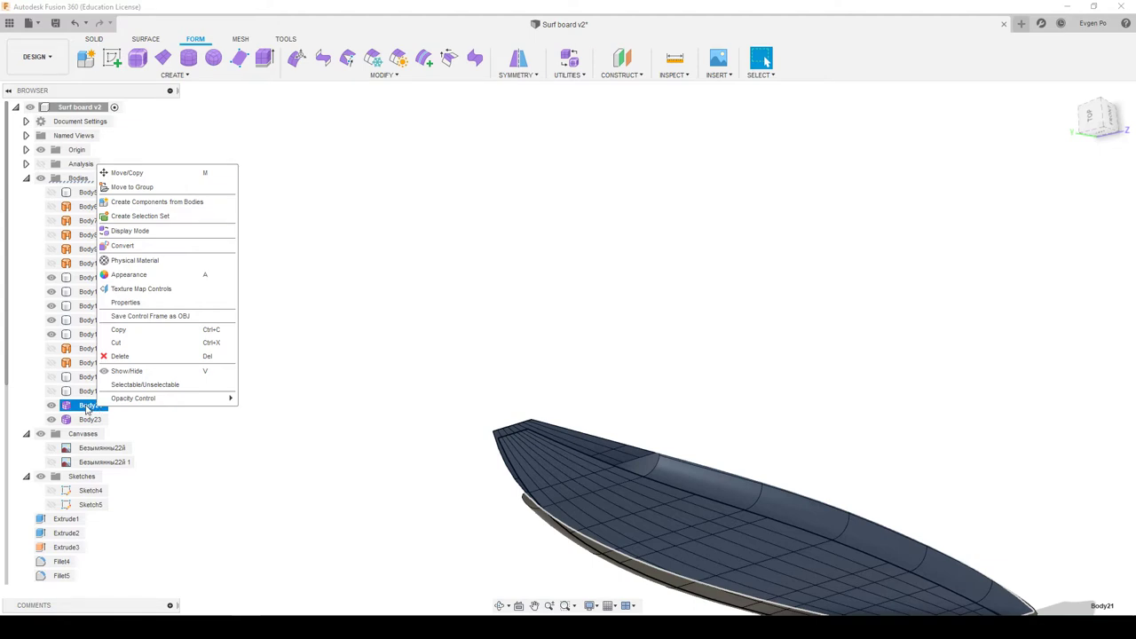
# Convert Body21 and Body23 from T-splines into solid BRep bodies
pyautogui.click(135, 247)
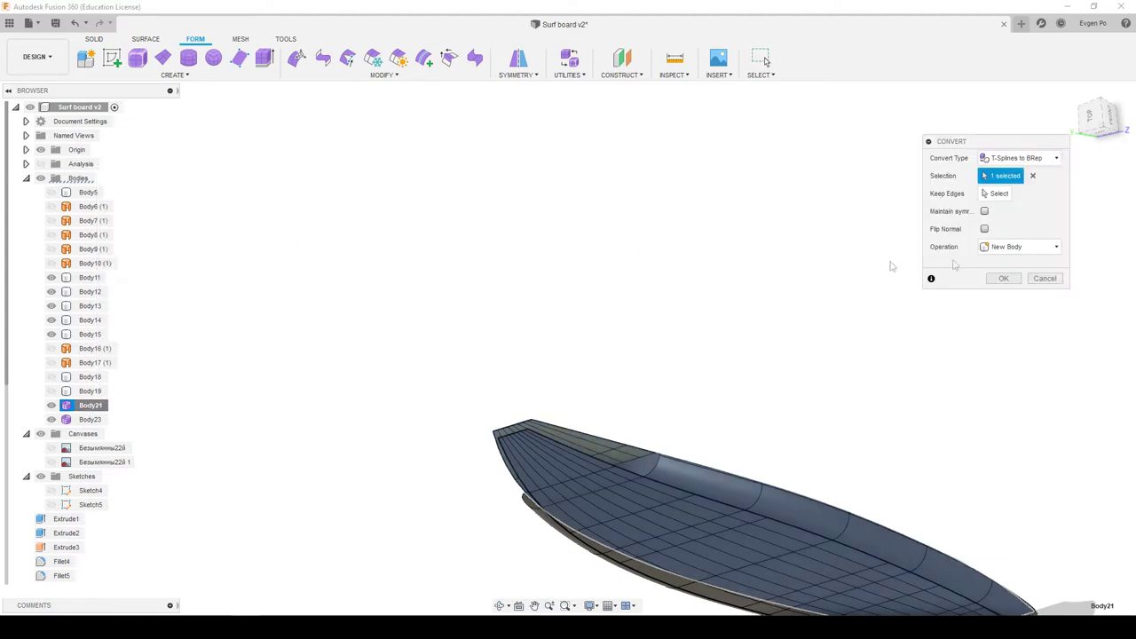
pyautogui.click(1004, 279)
pyautogui.click(101, 421)
pyautogui.rightClick(100, 422)
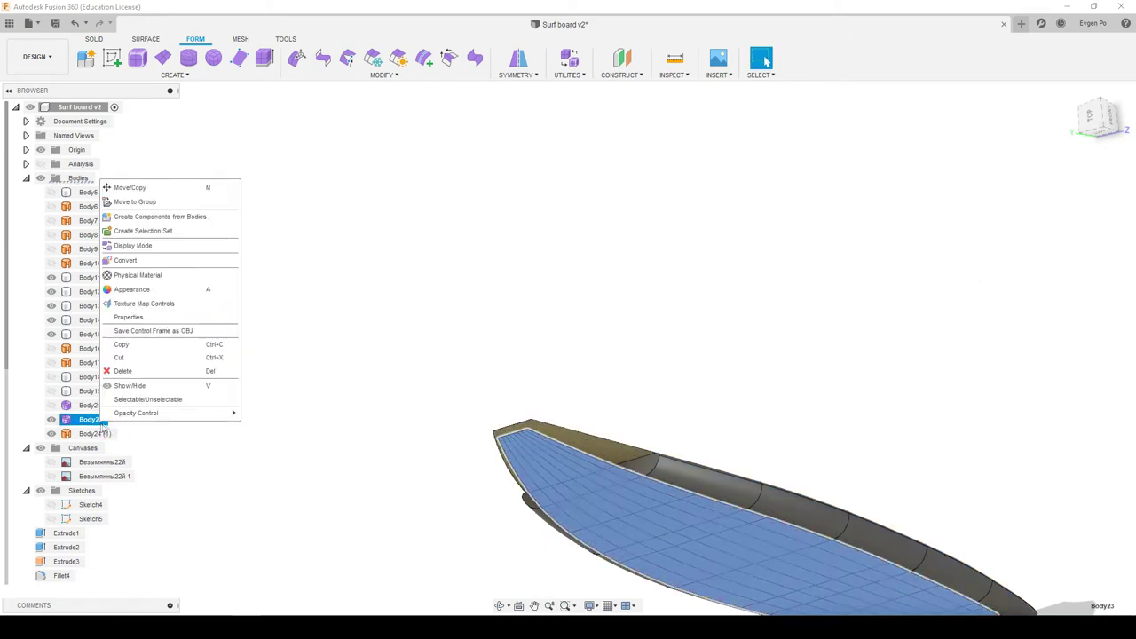
pyautogui.click(155, 268)
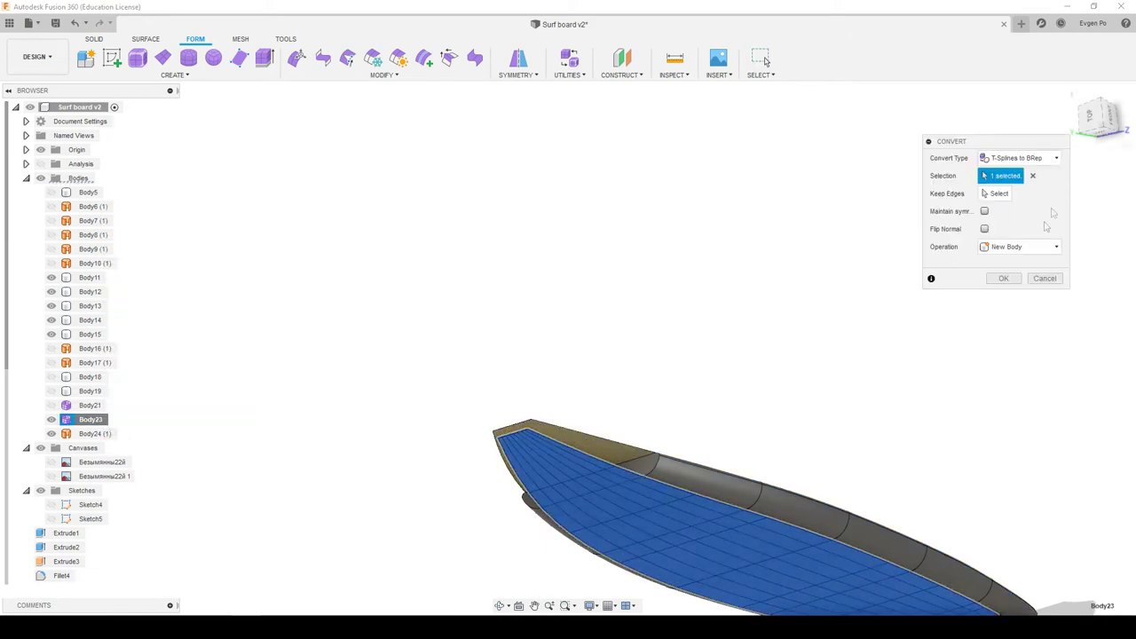
pyautogui.click(1004, 279)
# Toggle Body23's visibility repeatedly to compare it against the converted solid
pyautogui.scroll(-2, 630, 431)
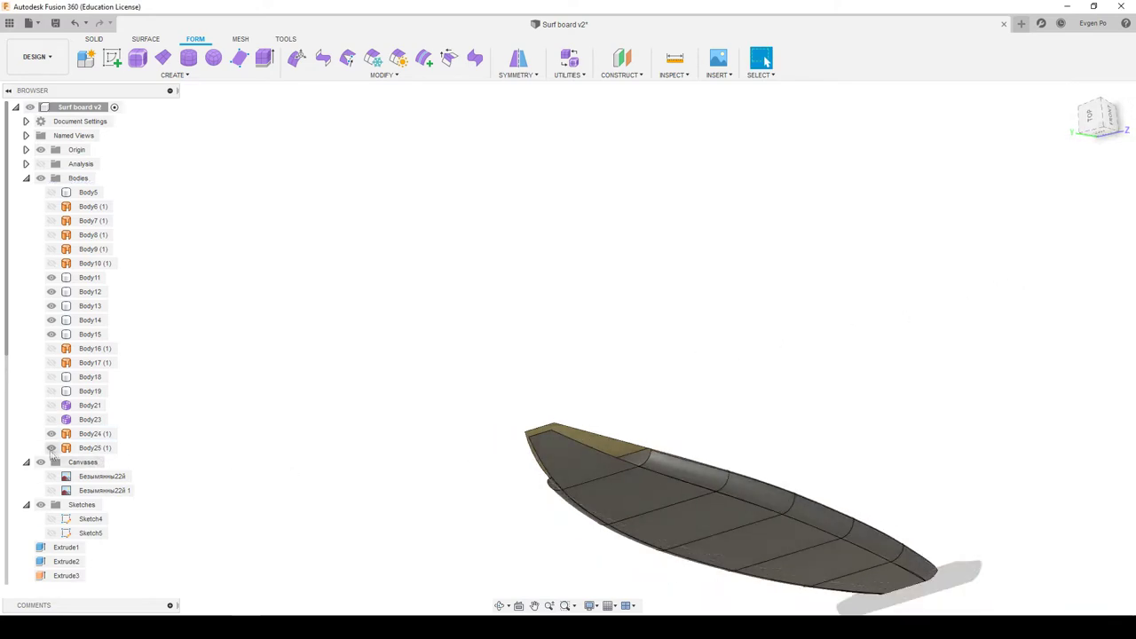
pyautogui.click(51, 420)
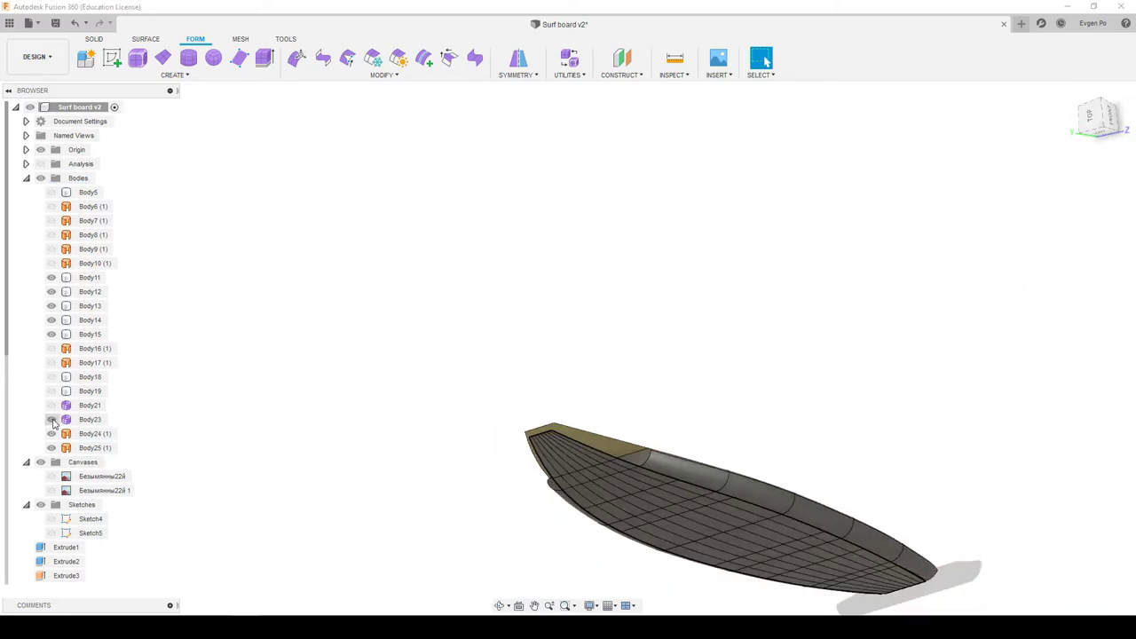
pyautogui.click(51, 420)
pyautogui.click(50, 420)
pyautogui.click(50, 420)
pyautogui.click(51, 420)
pyautogui.click(51, 420)
pyautogui.moveTo(795, 433)
pyautogui.keyDown('shift'); pyautogui.mouseDown(button='middle')
pyautogui.moveTo(783, 457)
pyautogui.moveTo(512, 553)
pyautogui.mouseUp(button='middle'); pyautogui.keyUp('shift')
# Hide the old board shells Body11 through Body14
pyautogui.click(569, 543)
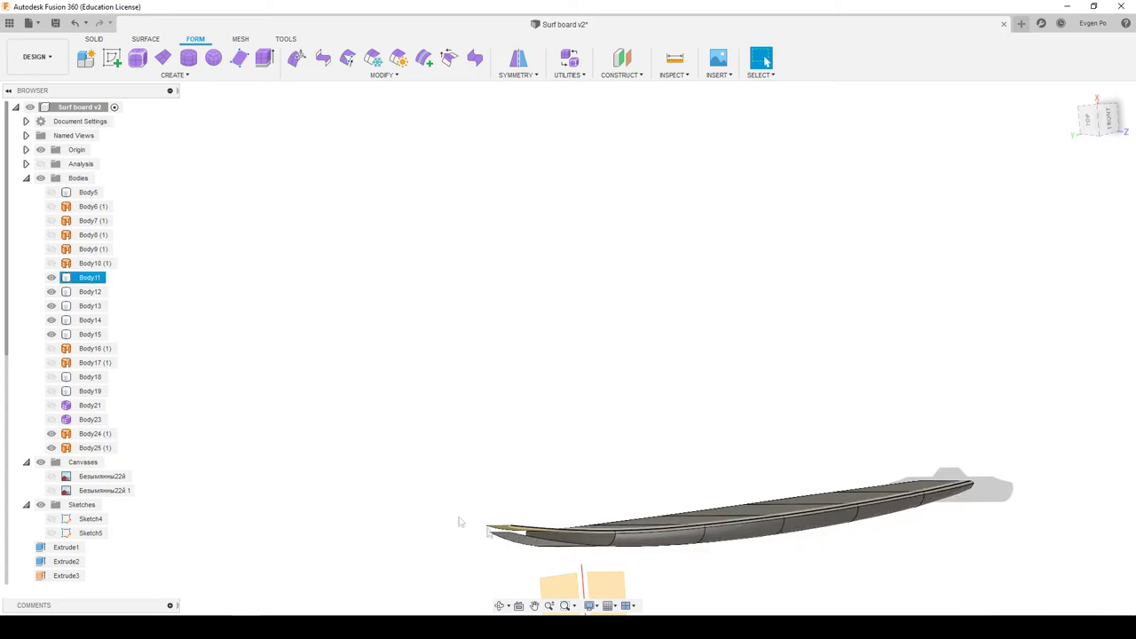
pyautogui.click(51, 319)
pyautogui.click(50, 305)
pyautogui.click(51, 292)
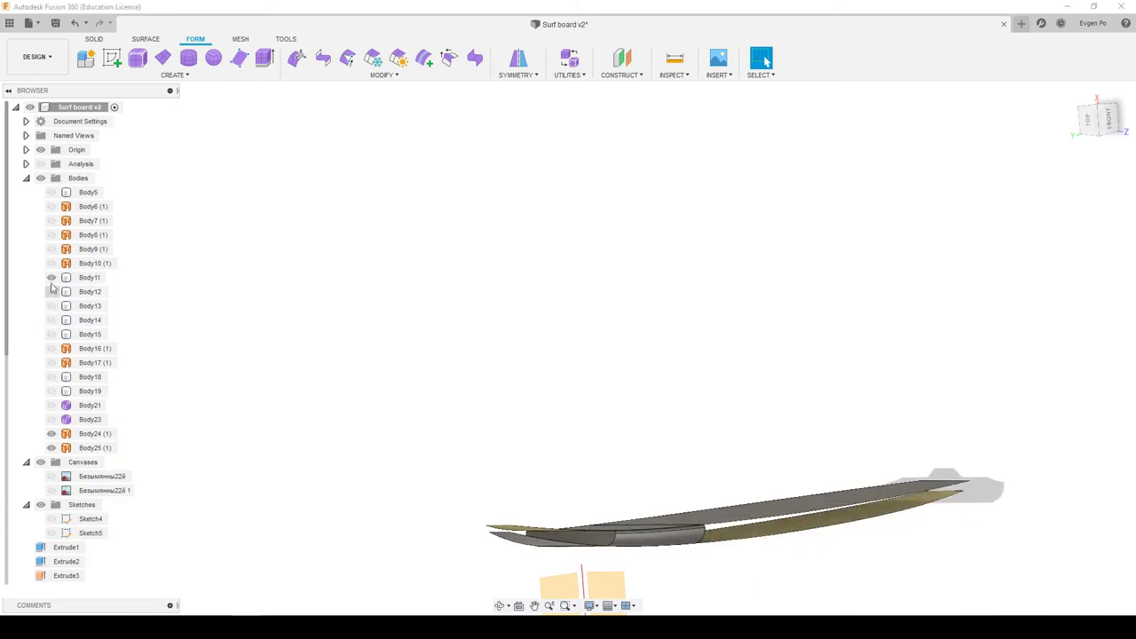
pyautogui.click(50, 277)
pyautogui.moveTo(231, 309)
pyautogui.keyDown('shift'); pyautogui.mouseDown(button='middle')
pyautogui.moveTo(465, 343)
pyautogui.moveTo(480, 350)
pyautogui.moveTo(471, 386)
pyautogui.moveTo(787, 451)
pyautogui.moveTo(712, 396)
pyautogui.moveTo(784, 468)
pyautogui.moveTo(541, 422)
pyautogui.moveTo(571, 343)
pyautogui.moveTo(521, 284)
pyautogui.moveTo(538, 356)
pyautogui.moveTo(636, 401)
pyautogui.moveTo(667, 376)
pyautogui.moveTo(637, 327)
pyautogui.moveTo(532, 284)
pyautogui.mouseUp(button='middle'); pyautogui.keyUp('shift')
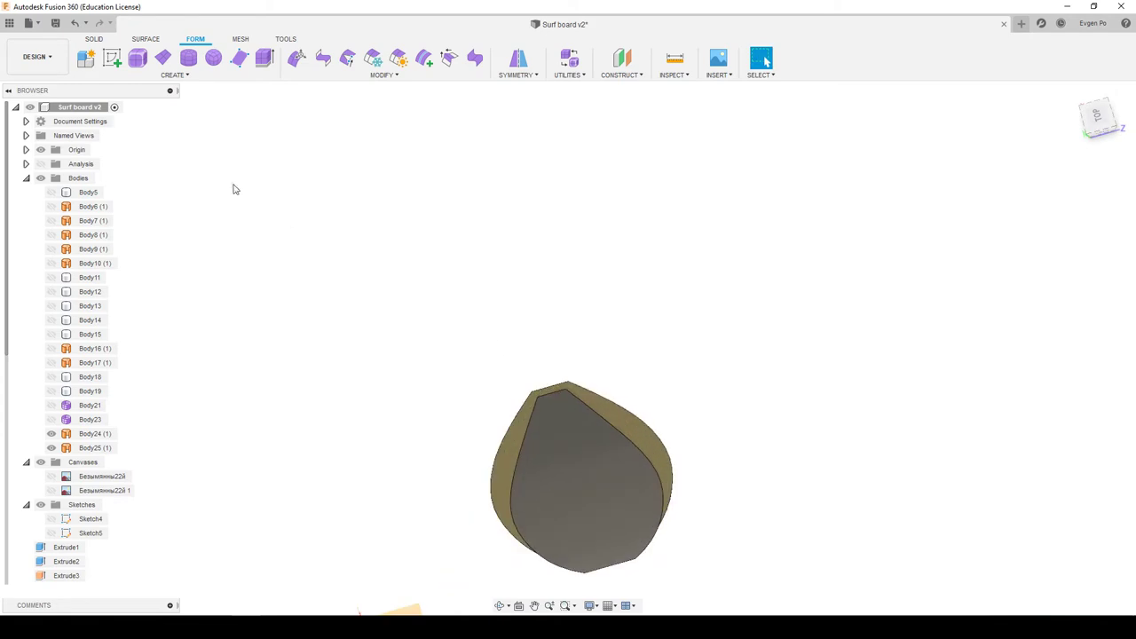
pyautogui.click(142, 40)
# Start a T-spline loft using the board's two end edges as profiles
pyautogui.click(199, 39)
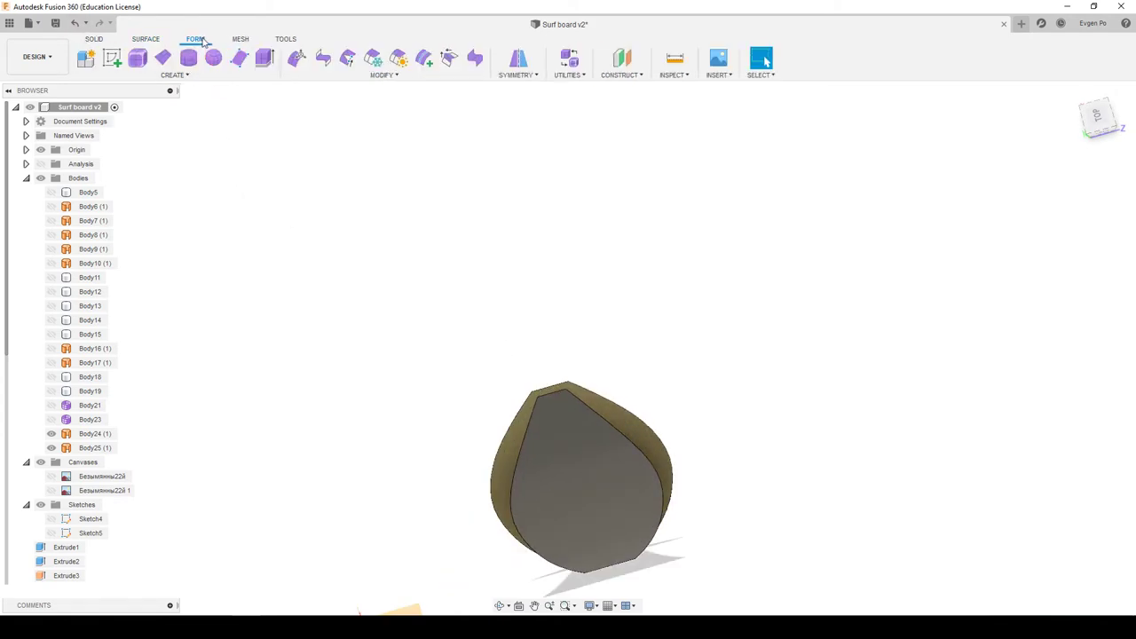
pyautogui.click(175, 75)
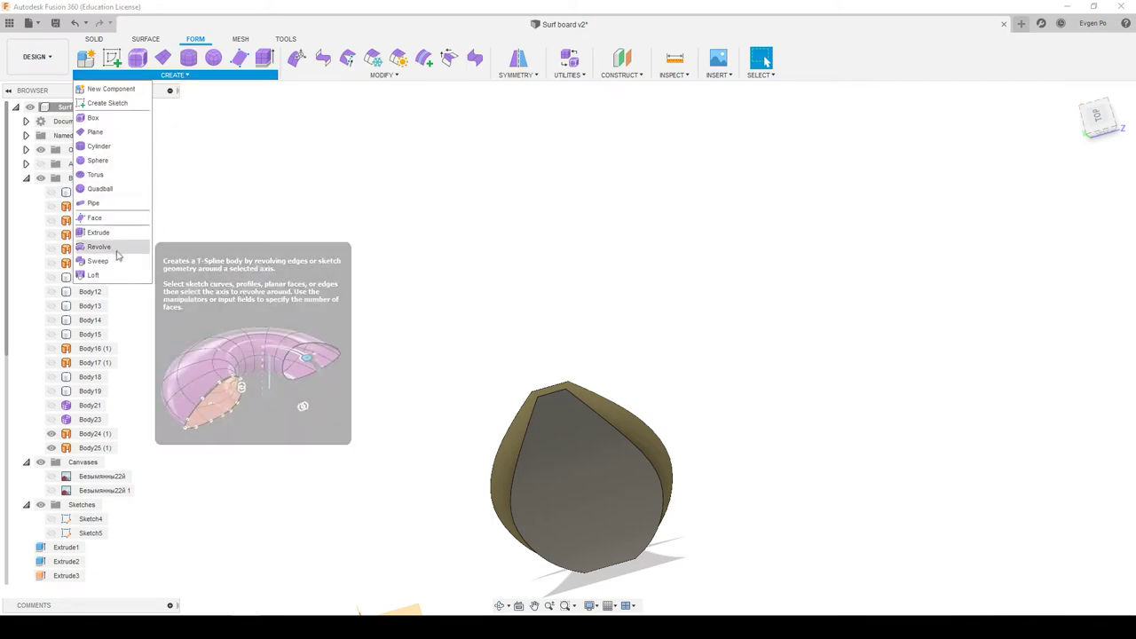
pyautogui.click(94, 275)
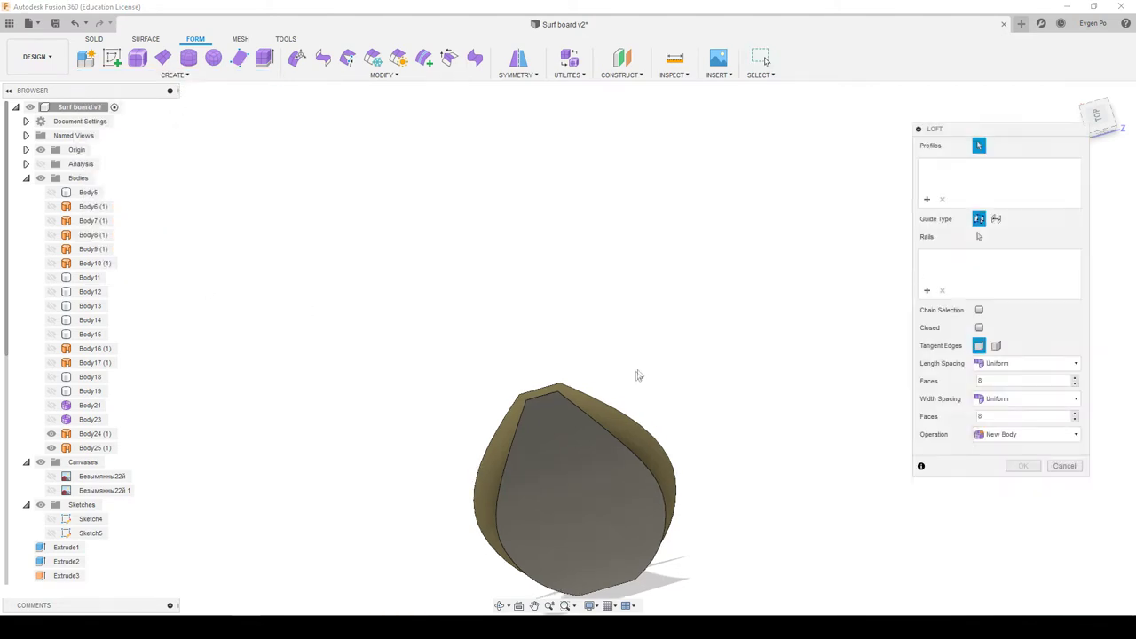
pyautogui.click(616, 412)
pyautogui.click(624, 419)
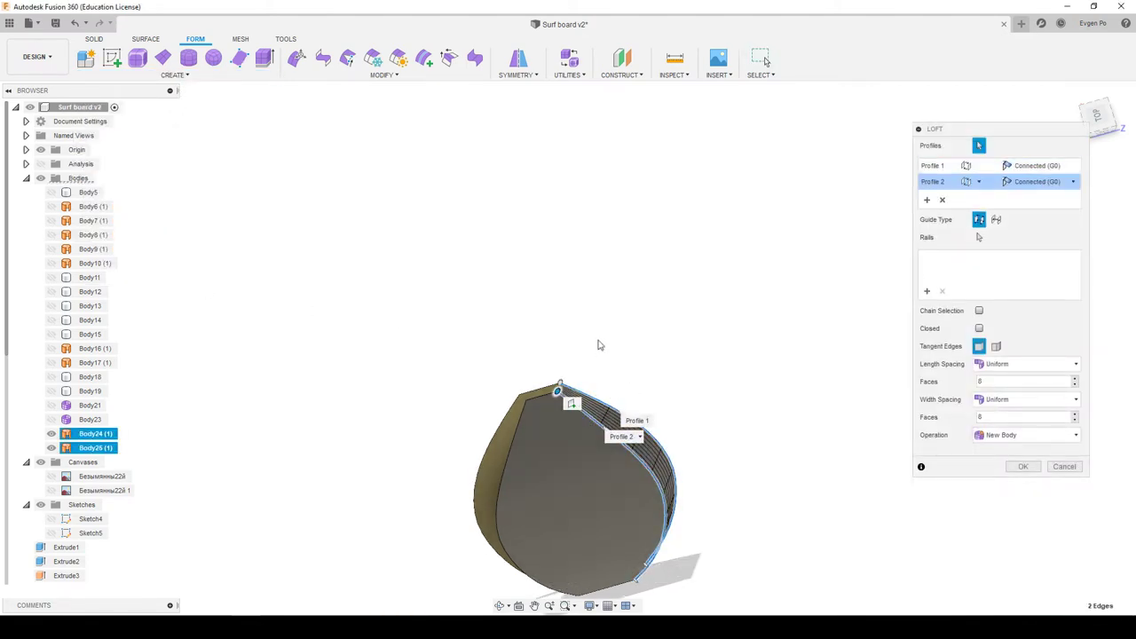
pyautogui.keyDown('shift'); pyautogui.moveTo(599, 345); pyautogui.dragTo(633, 446, button='middle'); pyautogui.keyUp('shift')
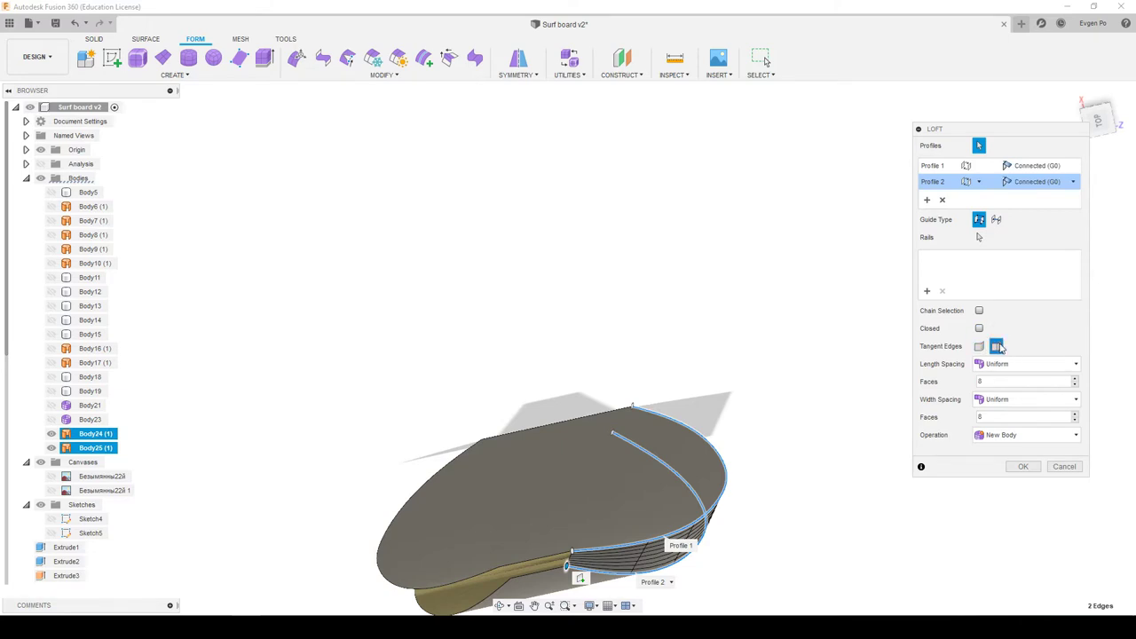
# Set both loft profiles to Curvature (G2) and inspect the lofted end from the top
pyautogui.click(1072, 184)
pyautogui.click(1066, 218)
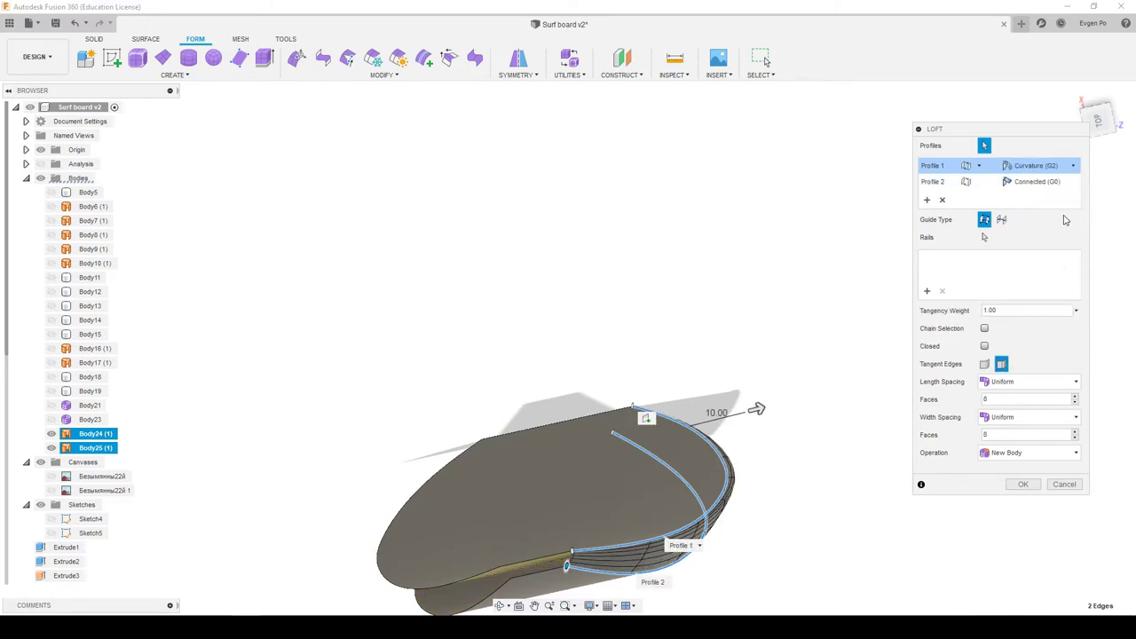
pyautogui.click(1069, 236)
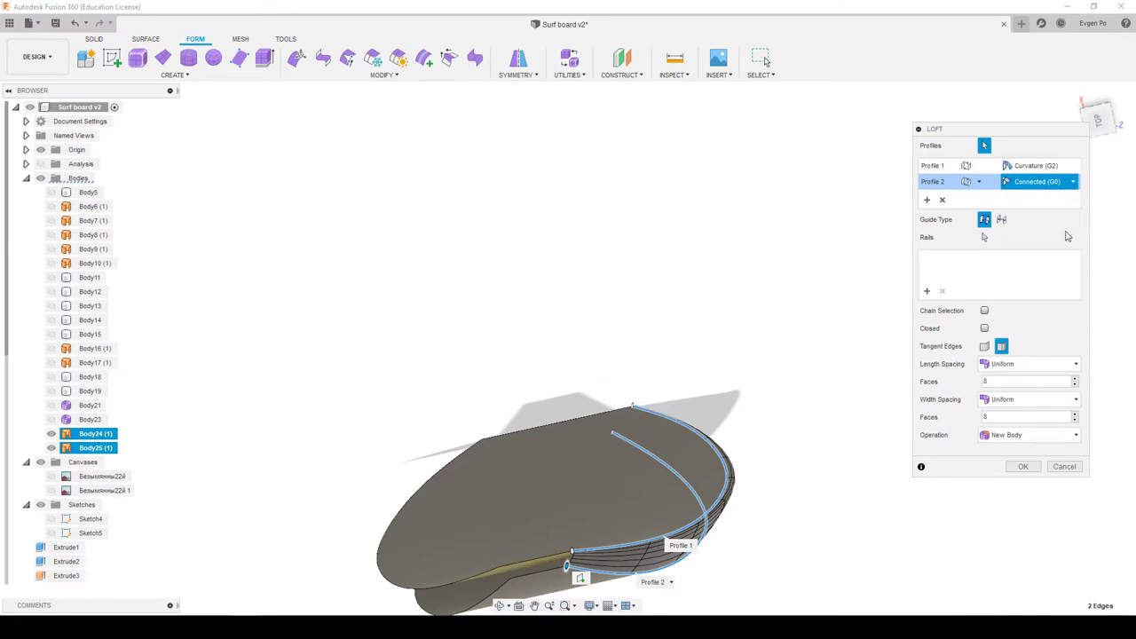
pyautogui.scroll(3, 711, 533)
pyautogui.moveTo(669, 527)
pyautogui.keyDown('shift'); pyautogui.mouseDown(button='middle')
pyautogui.moveTo(775, 494)
pyautogui.moveTo(1004, 277)
pyautogui.mouseUp(button='middle'); pyautogui.keyUp('shift')
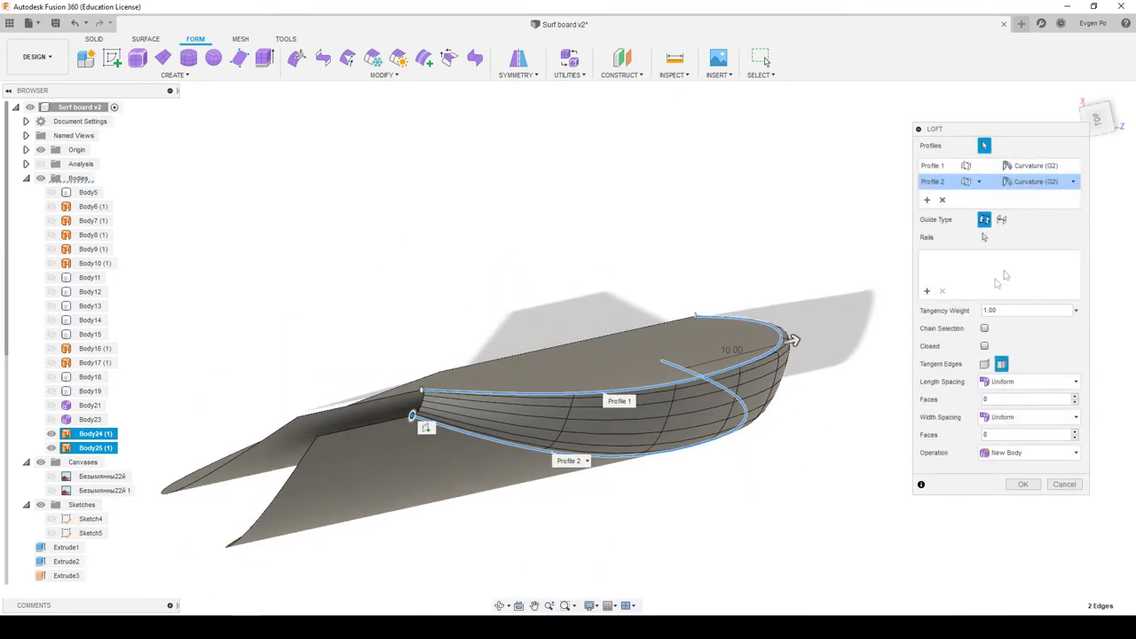
pyautogui.click(1101, 127)
pyautogui.keyDown('shift'); pyautogui.moveTo(575, 482); pyautogui.dragTo(394, 416, button='middle'); pyautogui.keyUp('shift')
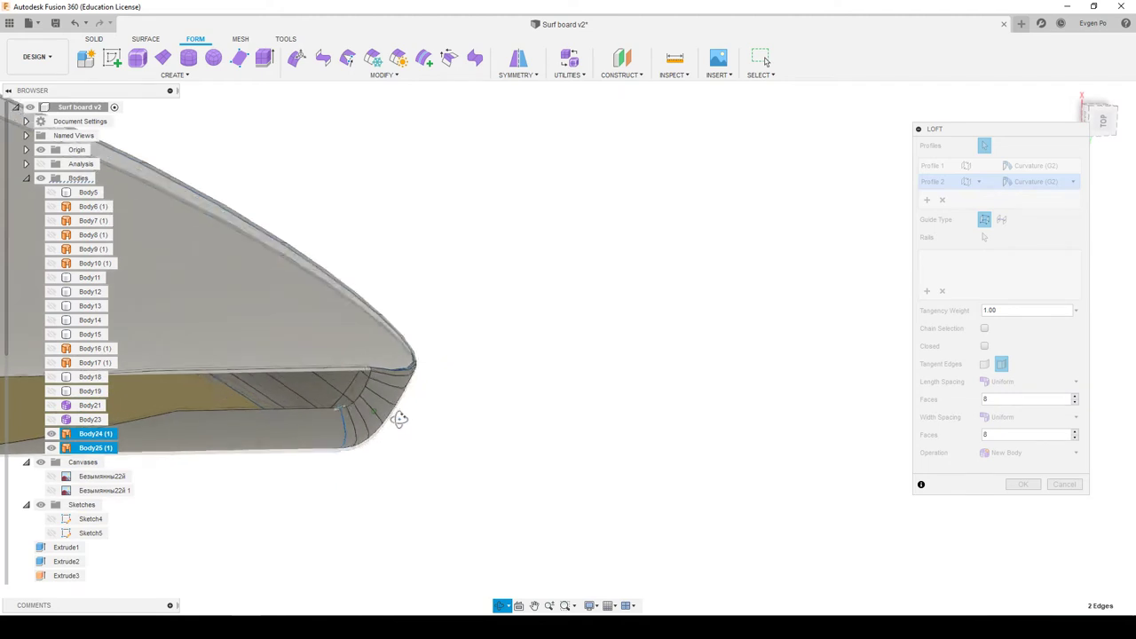
pyautogui.keyDown('shift'); pyautogui.moveTo(394, 416); pyautogui.dragTo(400, 421, button='middle'); pyautogui.keyUp('shift')
pyautogui.keyDown('shift'); pyautogui.moveTo(389, 347); pyautogui.dragTo(396, 351, button='middle'); pyautogui.keyUp('shift')
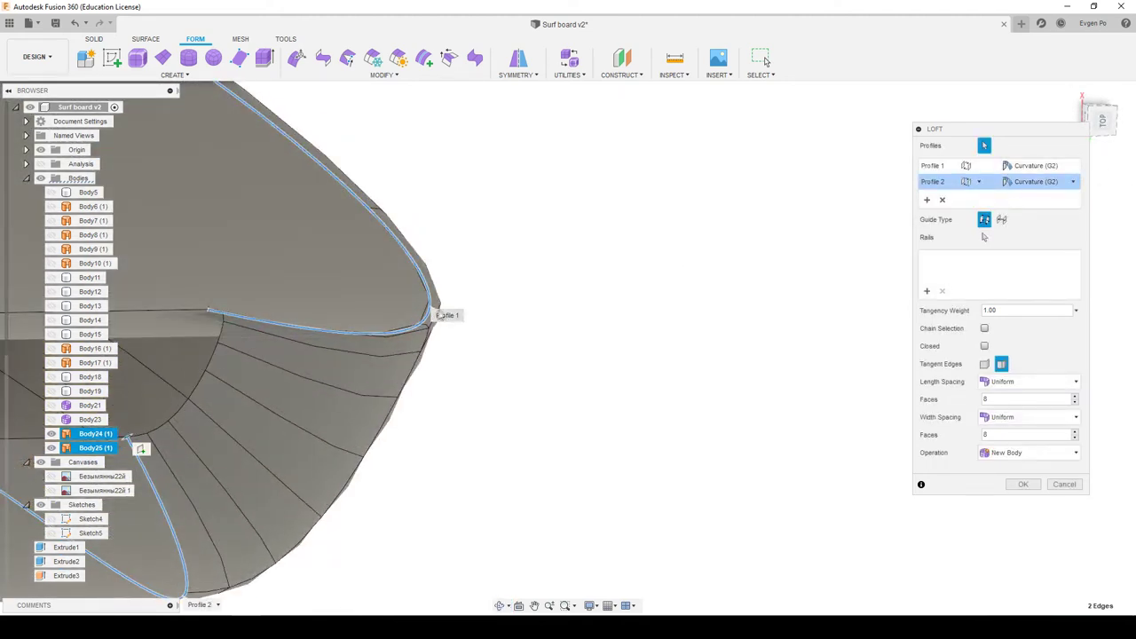
# Change Profile 1 to Tangent (G1) and confirm the loft as Body27
pyautogui.click(1074, 167)
pyautogui.click(1061, 197)
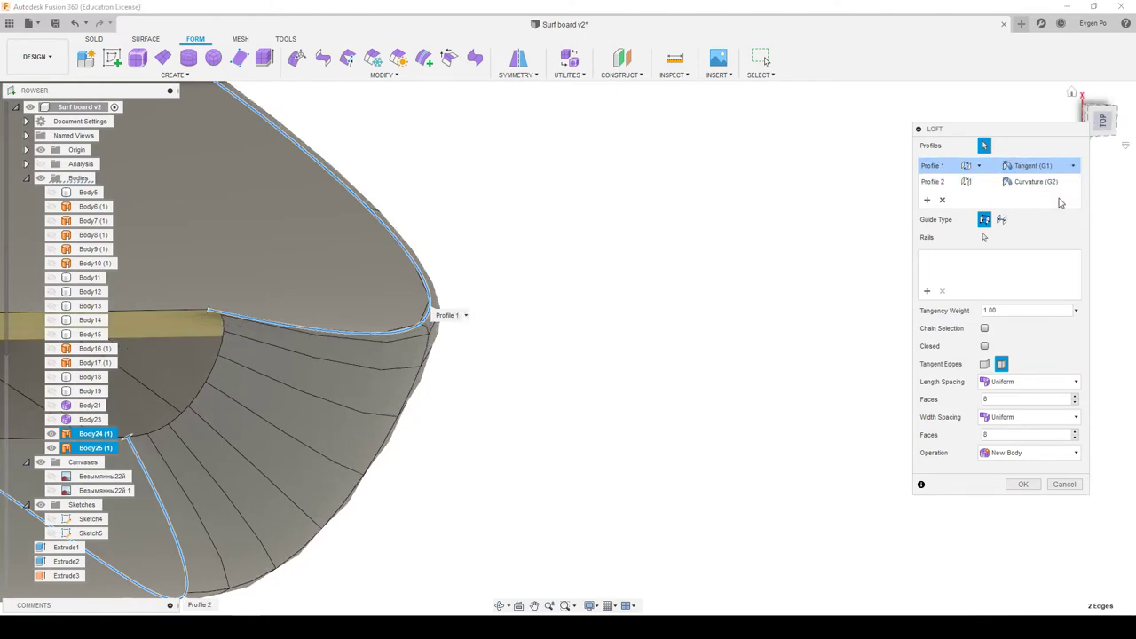
pyautogui.keyDown('shift'); pyautogui.moveTo(845, 328); pyautogui.dragTo(878, 343, button='middle'); pyautogui.keyUp('shift')
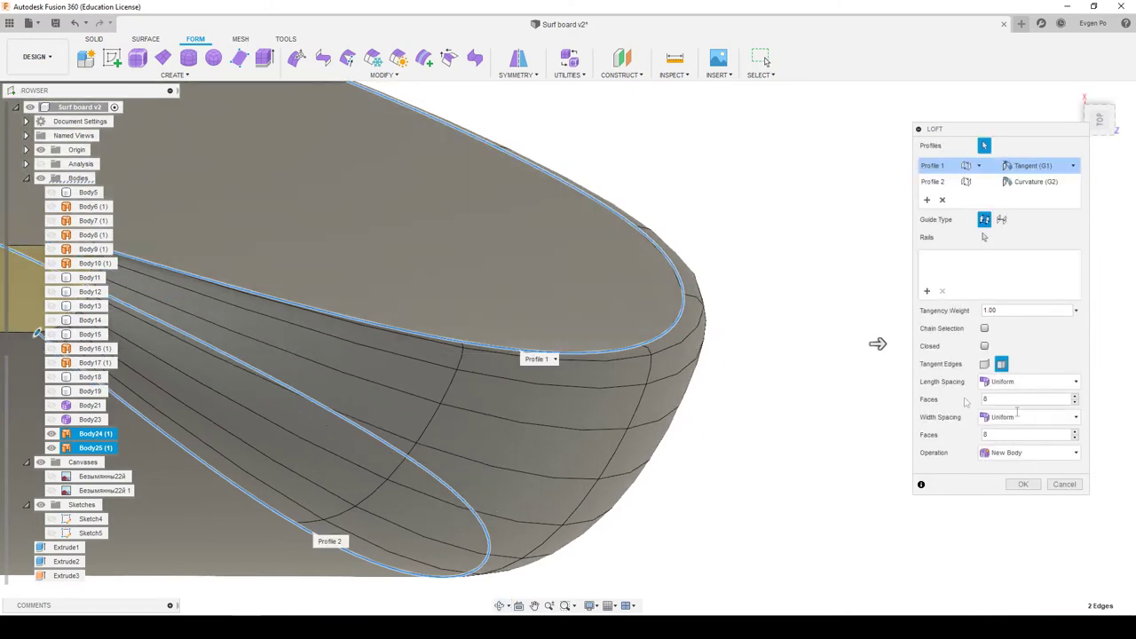
pyautogui.click(1030, 487)
pyautogui.moveTo(932, 438)
pyautogui.keyDown('shift'); pyautogui.mouseDown(button='middle')
pyautogui.moveTo(870, 408)
pyautogui.moveTo(811, 349)
pyautogui.mouseUp(button='middle'); pyautogui.keyUp('shift')
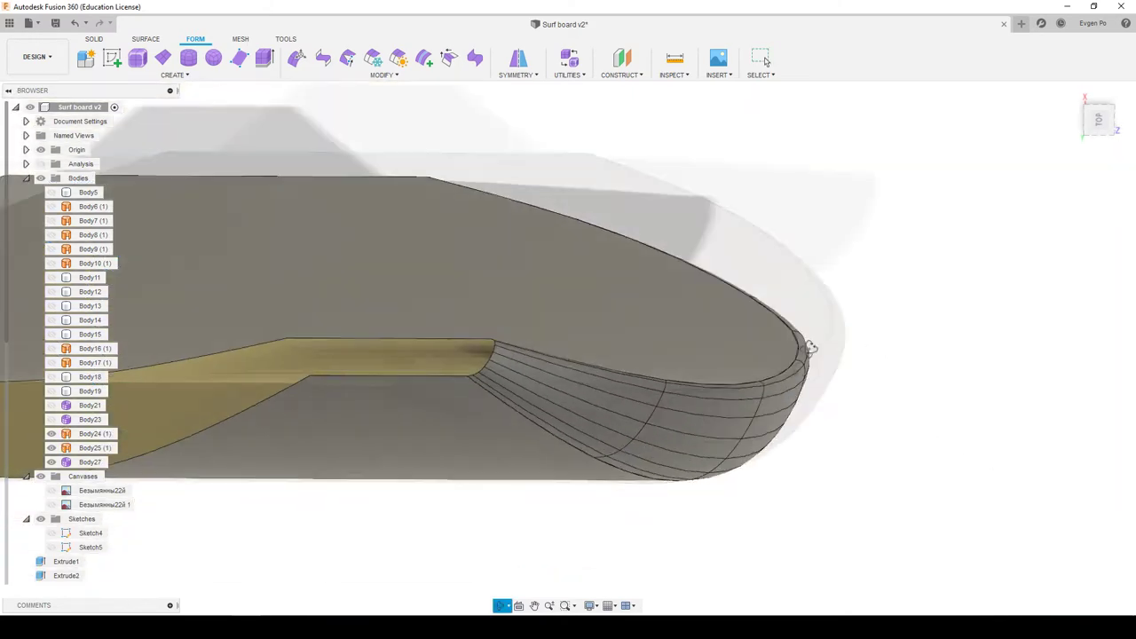
pyautogui.scroll(3, 810, 348)
pyautogui.scroll(-2, 814, 348)
pyautogui.scroll(-1, 815, 348)
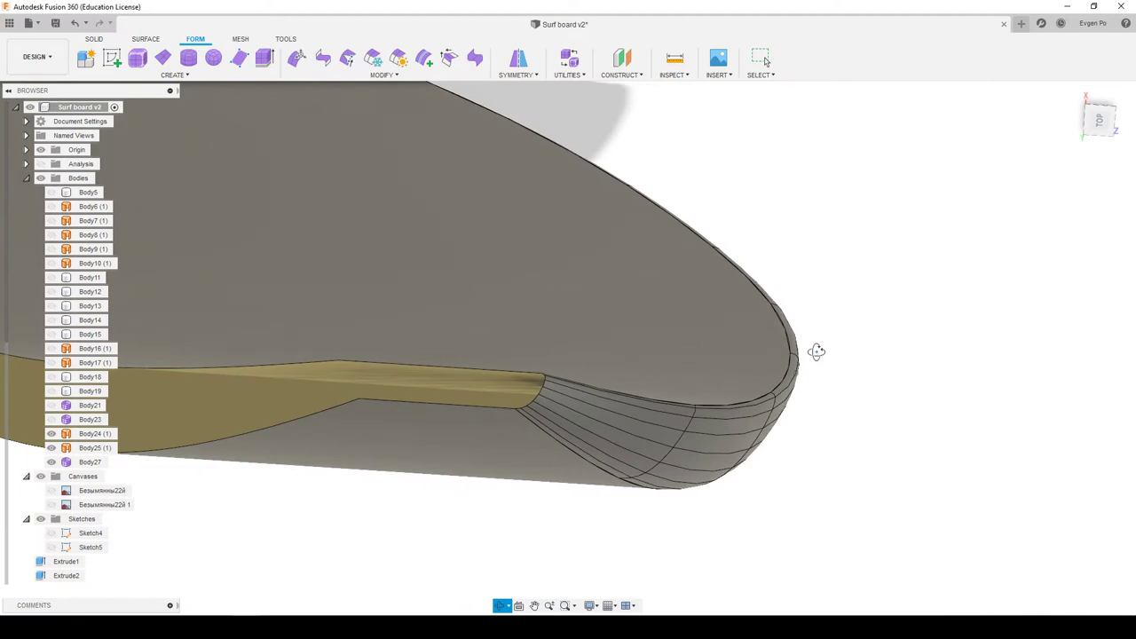
# Start a second loft on the board's other end, picking its two edges as profiles
pyautogui.scroll(-2, 817, 352)
pyautogui.scroll(-3, 898, 399)
pyautogui.scroll(-2, 893, 396)
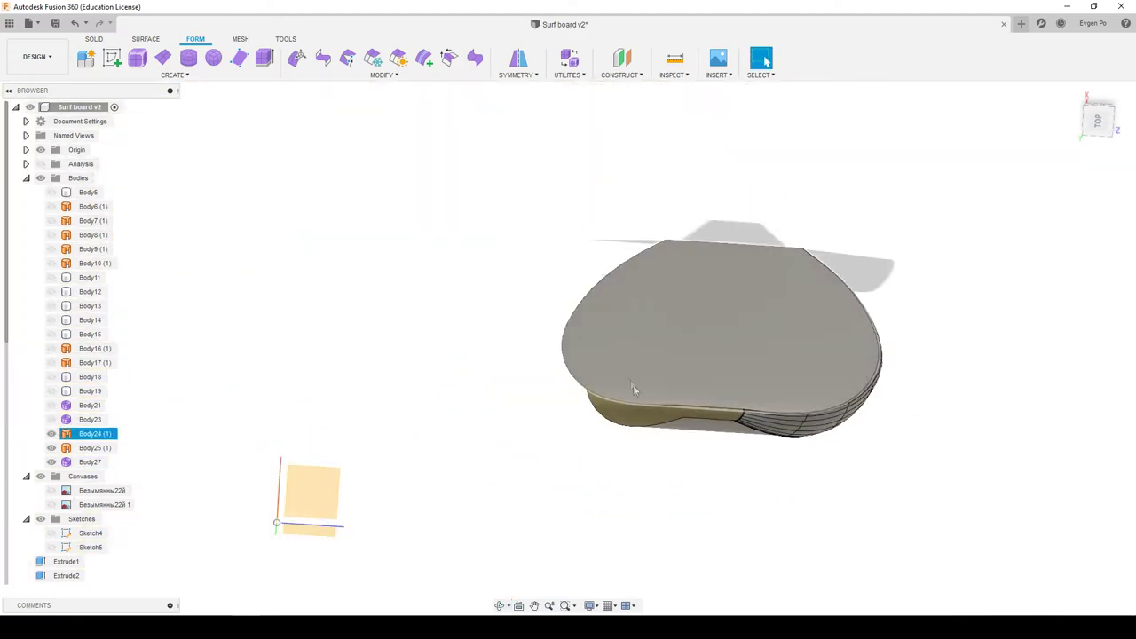
pyautogui.keyDown('shift'); pyautogui.moveTo(636, 392); pyautogui.dragTo(578, 289, button='middle'); pyautogui.keyUp('shift')
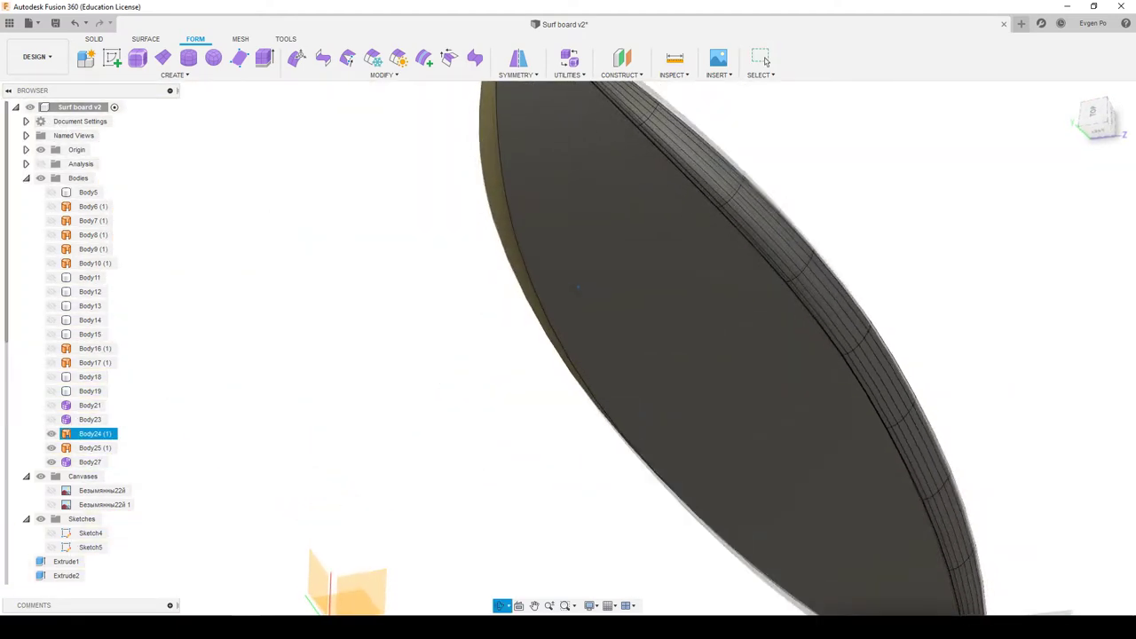
pyautogui.click(765, 61)
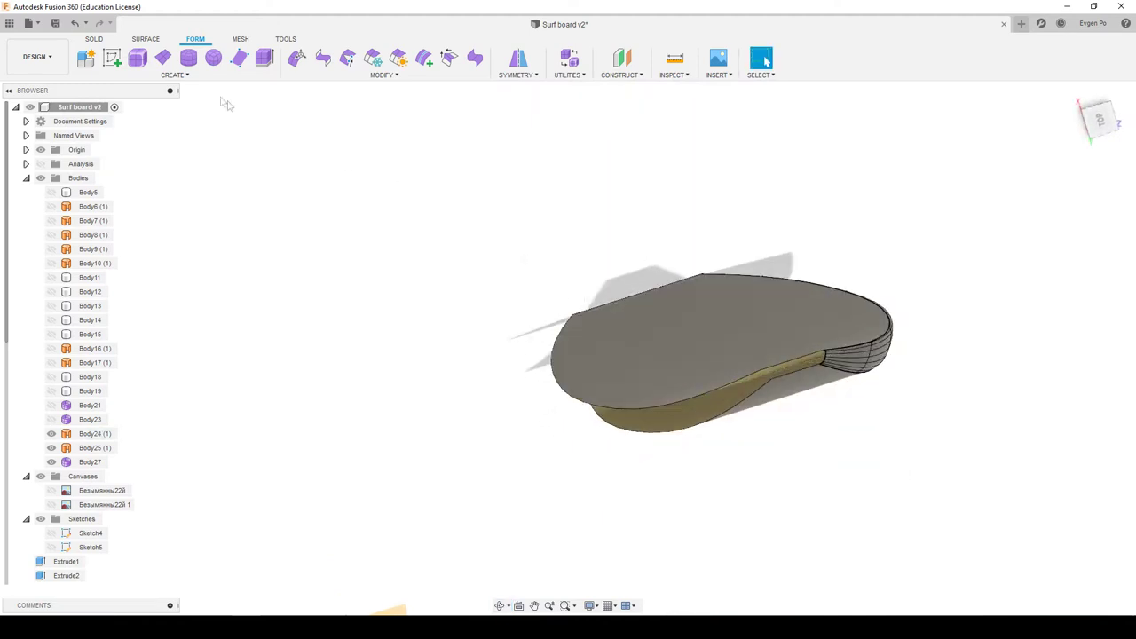
pyautogui.click(211, 77)
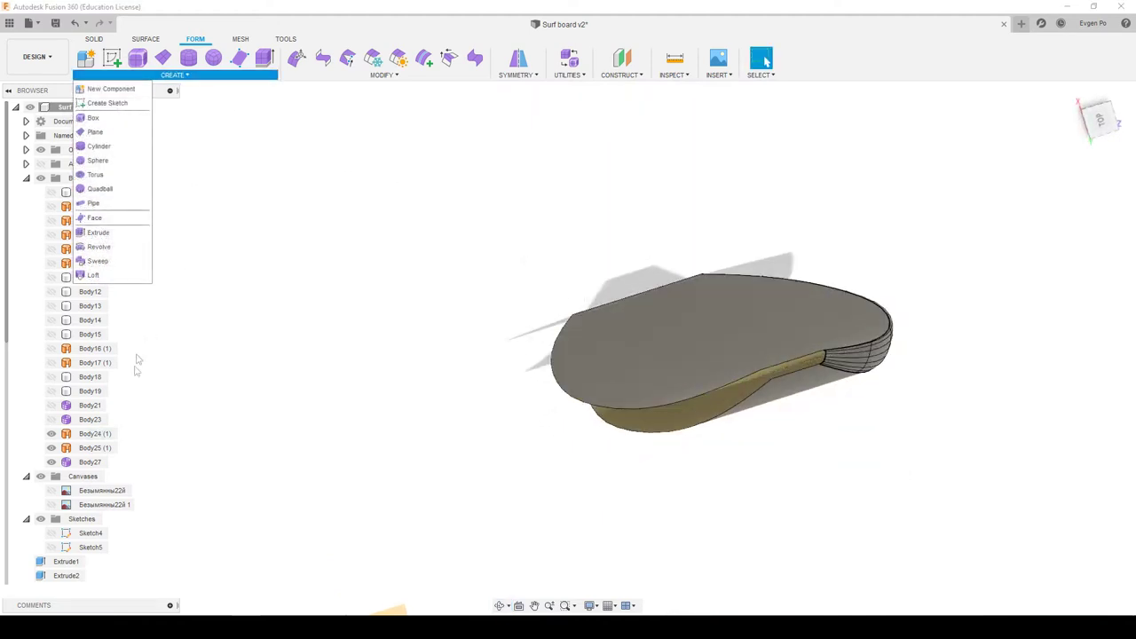
pyautogui.click(96, 276)
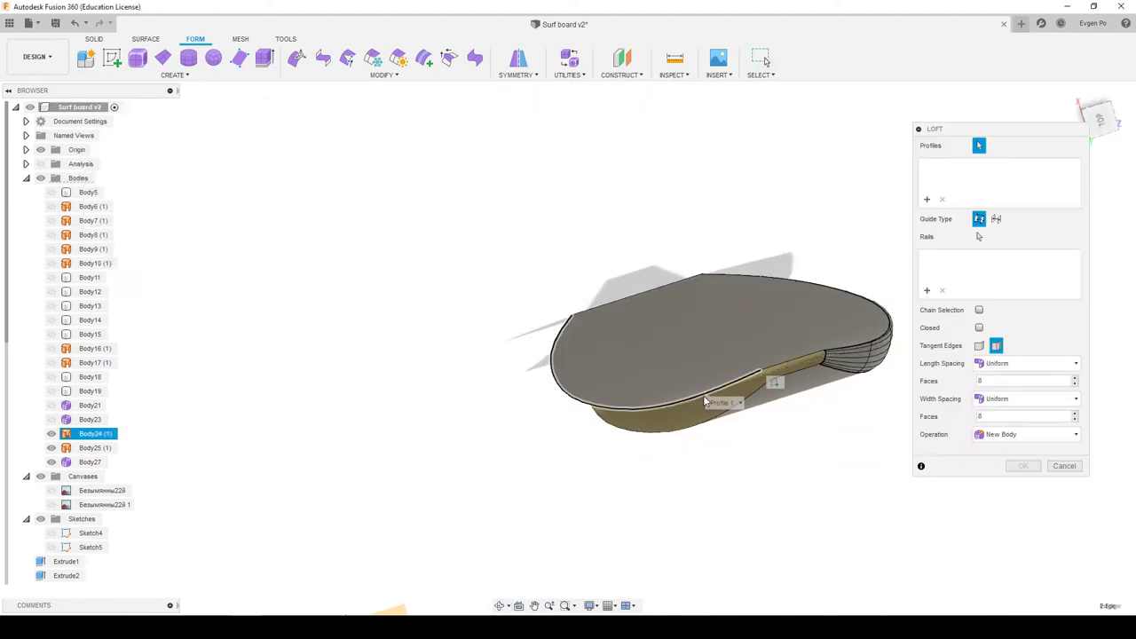
pyautogui.click(706, 396)
pyautogui.click(593, 351)
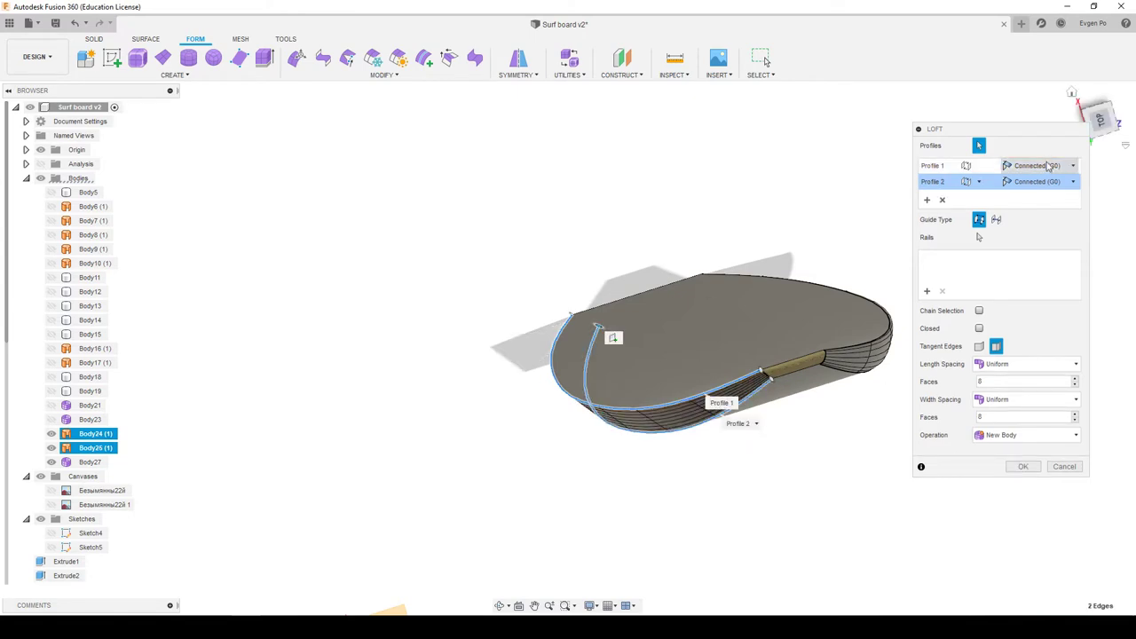
# Set Profile 1 to Tangent (G1) and Profile 2 to Curvature (G2), then commit the loft
pyautogui.click(1074, 166)
pyautogui.click(1034, 195)
pyautogui.click(1073, 181)
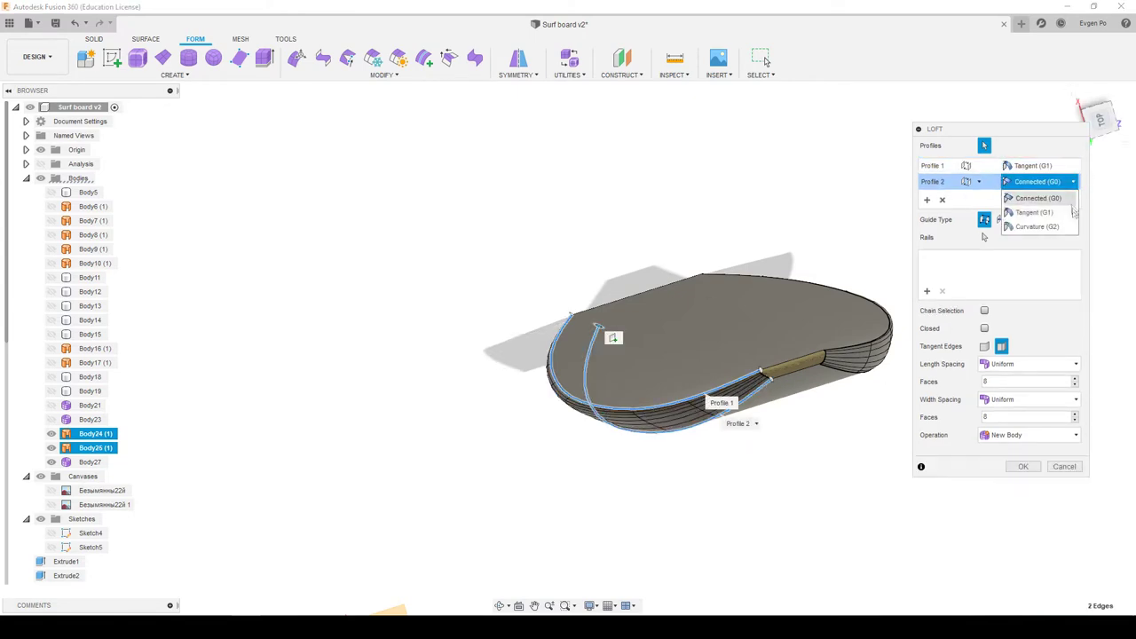
pyautogui.click(1069, 228)
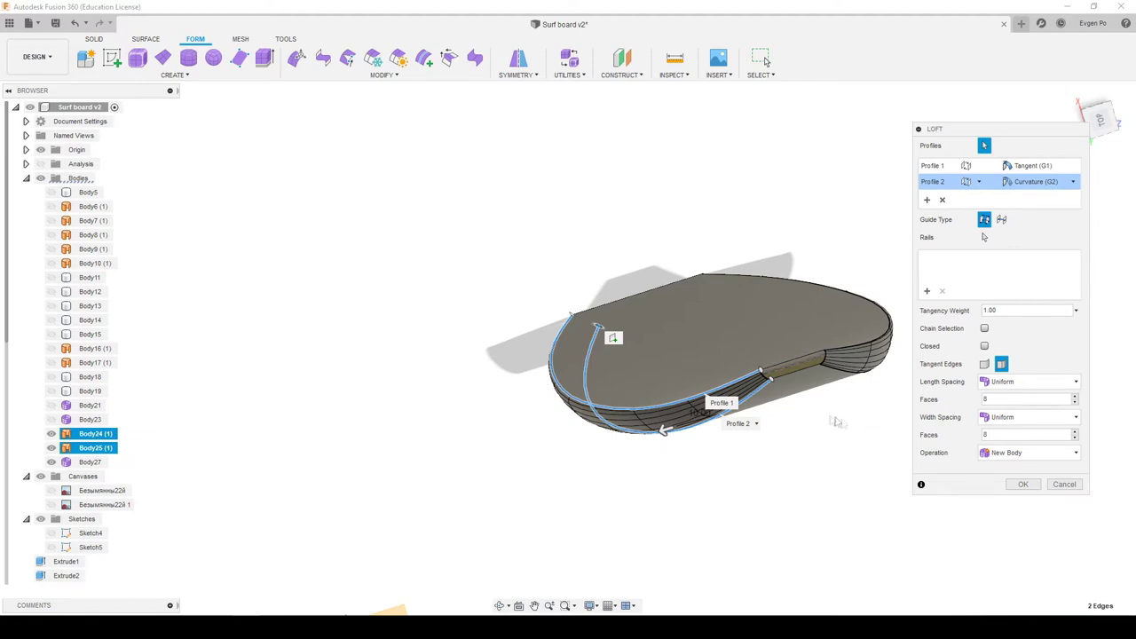
pyautogui.click(1023, 486)
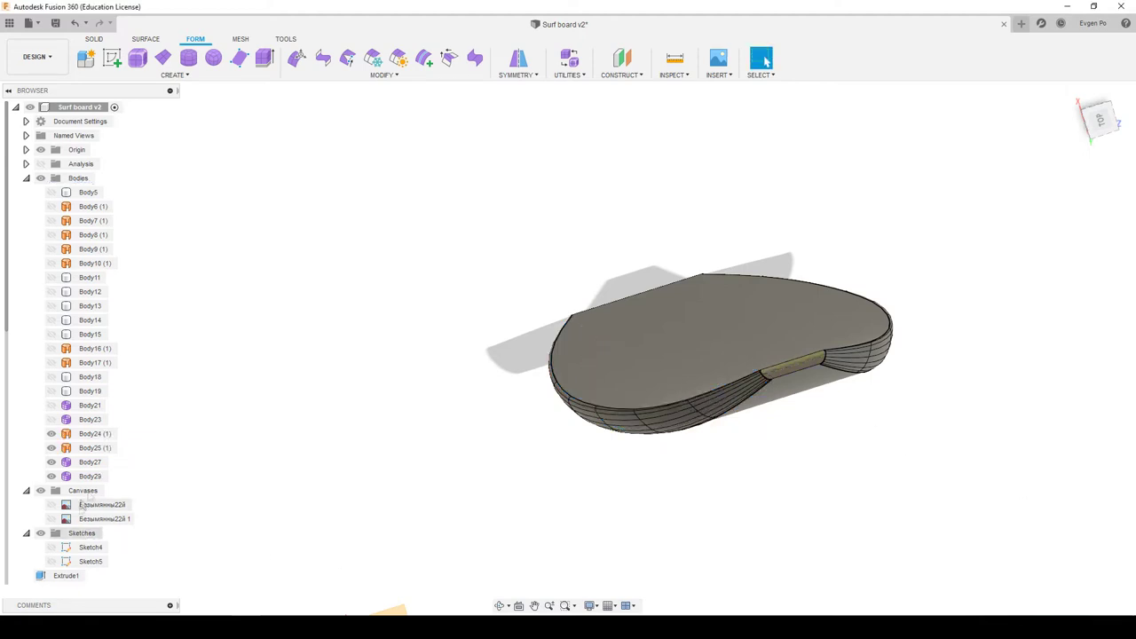
pyautogui.rightClick(89, 462)
pyautogui.moveTo(131, 453)
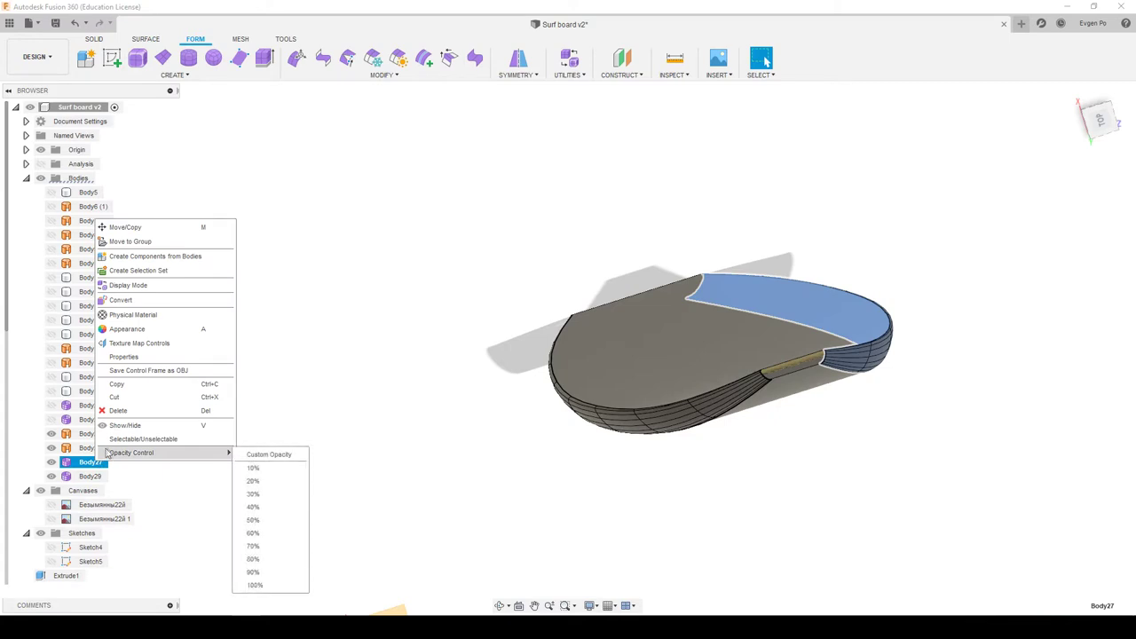
# Show Body21 and Body23 again and hide the Origin planes and axes
pyautogui.click(51, 463)
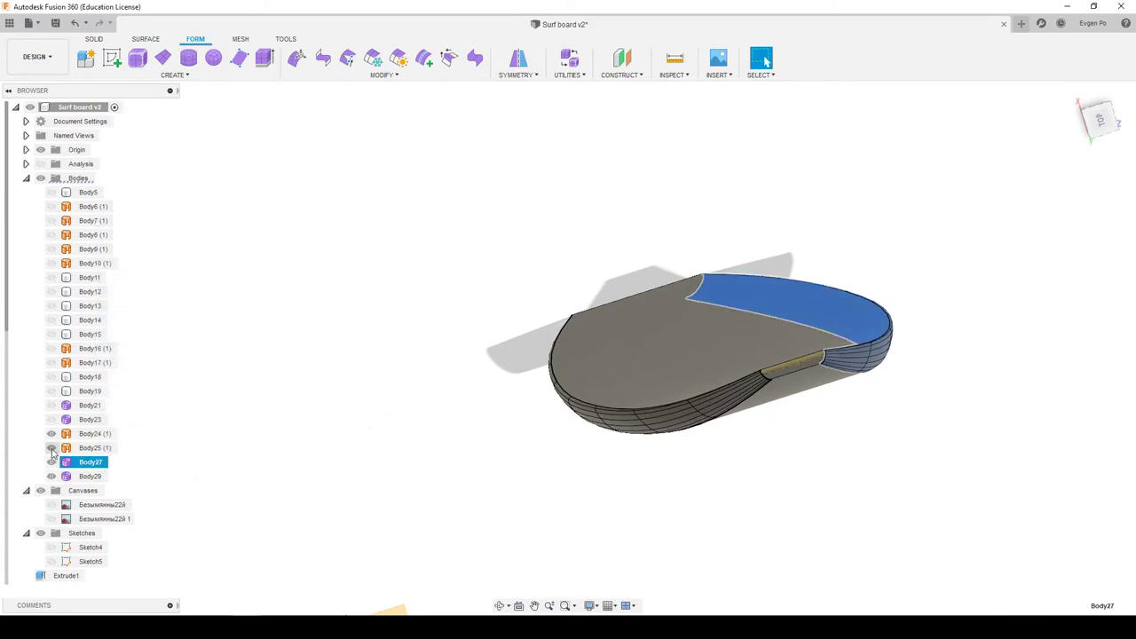
pyautogui.click(50, 419)
pyautogui.click(50, 405)
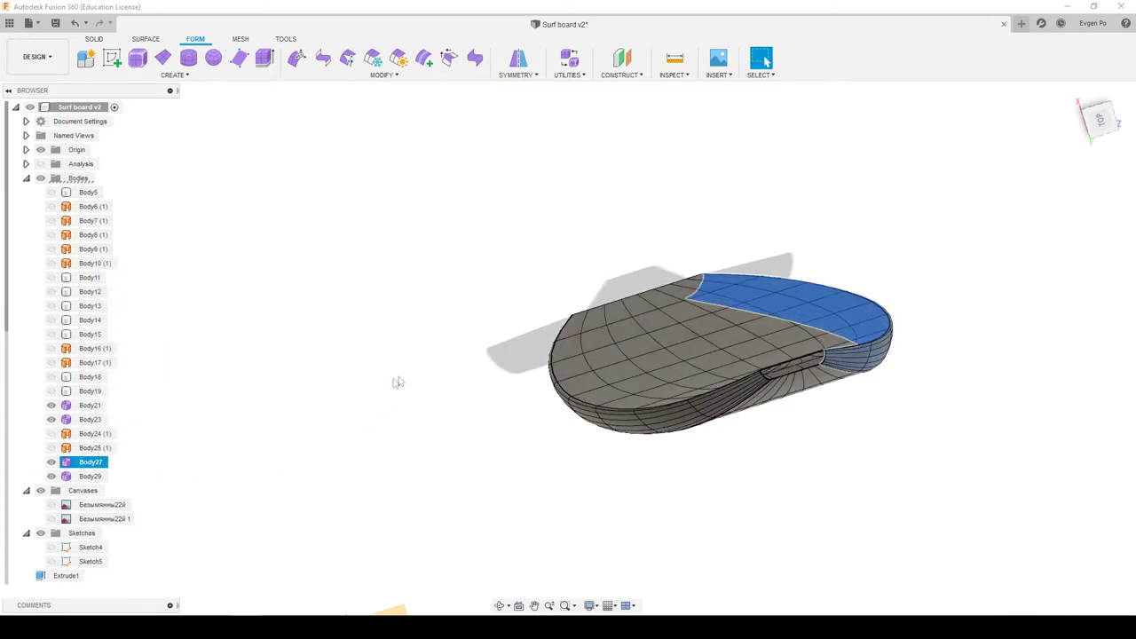
pyautogui.keyDown('shift'); pyautogui.moveTo(397, 381); pyautogui.dragTo(497, 178, button='middle'); pyautogui.keyUp('shift')
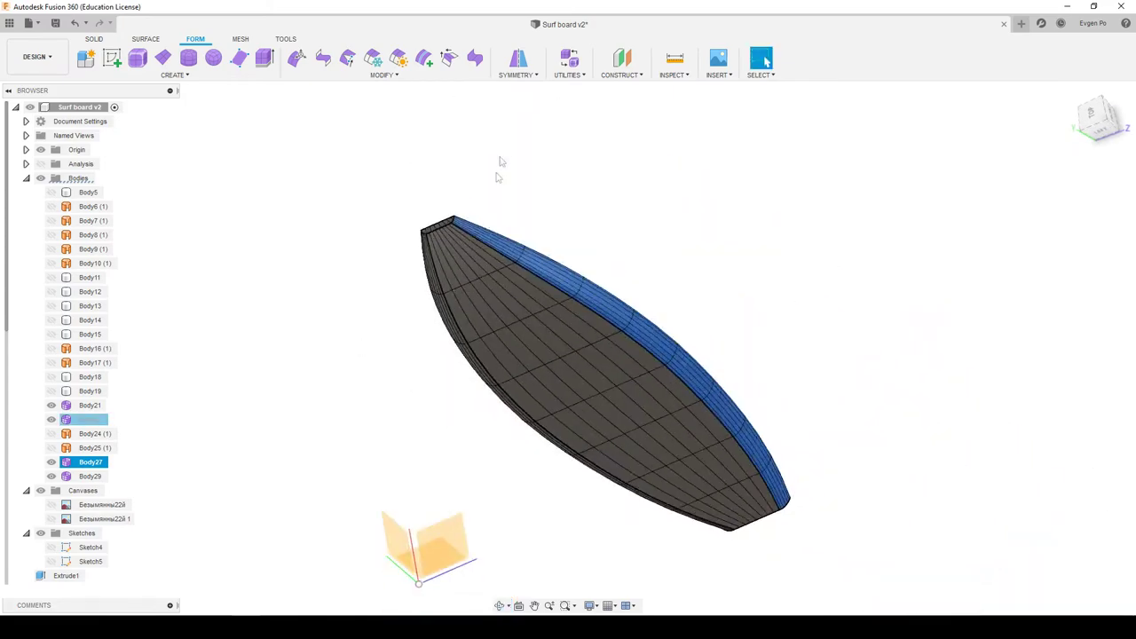
pyautogui.scroll(5, 424, 312)
pyautogui.moveTo(424, 312)
pyautogui.keyDown('shift'); pyautogui.mouseDown(button='middle')
pyautogui.moveTo(408, 325)
pyautogui.moveTo(371, 300)
pyautogui.moveTo(416, 301)
pyautogui.moveTo(535, 346)
pyautogui.mouseUp(button='middle'); pyautogui.keyUp('shift')
pyautogui.scroll(-3, 421, 333)
pyautogui.scroll(-5, 535, 346)
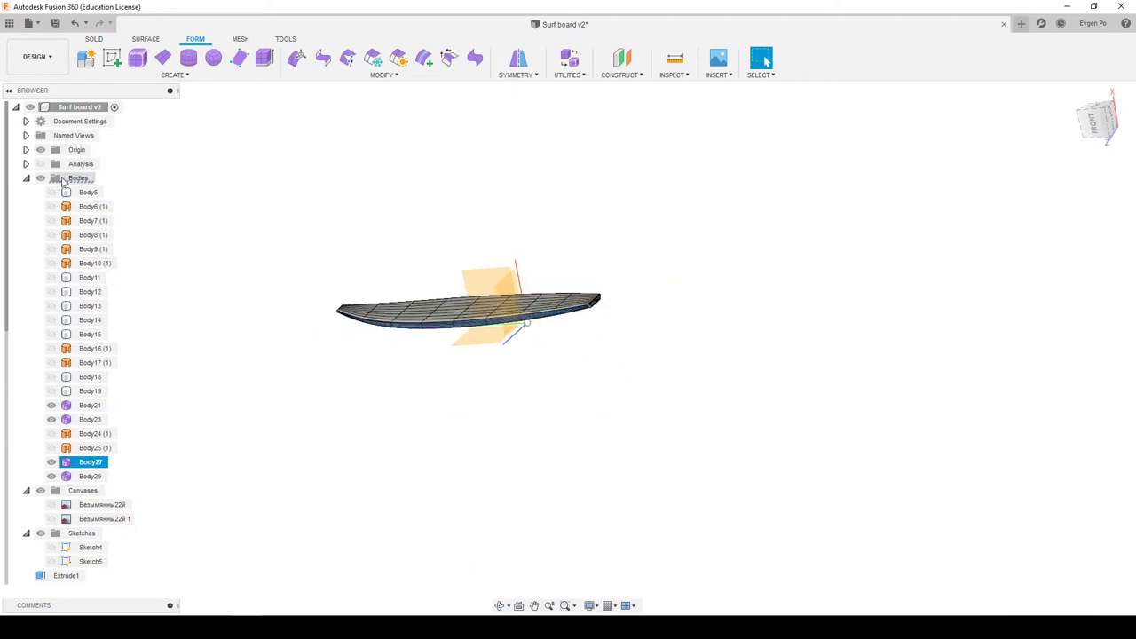
pyautogui.click(40, 150)
pyautogui.keyDown('shift'); pyautogui.moveTo(435, 409); pyautogui.dragTo(477, 396, button='middle'); pyautogui.keyUp('shift')
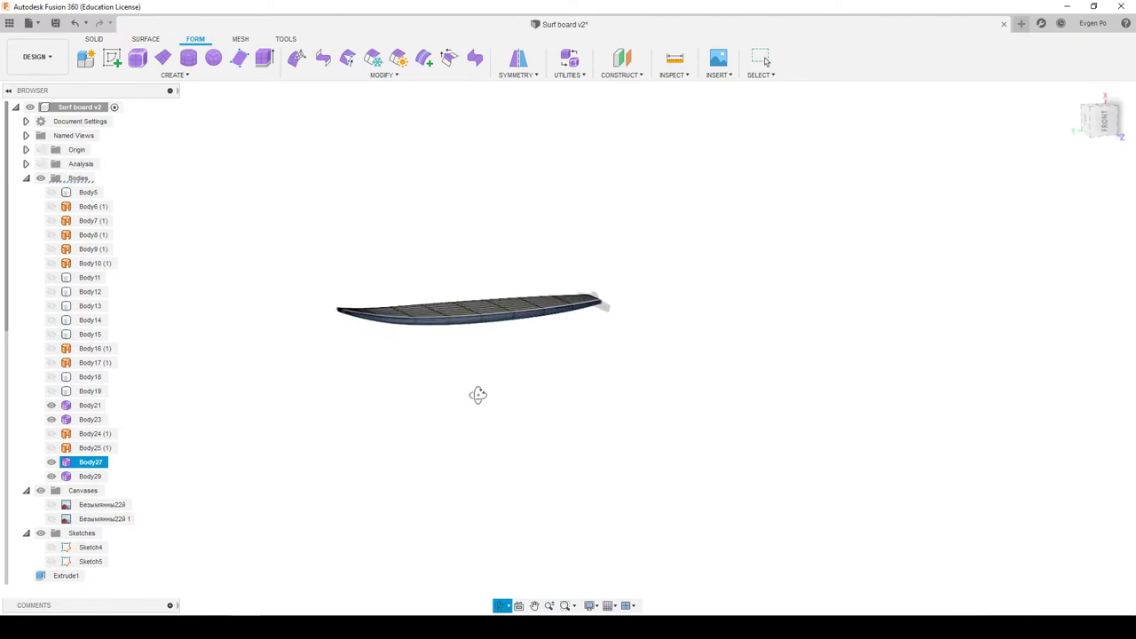
pyautogui.click(388, 76)
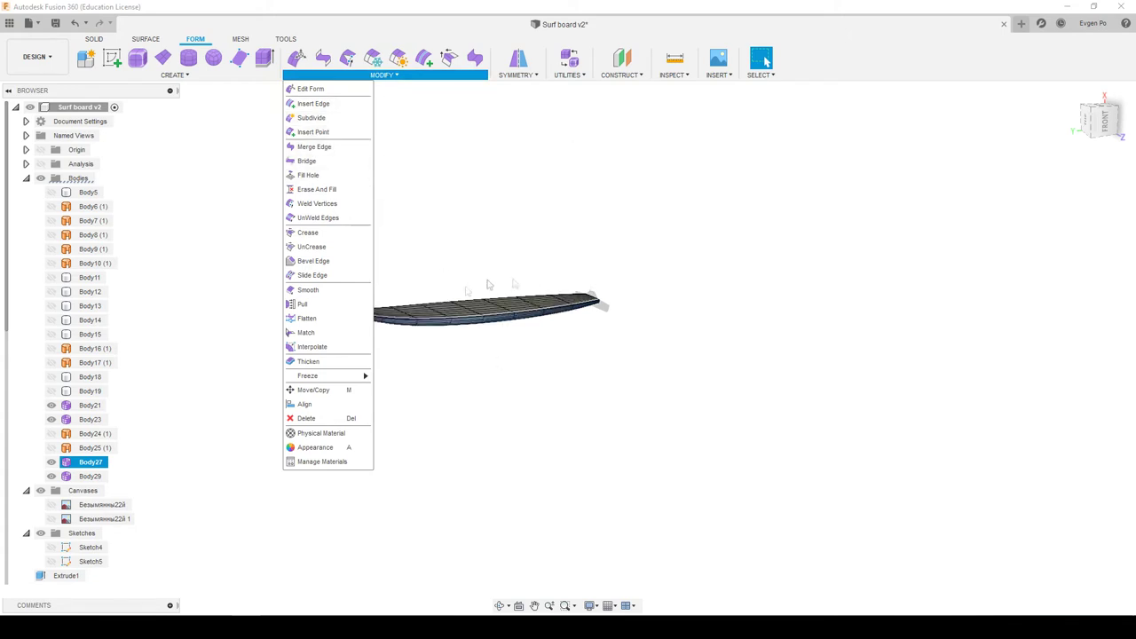
# Start Weld Vertices from the Modify tools and inspect the board's edges
pyautogui.click(515, 359)
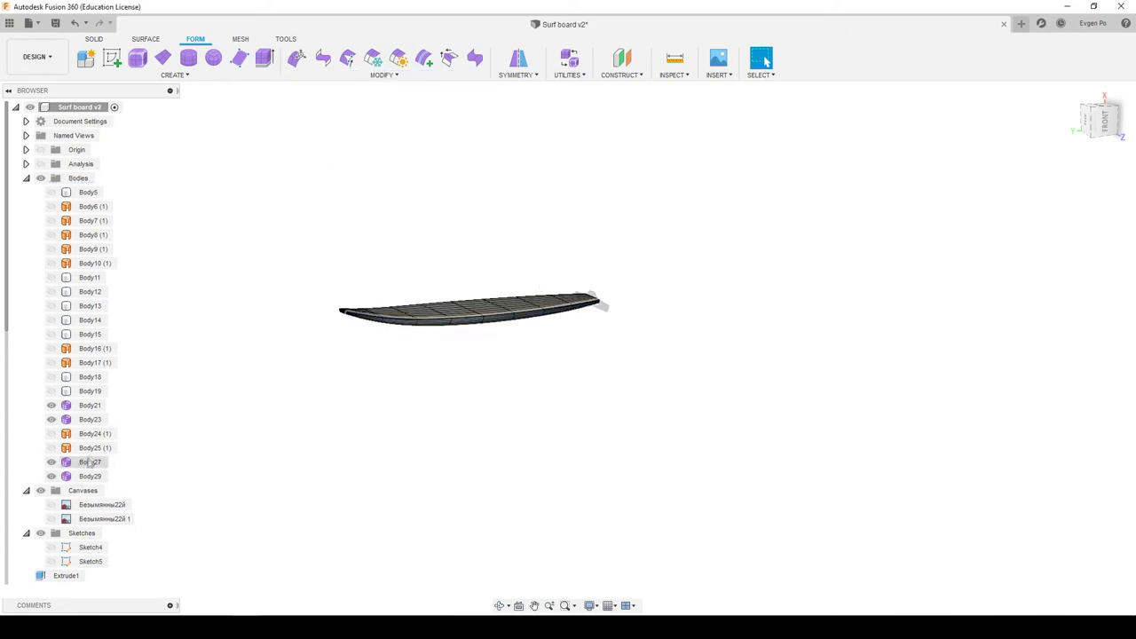
pyautogui.click(365, 79)
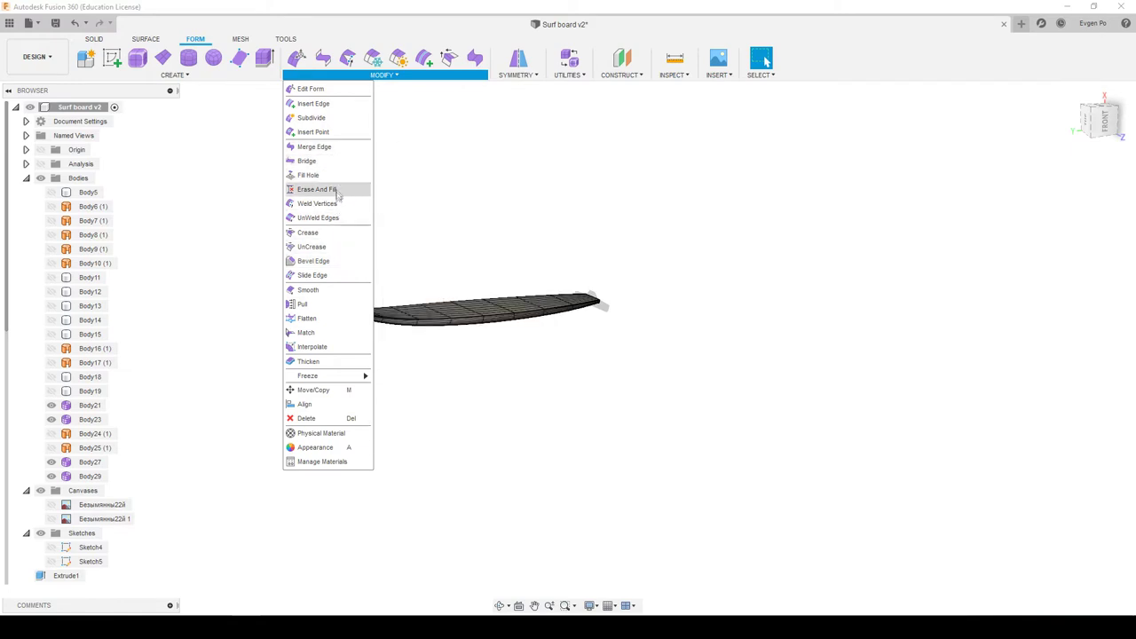
pyautogui.click(333, 210)
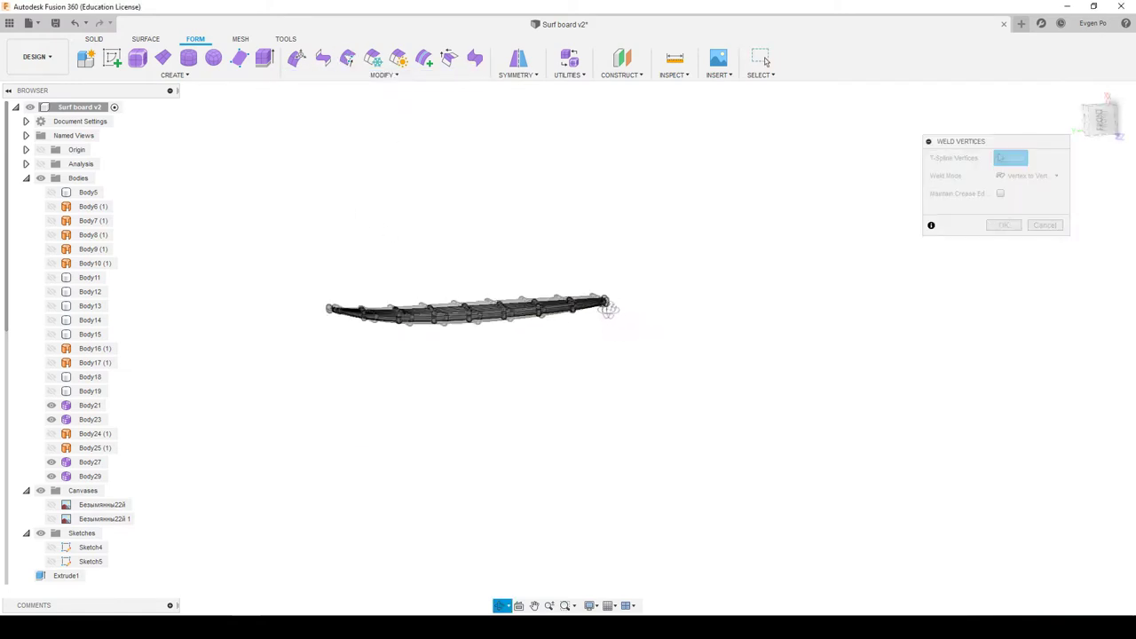
pyautogui.keyDown('shift'); pyautogui.moveTo(609, 307); pyautogui.dragTo(484, 275, button='middle'); pyautogui.keyUp('shift')
pyautogui.scroll(3, 522, 281)
pyautogui.scroll(3, 522, 281)
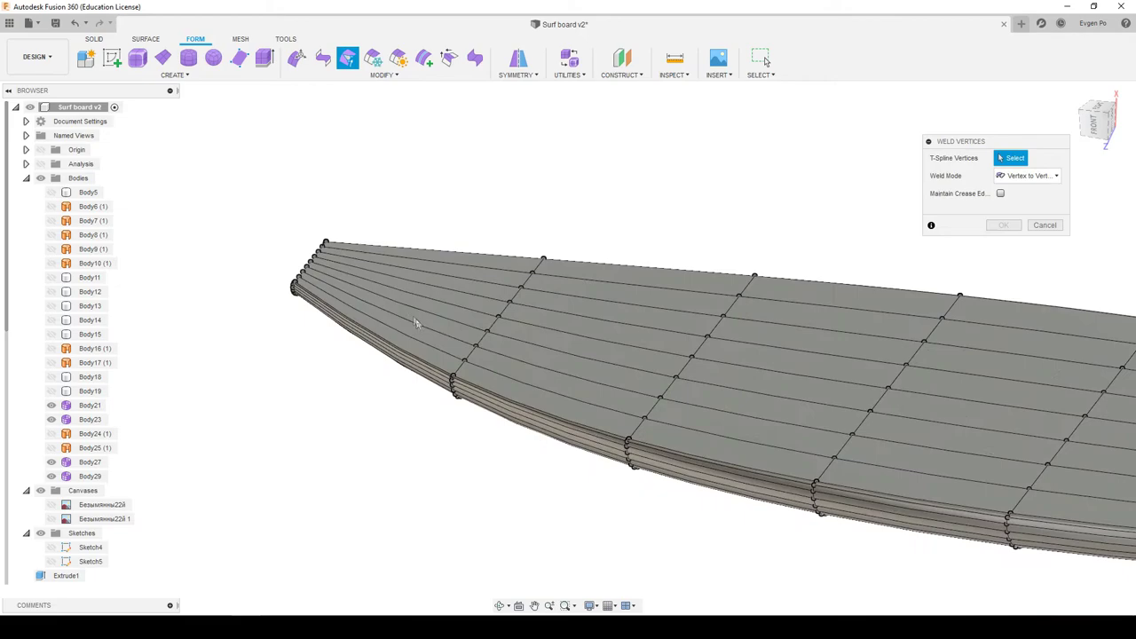
pyautogui.scroll(3, 497, 338)
pyautogui.scroll(3, 522, 458)
pyautogui.keyDown('shift'); pyautogui.moveTo(522, 458); pyautogui.dragTo(627, 468, button='middle'); pyautogui.keyUp('shift')
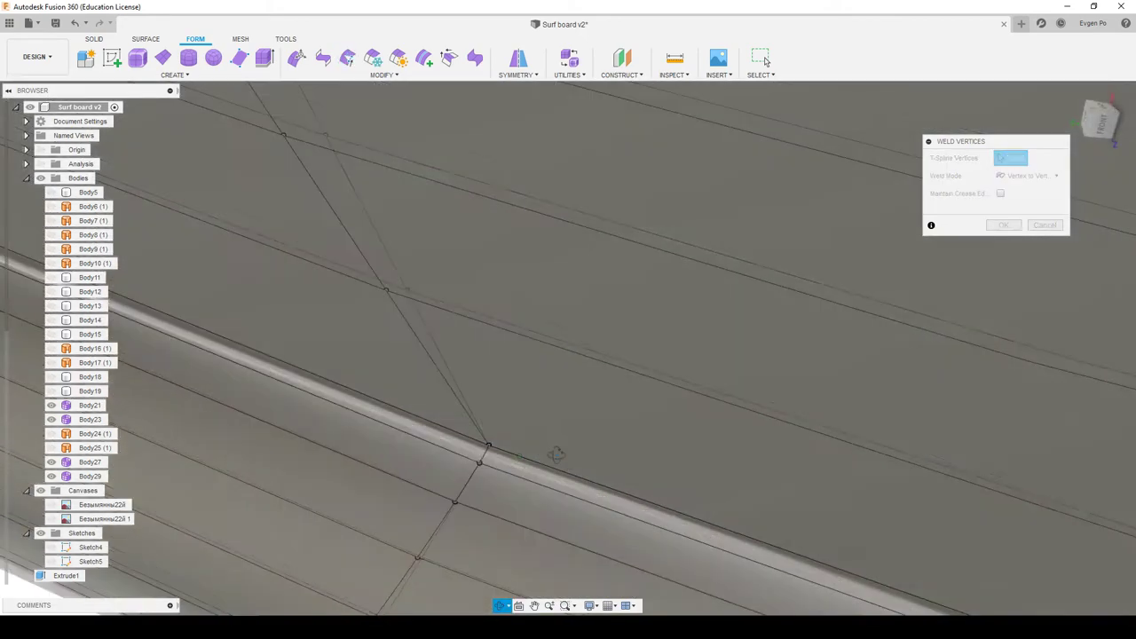
pyautogui.scroll(-3, 626, 468)
pyautogui.scroll(-3, 635, 472)
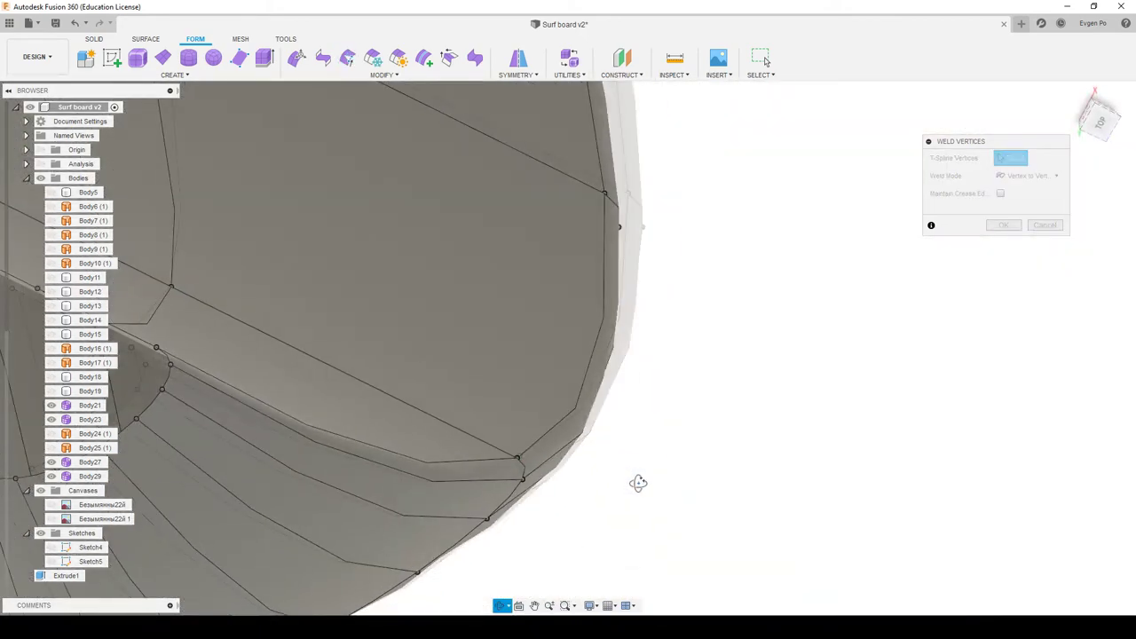
pyautogui.scroll(-2, 634, 472)
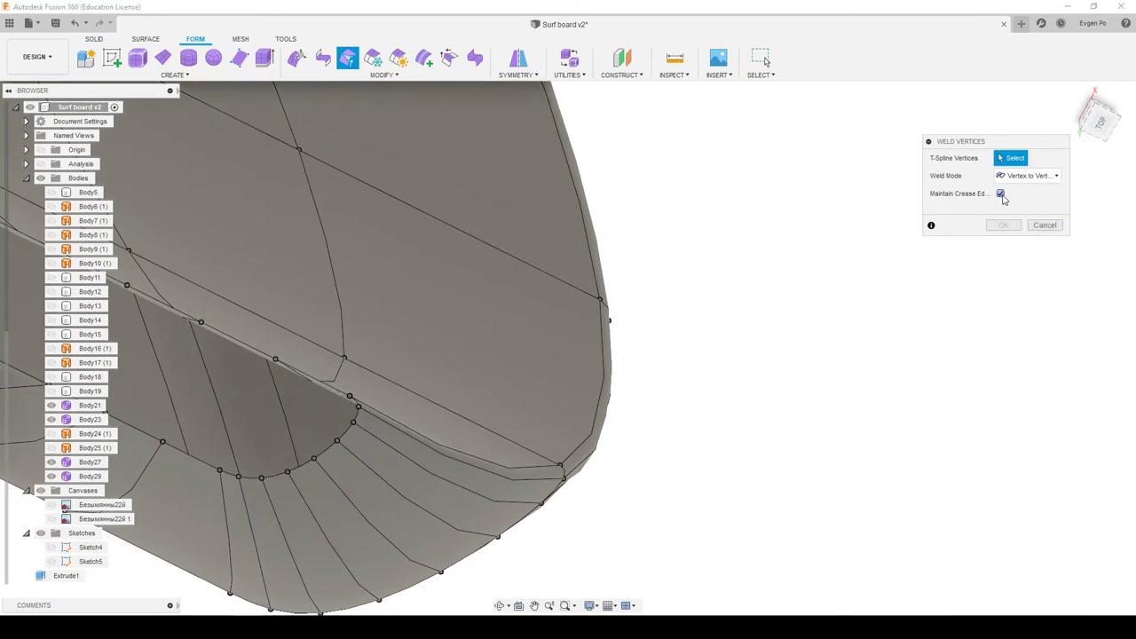
pyautogui.scroll(-3, 989, 322)
pyautogui.moveTo(1068, 320)
pyautogui.keyDown('shift'); pyautogui.mouseDown(button='middle')
pyautogui.moveTo(702, 334)
pyautogui.moveTo(415, 316)
pyautogui.mouseUp(button='middle'); pyautogui.keyUp('shift')
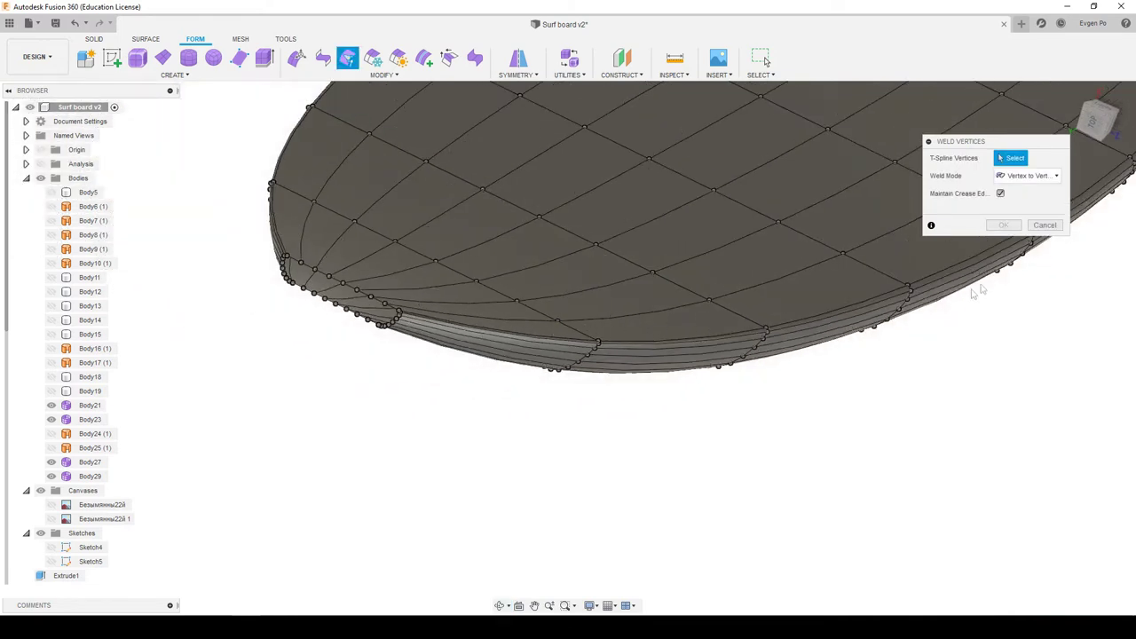
# Switch Weld Mode to Weld to Tolerance, then cancel this first weld attempt
pyautogui.click(1057, 178)
pyautogui.click(1045, 188)
pyautogui.click(1045, 182)
pyautogui.click(1041, 176)
pyautogui.click(1041, 176)
pyautogui.click(1032, 220)
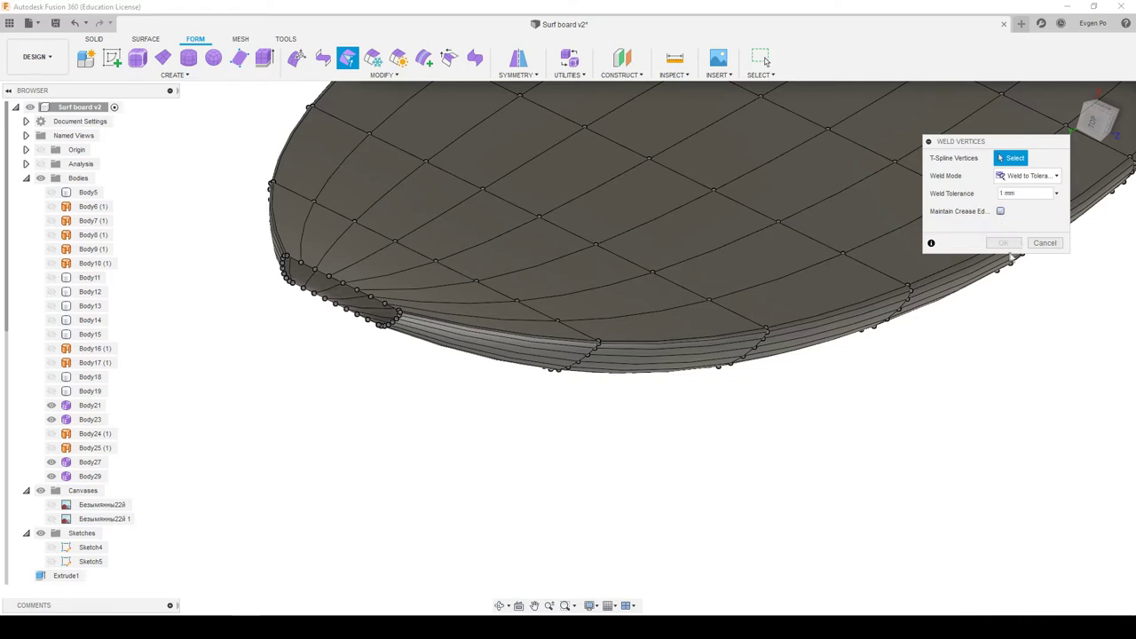
pyautogui.scroll(-5, 812, 316)
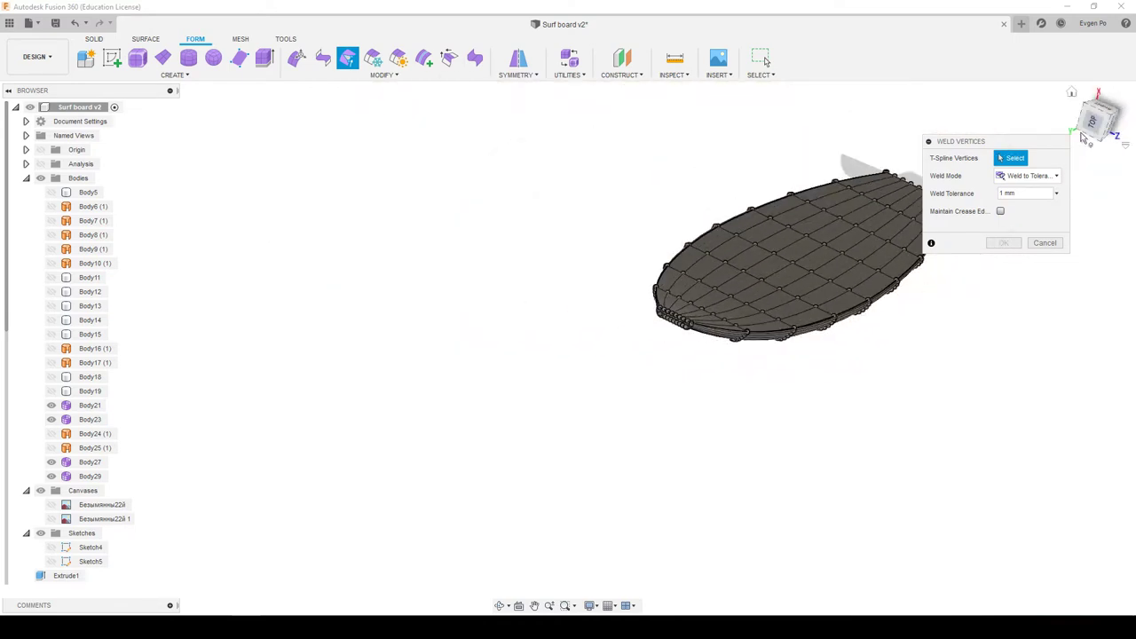
pyautogui.click(1048, 246)
# Rerun Weld Vertices, window-select all the board's vertices, and weld them at 0.01 mm tolerance
pyautogui.click(383, 75)
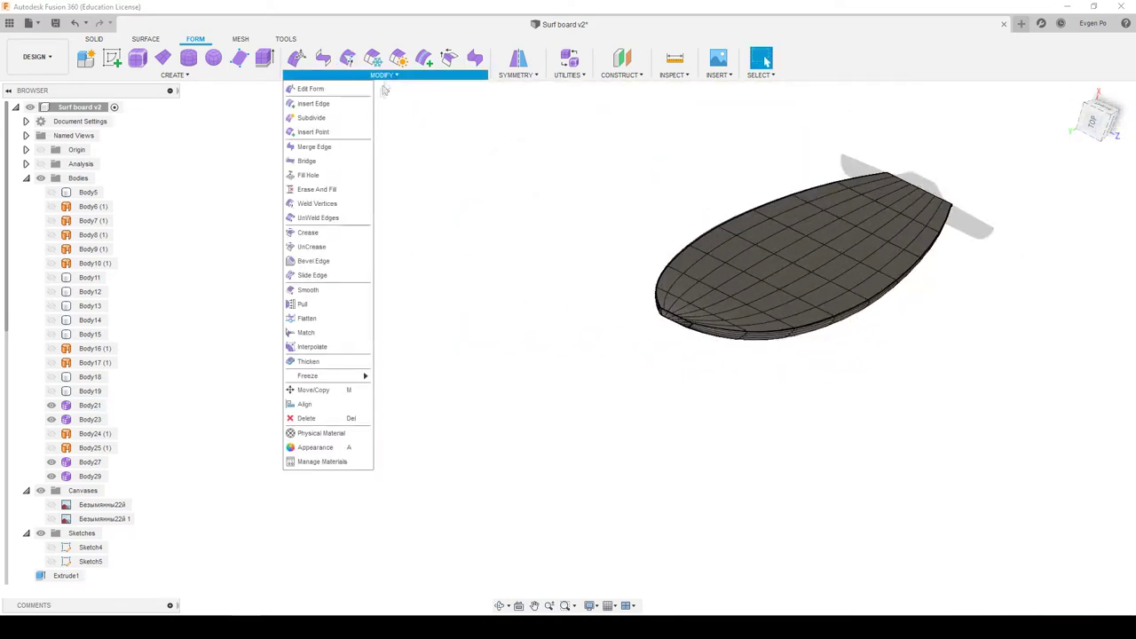
pyautogui.click(316, 206)
pyautogui.moveTo(436, 284)
pyautogui.keyDown('shift'); pyautogui.mouseDown(button='middle')
pyautogui.moveTo(603, 314)
pyautogui.moveTo(516, 329)
pyautogui.mouseUp(button='middle'); pyautogui.keyUp('shift')
pyautogui.moveTo(816, 409); pyautogui.dragTo(400, 213)
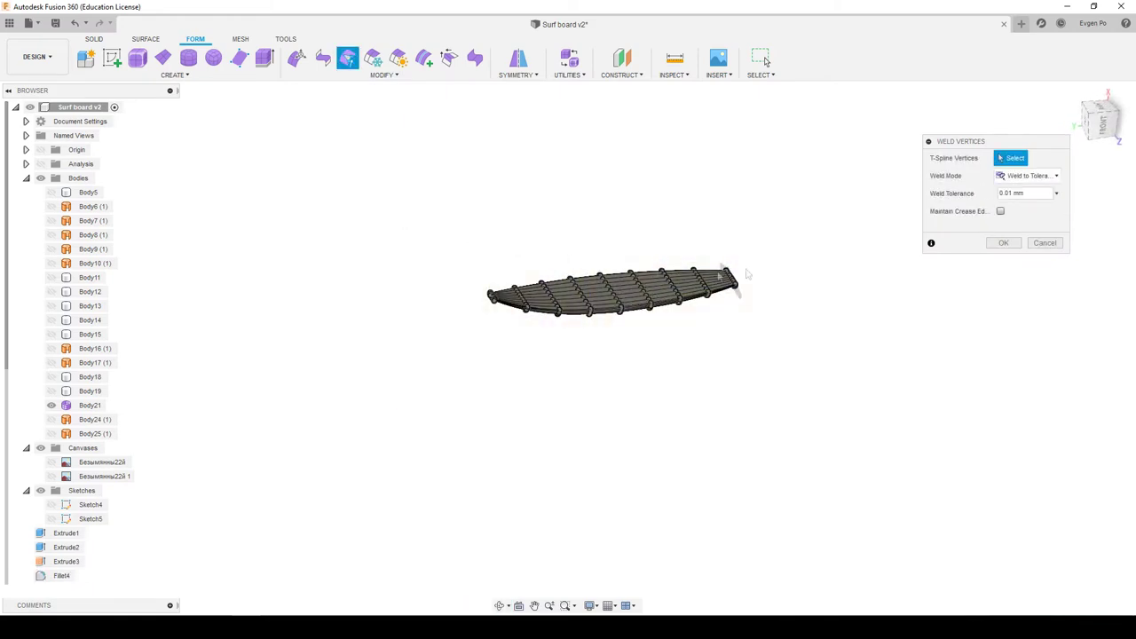
pyautogui.moveTo(826, 367)
pyautogui.keyDown('shift'); pyautogui.mouseDown(button='middle')
pyautogui.moveTo(796, 344)
pyautogui.moveTo(663, 388)
pyautogui.moveTo(682, 388)
pyautogui.mouseUp(button='middle'); pyautogui.keyUp('shift')
pyautogui.moveTo(778, 396); pyautogui.dragTo(538, 211)
pyautogui.scroll(3, 623, 300)
pyautogui.scroll(5, 623, 300)
pyautogui.click(1003, 249)
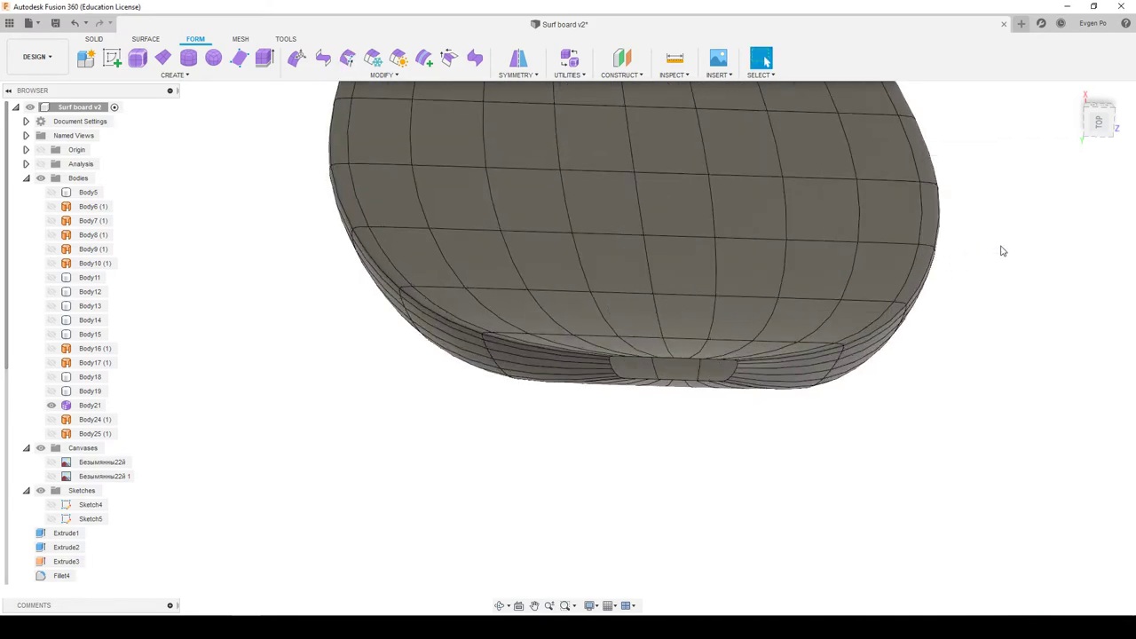
# Undo and redo the weld to compare, then select the welded Body21
pyautogui.click(74, 23)
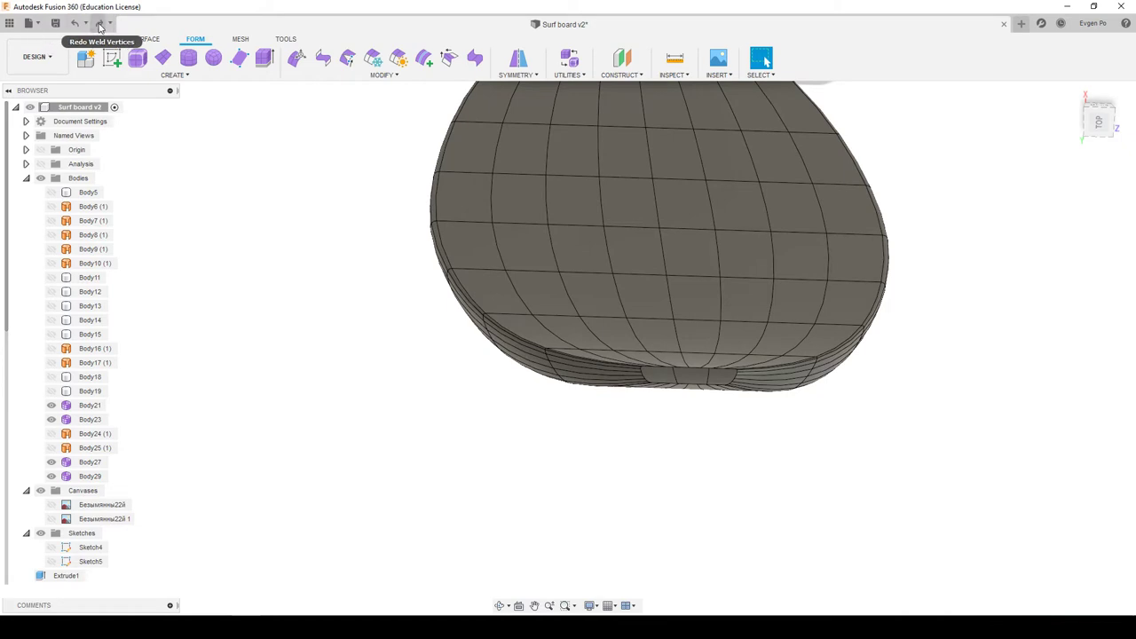
pyautogui.click(99, 24)
pyautogui.click(95, 405)
pyautogui.moveTo(499, 414)
pyautogui.keyDown('shift'); pyautogui.mouseDown(button='middle')
pyautogui.moveTo(545, 334)
pyautogui.moveTo(373, 170)
pyautogui.mouseUp(button='middle'); pyautogui.keyUp('shift')
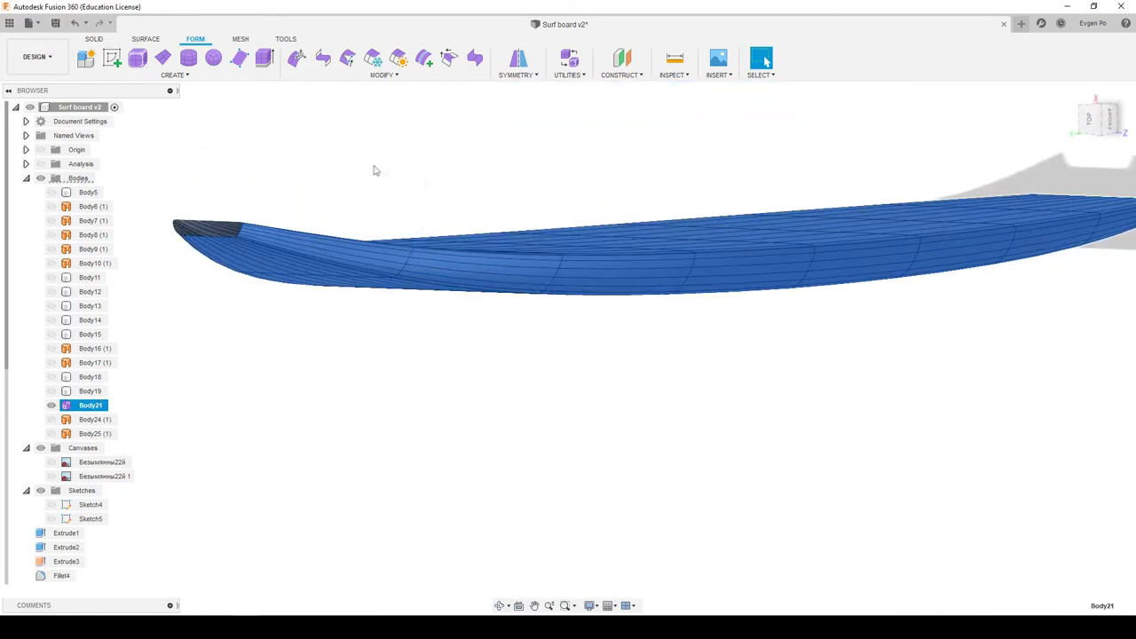
pyautogui.click(692, 81)
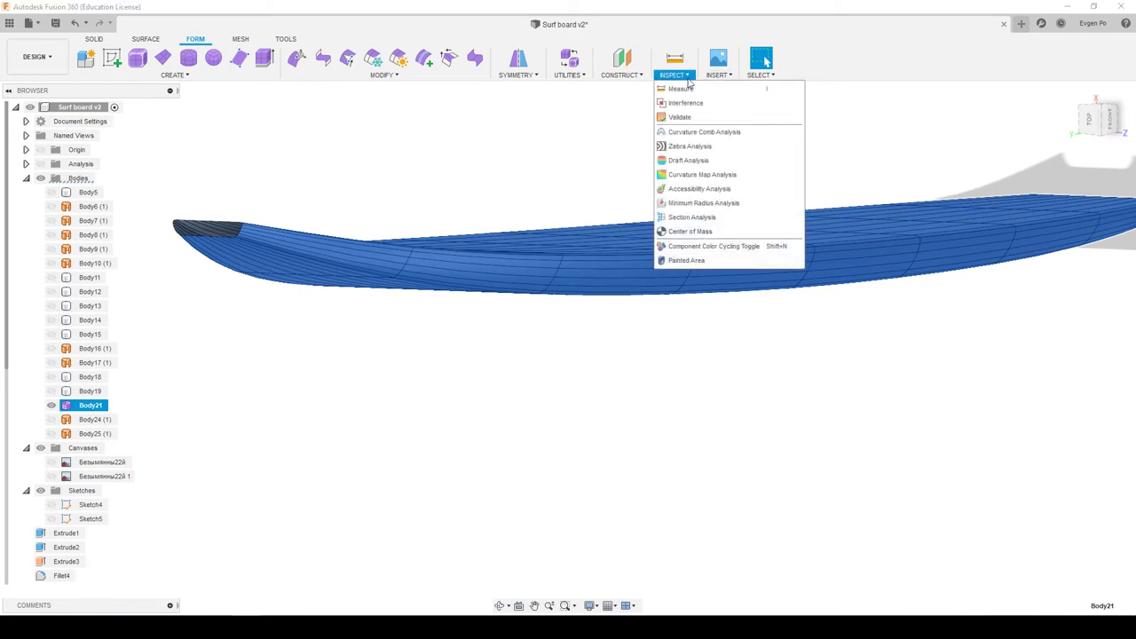
pyautogui.click(684, 145)
pyautogui.keyDown('shift'); pyautogui.moveTo(682, 226); pyautogui.dragTo(666, 401, button='middle'); pyautogui.keyUp('shift')
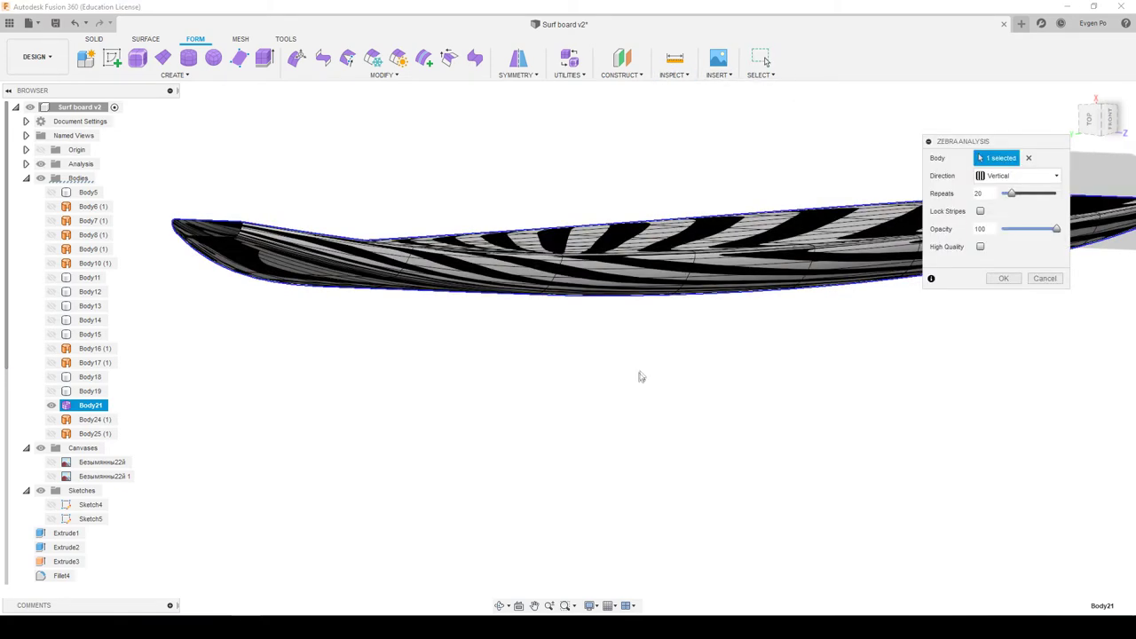
pyautogui.moveTo(657, 351)
pyautogui.keyDown('shift'); pyautogui.mouseDown(button='middle')
pyautogui.moveTo(498, 239)
pyautogui.moveTo(945, 272)
pyautogui.mouseUp(button='middle'); pyautogui.keyUp('shift')
pyautogui.scroll(5, 480, 230)
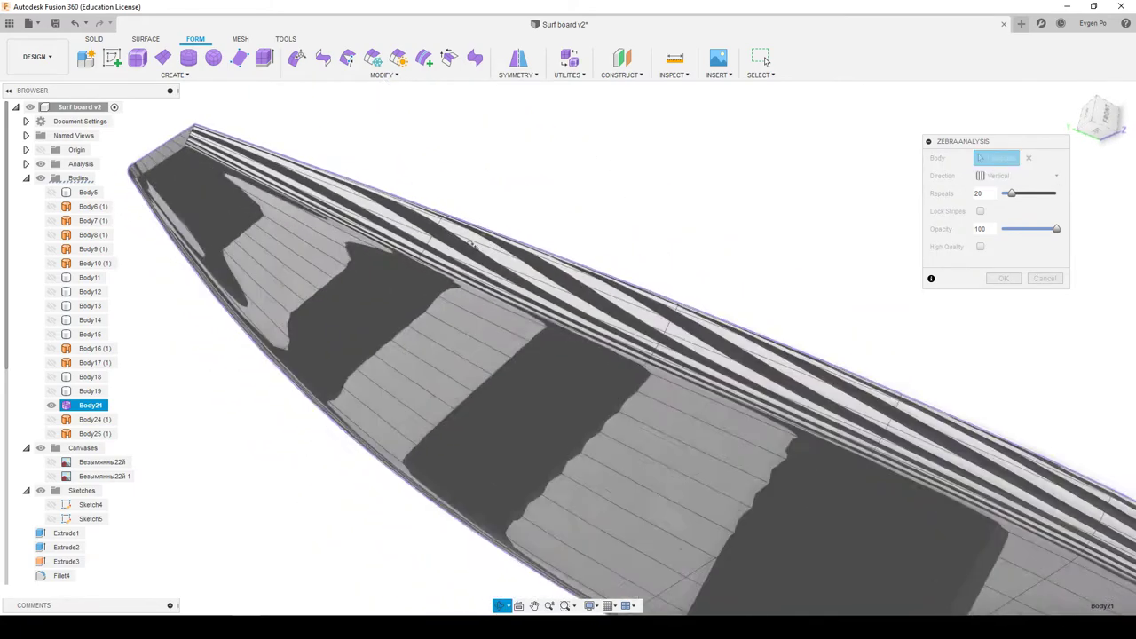
pyautogui.click(1045, 279)
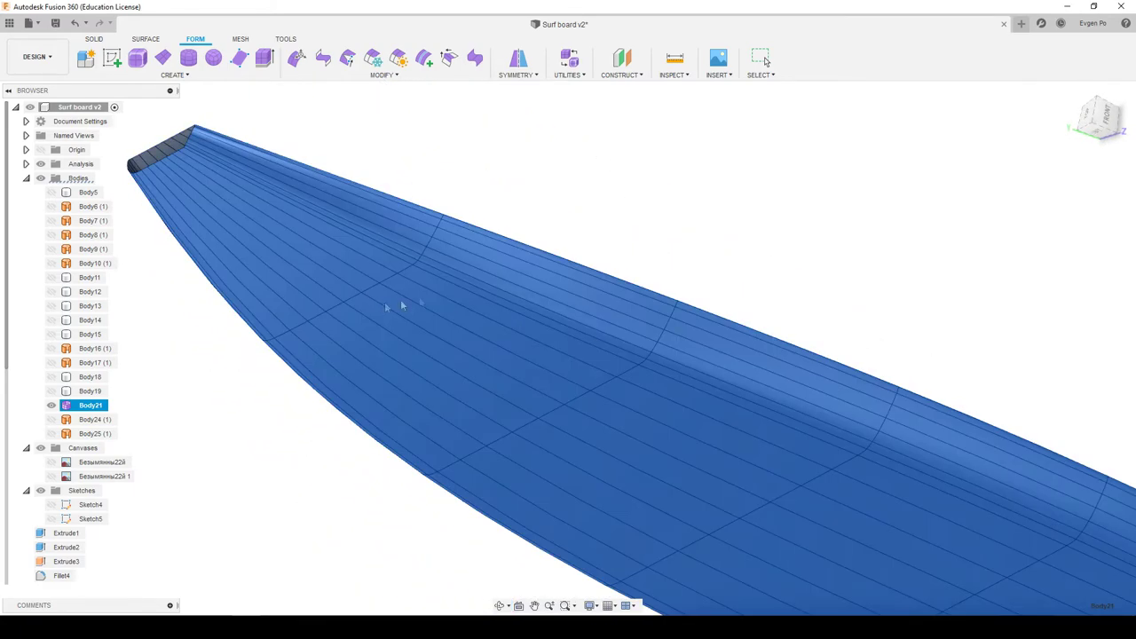
pyautogui.scroll(-10, 746, 257)
pyautogui.keyDown('shift'); pyautogui.moveTo(769, 238); pyautogui.dragTo(766, 192, button='middle'); pyautogui.keyUp('shift')
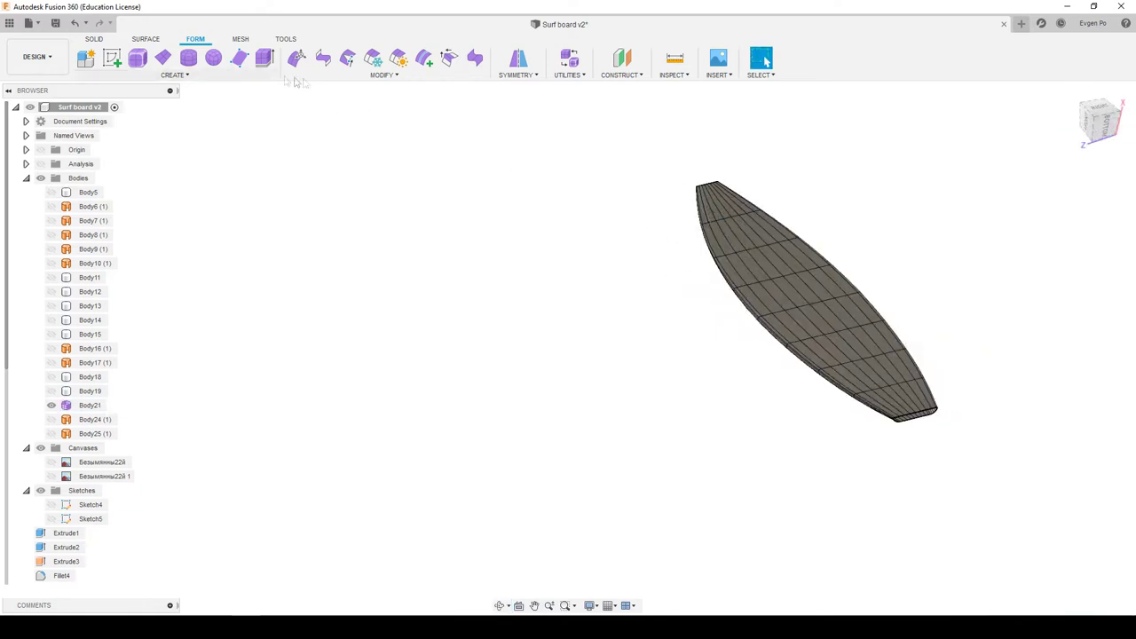
pyautogui.click(324, 78)
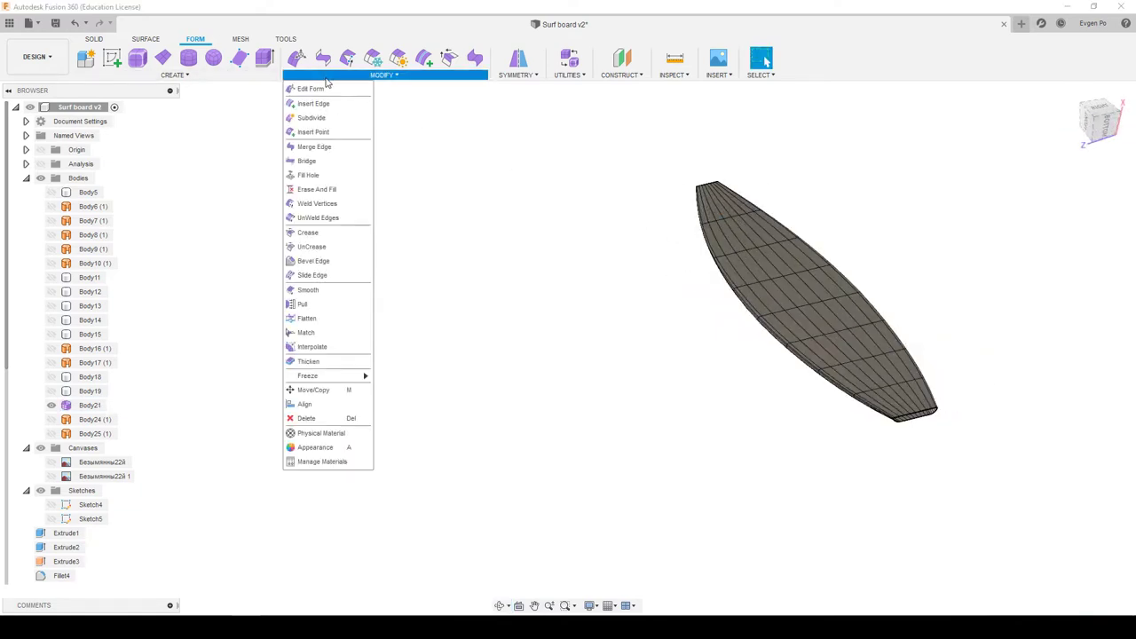
# Apply Mirror - Internal symmetry to Body21 using the two faces flanking the underside centreline
pyautogui.click(529, 78)
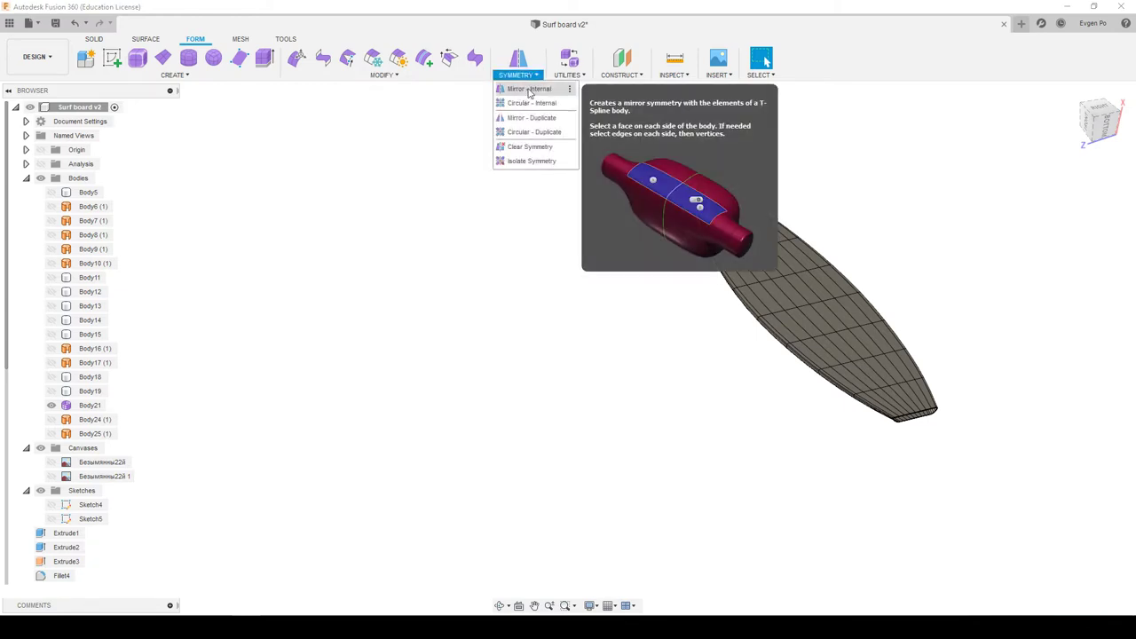
pyautogui.click(524, 90)
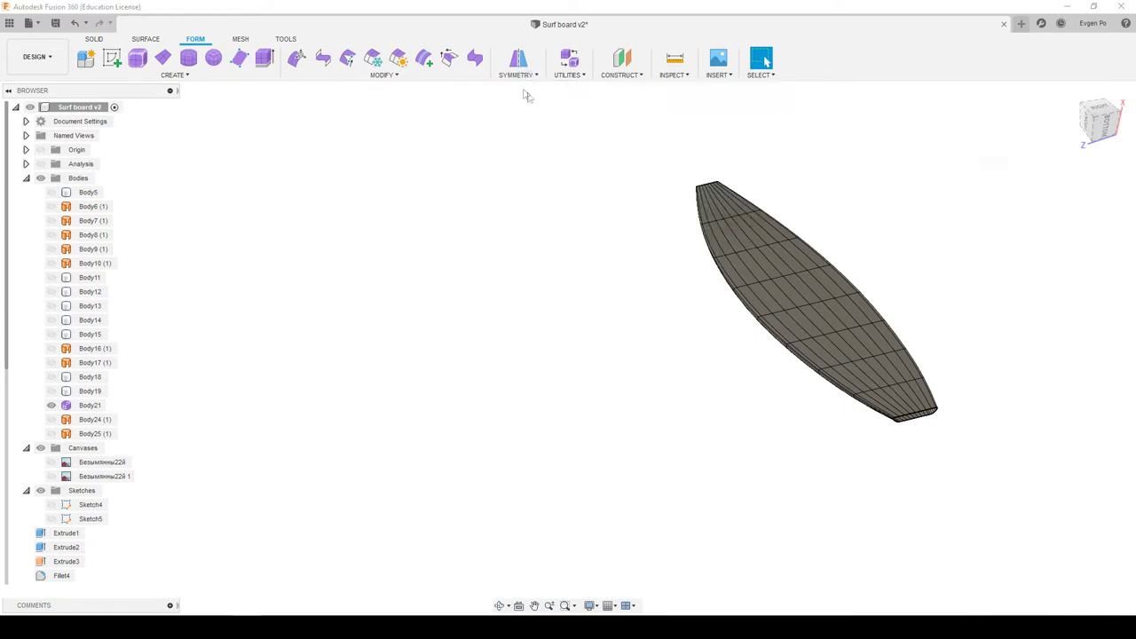
pyautogui.moveTo(802, 385)
pyautogui.keyDown('shift'); pyautogui.mouseDown(button='middle')
pyautogui.moveTo(751, 368)
pyautogui.moveTo(769, 368)
pyautogui.mouseUp(button='middle'); pyautogui.keyUp('shift')
pyautogui.scroll(3, 818, 304)
pyautogui.click(797, 275)
pyautogui.click(828, 275)
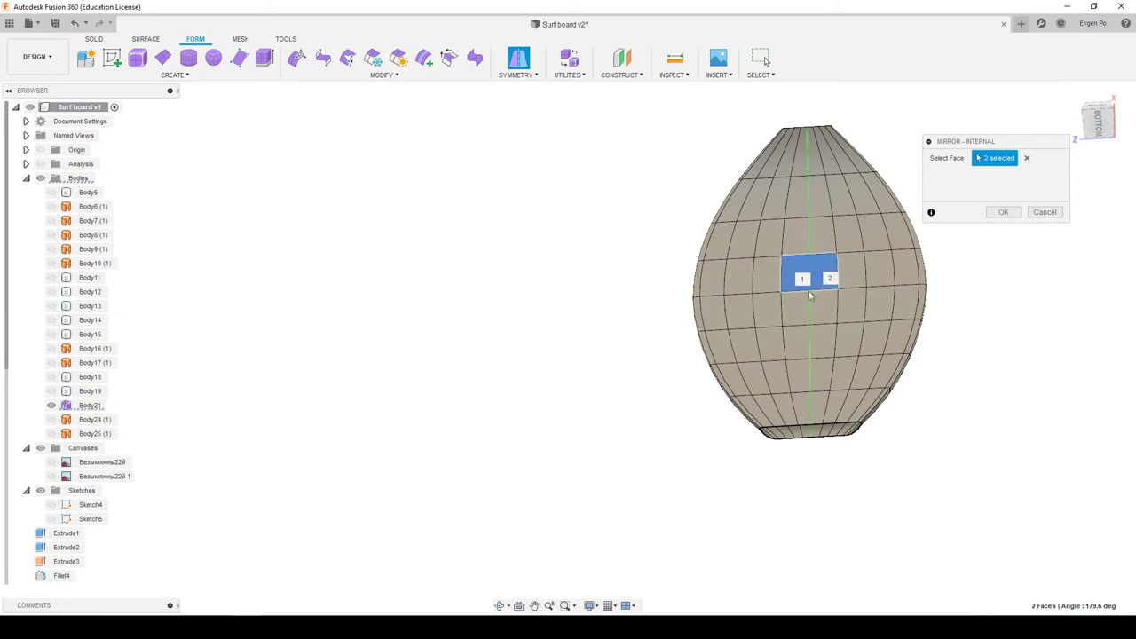
pyautogui.keyDown('shift'); pyautogui.moveTo(825, 382); pyautogui.dragTo(832, 381, button='middle'); pyautogui.keyUp('shift')
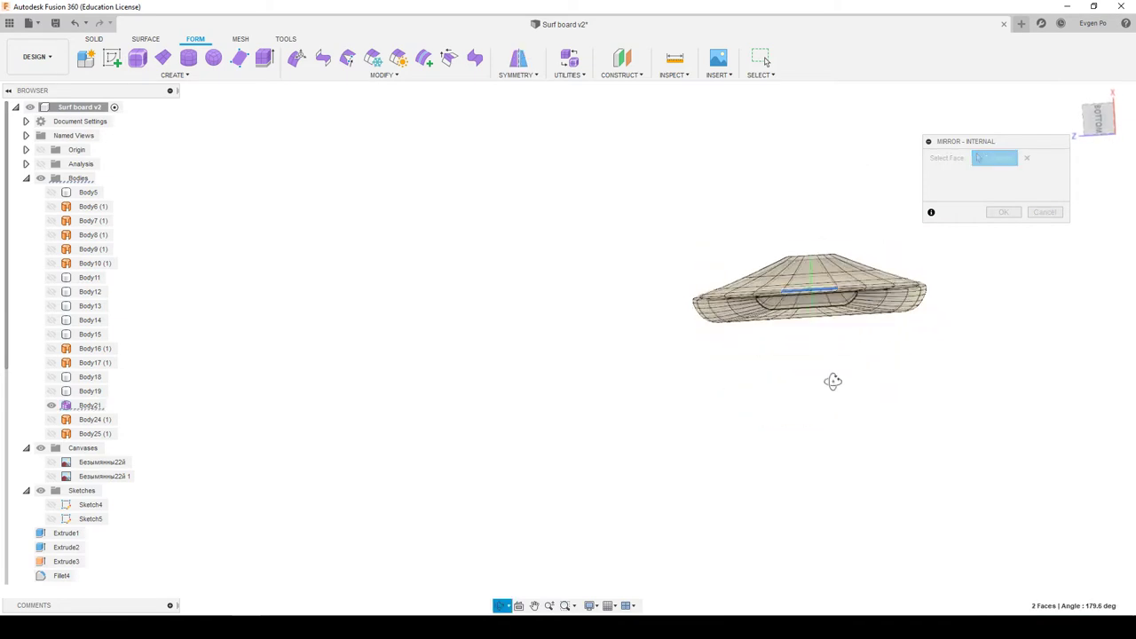
pyautogui.click(1004, 214)
pyautogui.moveTo(997, 216)
pyautogui.keyDown('shift'); pyautogui.mouseDown(button='middle')
pyautogui.moveTo(1004, 304)
pyautogui.moveTo(1024, 276)
pyautogui.moveTo(1021, 293)
pyautogui.mouseUp(button='middle'); pyautogui.keyUp('shift')
pyautogui.moveTo(958, 268)
pyautogui.keyDown('shift'); pyautogui.mouseDown(button='middle')
pyautogui.moveTo(862, 325)
pyautogui.moveTo(817, 328)
pyautogui.moveTo(865, 328)
pyautogui.mouseUp(button='middle'); pyautogui.keyUp('shift')
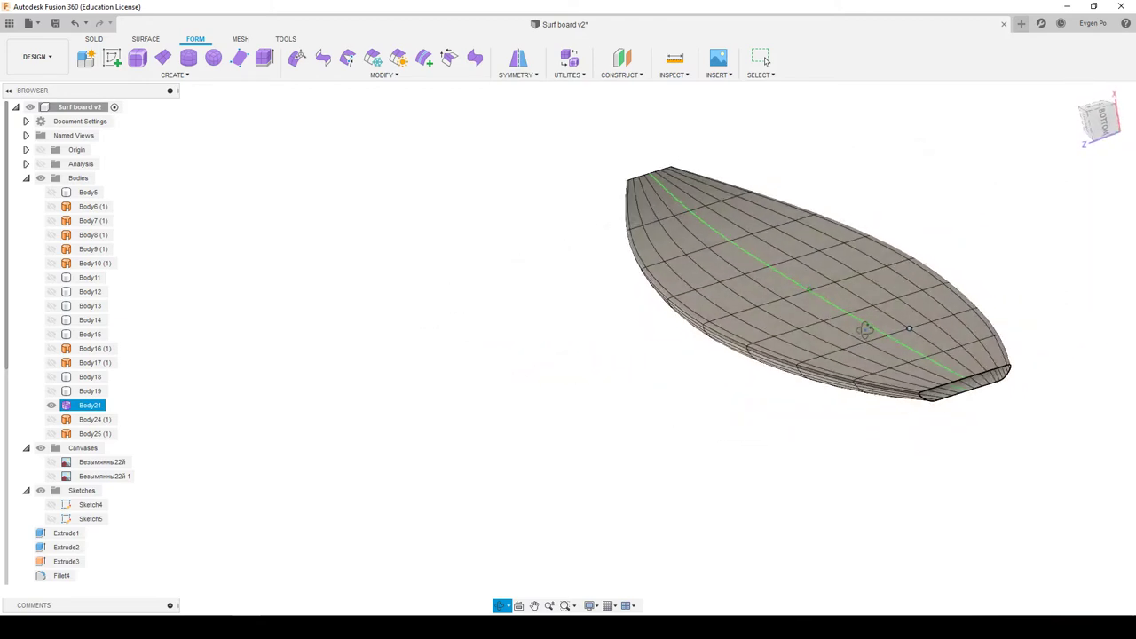
pyautogui.click(525, 243)
pyautogui.click(359, 78)
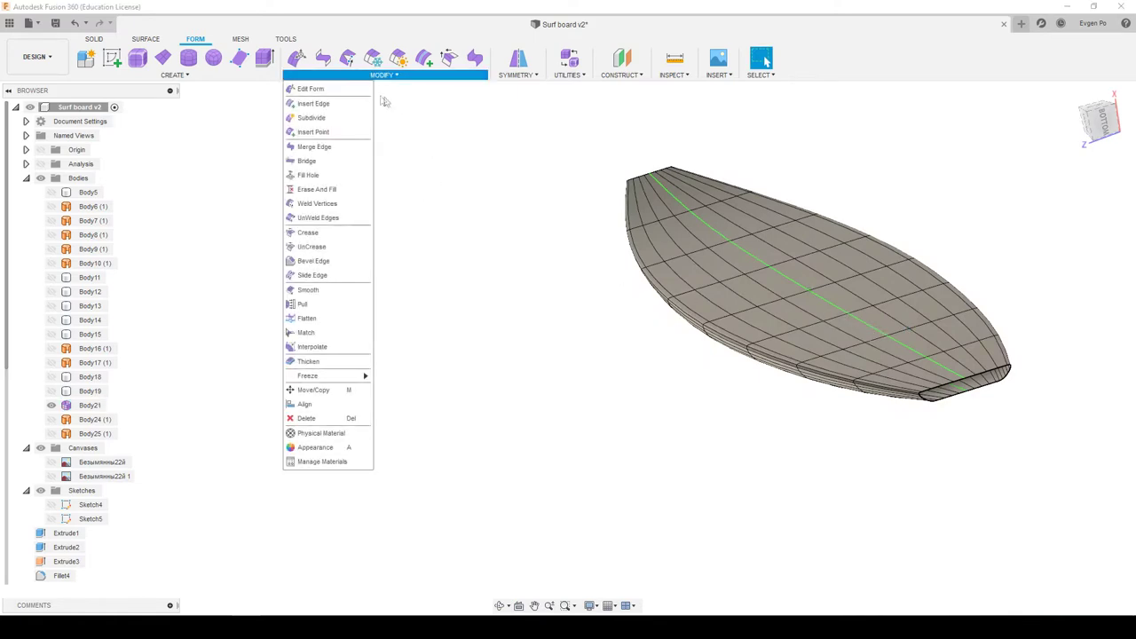
# In Edit Form, select the board's end edge loop and show the reference drawing canvas in front view
pyautogui.click(311, 89)
pyautogui.scroll(-2, 427, 174)
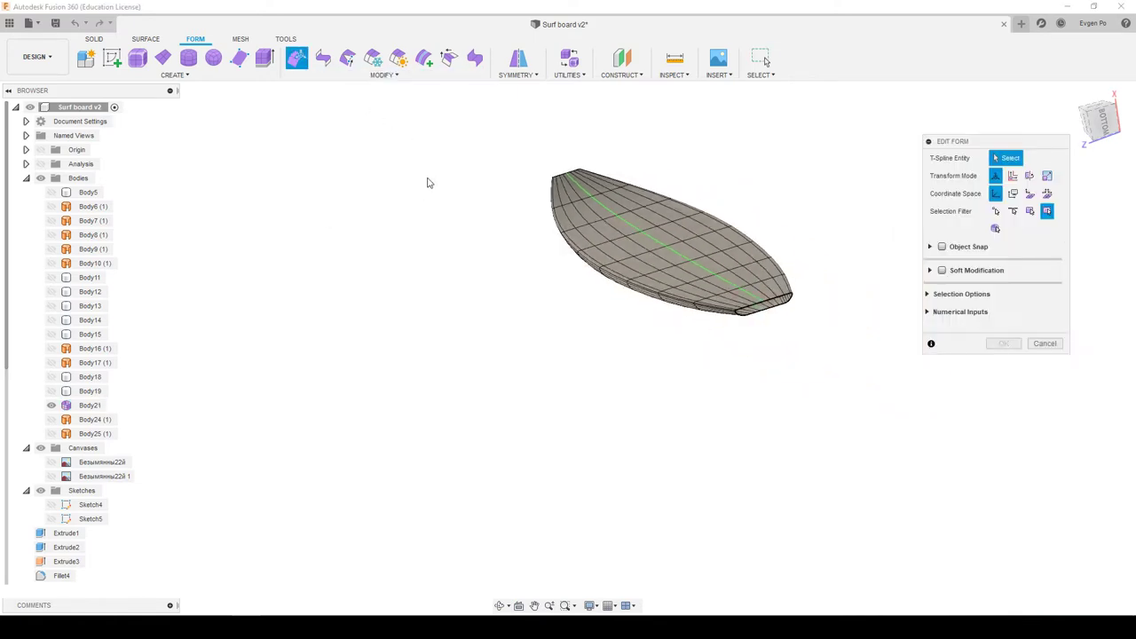
pyautogui.scroll(3, 695, 270)
pyautogui.scroll(3, 694, 271)
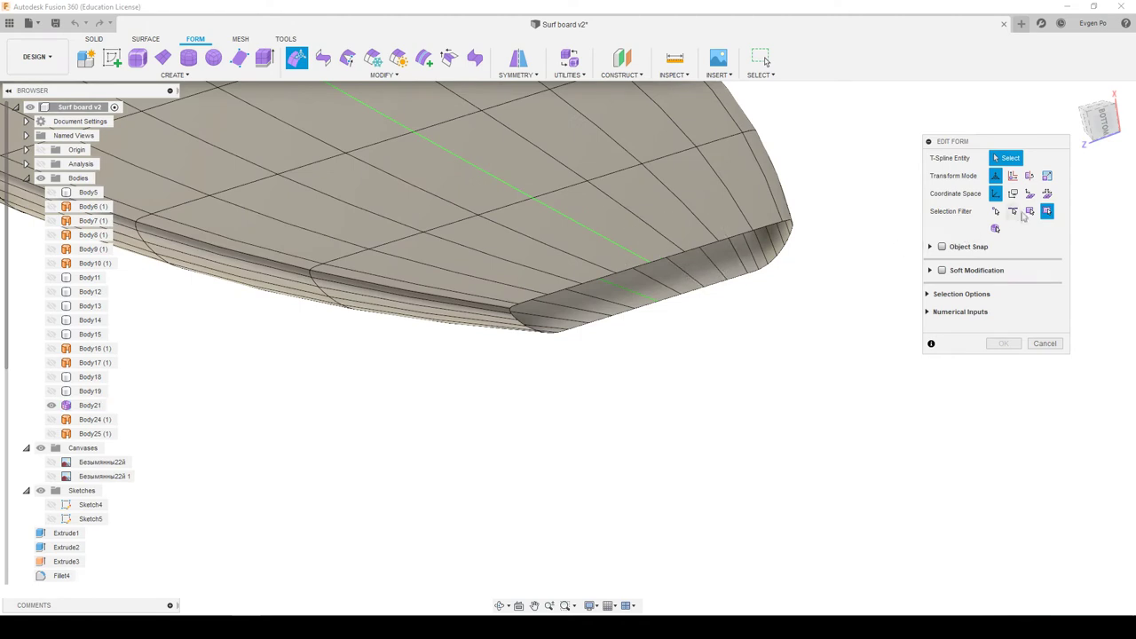
pyautogui.doubleClick(698, 253)
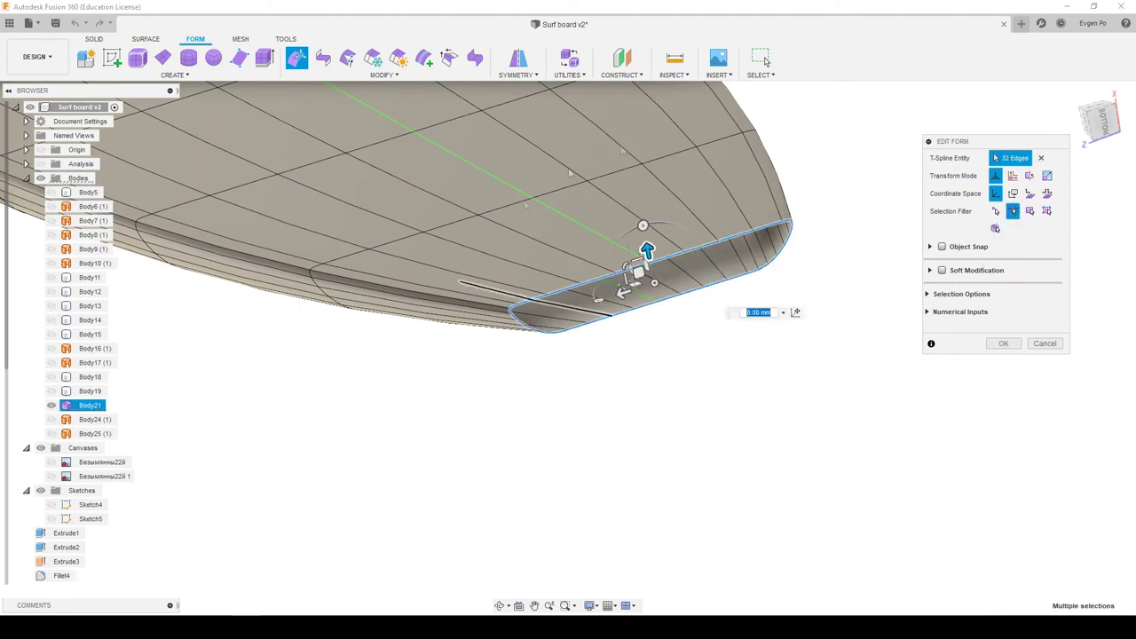
pyautogui.keyDown('shift'); pyautogui.moveTo(619, 327); pyautogui.dragTo(972, 206, button='middle'); pyautogui.keyUp('shift')
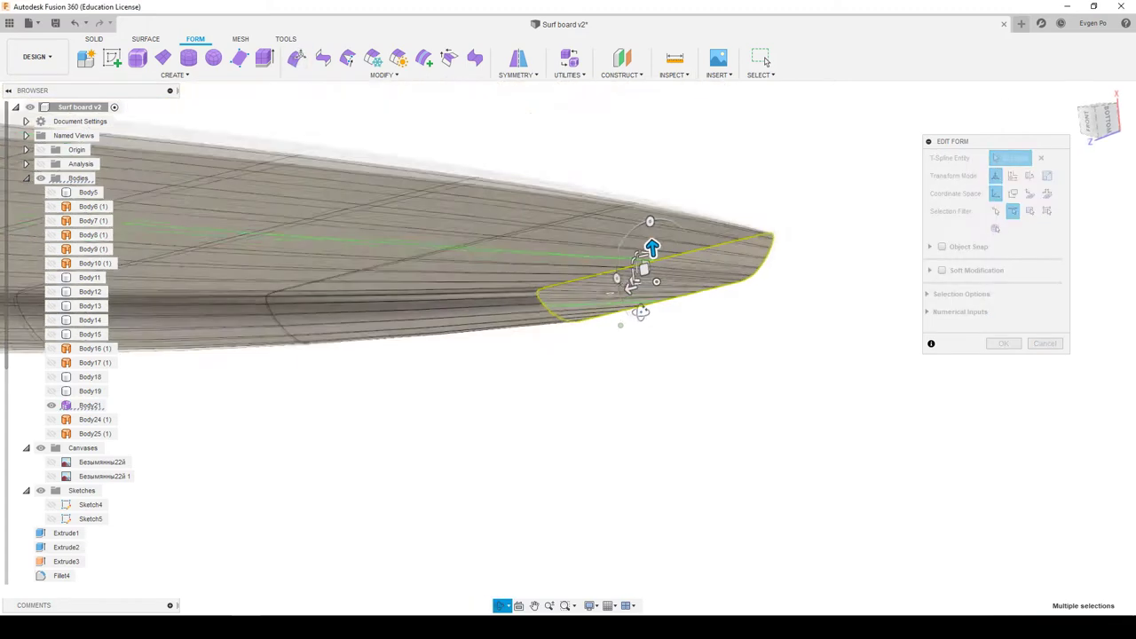
pyautogui.click(1090, 125)
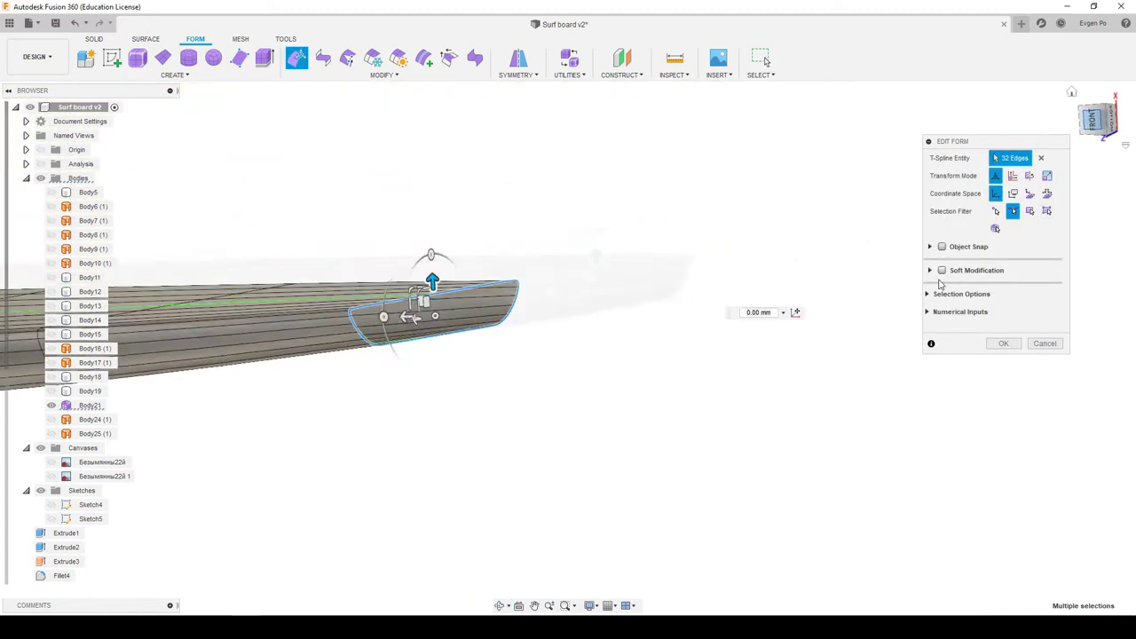
pyautogui.moveTo(792, 453); pyautogui.dragTo(538, 449, button='middle')
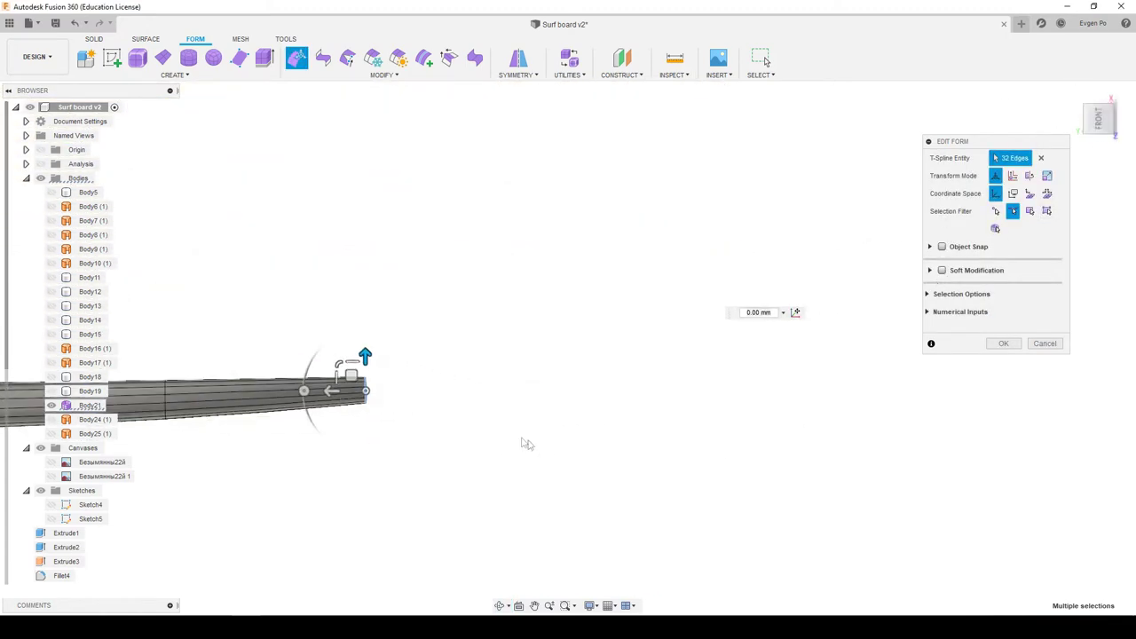
pyautogui.scroll(4, 441, 410)
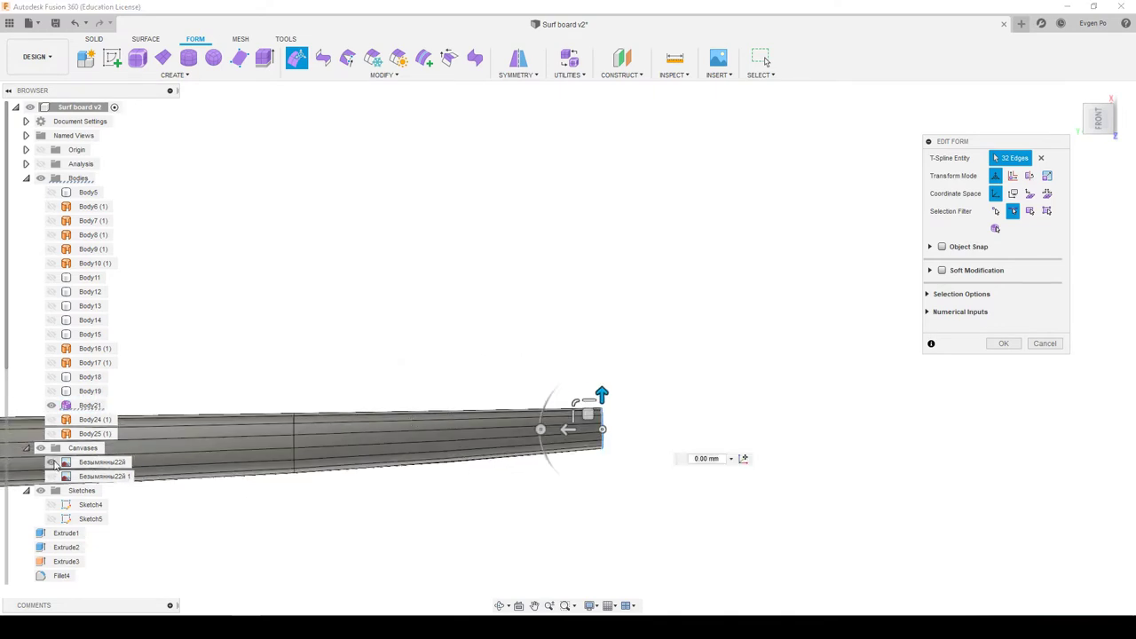
pyautogui.click(52, 476)
pyautogui.scroll(3, 564, 456)
pyautogui.scroll(2, 564, 457)
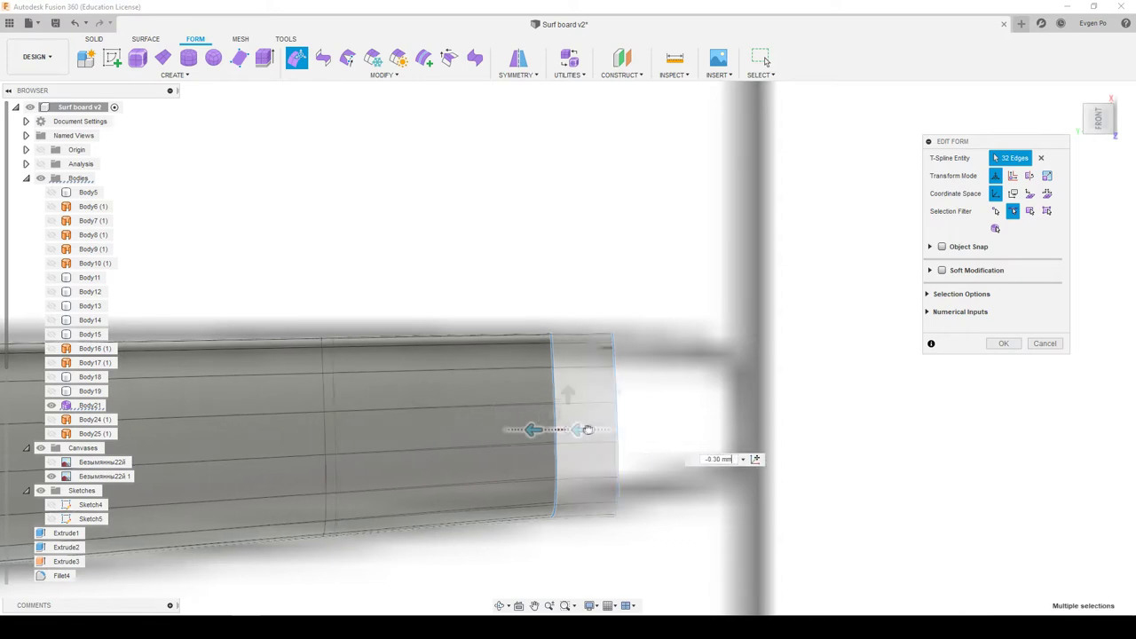
# Push the end edge loop outward toward the drawing's outline, to -3.50 mm
pyautogui.moveTo(520, 432)
pyautogui.mouseDown()
pyautogui.moveTo(728, 415)
pyautogui.moveTo(686, 406)
pyautogui.mouseUp()
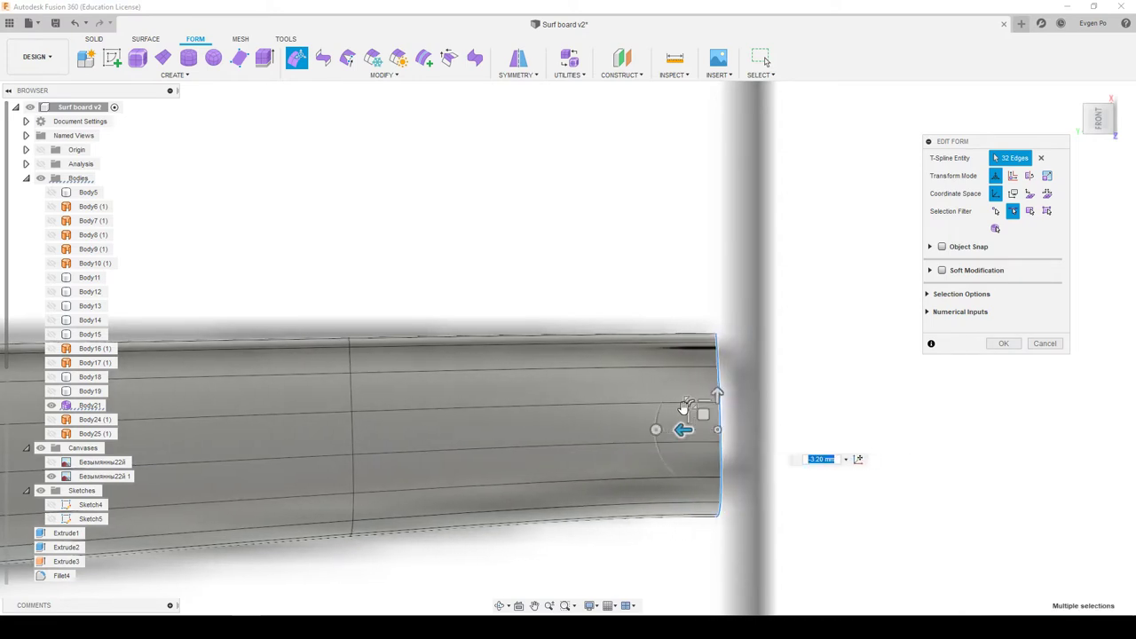
pyautogui.hotkey('ctrl', 'z')
pyautogui.scroll(-2, 574, 399)
pyautogui.scroll(-2, 532, 355)
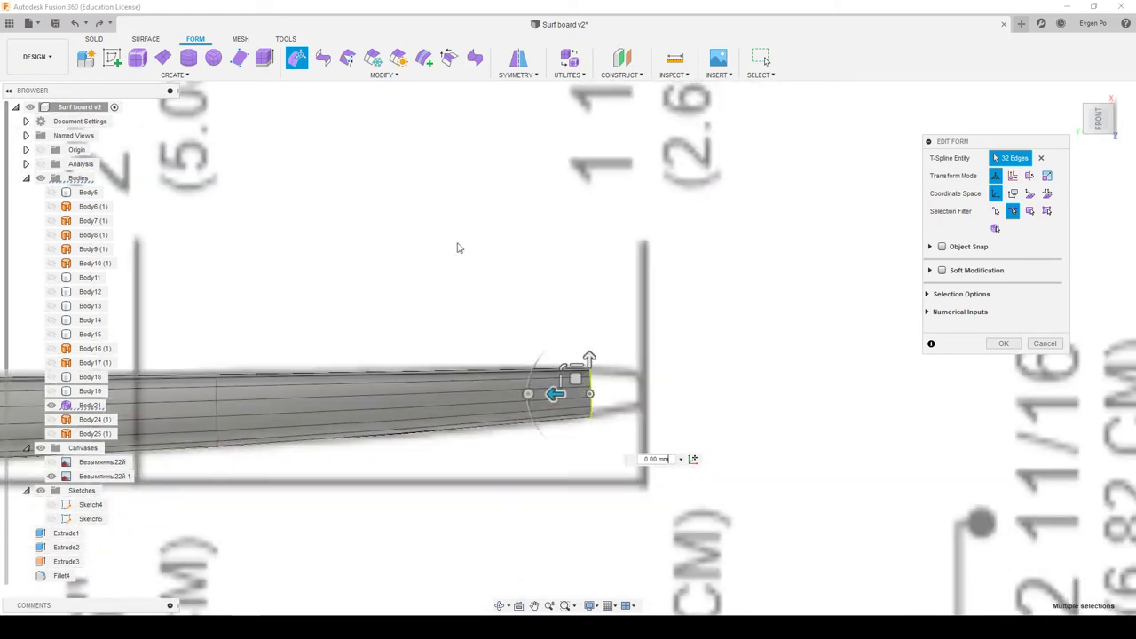
pyautogui.scroll(-2, 586, 406)
pyautogui.scroll(1, 550, 358)
pyautogui.scroll(1, 544, 357)
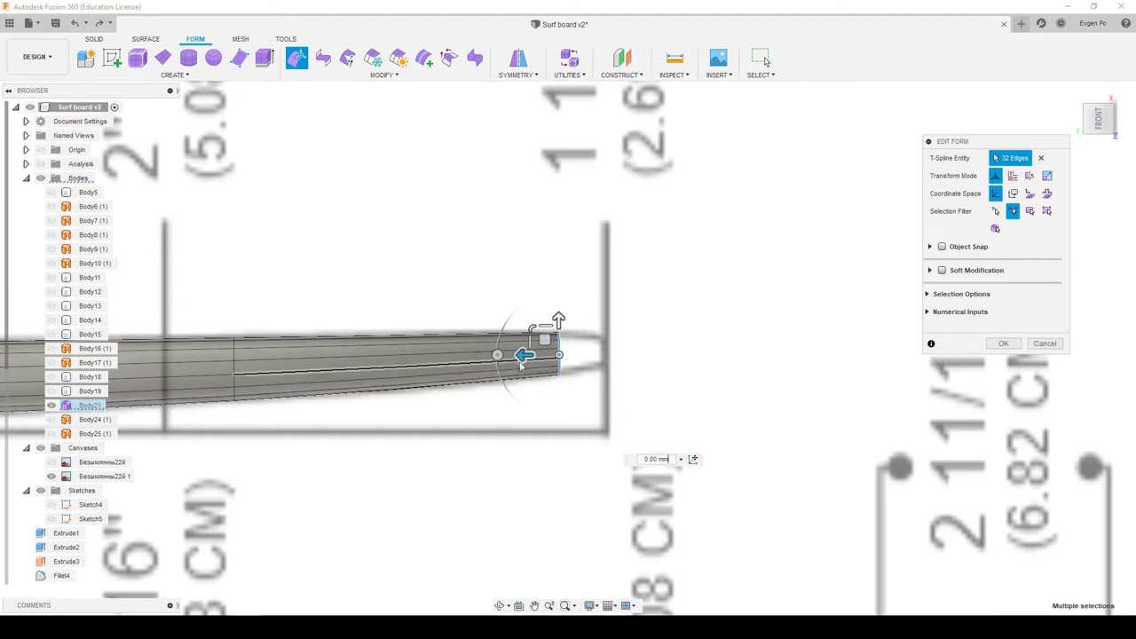
pyautogui.moveTo(526, 355); pyautogui.dragTo(560, 355)
pyautogui.scroll(3, 581, 355)
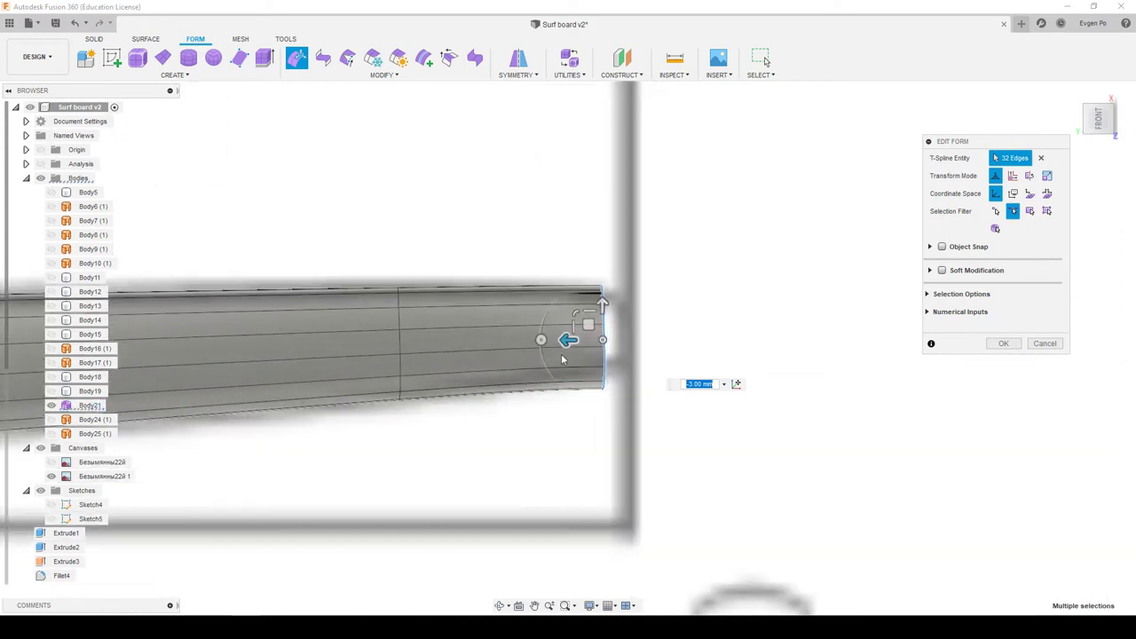
pyautogui.moveTo(568, 340); pyautogui.dragTo(579, 338)
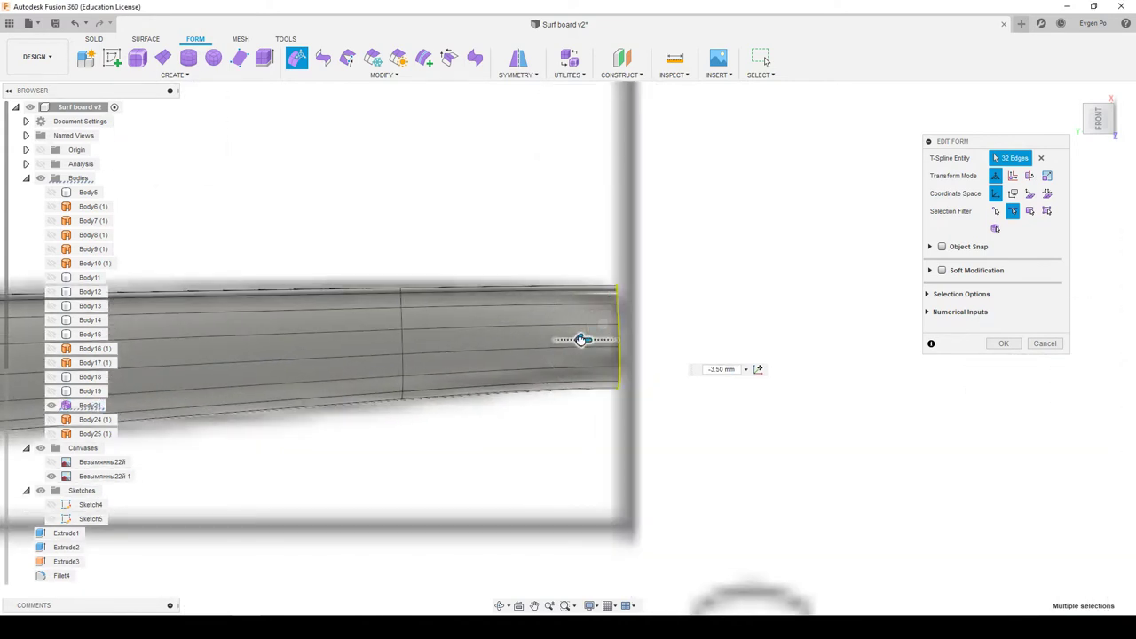
pyautogui.scroll(1, 603, 320)
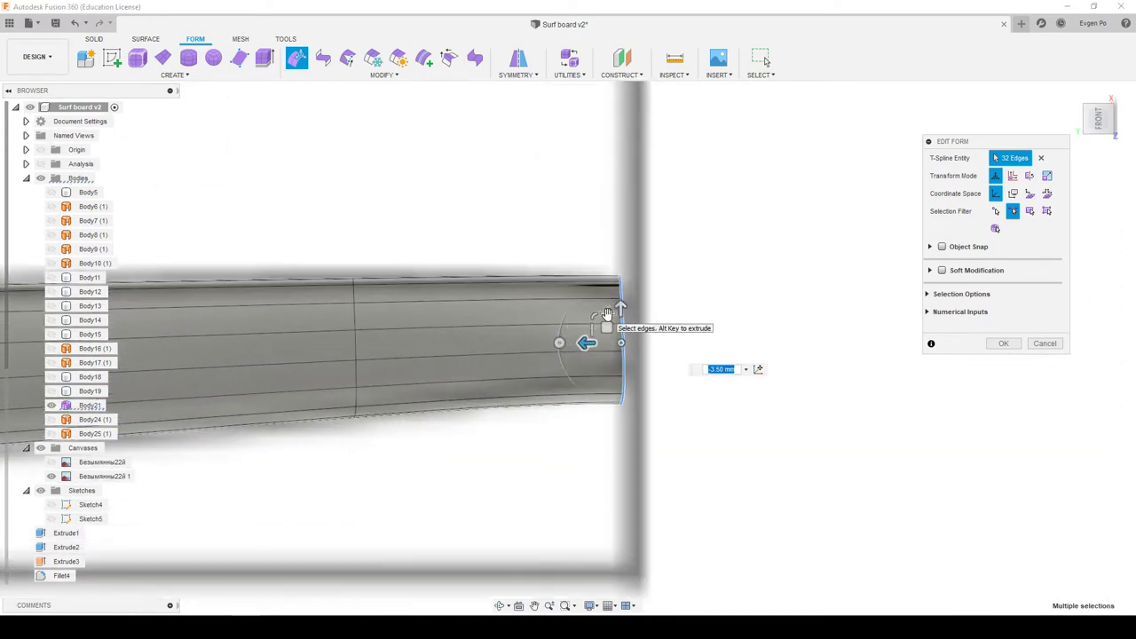
# Scale the end edges to thin the tip and shift them slightly upward
pyautogui.moveTo(608, 313); pyautogui.dragTo(609, 320)
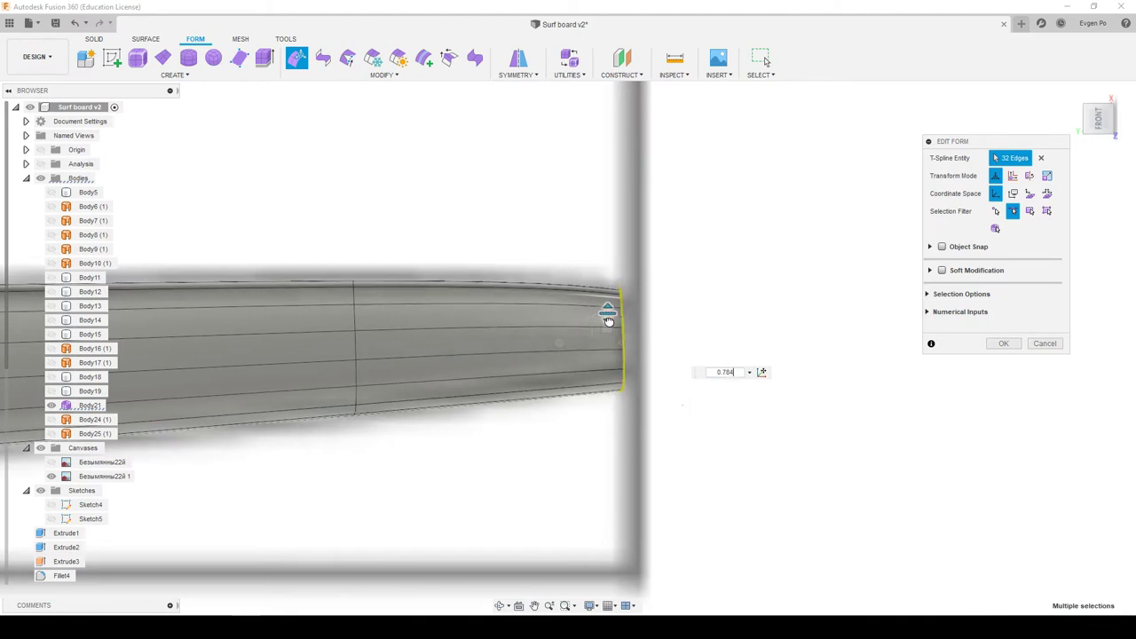
pyautogui.moveTo(607, 327); pyautogui.dragTo(604, 316)
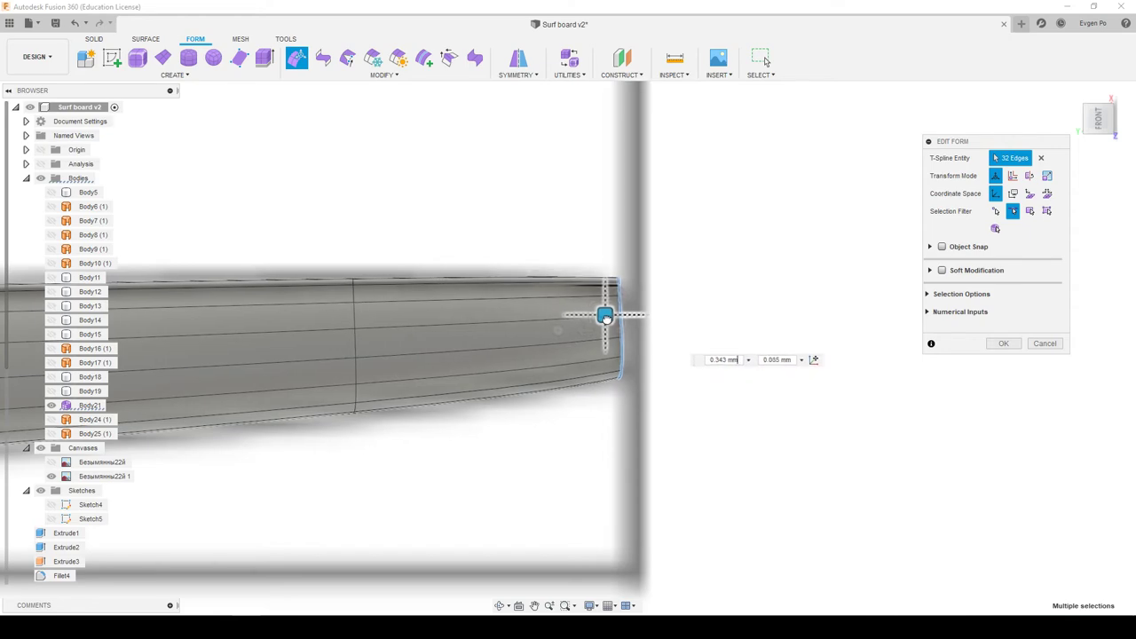
pyautogui.moveTo(607, 314)
pyautogui.keyDown('shift'); pyautogui.mouseDown(button='middle')
pyautogui.moveTo(617, 444)
pyautogui.moveTo(1135, 204)
pyautogui.mouseUp(button='middle'); pyautogui.keyUp('shift')
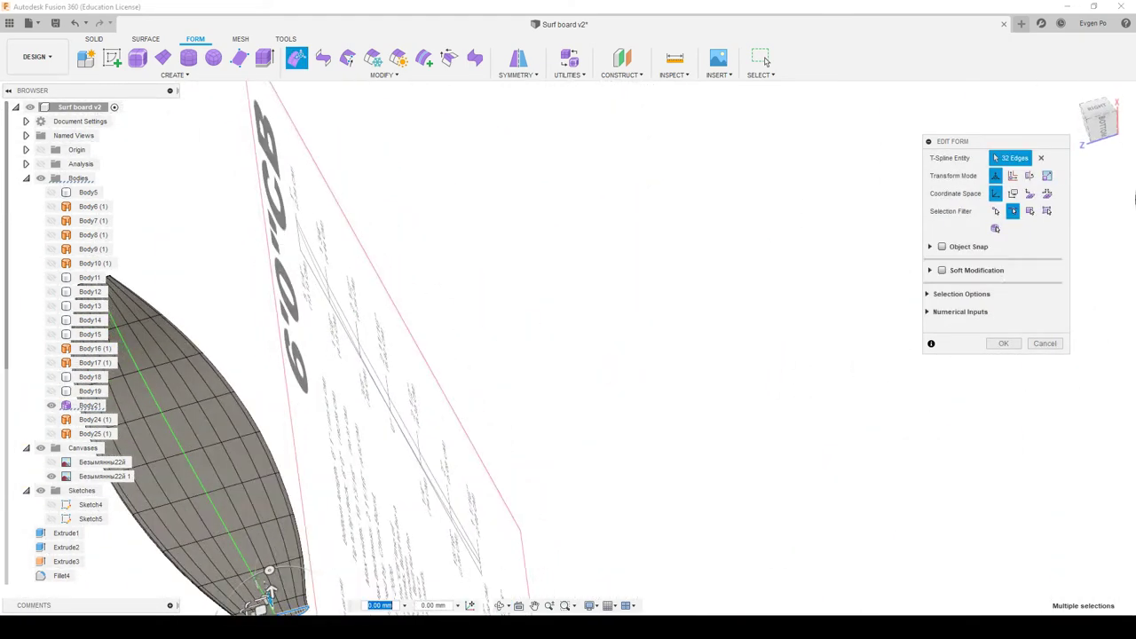
# Scale the end edge loop inward to about 0.784 to narrow the tip, and finish Edit Form
pyautogui.keyDown('shift'); pyautogui.moveTo(912, 227); pyautogui.dragTo(545, 237, button='middle'); pyautogui.keyUp('shift')
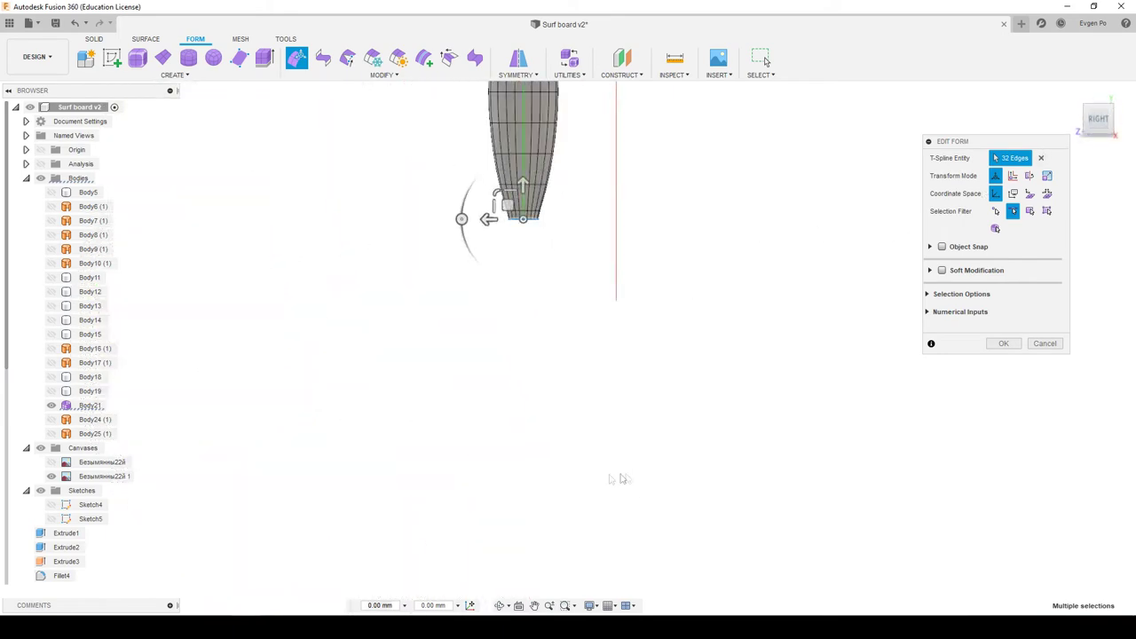
pyautogui.scroll(2, 545, 237)
pyautogui.scroll(1, 525, 293)
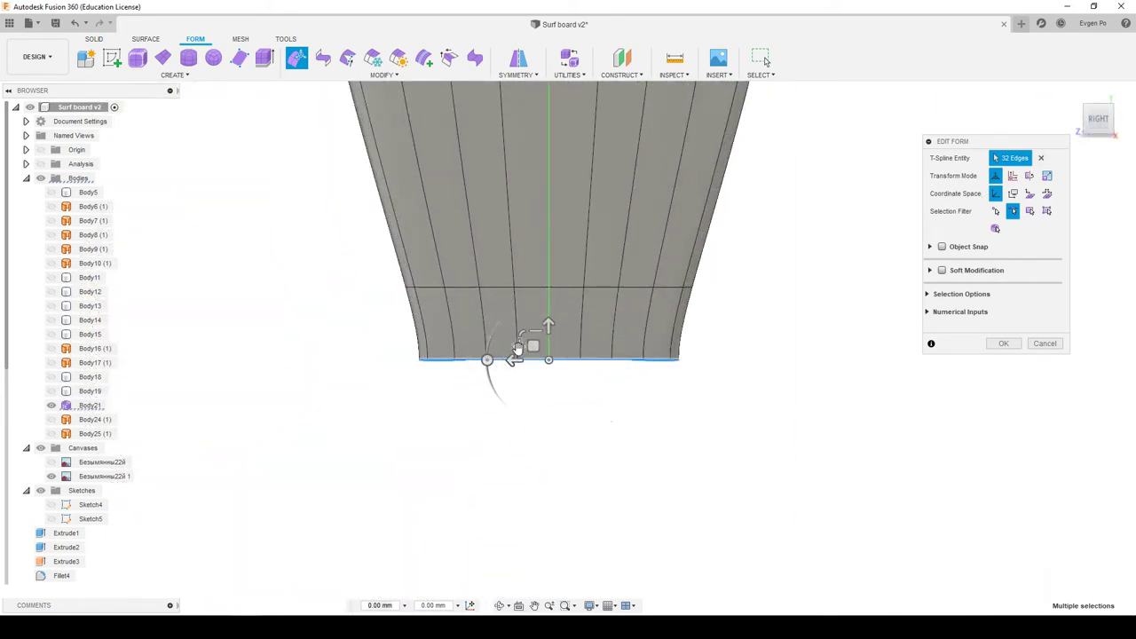
pyautogui.moveTo(517, 349); pyautogui.dragTo(522, 346)
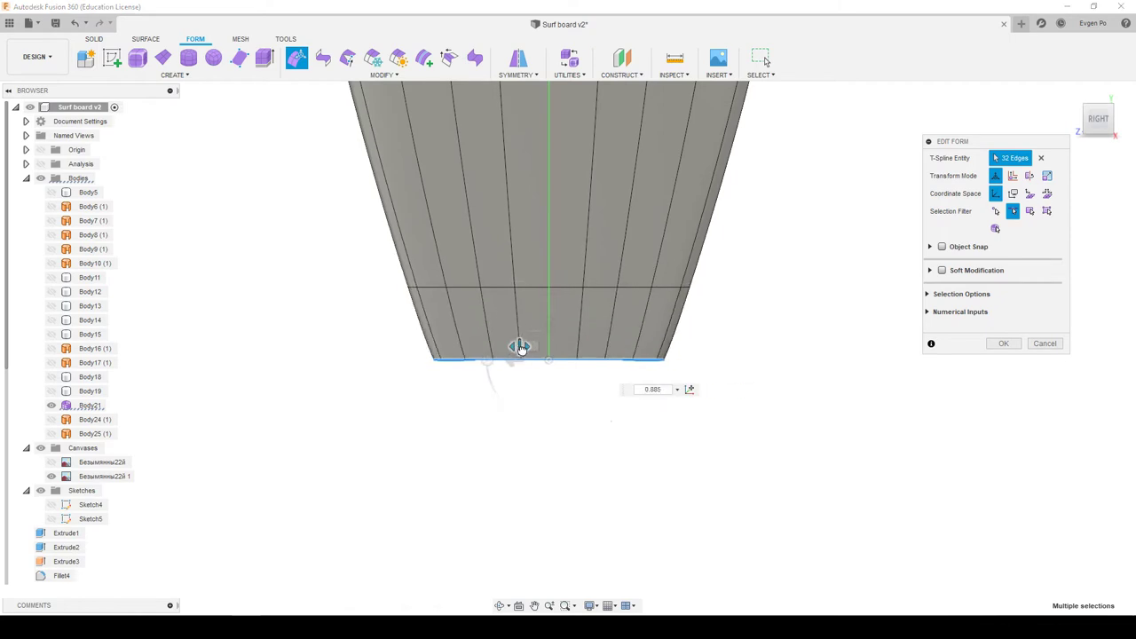
pyautogui.moveTo(523, 349); pyautogui.dragTo(563, 431)
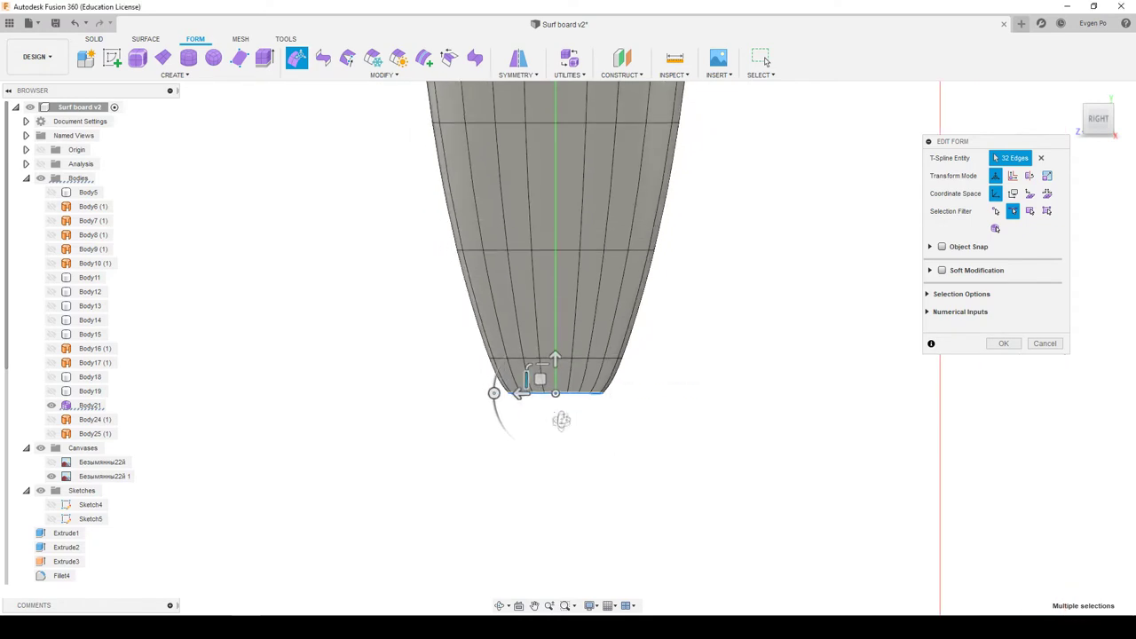
pyautogui.keyDown('shift'); pyautogui.moveTo(563, 432); pyautogui.dragTo(748, 389, button='middle'); pyautogui.keyUp('shift')
pyautogui.click(1002, 345)
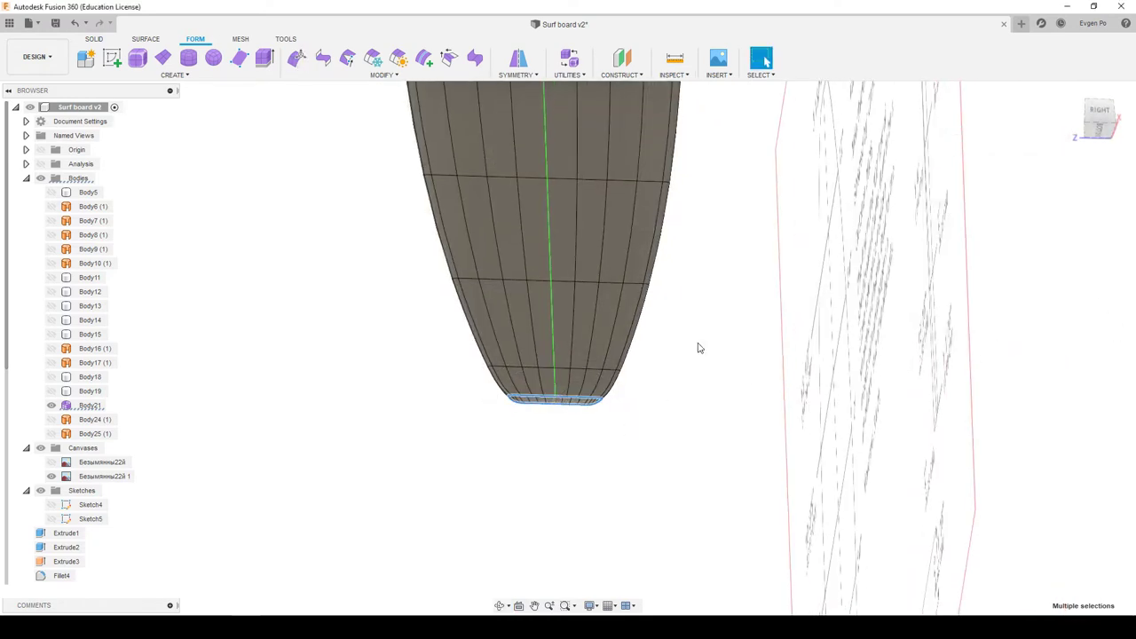
pyautogui.click(368, 76)
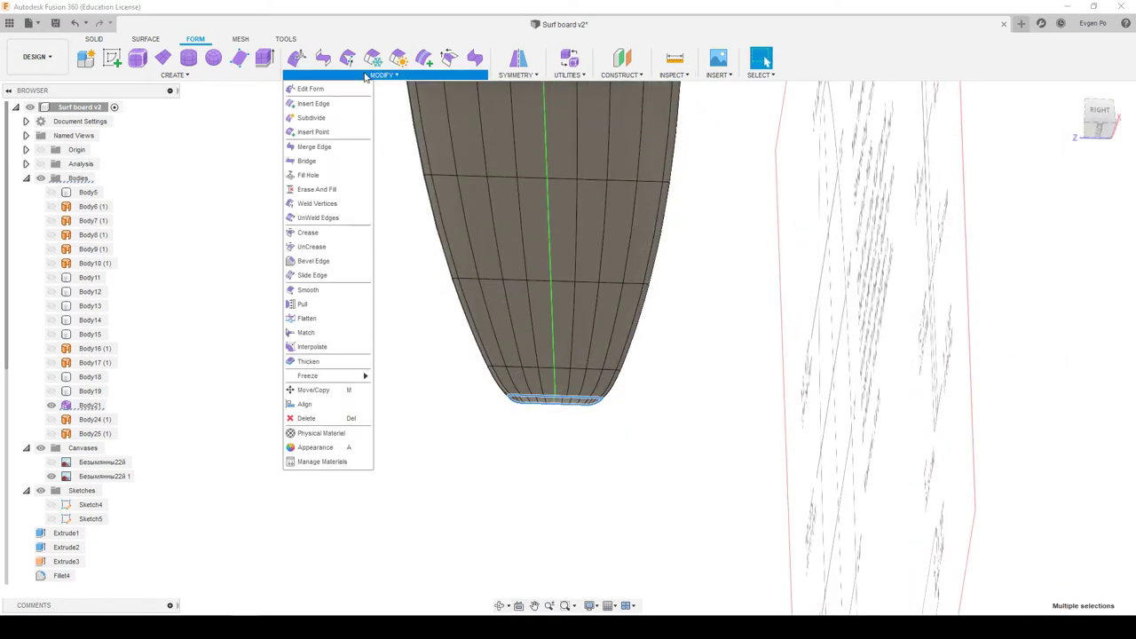
# Fill the board's tail hole, trying Fill Star mode and then switching to Collapse
pyautogui.click(338, 181)
pyautogui.scroll(3, 575, 422)
pyautogui.moveTo(550, 401)
pyautogui.keyDown('shift'); pyautogui.mouseDown(button='middle')
pyautogui.moveTo(577, 339)
pyautogui.moveTo(640, 329)
pyautogui.mouseUp(button='middle'); pyautogui.keyUp('shift')
pyautogui.click(1049, 178)
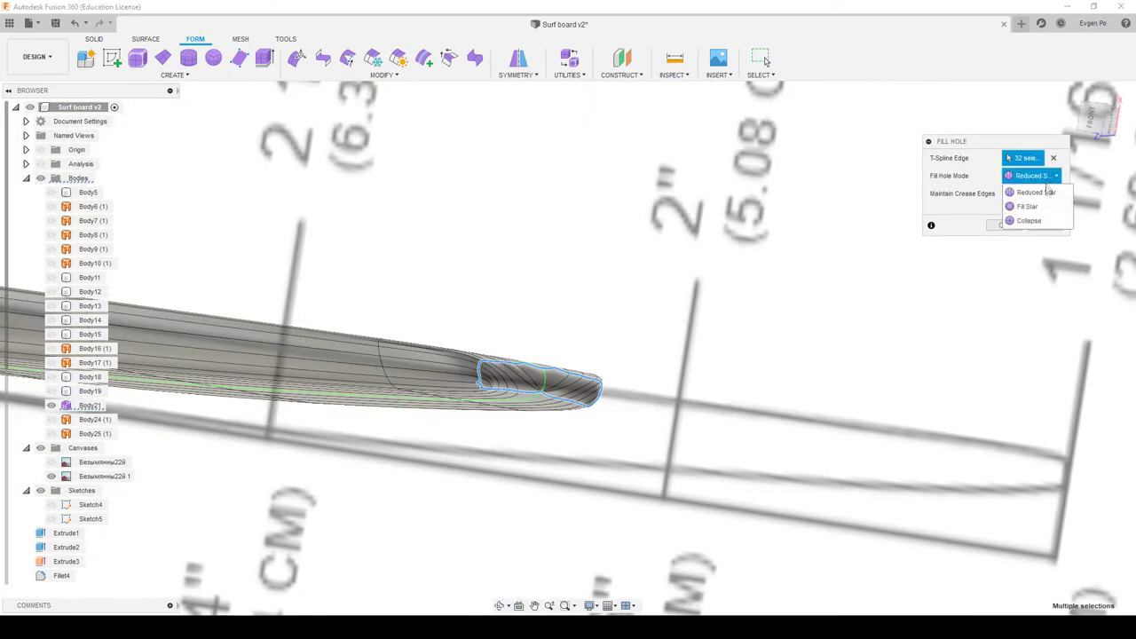
pyautogui.click(1044, 208)
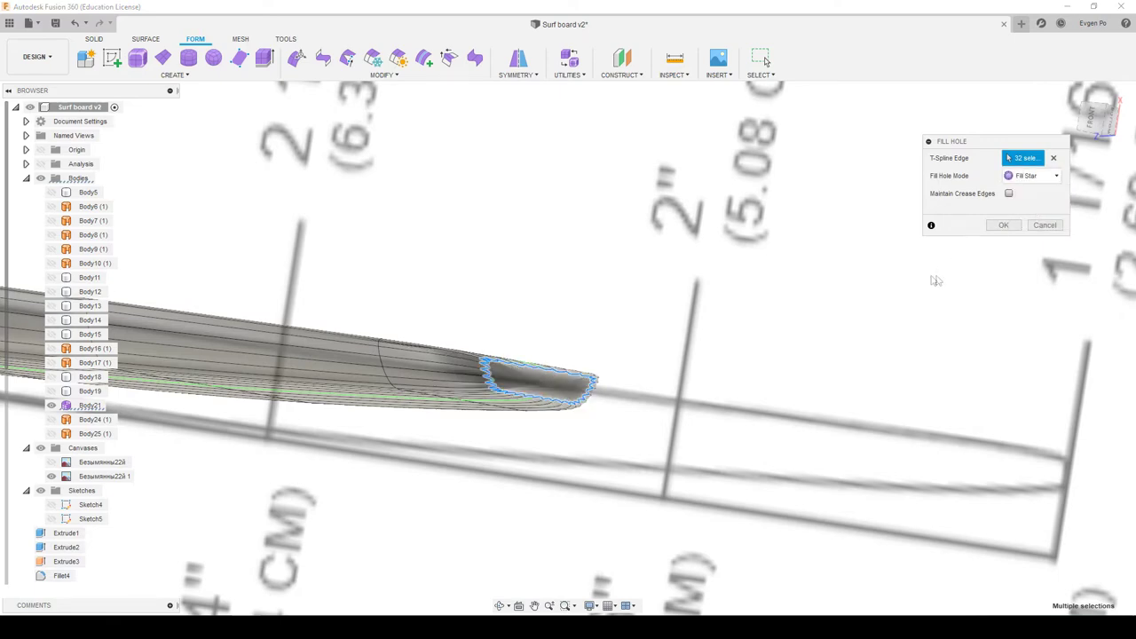
pyautogui.click(1049, 176)
pyautogui.click(1030, 222)
pyautogui.moveTo(506, 404)
pyautogui.keyDown('shift'); pyautogui.mouseDown(button='middle')
pyautogui.moveTo(527, 416)
pyautogui.moveTo(570, 384)
pyautogui.moveTo(571, 393)
pyautogui.moveTo(612, 373)
pyautogui.mouseUp(button='middle'); pyautogui.keyUp('shift')
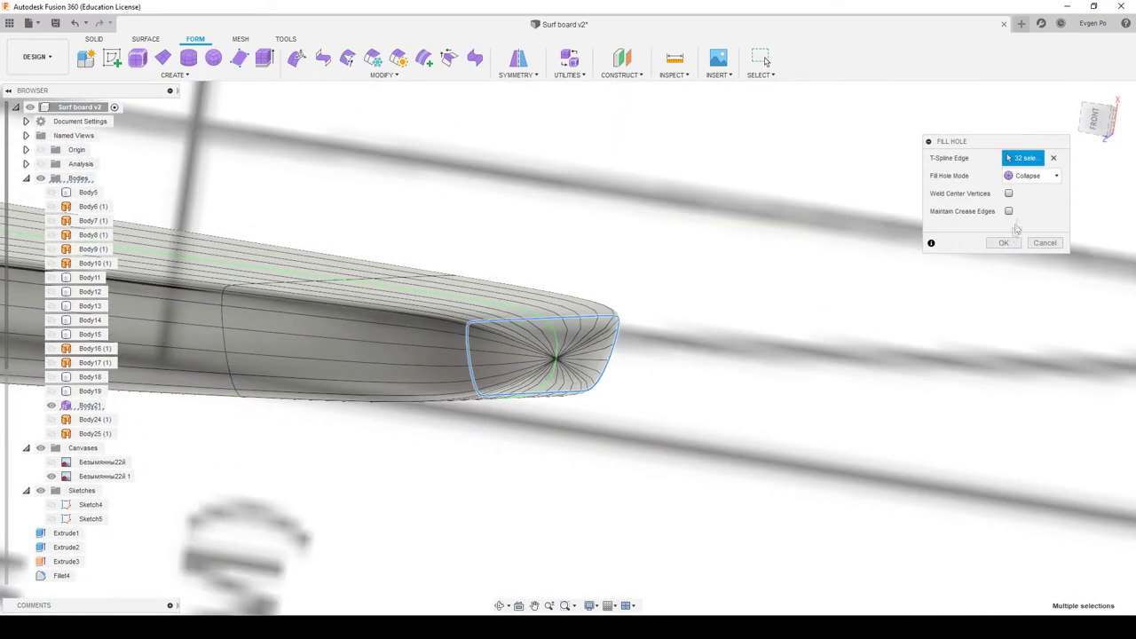
# Toggle Weld Center Vertices on and back off, then confirm the Collapse fill
pyautogui.click(1008, 195)
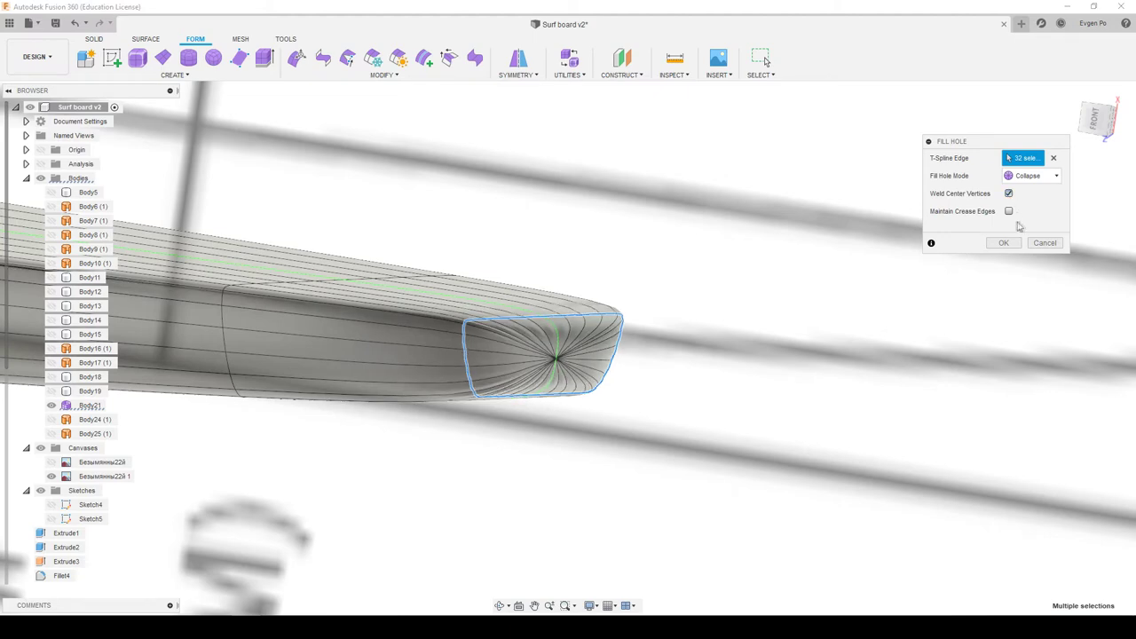
pyautogui.scroll(5, 536, 356)
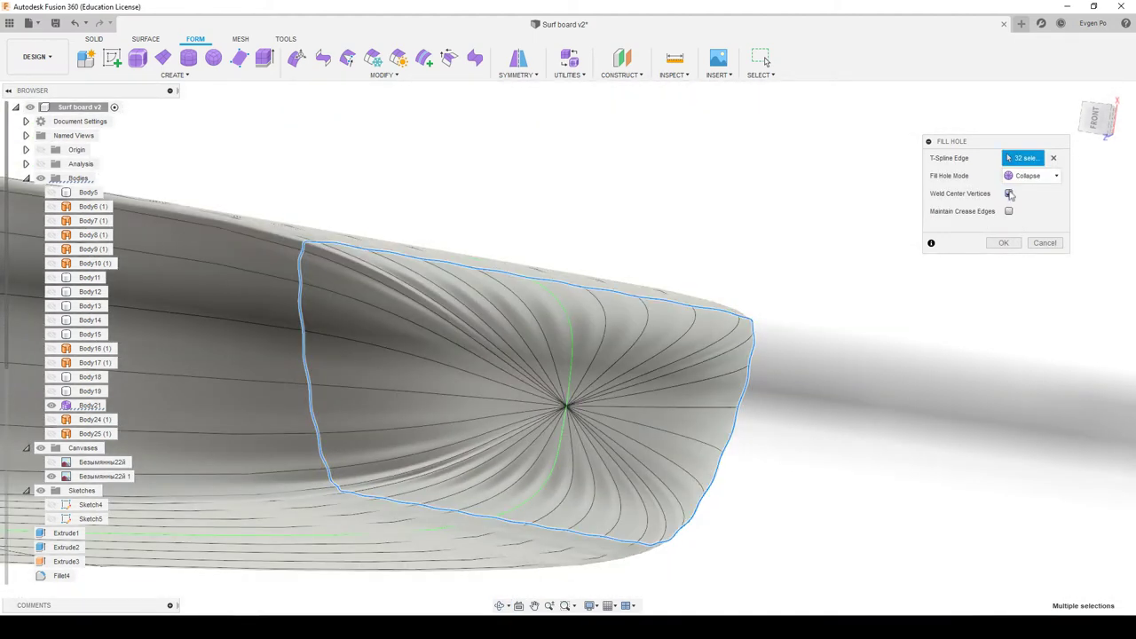
pyautogui.click(1008, 193)
pyautogui.scroll(-3, 657, 369)
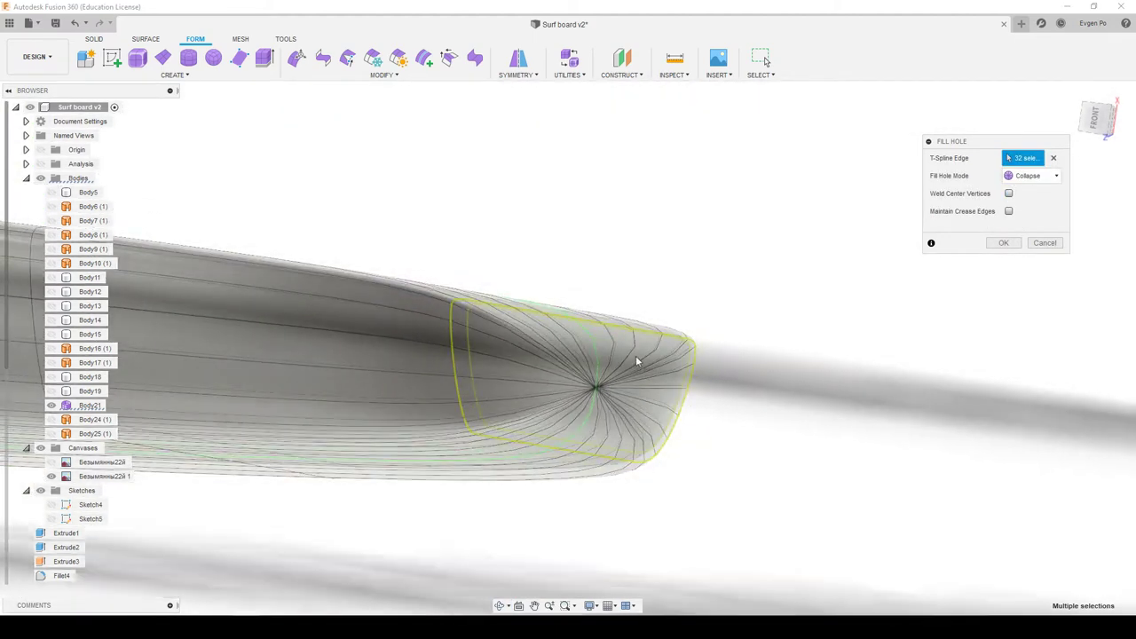
pyautogui.scroll(5, 636, 356)
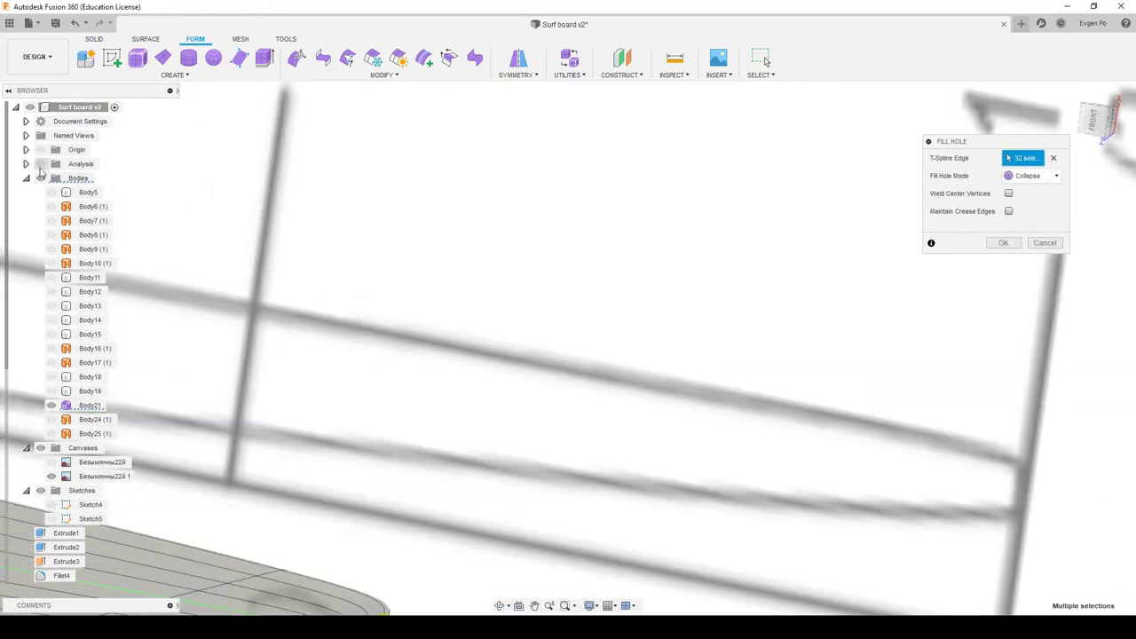
pyautogui.scroll(-3, 910, 381)
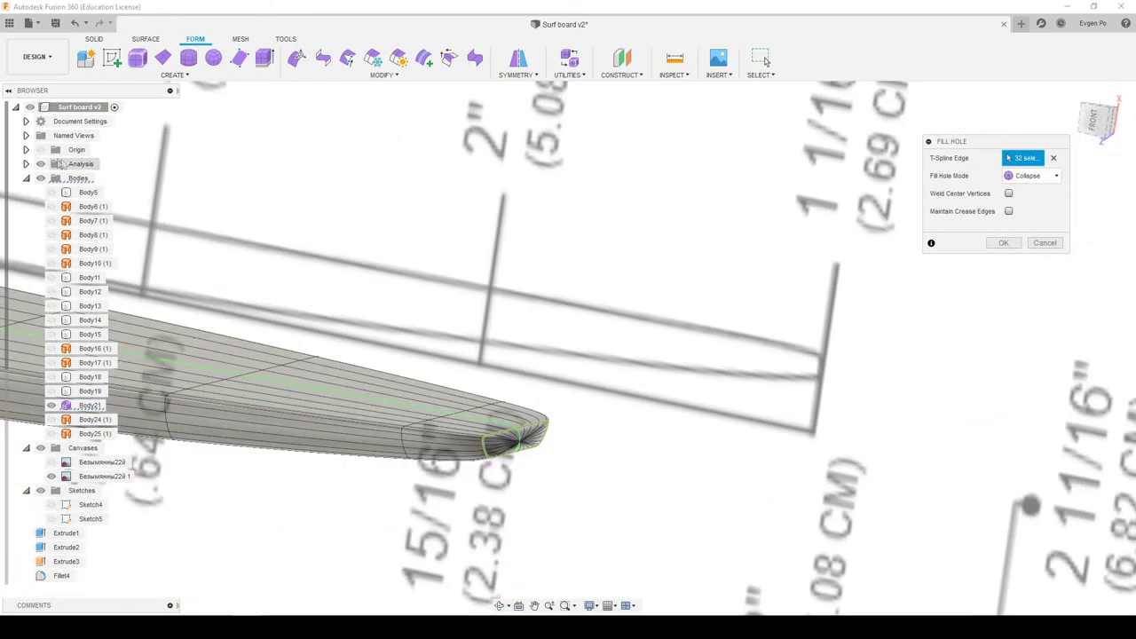
pyautogui.click(1029, 244)
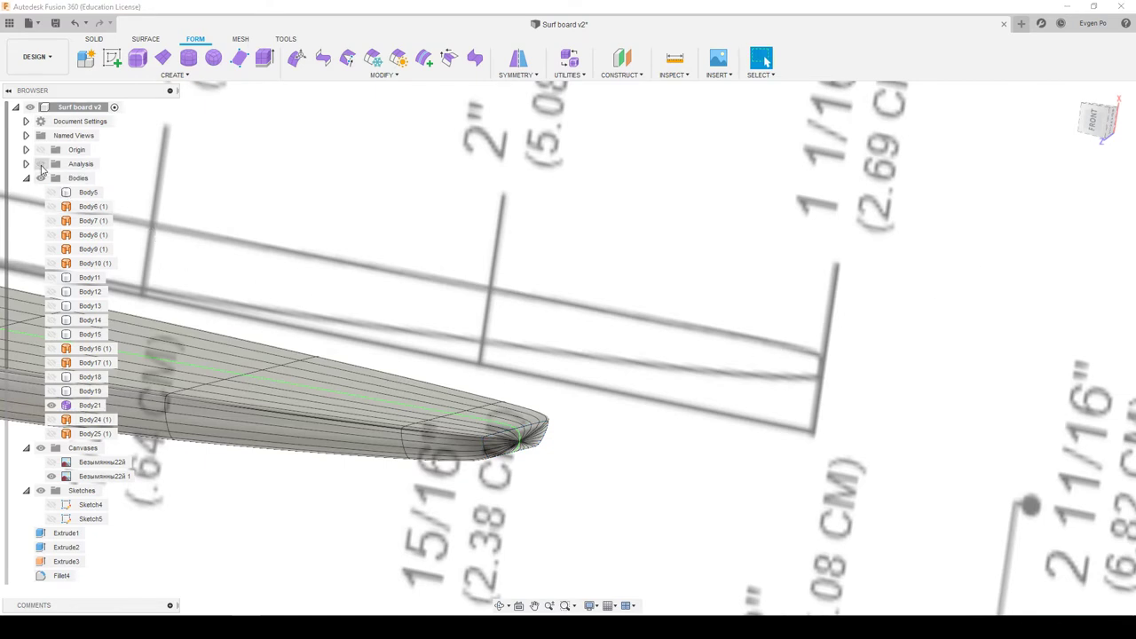
pyautogui.click(689, 76)
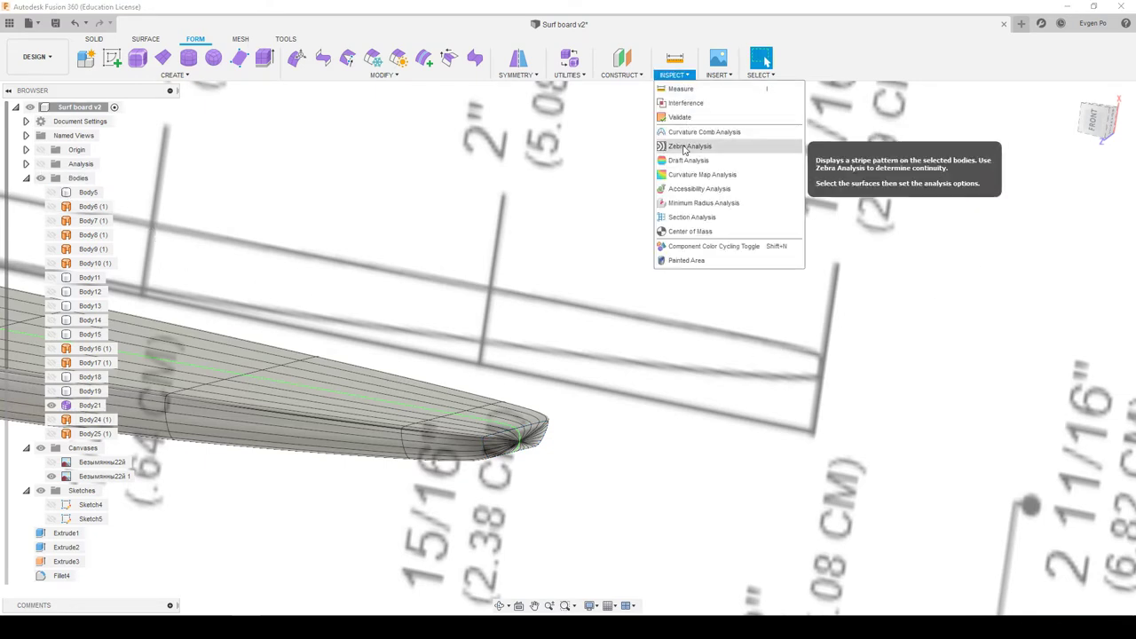
pyautogui.click(688, 148)
pyautogui.click(432, 428)
pyautogui.scroll(3, 432, 428)
pyautogui.scroll(3, 532, 444)
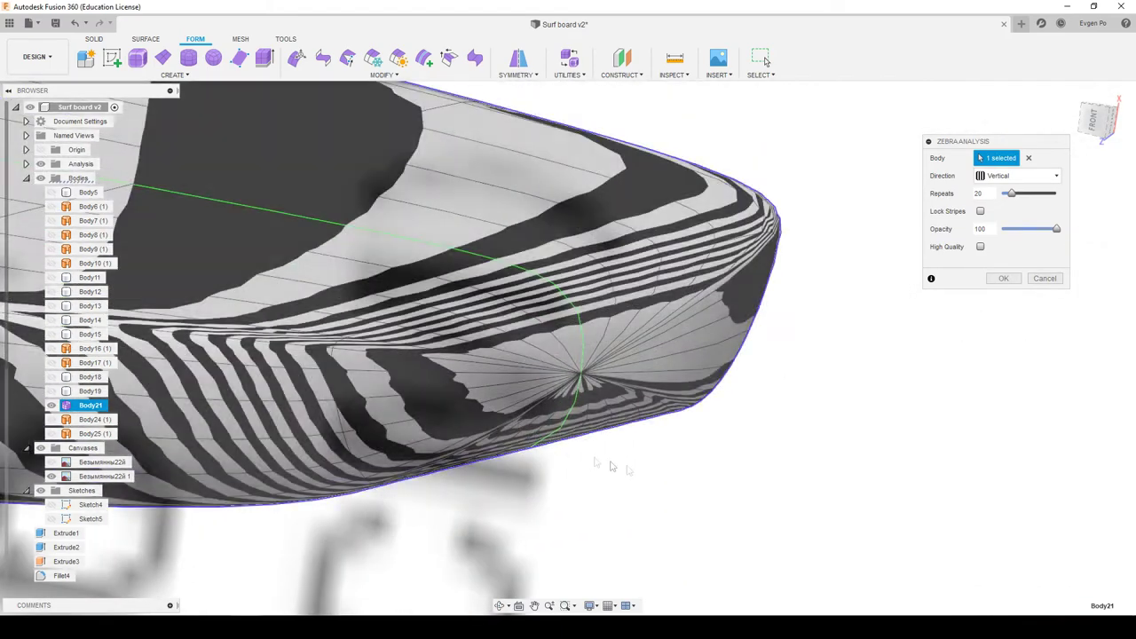
pyautogui.scroll(5, 648, 461)
pyautogui.moveTo(648, 461)
pyautogui.keyDown('shift'); pyautogui.mouseDown(button='middle')
pyautogui.moveTo(670, 474)
pyautogui.moveTo(604, 329)
pyautogui.moveTo(627, 399)
pyautogui.mouseUp(button='middle'); pyautogui.keyUp('shift')
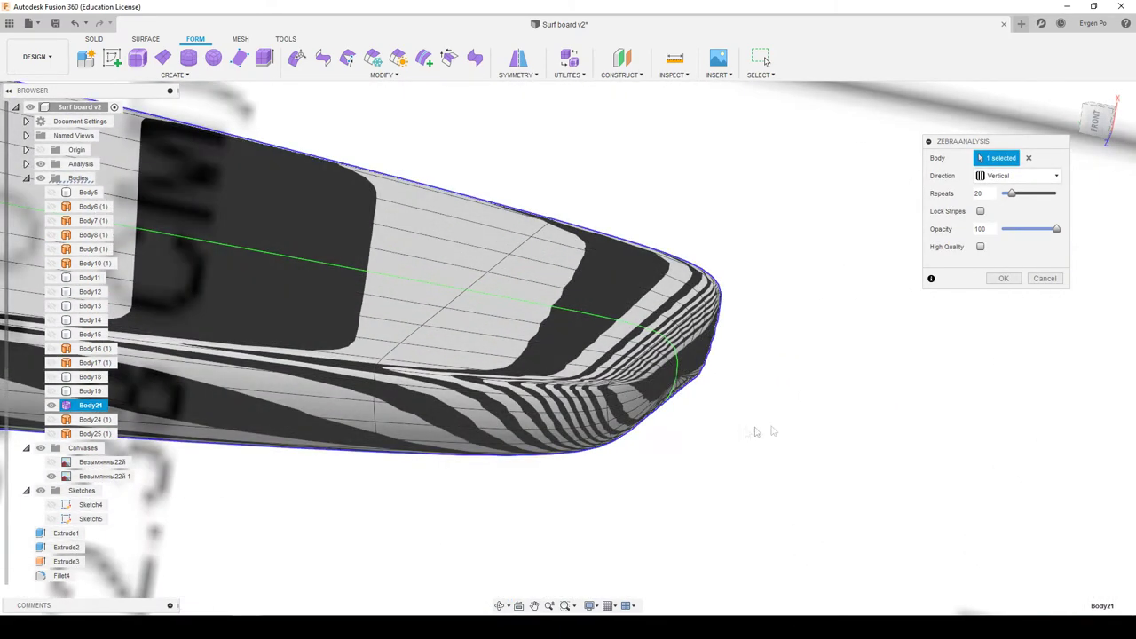
pyautogui.click(1046, 280)
pyautogui.moveTo(1035, 304)
pyautogui.keyDown('shift'); pyautogui.mouseDown(button='middle')
pyautogui.moveTo(1009, 383)
pyautogui.moveTo(923, 335)
pyautogui.moveTo(701, 359)
pyautogui.mouseUp(button='middle'); pyautogui.keyUp('shift')
pyautogui.scroll(-5, 923, 335)
pyautogui.scroll(2, 700, 359)
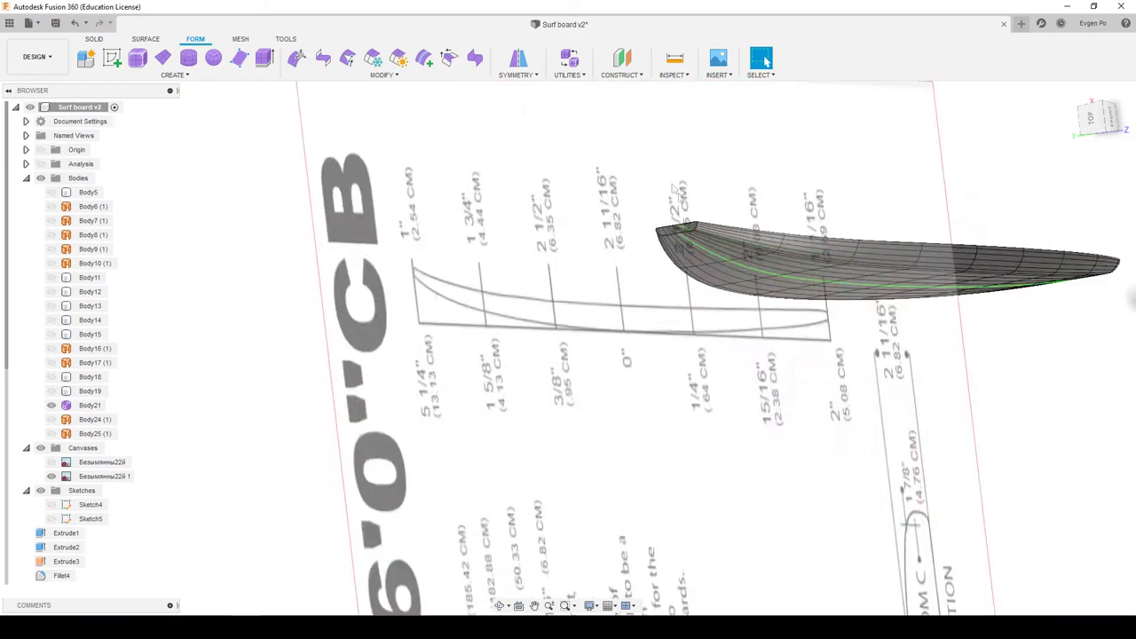
pyautogui.scroll(3, 700, 358)
pyautogui.scroll(3, 701, 359)
pyautogui.moveTo(622, 293)
pyautogui.keyDown('shift'); pyautogui.mouseDown(button='middle')
pyautogui.moveTo(557, 239)
pyautogui.moveTo(286, 79)
pyautogui.mouseUp(button='middle'); pyautogui.keyUp('shift')
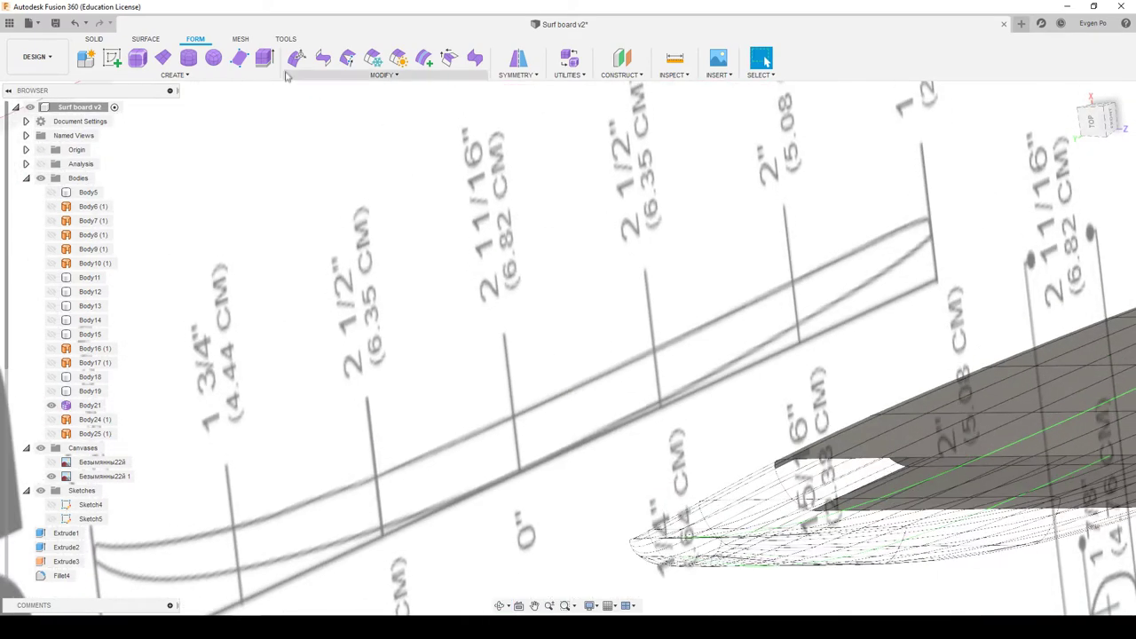
pyautogui.click(311, 76)
# Start Edit Form and select the open edge loop at the board's nose
pyautogui.click(320, 102)
pyautogui.scroll(-3, 546, 351)
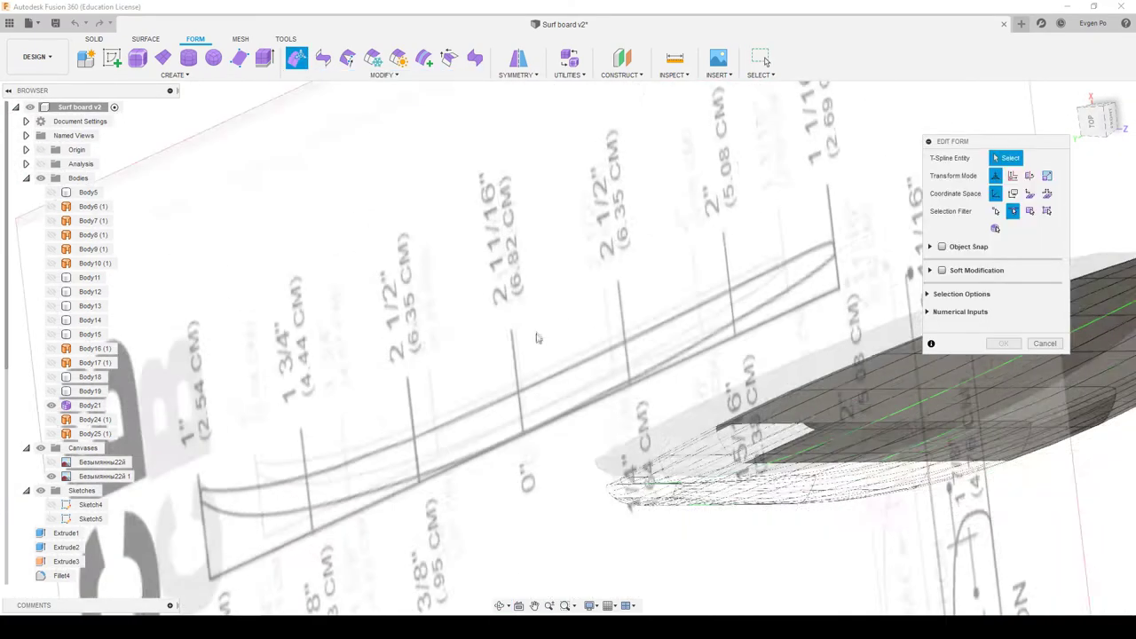
pyautogui.scroll(-3, 558, 373)
pyautogui.keyDown('shift'); pyautogui.moveTo(558, 342); pyautogui.dragTo(621, 355, button='middle'); pyautogui.keyUp('shift')
pyautogui.scroll(2, 621, 355)
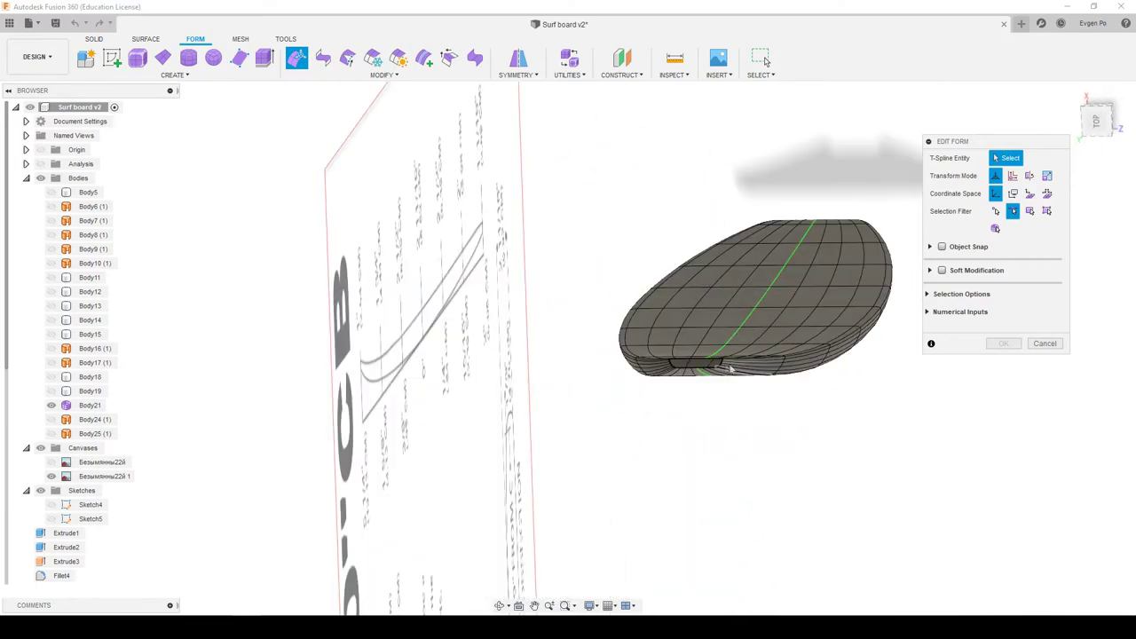
pyautogui.scroll(3, 657, 364)
pyautogui.scroll(3, 685, 367)
pyautogui.scroll(4, 685, 367)
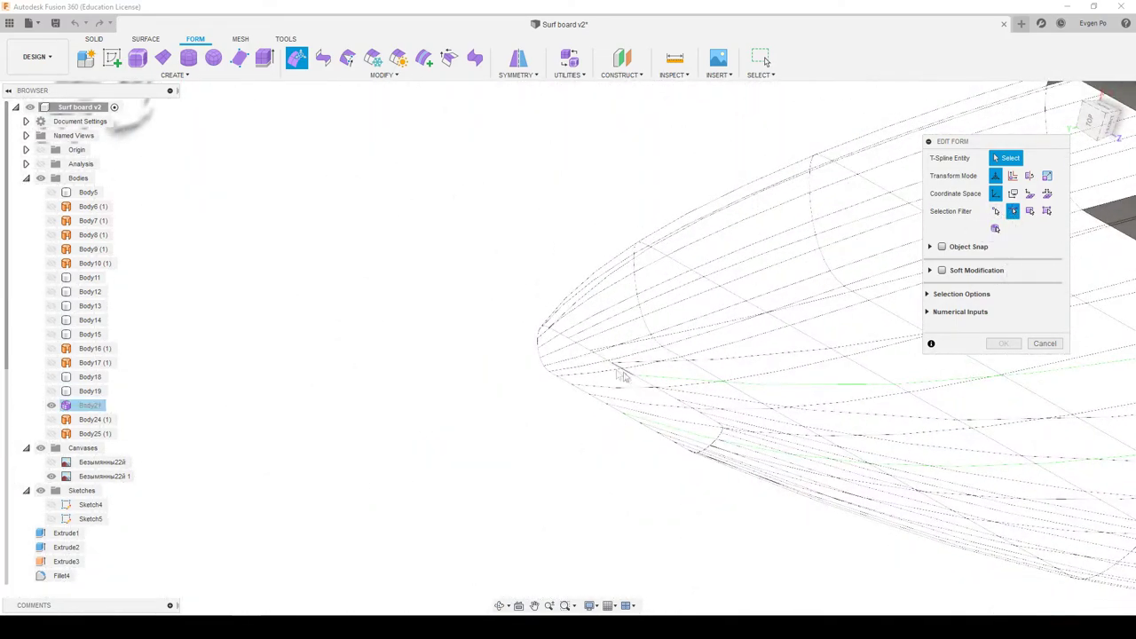
pyautogui.doubleClick(600, 357)
# In front view, move the nose edge loop outward to the left and lower it to taper the board
pyautogui.moveTo(604, 360)
pyautogui.keyDown('shift'); pyautogui.mouseDown(button='middle')
pyautogui.moveTo(857, 214)
pyautogui.moveTo(1068, 142)
pyautogui.mouseUp(button='middle'); pyautogui.keyUp('shift')
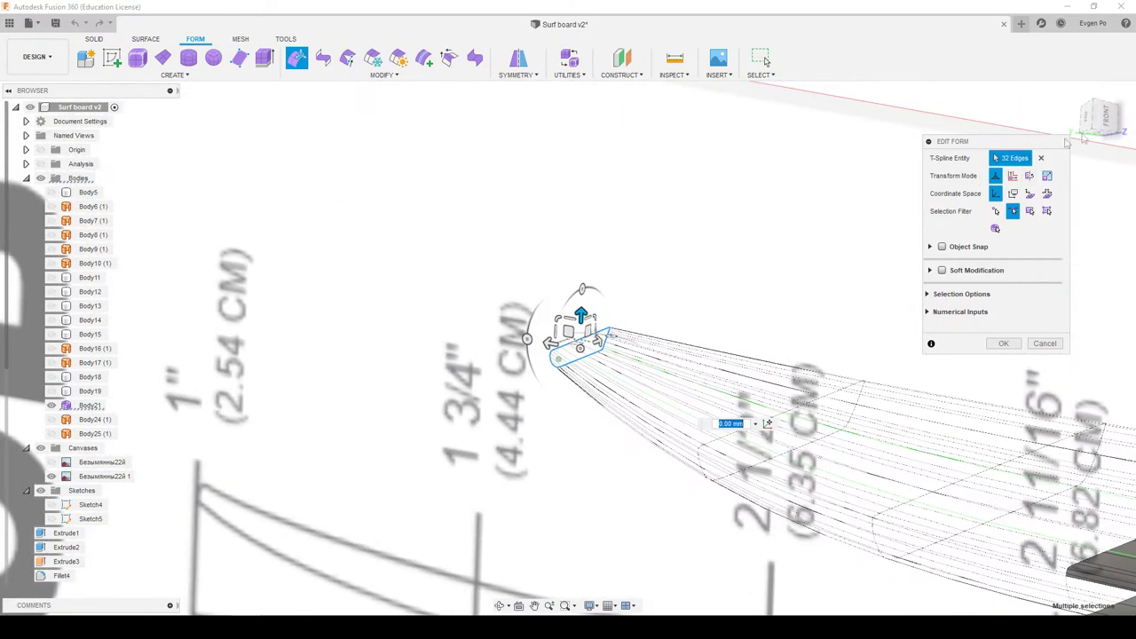
pyautogui.click(1108, 120)
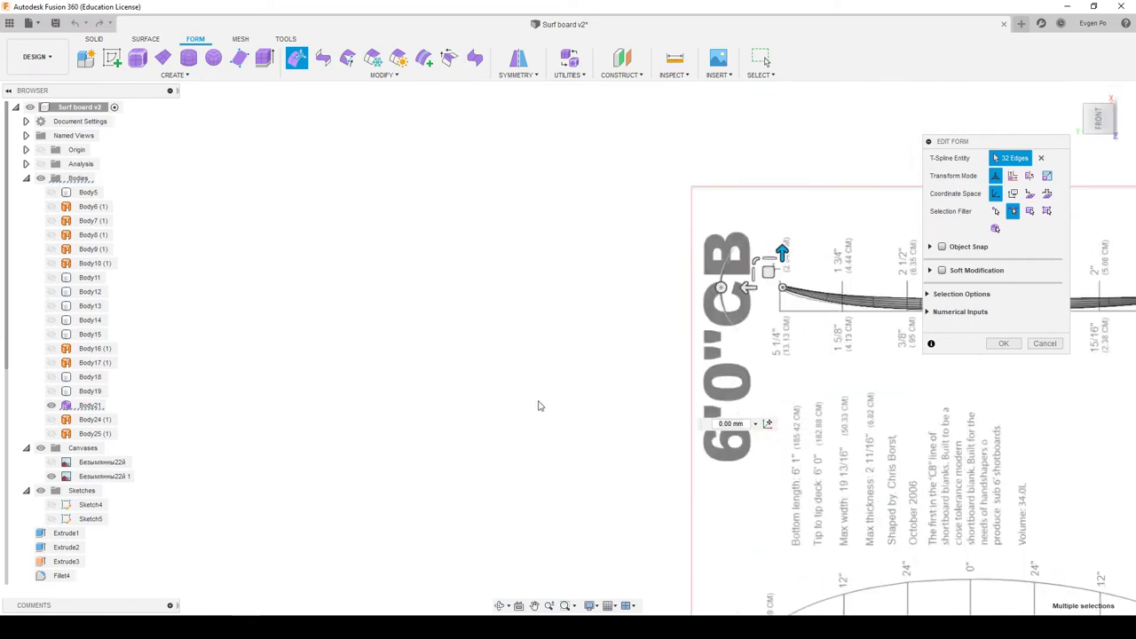
pyautogui.scroll(3, 708, 358)
pyautogui.scroll(3, 708, 364)
pyautogui.scroll(3, 709, 371)
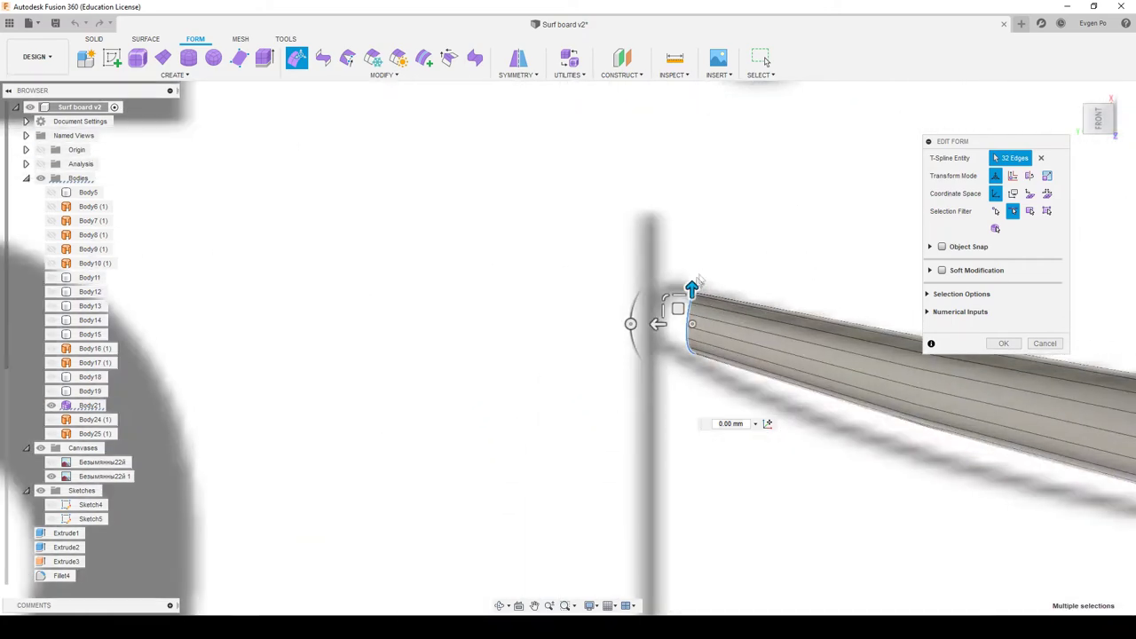
pyautogui.scroll(2, 710, 378)
pyautogui.moveTo(638, 346)
pyautogui.keyDown('alt'); pyautogui.mouseDown()
pyautogui.moveTo(613, 345)
pyautogui.moveTo(655, 350)
pyautogui.mouseUp(); pyautogui.keyUp('alt')
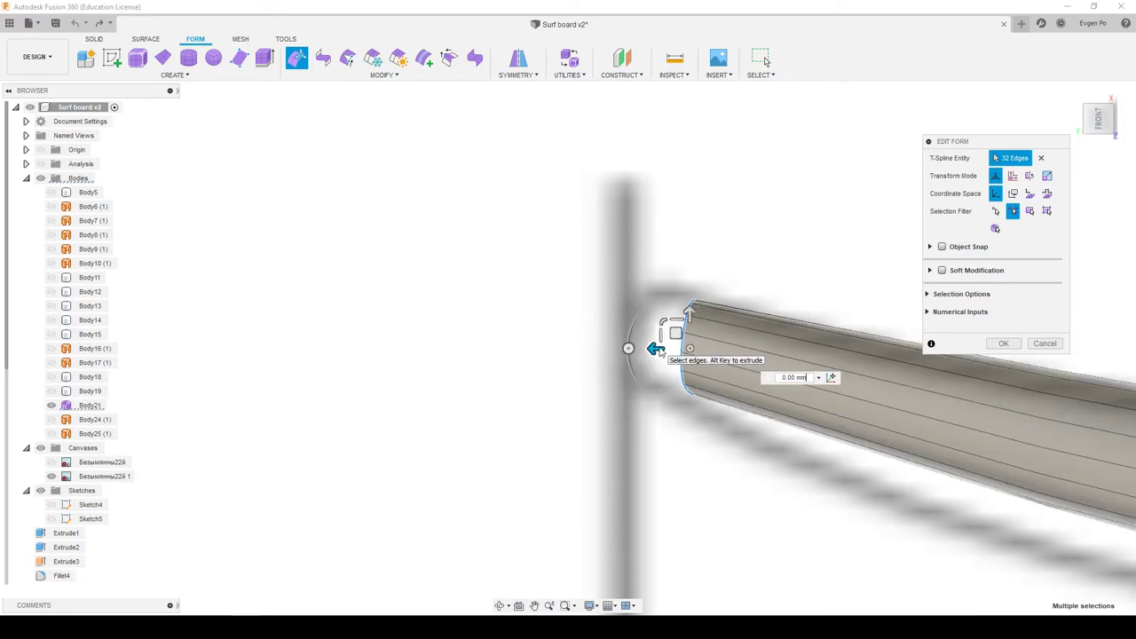
pyautogui.keyDown('alt'); pyautogui.moveTo(664, 330); pyautogui.dragTo(622, 314); pyautogui.keyUp('alt')
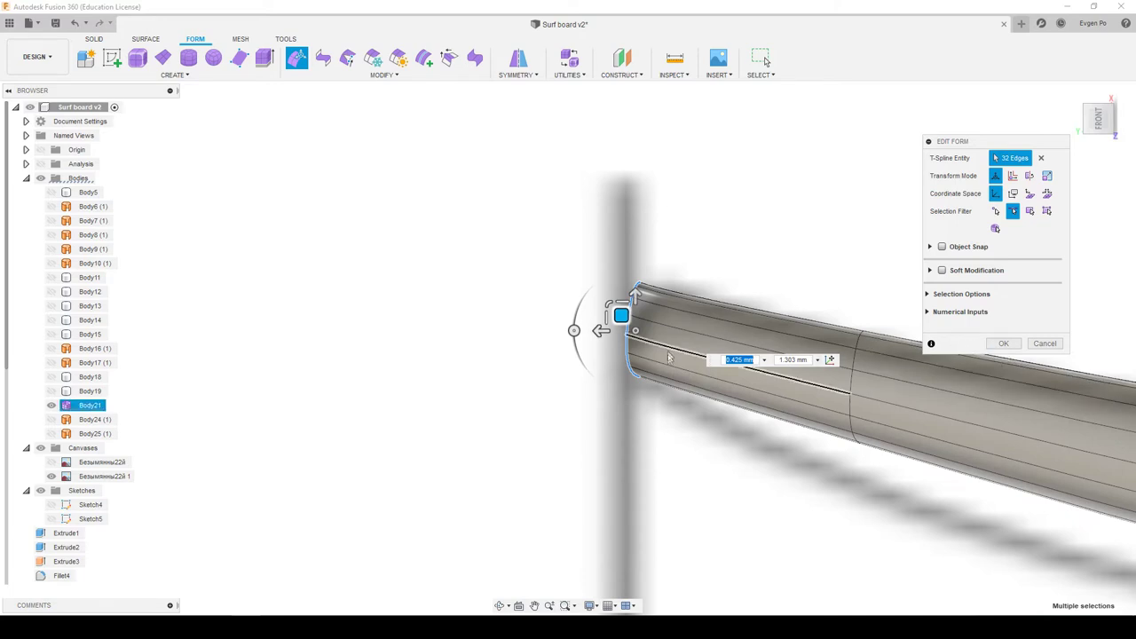
pyautogui.moveTo(634, 317)
pyautogui.mouseDown()
pyautogui.moveTo(646, 336)
pyautogui.moveTo(636, 325)
pyautogui.mouseUp()
# In right side view, scale the nose edges inward to narrow the board, then commit the edit
pyautogui.moveTo(568, 318)
pyautogui.keyDown('shift'); pyautogui.mouseDown(button='middle')
pyautogui.moveTo(498, 322)
pyautogui.moveTo(1099, 132)
pyautogui.mouseUp(button='middle'); pyautogui.keyUp('shift')
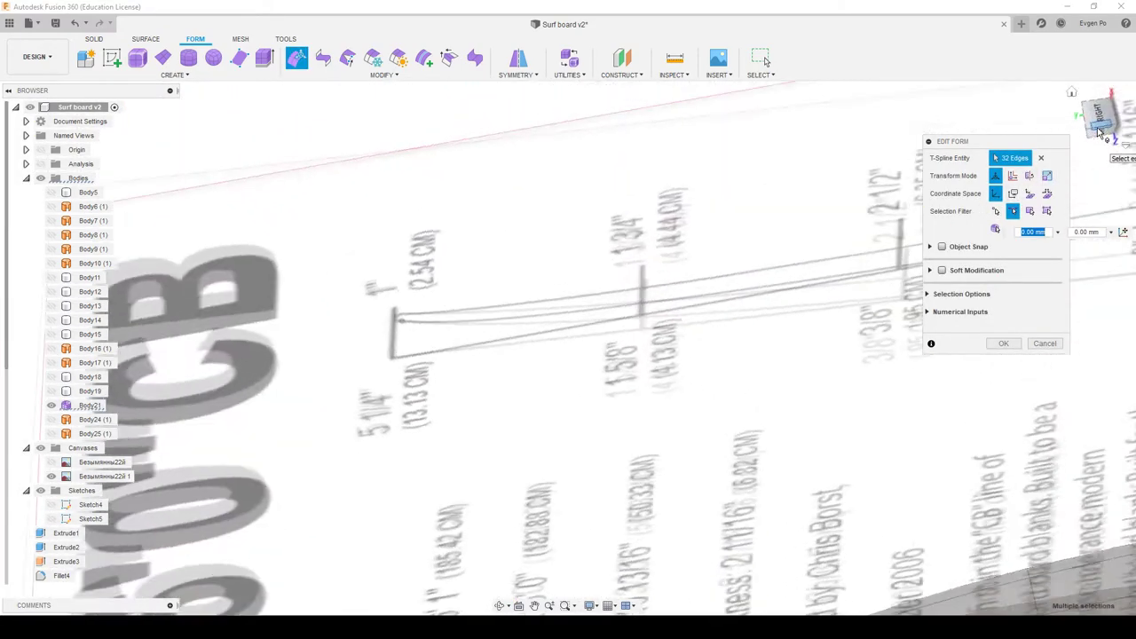
pyautogui.click(1100, 131)
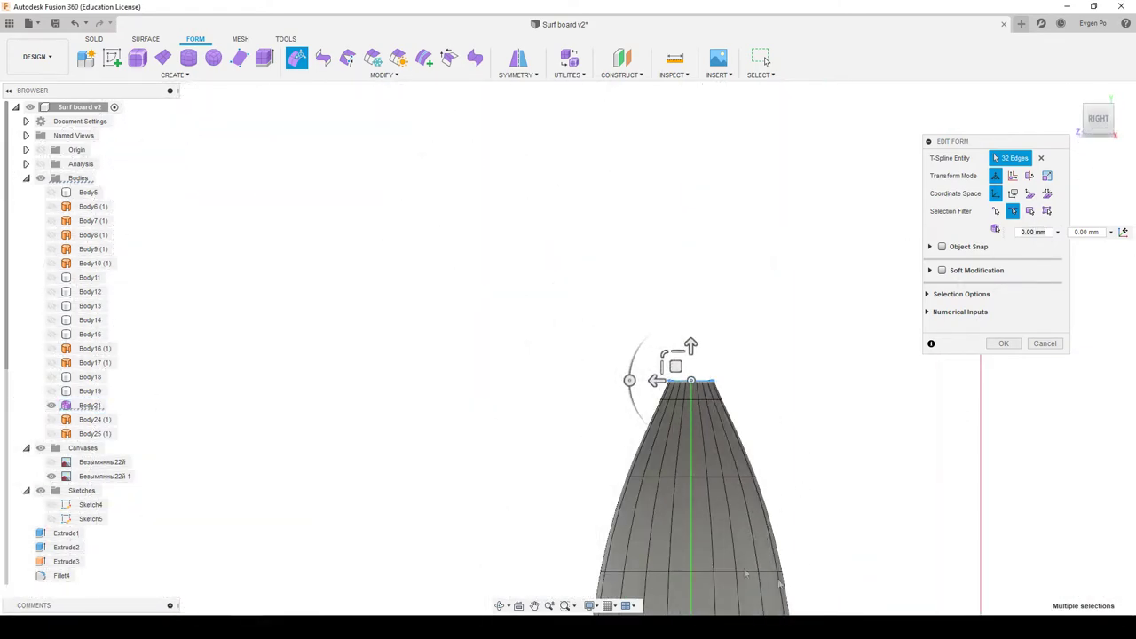
pyautogui.scroll(3, 745, 573)
pyautogui.scroll(2, 676, 263)
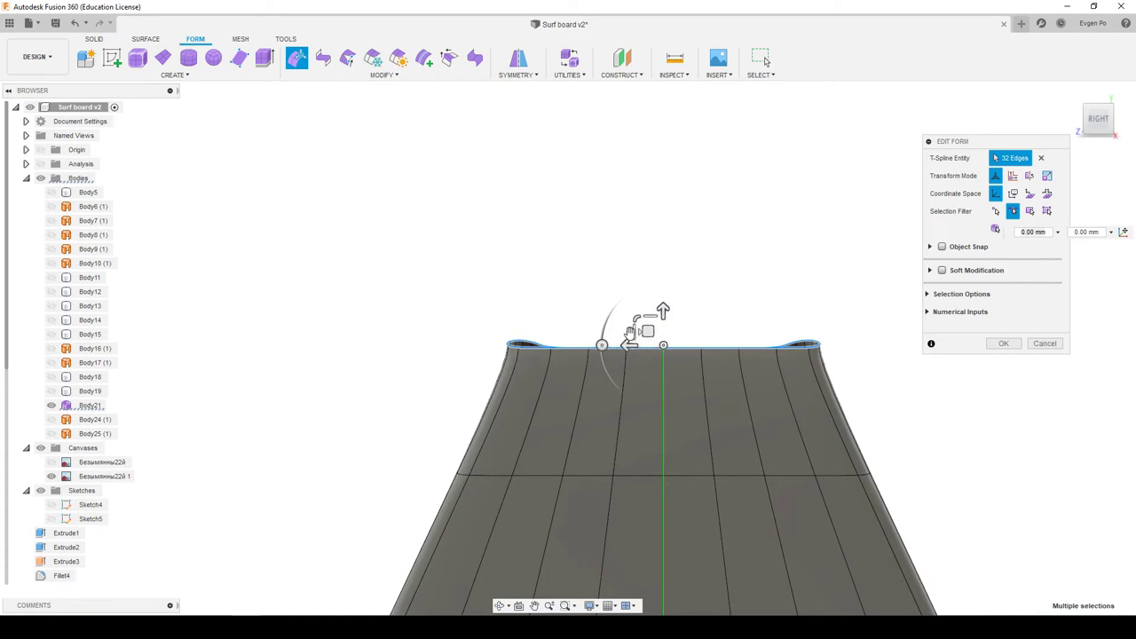
pyautogui.moveTo(630, 328); pyautogui.dragTo(637, 325)
pyautogui.moveTo(637, 325)
pyautogui.keyDown('shift'); pyautogui.mouseDown(button='middle')
pyautogui.moveTo(710, 386)
pyautogui.moveTo(781, 385)
pyautogui.moveTo(814, 433)
pyautogui.mouseUp(button='middle'); pyautogui.keyUp('shift')
pyautogui.moveTo(473, 378)
pyautogui.keyDown('shift'); pyautogui.mouseDown(button='middle')
pyautogui.moveTo(447, 400)
pyautogui.moveTo(441, 383)
pyautogui.moveTo(462, 391)
pyautogui.mouseUp(button='middle'); pyautogui.keyUp('shift')
pyautogui.click(1003, 344)
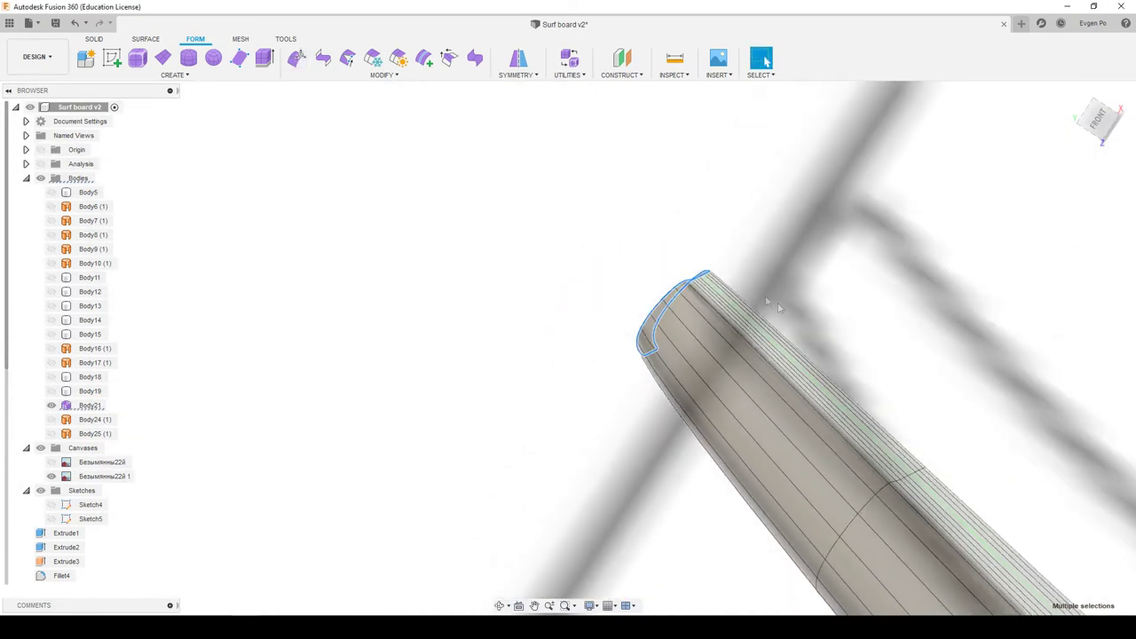
# Fill the nose hole in Collapse mode with Maintain Crease Edges left unticked
pyautogui.click(385, 76)
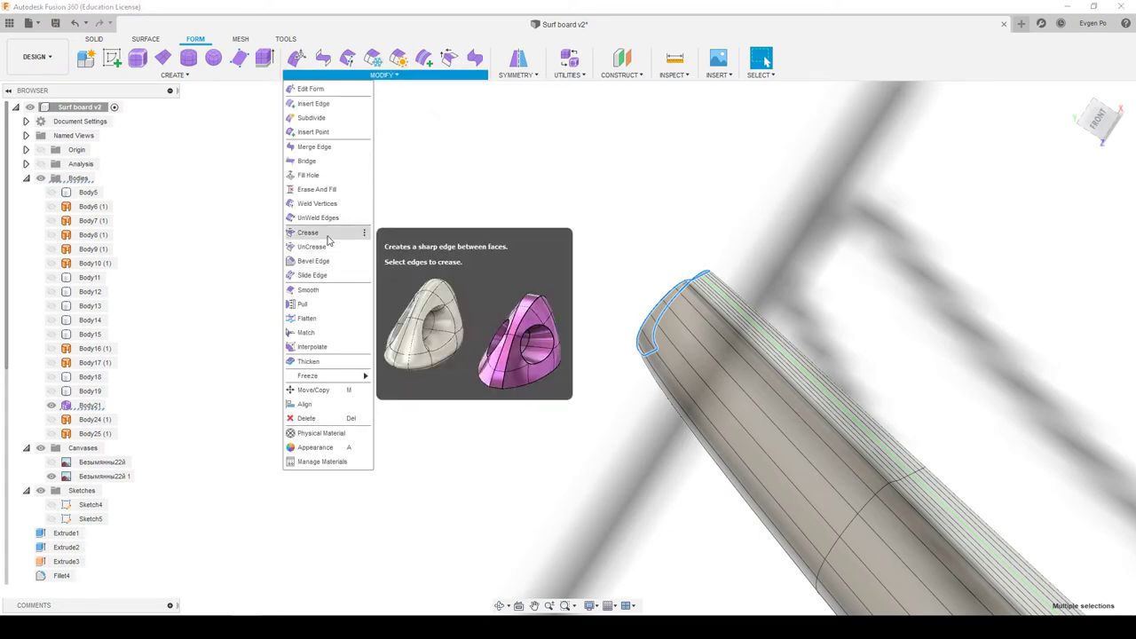
pyautogui.click(324, 175)
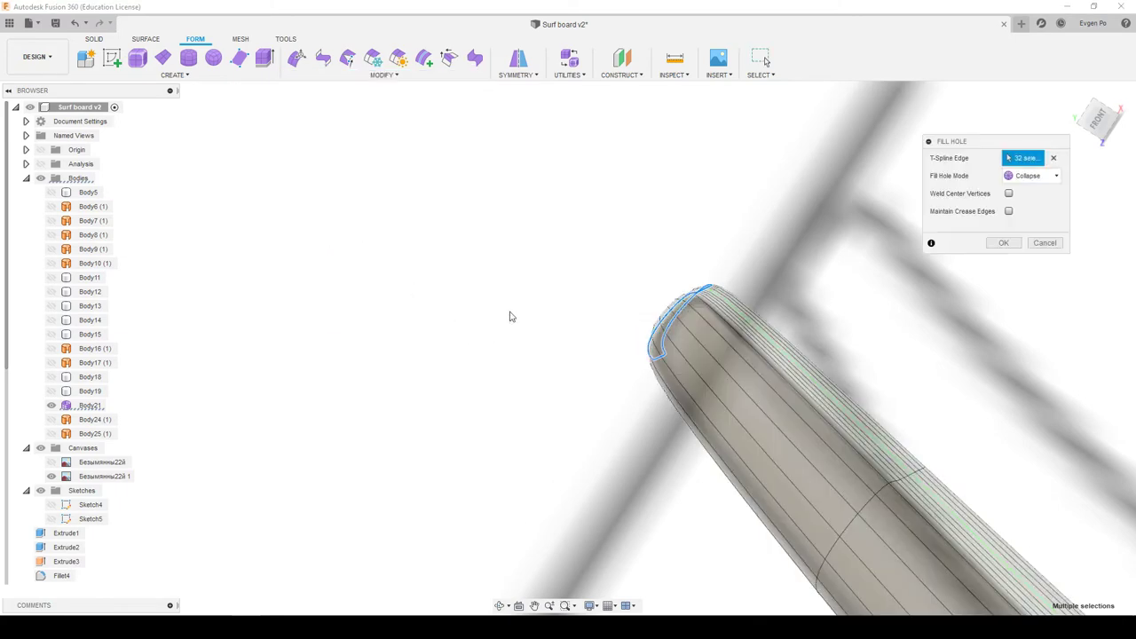
pyautogui.scroll(-5, 500, 347)
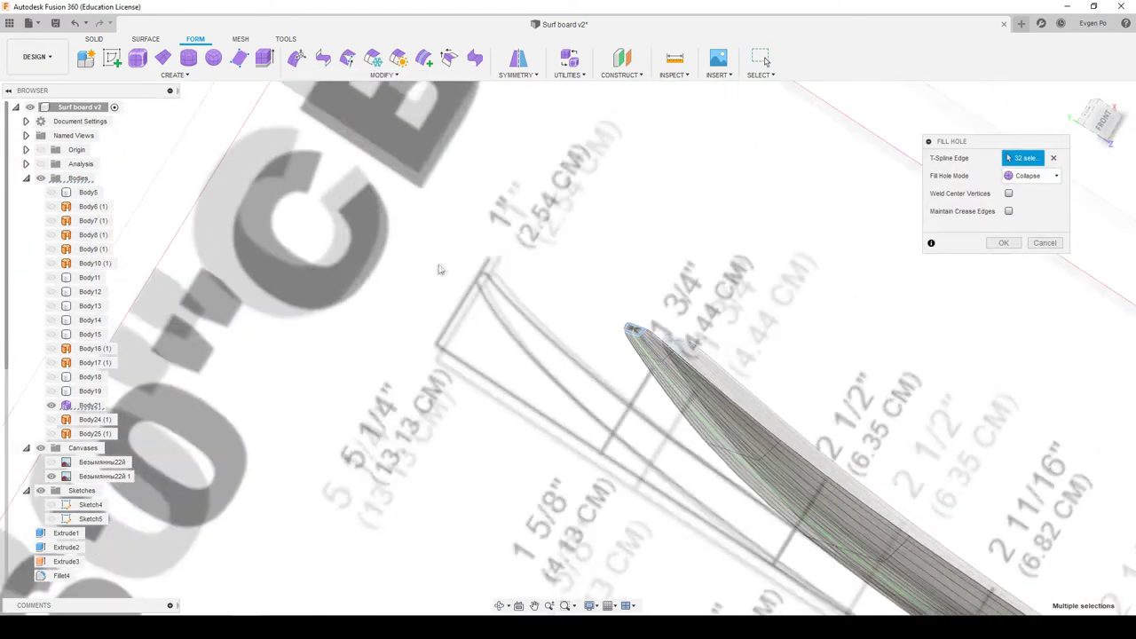
pyautogui.scroll(5, 754, 397)
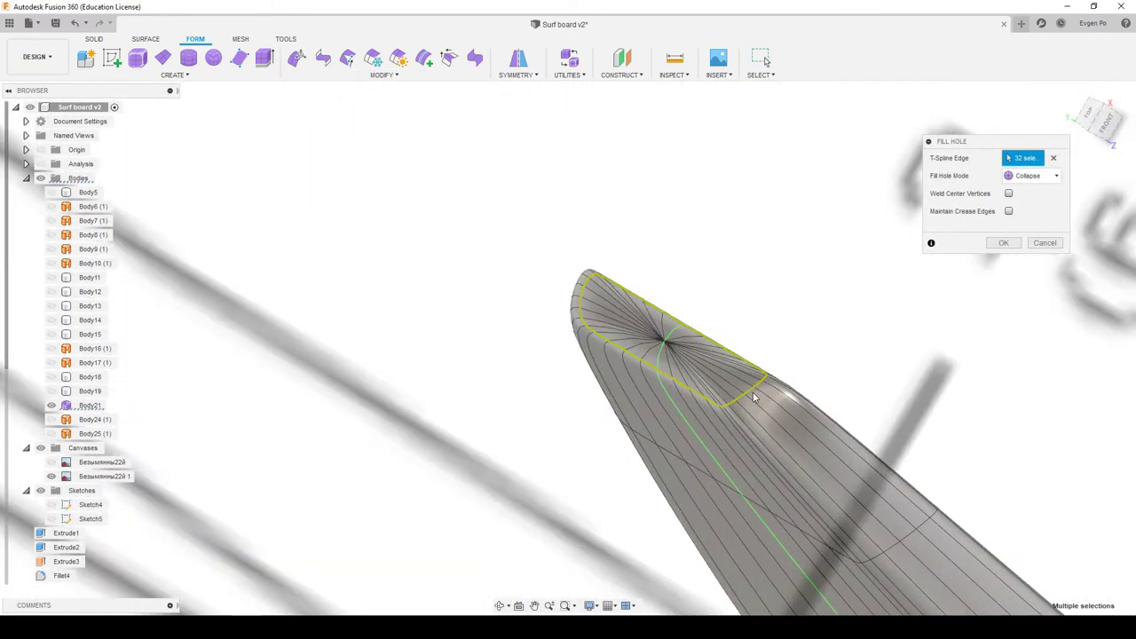
pyautogui.click(1010, 212)
pyautogui.click(1010, 212)
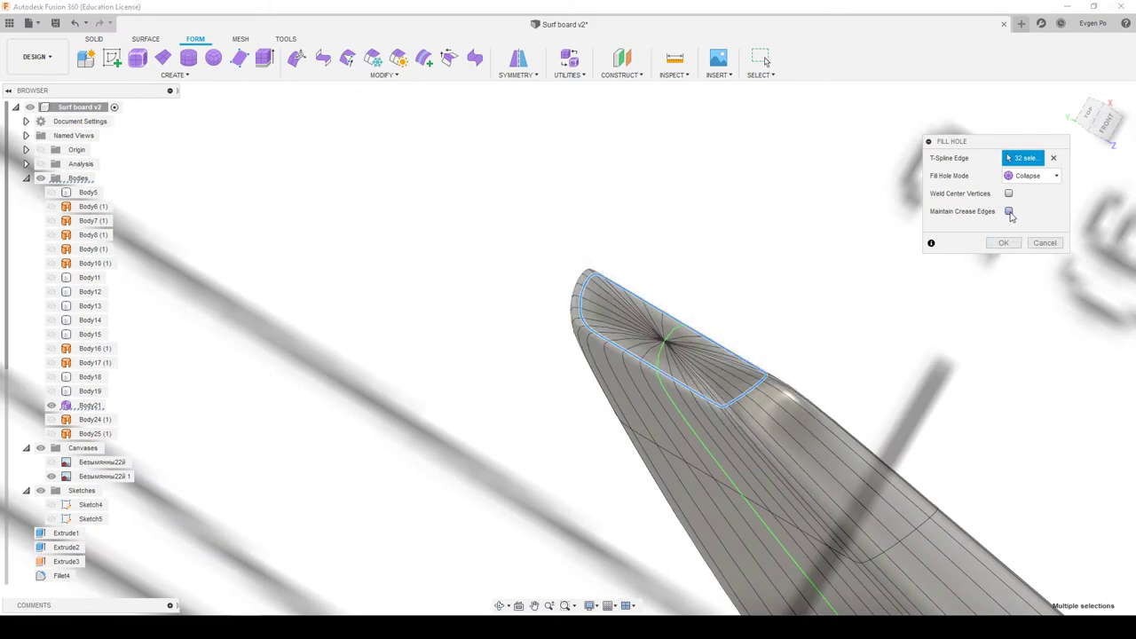
pyautogui.click(1007, 245)
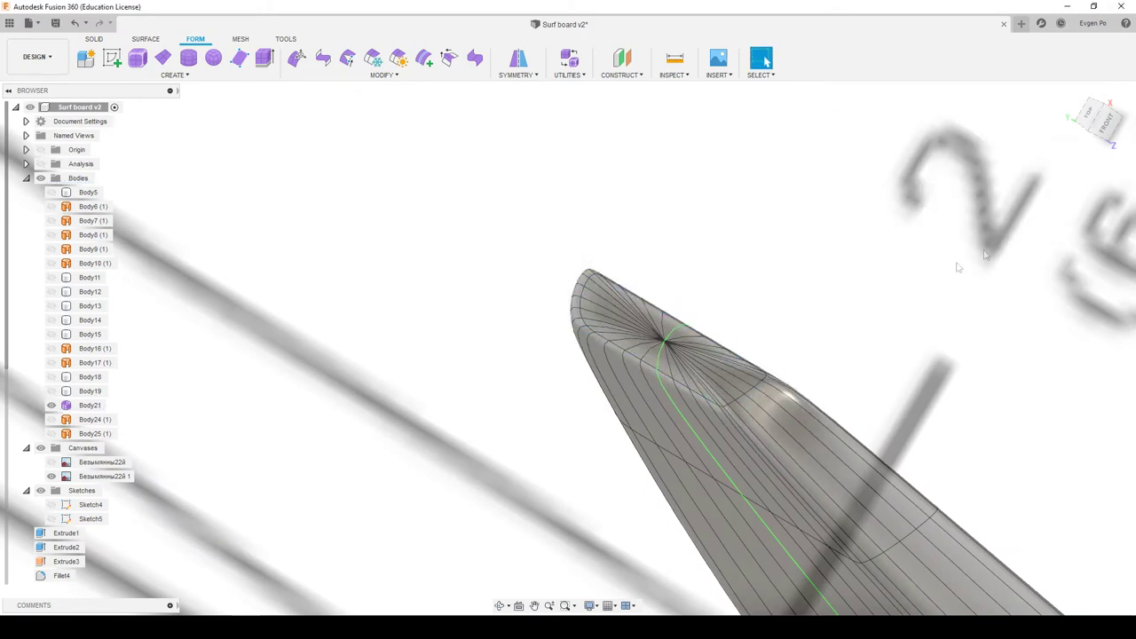
pyautogui.click(297, 59)
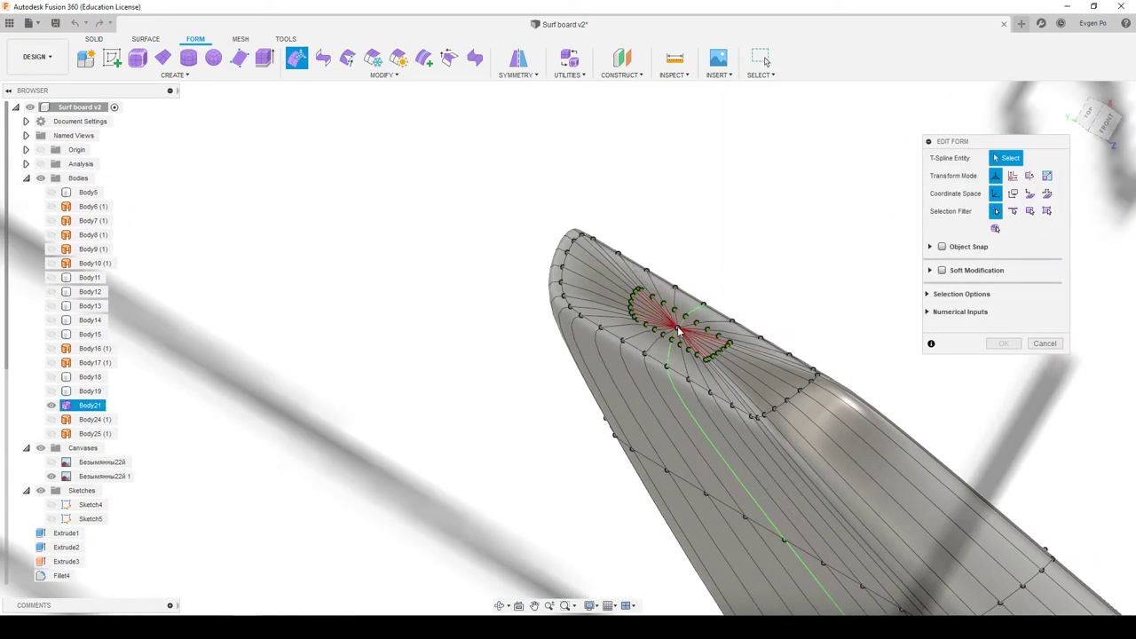
pyautogui.click(677, 330)
pyautogui.keyDown('shift'); pyautogui.moveTo(677, 330); pyautogui.dragTo(699, 309, button='middle'); pyautogui.keyUp('shift')
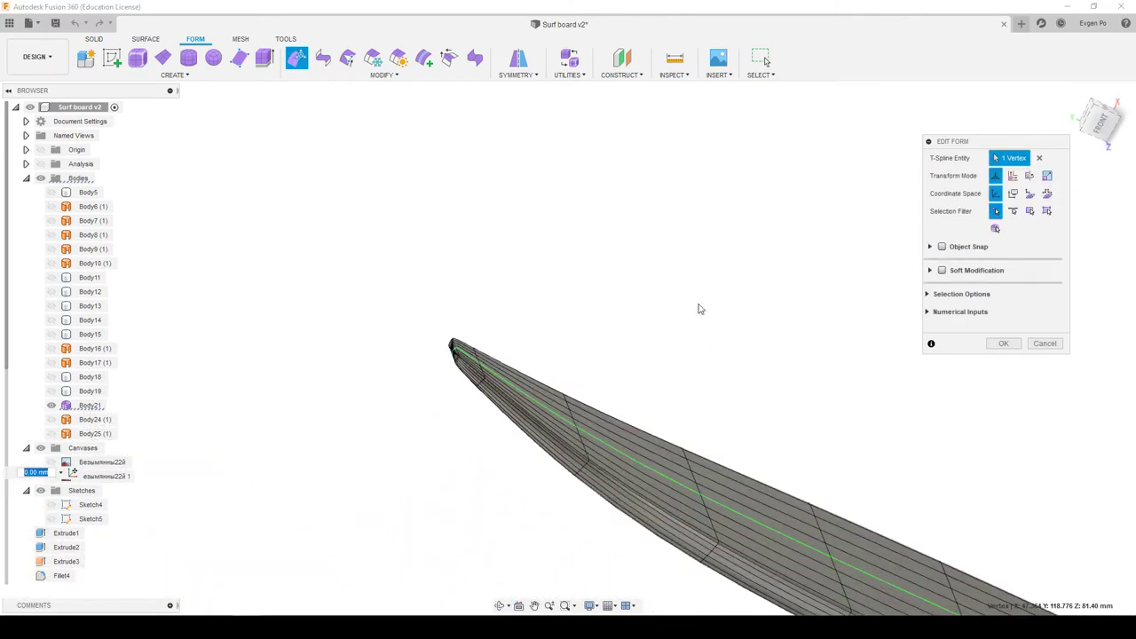
pyautogui.moveTo(675, 298)
pyautogui.keyDown('shift'); pyautogui.mouseDown(button='middle')
pyautogui.moveTo(706, 318)
pyautogui.moveTo(522, 428)
pyautogui.mouseUp(button='middle'); pyautogui.keyUp('shift')
pyautogui.keyDown('shift'); pyautogui.moveTo(664, 457); pyautogui.dragTo(994, 437, button='middle'); pyautogui.keyUp('shift')
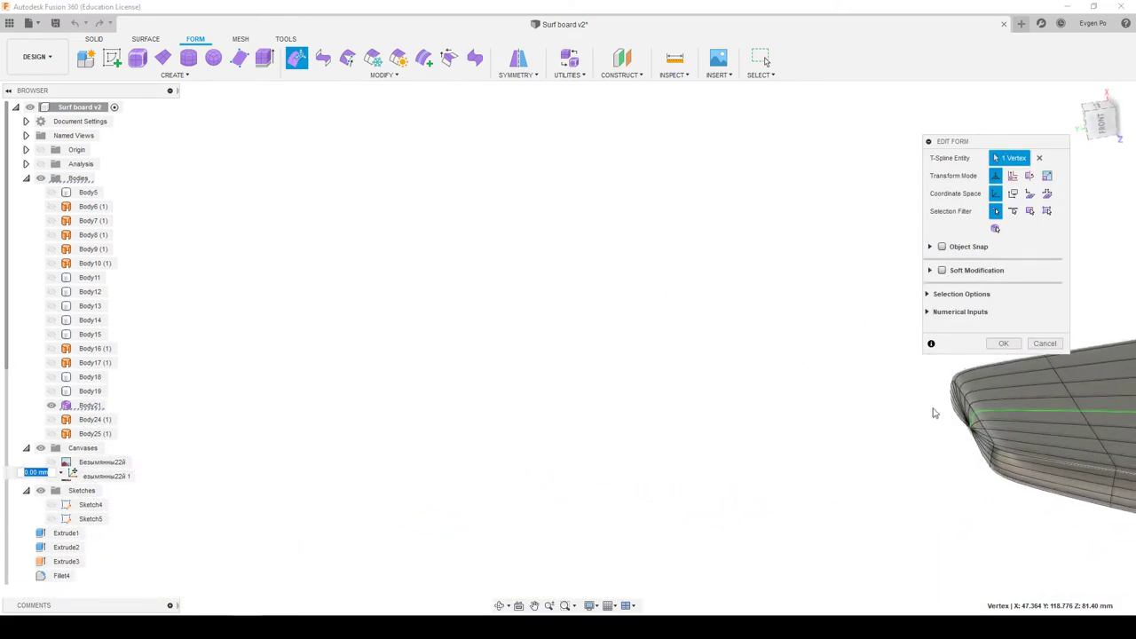
pyautogui.hotkey('alt', '3')
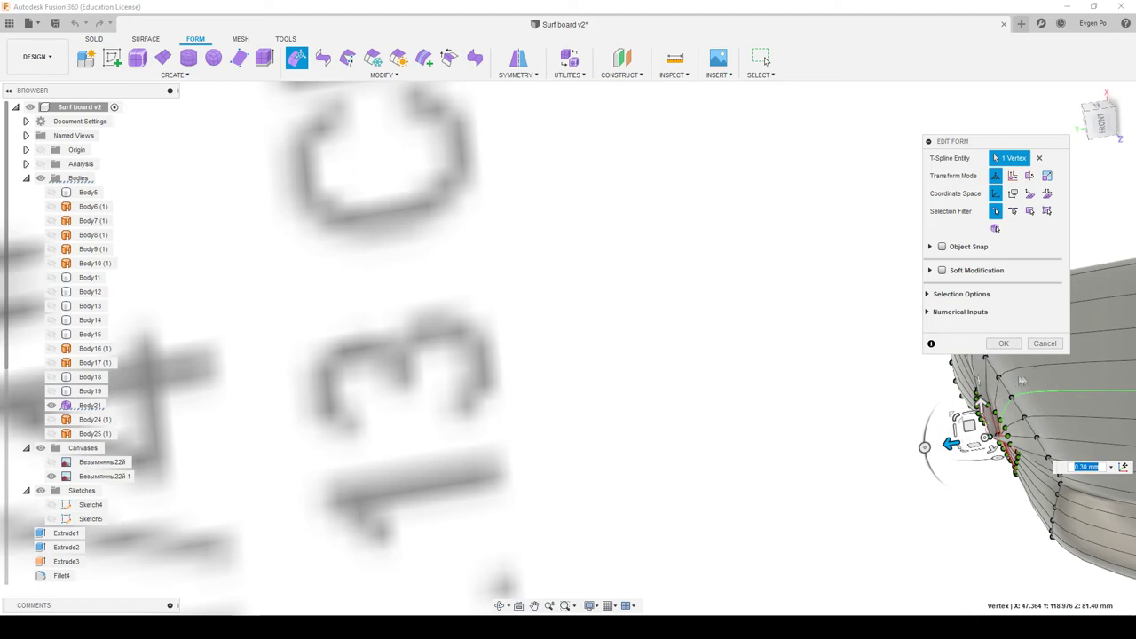
pyautogui.click(1045, 343)
pyautogui.moveTo(1039, 350)
pyautogui.keyDown('shift'); pyautogui.mouseDown(button='middle')
pyautogui.moveTo(975, 381)
pyautogui.moveTo(735, 392)
pyautogui.moveTo(713, 379)
pyautogui.mouseUp(button='middle'); pyautogui.keyUp('shift')
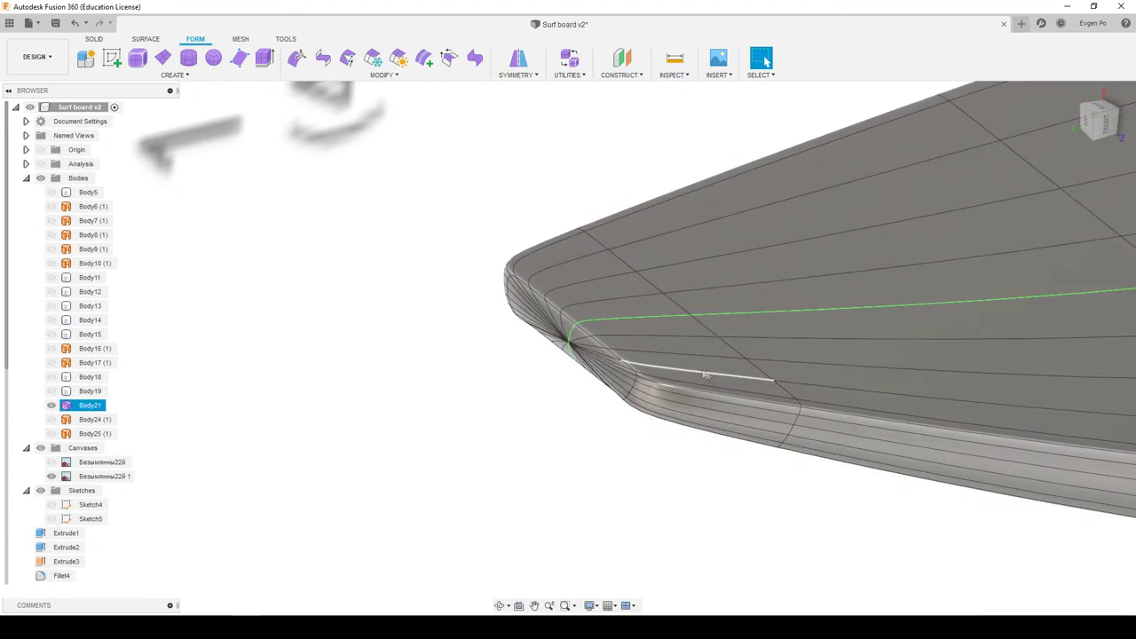
pyautogui.click(655, 344)
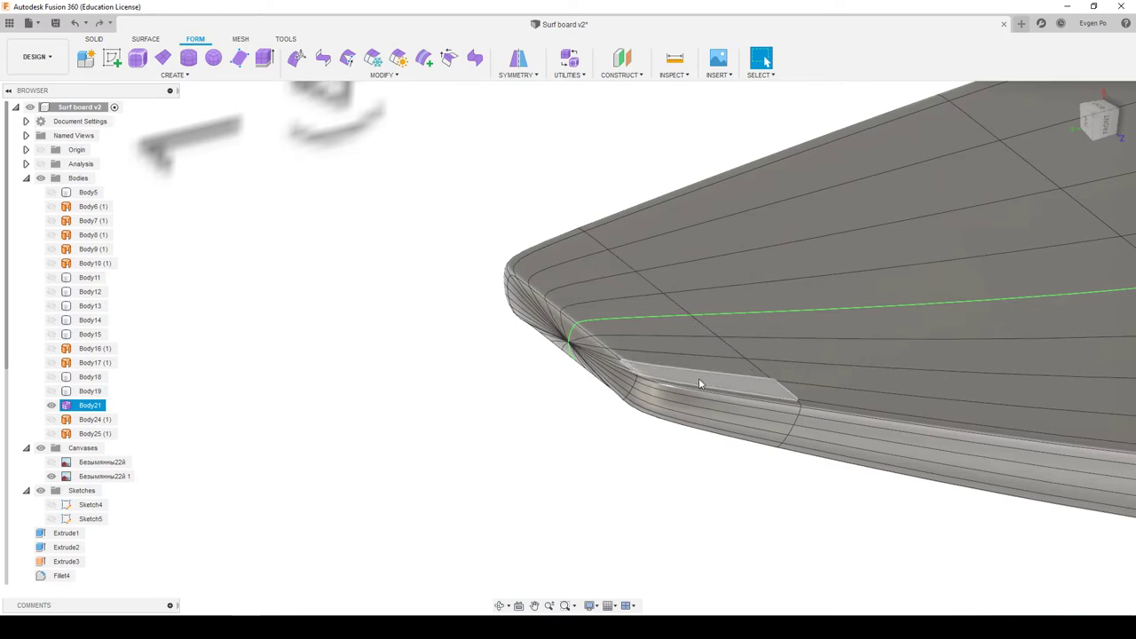
pyautogui.keyDown('shift'); pyautogui.moveTo(699, 384); pyautogui.dragTo(472, 305, button='middle'); pyautogui.keyUp('shift')
pyautogui.scroll(-2, 471, 306)
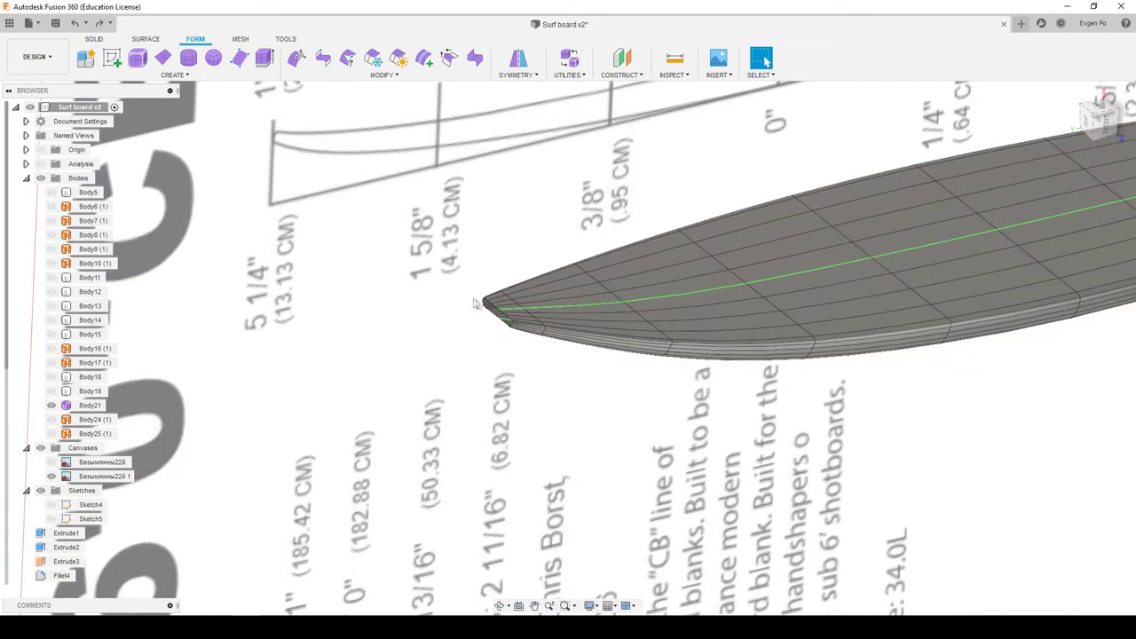
pyautogui.keyDown('shift'); pyautogui.moveTo(575, 328); pyautogui.dragTo(546, 331, button='middle'); pyautogui.keyUp('shift')
pyautogui.scroll(2, 350, 348)
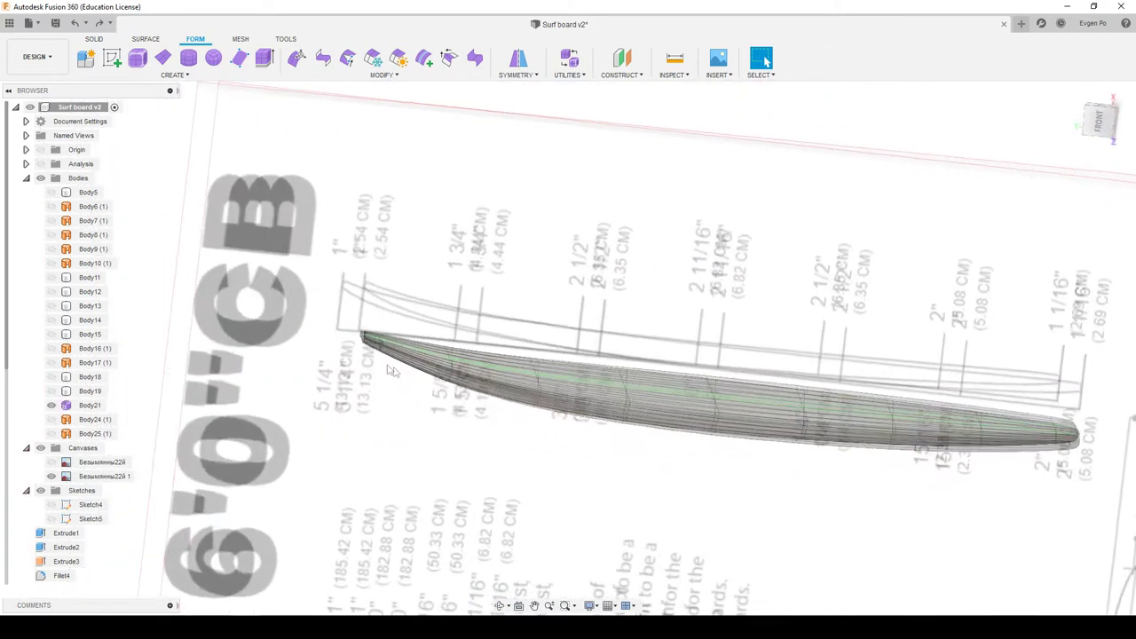
pyautogui.scroll(3, 349, 348)
pyautogui.scroll(2, 349, 346)
pyautogui.moveTo(302, 311)
pyautogui.keyDown('shift'); pyautogui.mouseDown(button='middle')
pyautogui.moveTo(261, 279)
pyautogui.moveTo(1014, 402)
pyautogui.mouseUp(button='middle'); pyautogui.keyUp('shift')
pyautogui.scroll(2, 238, 265)
pyautogui.scroll(-3, 238, 265)
pyautogui.scroll(-3, 237, 265)
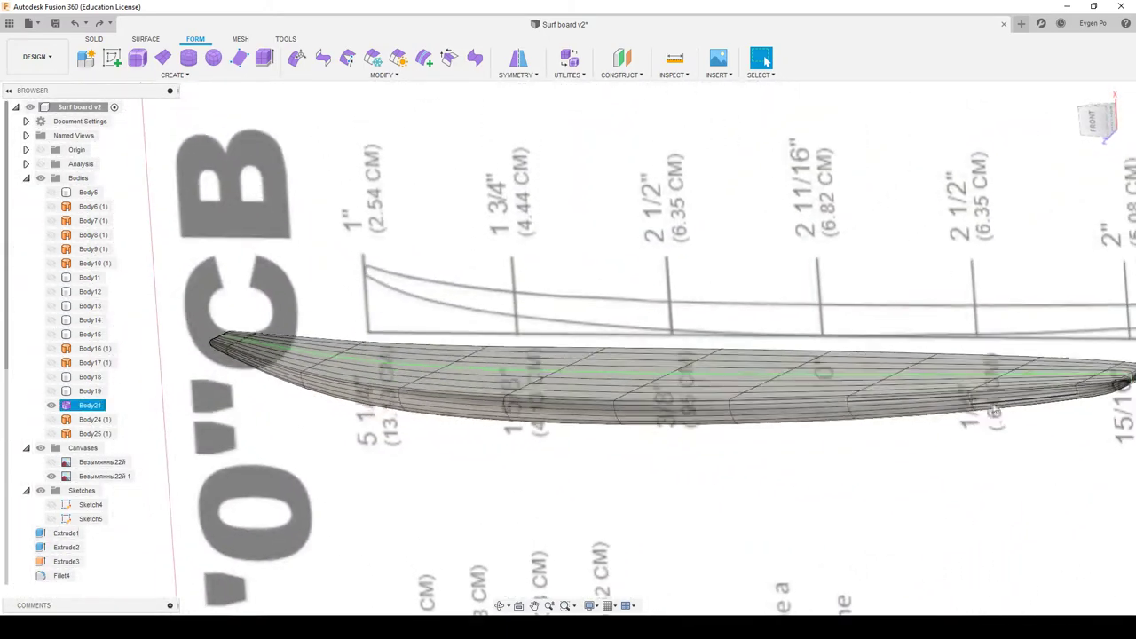
pyautogui.scroll(-2, 1014, 402)
pyautogui.scroll(3, 1015, 402)
pyautogui.scroll(3, 844, 390)
pyautogui.scroll(2, 837, 375)
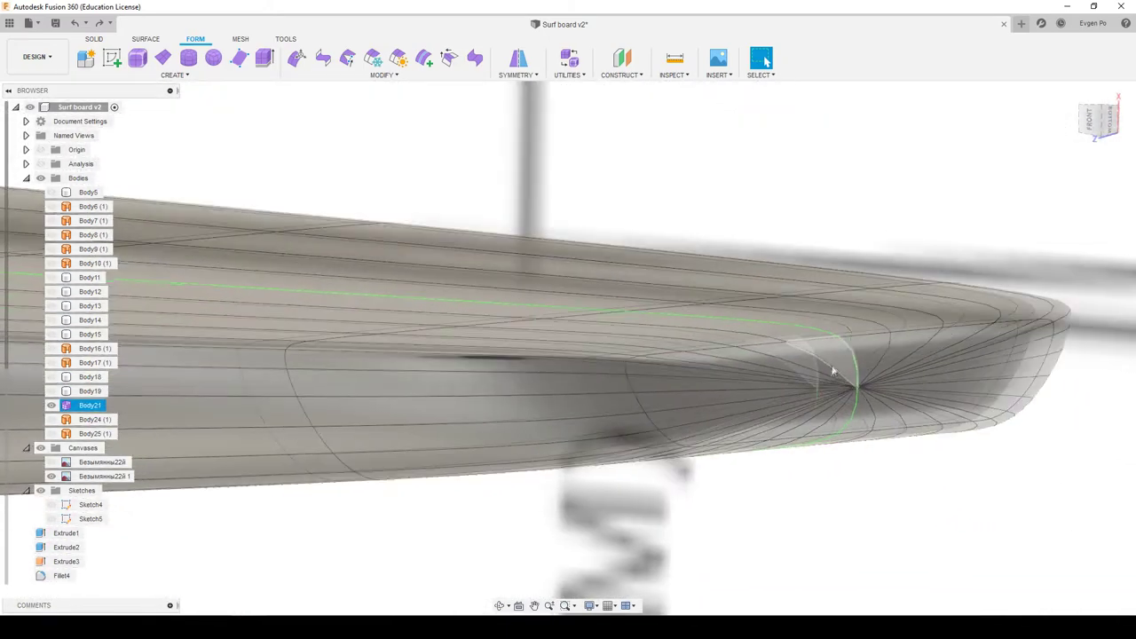
pyautogui.scroll(2, 917, 377)
pyautogui.scroll(-2, 917, 377)
pyautogui.scroll(-2, 338, 431)
pyautogui.scroll(-2, 142, 416)
pyautogui.scroll(-1, 145, 411)
pyautogui.scroll(-2, 145, 409)
pyautogui.scroll(-2, 133, 414)
pyautogui.keyDown('shift'); pyautogui.moveTo(125, 417); pyautogui.dragTo(89, 437, button='middle'); pyautogui.keyUp('shift')
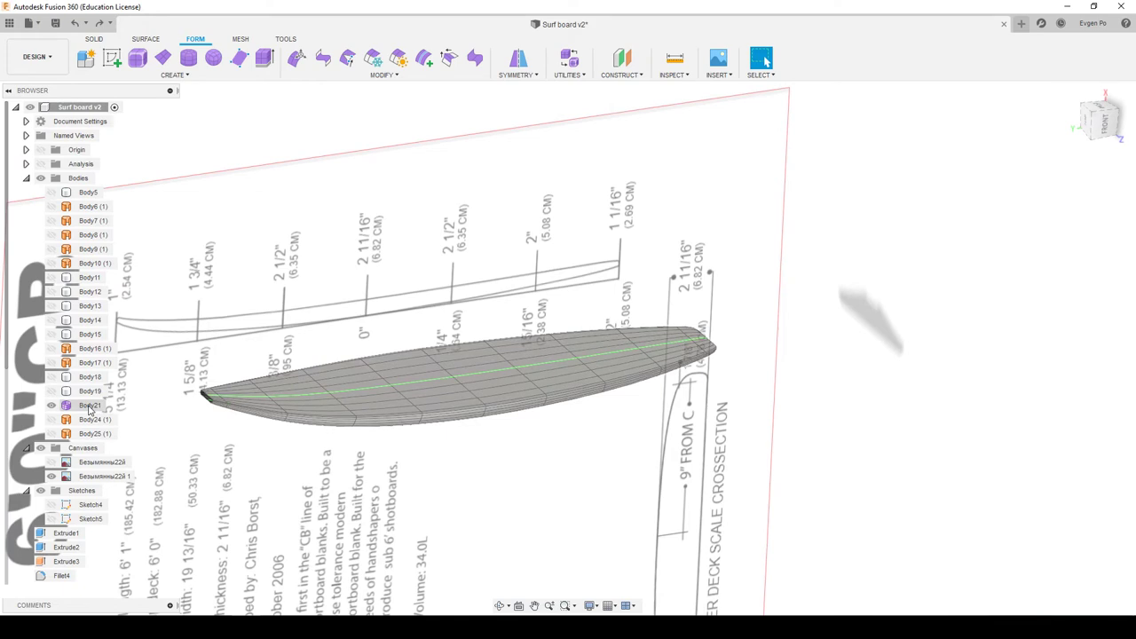
pyautogui.rightClick(90, 410)
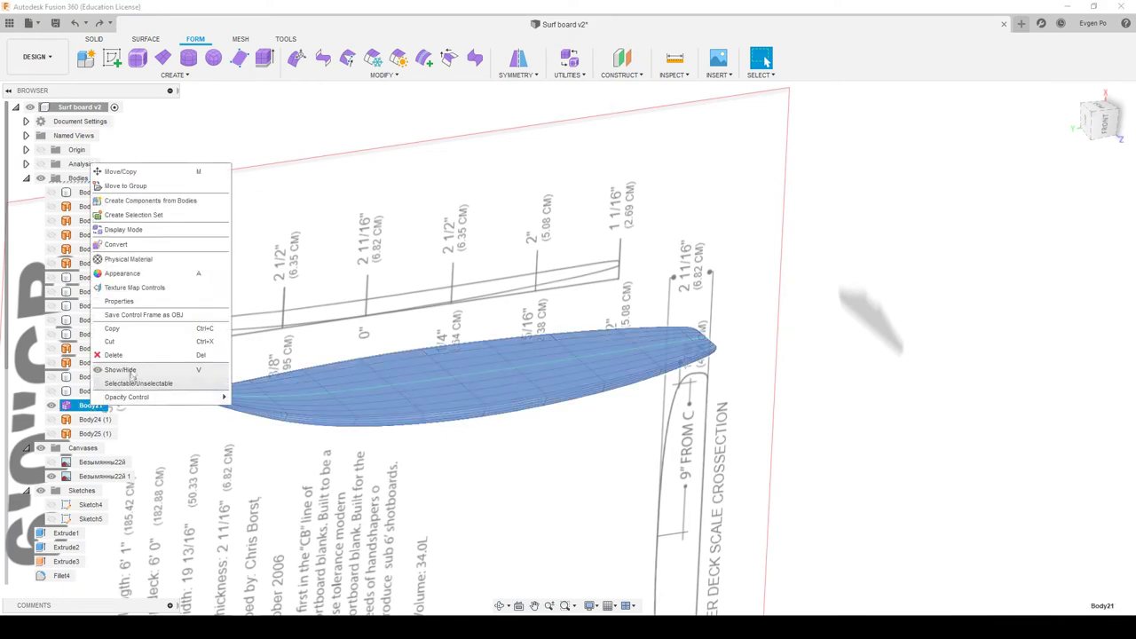
# Convert the T-spline Body21 into the solid body Body30 (1)
pyautogui.click(117, 244)
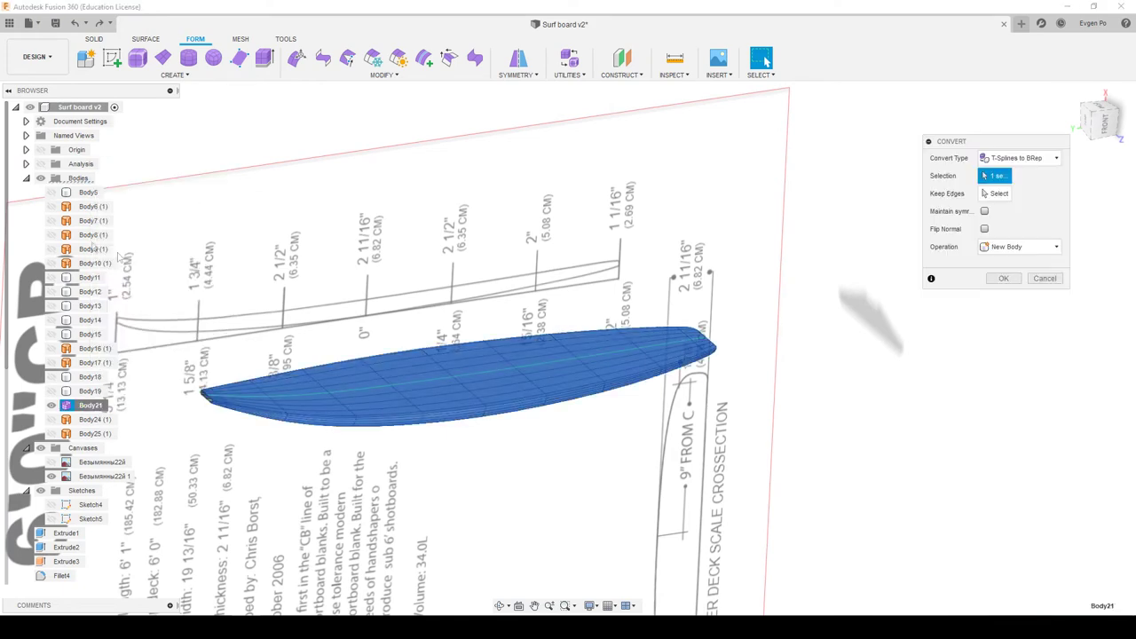
pyautogui.click(1006, 279)
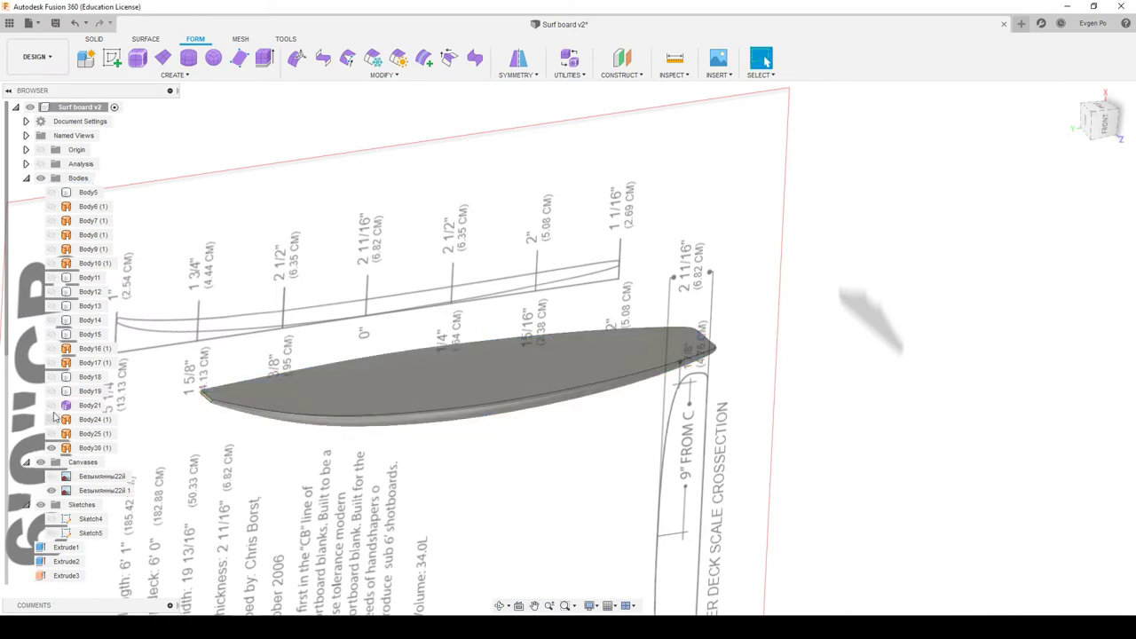
pyautogui.keyDown('shift'); pyautogui.moveTo(870, 320); pyautogui.dragTo(532, 397, button='middle'); pyautogui.keyUp('shift')
pyautogui.scroll(5, 653, 367)
pyautogui.moveTo(653, 366)
pyautogui.keyDown('shift'); pyautogui.mouseDown(button='middle')
pyautogui.moveTo(565, 320)
pyautogui.moveTo(503, 235)
pyautogui.moveTo(571, 376)
pyautogui.moveTo(718, 324)
pyautogui.moveTo(533, 363)
pyautogui.moveTo(704, 393)
pyautogui.moveTo(641, 108)
pyautogui.mouseUp(button='middle'); pyautogui.keyUp('shift')
# Apply Zebra Analysis to the board, inspect the striped nose from several angles, then cancel it
pyautogui.click(674, 75)
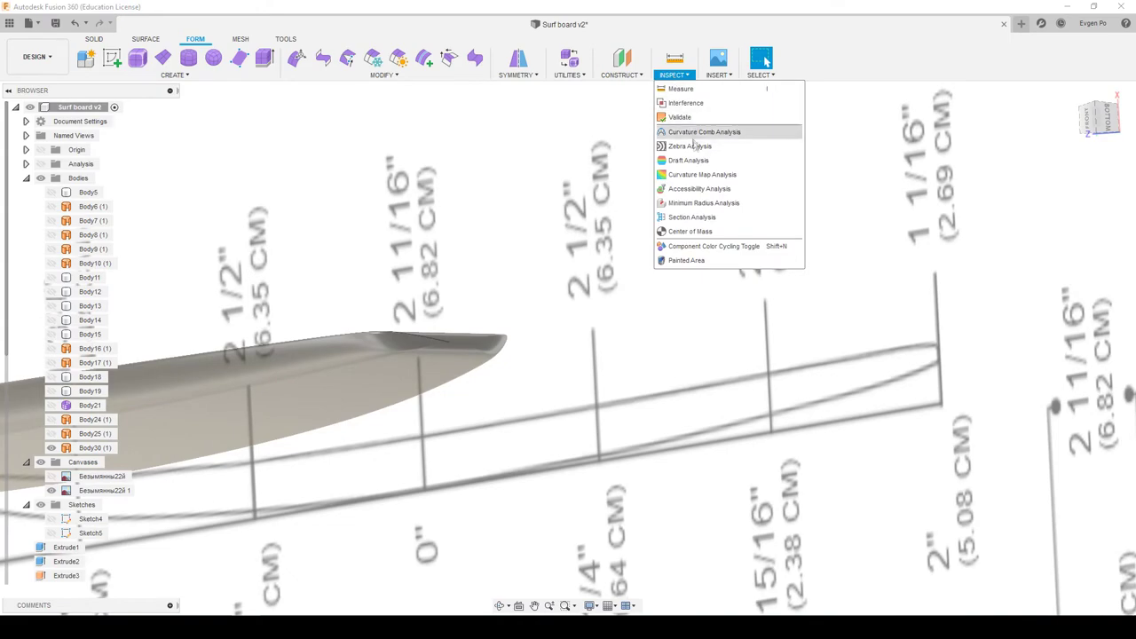
pyautogui.click(696, 147)
pyautogui.click(395, 381)
pyautogui.scroll(3, 395, 381)
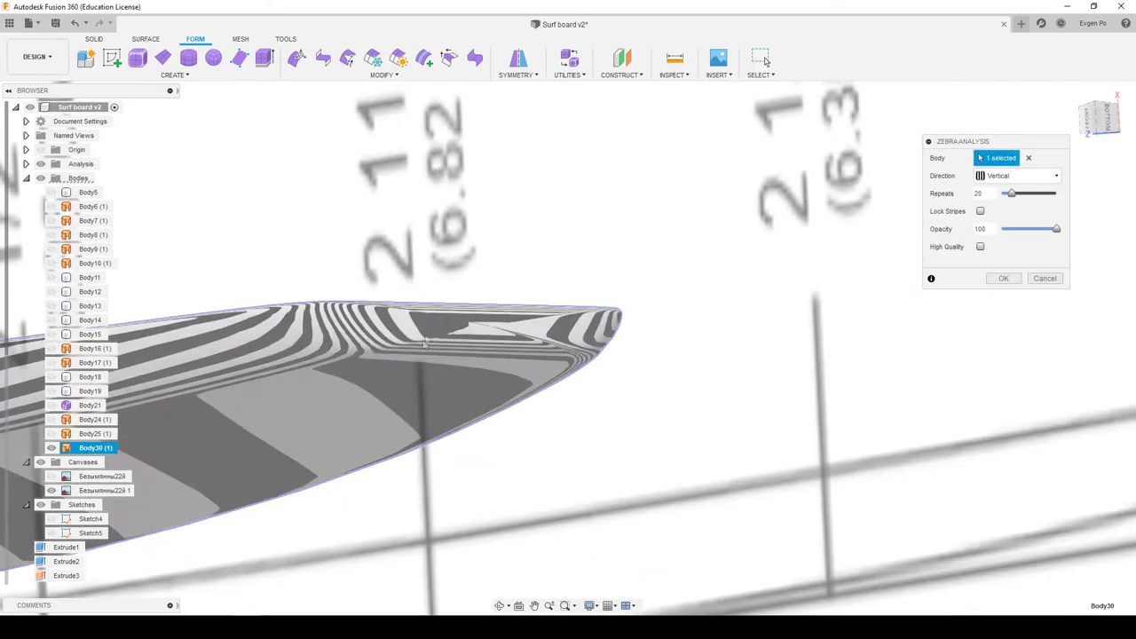
pyautogui.keyDown('shift'); pyautogui.moveTo(395, 381); pyautogui.dragTo(552, 332, button='middle'); pyautogui.keyUp('shift')
pyautogui.scroll(2, 553, 332)
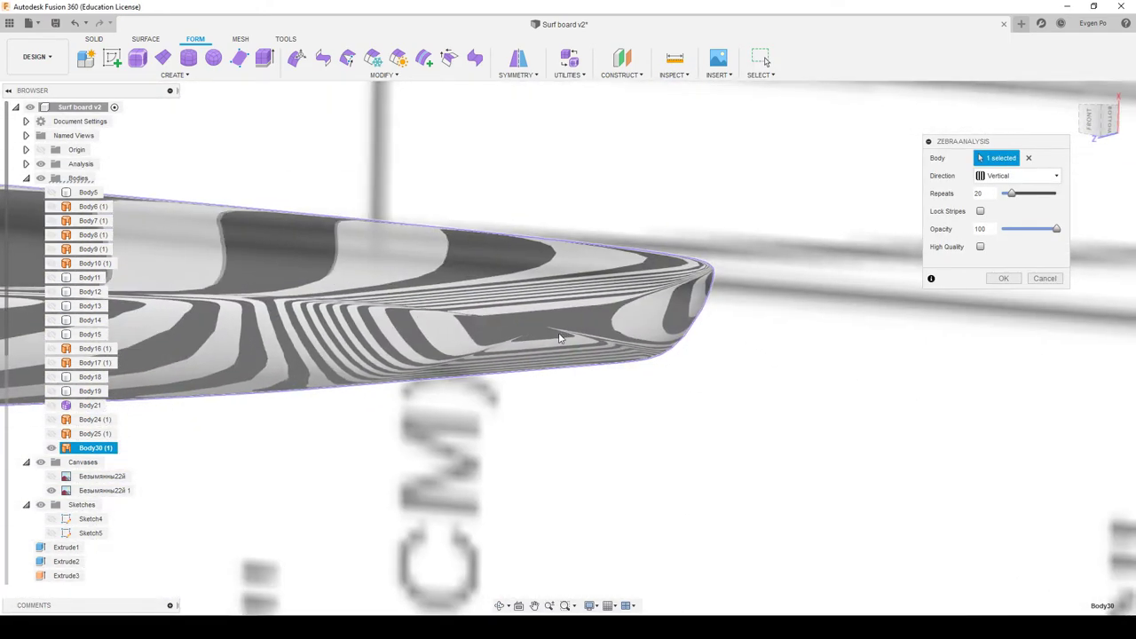
pyautogui.scroll(2, 564, 330)
pyautogui.scroll(2, 565, 331)
pyautogui.scroll(2, 566, 333)
pyautogui.keyDown('shift'); pyautogui.moveTo(566, 333); pyautogui.dragTo(957, 295, button='middle'); pyautogui.keyUp('shift')
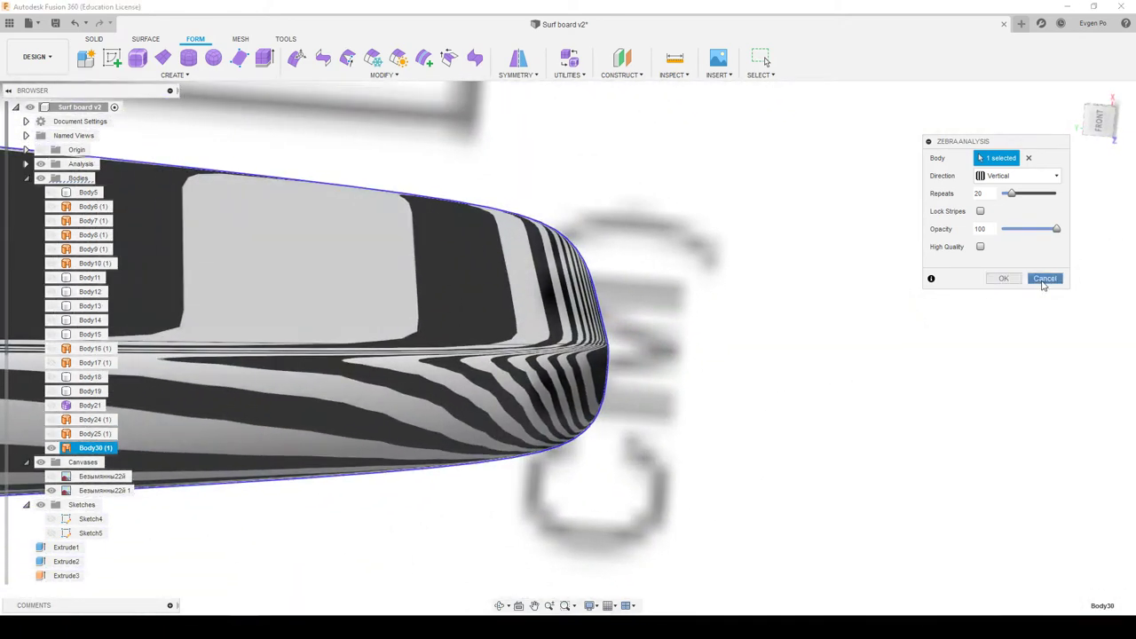
pyautogui.click(1045, 278)
pyautogui.scroll(-3, 914, 355)
pyautogui.moveTo(914, 355)
pyautogui.keyDown('shift'); pyautogui.mouseDown(button='middle')
pyautogui.moveTo(940, 372)
pyautogui.moveTo(373, 311)
pyautogui.mouseUp(button='middle'); pyautogui.keyUp('shift')
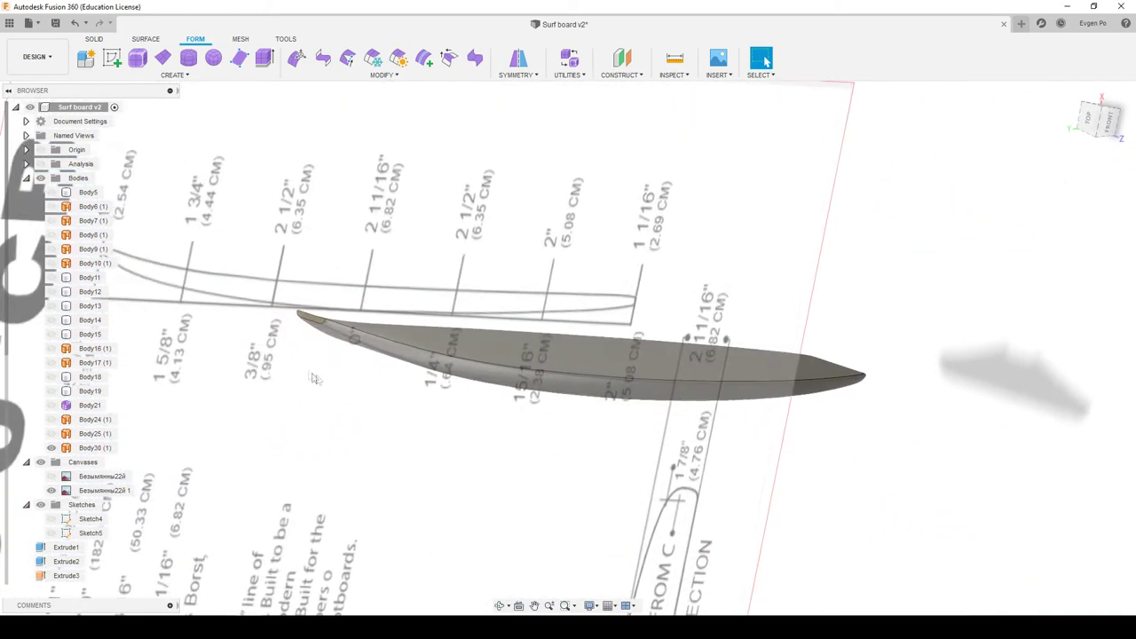
pyautogui.scroll(3, 355, 301)
pyautogui.scroll(2, 355, 302)
pyautogui.scroll(2, 432, 330)
pyautogui.scroll(2, 432, 331)
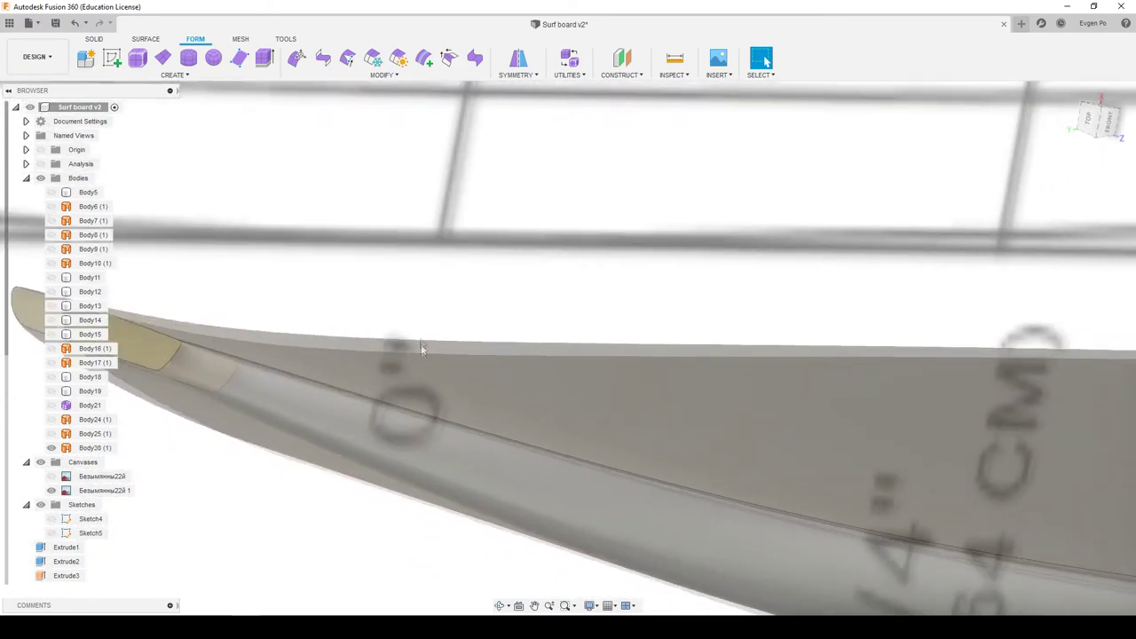
pyautogui.moveTo(433, 331)
pyautogui.keyDown('shift'); pyautogui.mouseDown(button='middle')
pyautogui.moveTo(267, 368)
pyautogui.moveTo(325, 361)
pyautogui.moveTo(350, 257)
pyautogui.mouseUp(button='middle'); pyautogui.keyUp('shift')
pyautogui.click(214, 76)
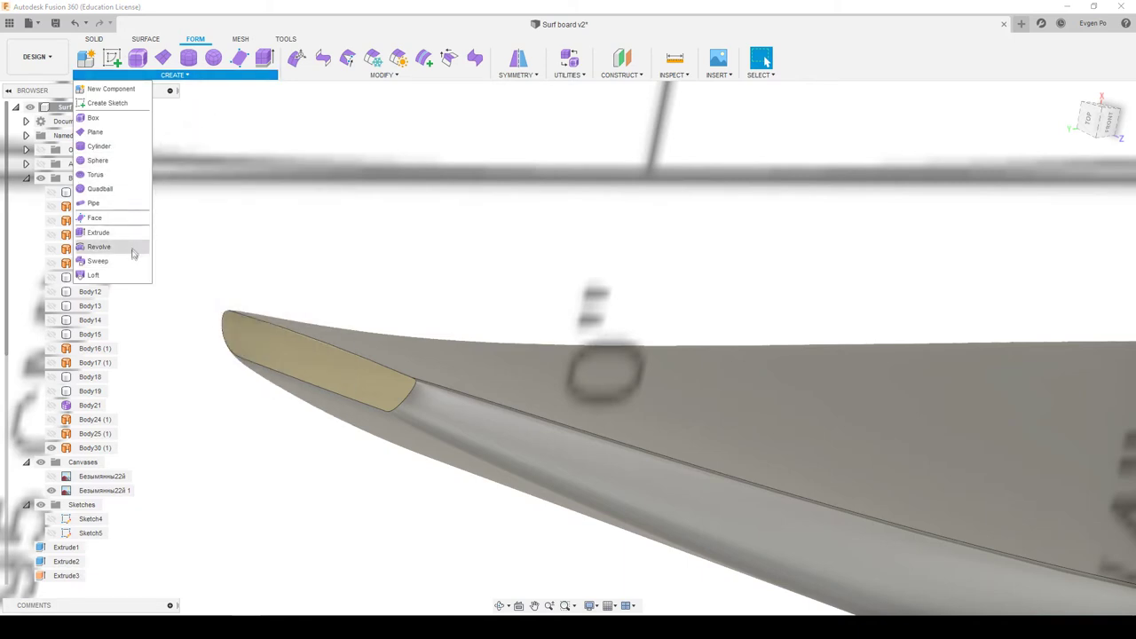
pyautogui.click(96, 275)
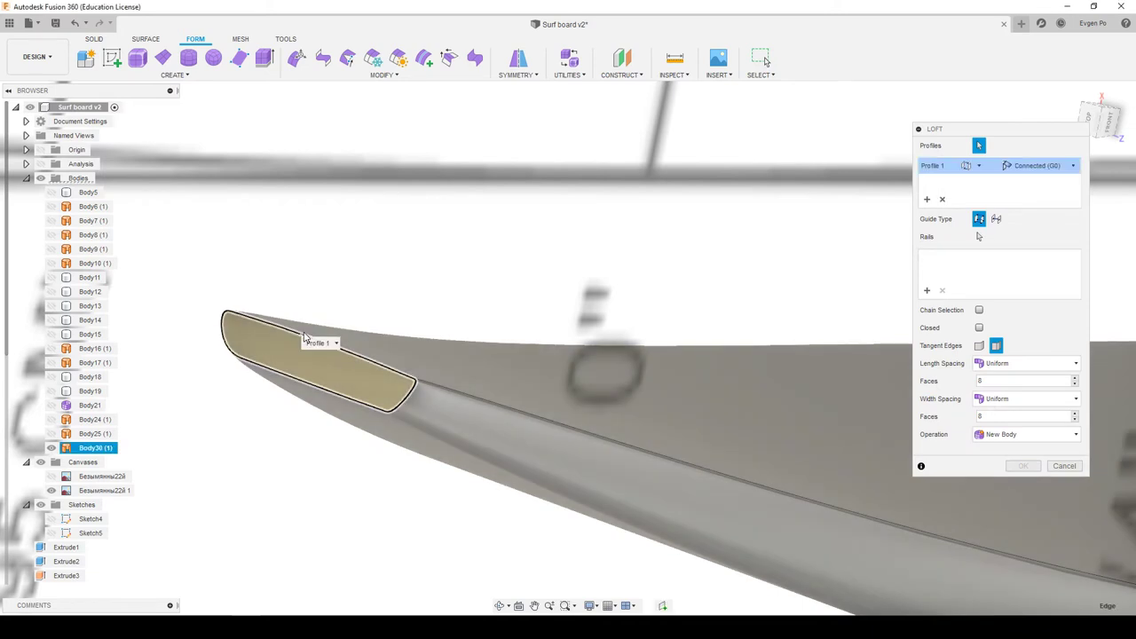
pyautogui.click(1066, 467)
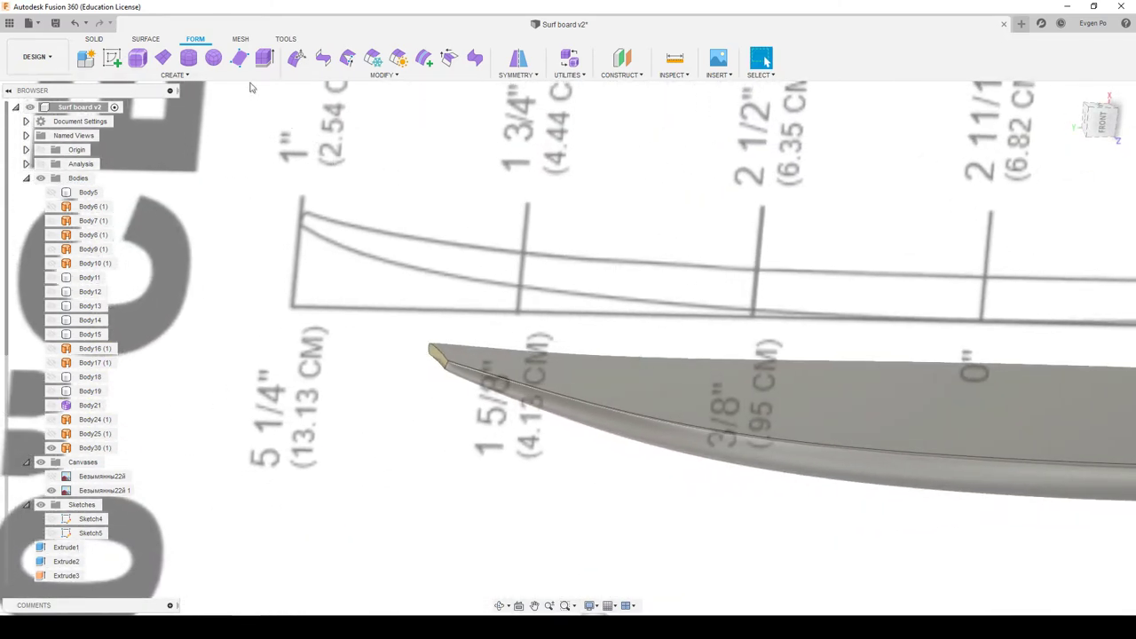
# Start Fill Hole and cancel it, then select the converted board body Body30 (1)
pyautogui.click(346, 76)
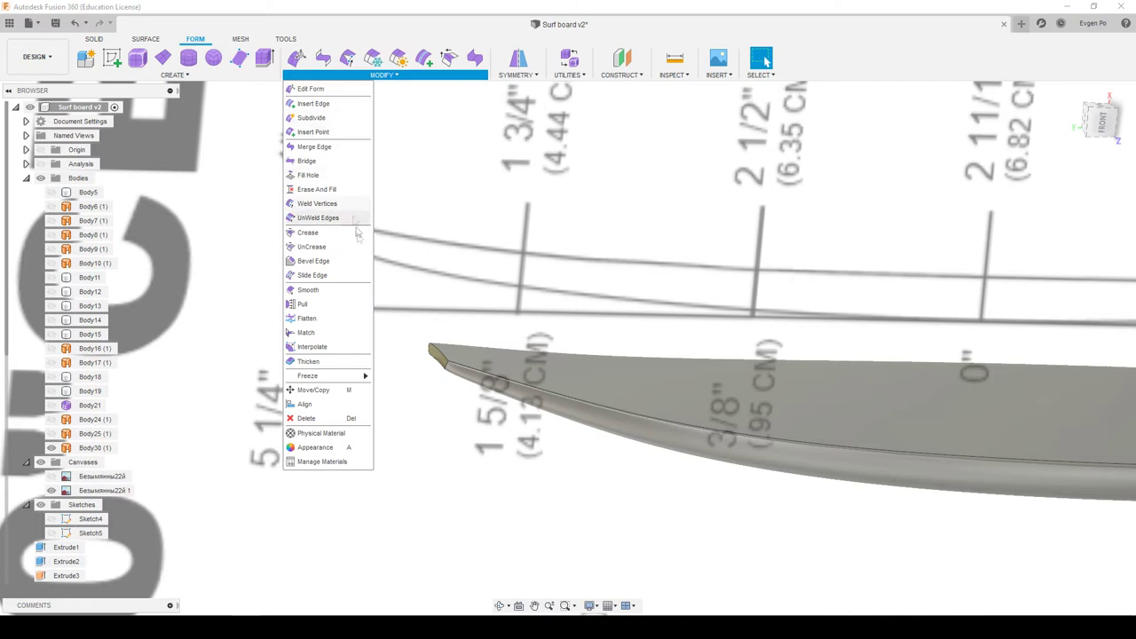
pyautogui.click(324, 176)
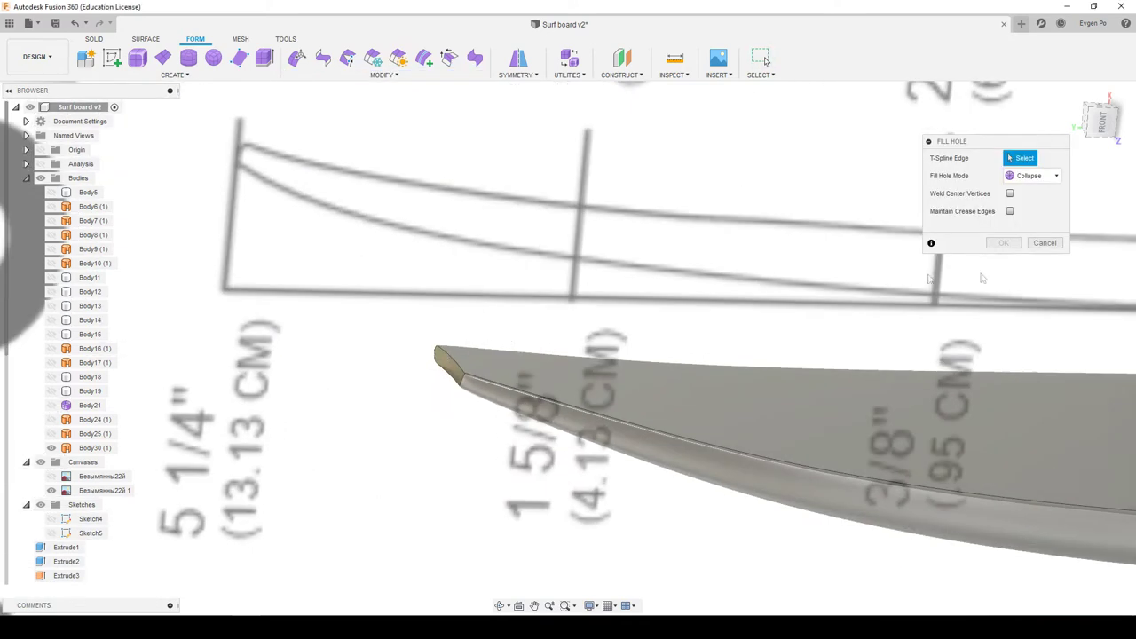
pyautogui.click(1045, 244)
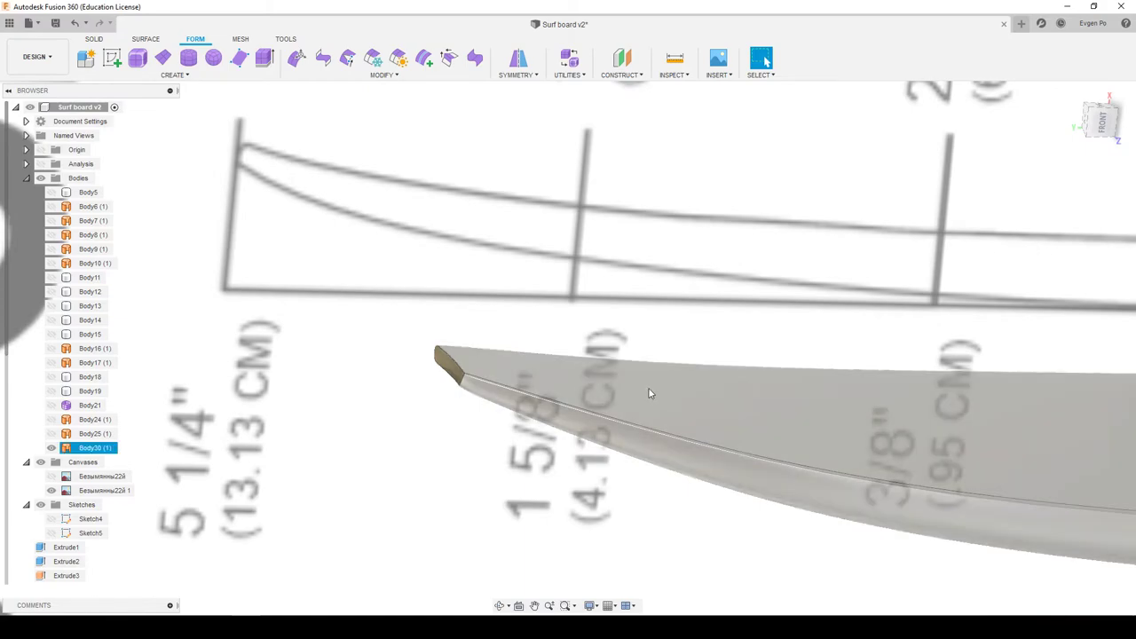
pyautogui.keyDown('shift'); pyautogui.moveTo(649, 391); pyautogui.dragTo(653, 376, button='middle'); pyautogui.keyUp('shift')
pyautogui.click(653, 376)
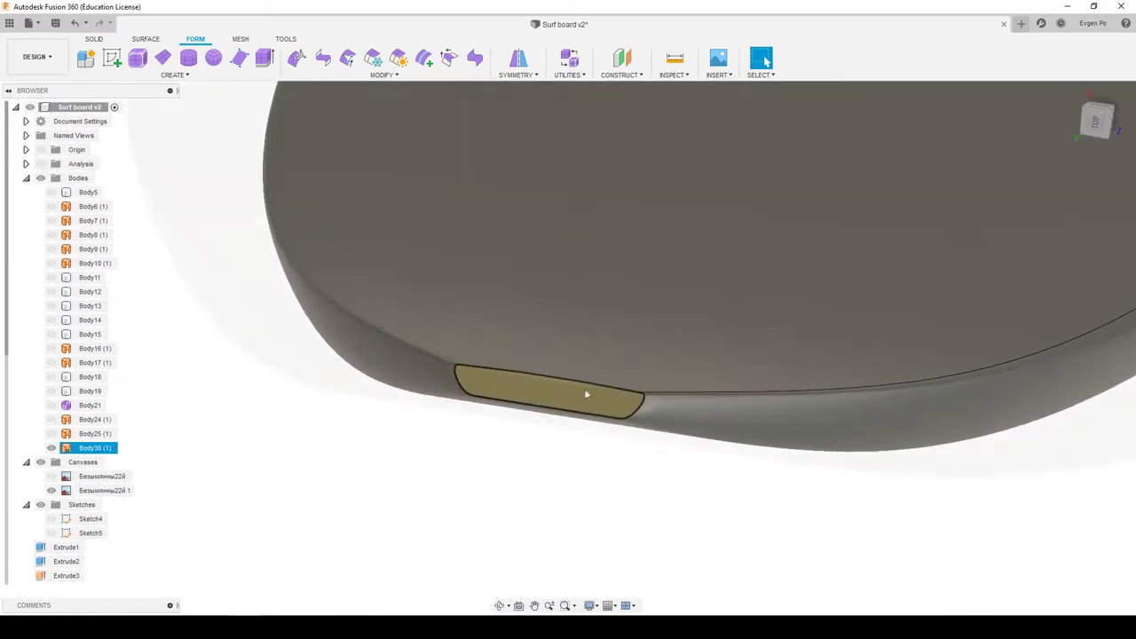
pyautogui.keyDown('shift'); pyautogui.moveTo(588, 393); pyautogui.dragTo(567, 376, button='middle'); pyautogui.keyUp('shift')
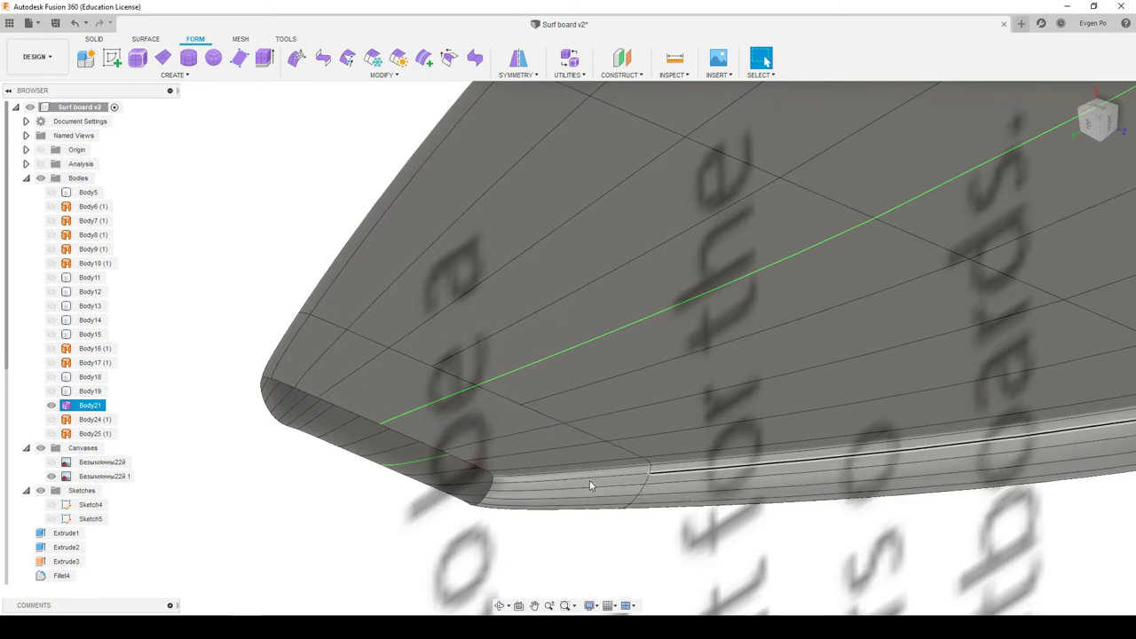
# Inspect the board's nose, underside and rail from several angles, then open the Modify tools list
pyautogui.moveTo(590, 485)
pyautogui.keyDown('shift'); pyautogui.mouseDown(button='middle')
pyautogui.moveTo(350, 469)
pyautogui.moveTo(315, 385)
pyautogui.moveTo(570, 535)
pyautogui.mouseUp(button='middle'); pyautogui.keyUp('shift')
pyautogui.scroll(2, 559, 537)
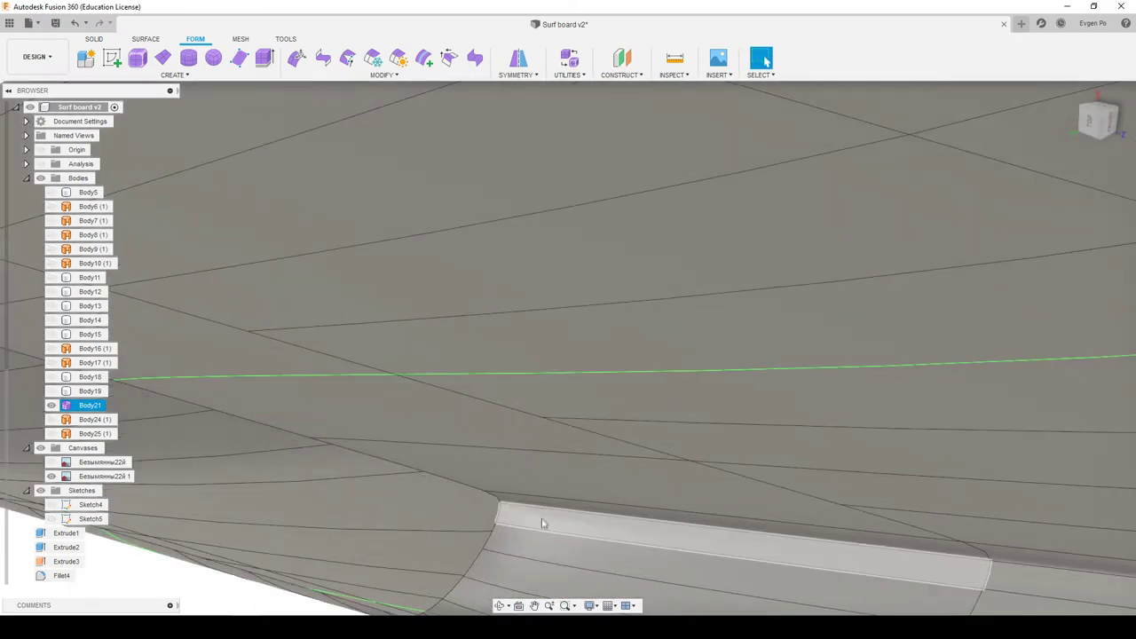
pyautogui.moveTo(544, 513)
pyautogui.keyDown('shift'); pyautogui.mouseDown(button='middle')
pyautogui.moveTo(587, 512)
pyautogui.moveTo(264, 418)
pyautogui.moveTo(297, 385)
pyautogui.moveTo(284, 432)
pyautogui.moveTo(277, 424)
pyautogui.mouseUp(button='middle'); pyautogui.keyUp('shift')
pyautogui.scroll(2, 263, 417)
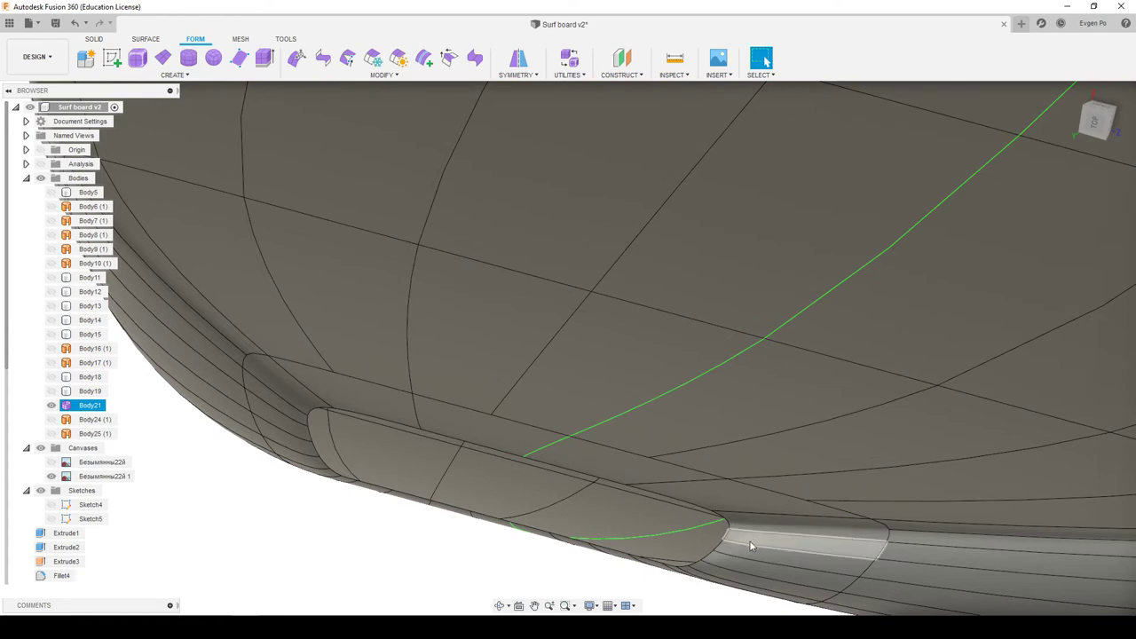
pyautogui.moveTo(747, 545)
pyautogui.mouseDown(button='middle')
pyautogui.moveTo(578, 459)
pyautogui.moveTo(501, 463)
pyautogui.mouseUp(button='middle')
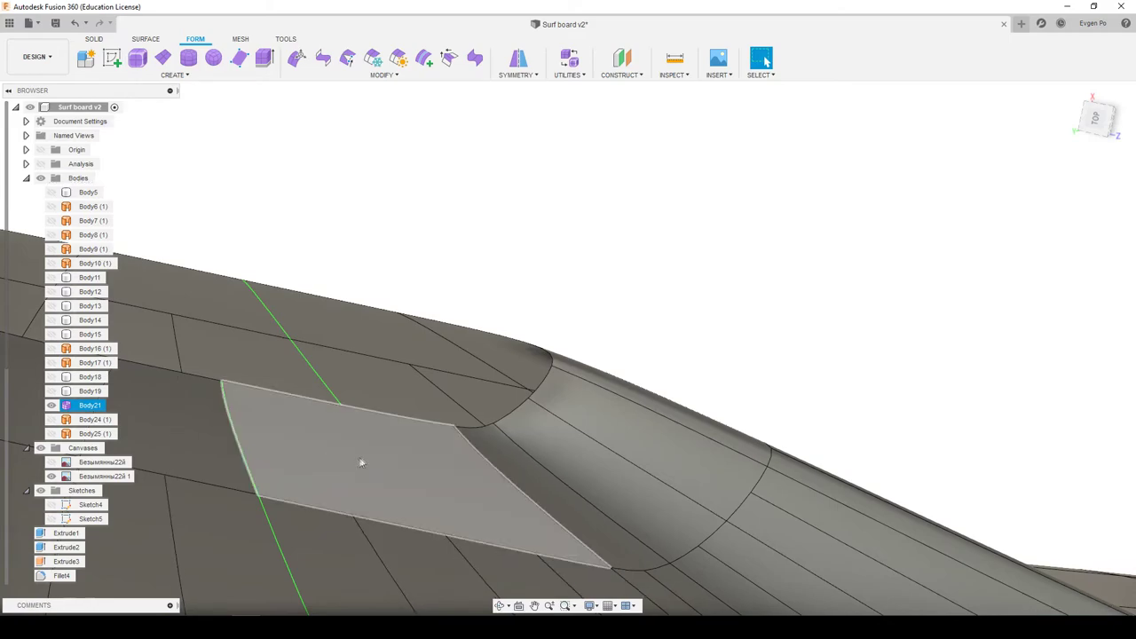
pyautogui.scroll(-3, 357, 462)
pyautogui.scroll(-2, 396, 436)
pyautogui.keyDown('shift'); pyautogui.moveTo(371, 389); pyautogui.dragTo(406, 363, button='middle'); pyautogui.keyUp('shift')
pyautogui.scroll(3, 413, 363)
pyautogui.click(340, 80)
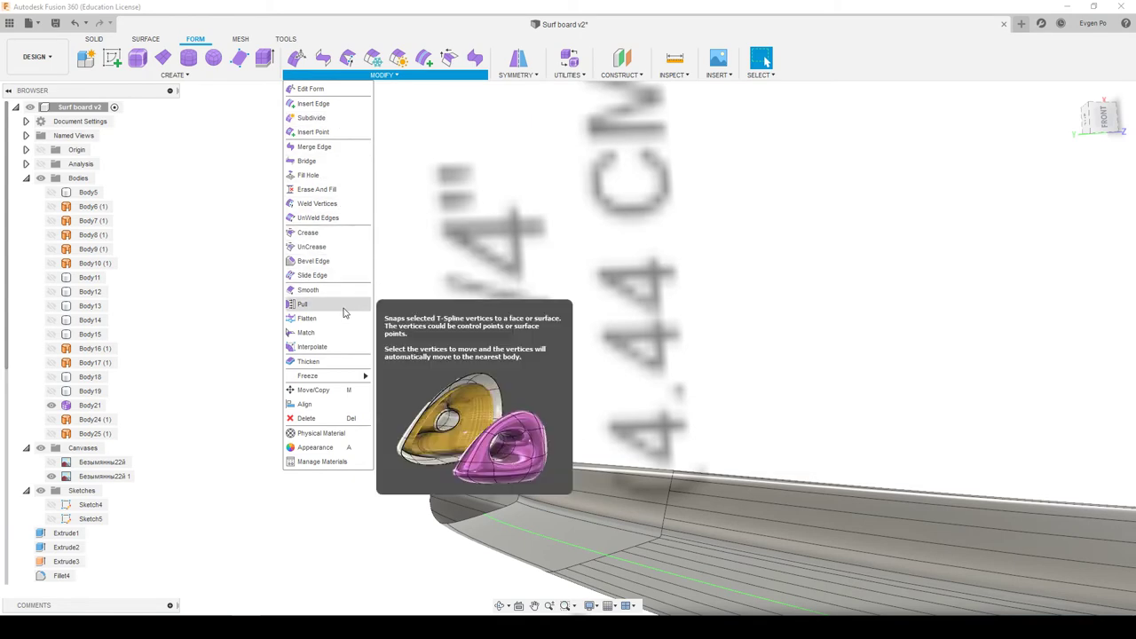
# Start Fill Hole on the nose, picking the edge bordering the hole
pyautogui.click(308, 175)
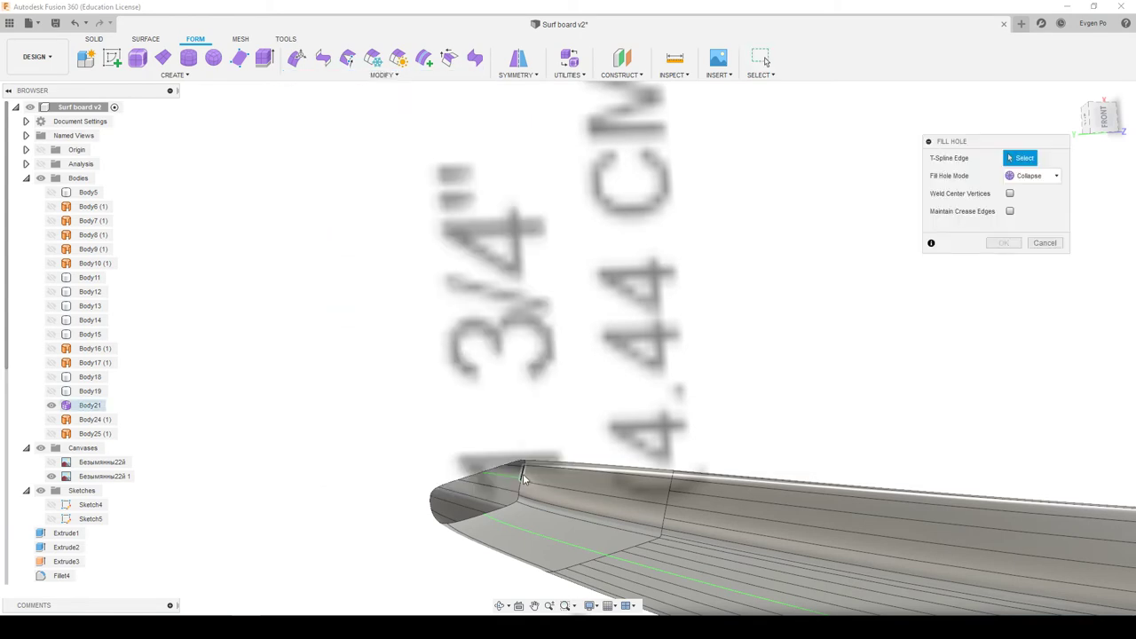
pyautogui.click(523, 474)
pyautogui.keyDown('shift'); pyautogui.moveTo(522, 475); pyautogui.dragTo(505, 462, button='middle'); pyautogui.keyUp('shift')
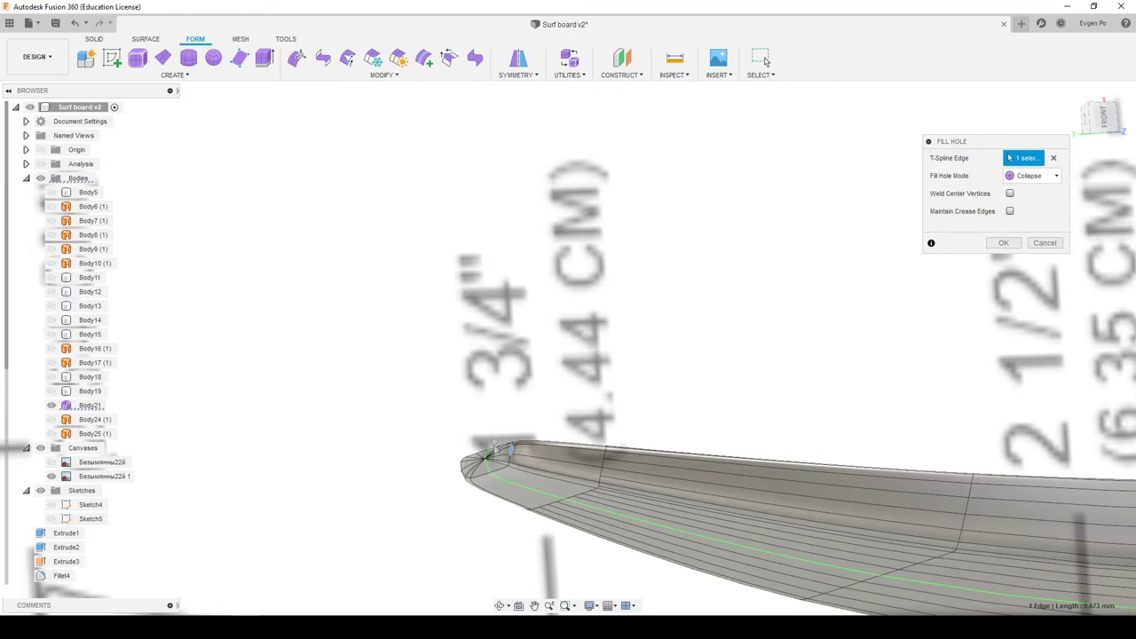
pyautogui.scroll(-2, 504, 461)
pyautogui.scroll(-2, 498, 475)
pyautogui.scroll(-3, 484, 493)
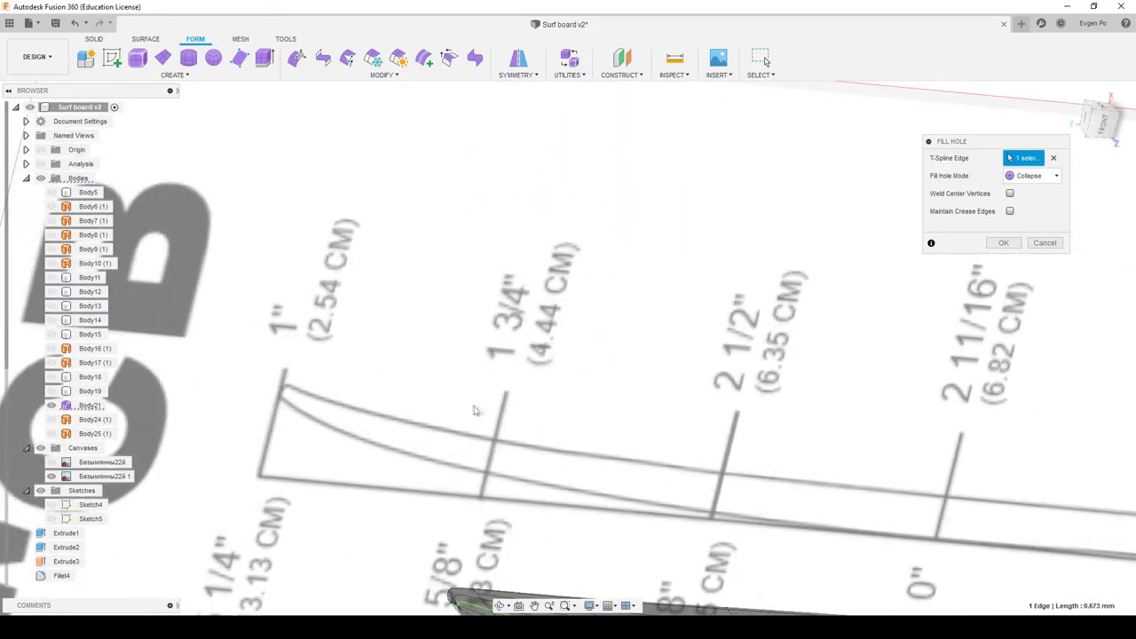
pyautogui.scroll(-3, 468, 517)
pyautogui.scroll(3, 468, 517)
pyautogui.scroll(3, 497, 462)
pyautogui.scroll(3, 511, 443)
pyautogui.scroll(2, 522, 432)
pyautogui.moveTo(703, 413)
pyautogui.keyDown('shift'); pyautogui.mouseDown(button='middle')
pyautogui.moveTo(640, 394)
pyautogui.moveTo(648, 381)
pyautogui.mouseUp(button='middle'); pyautogui.keyUp('shift')
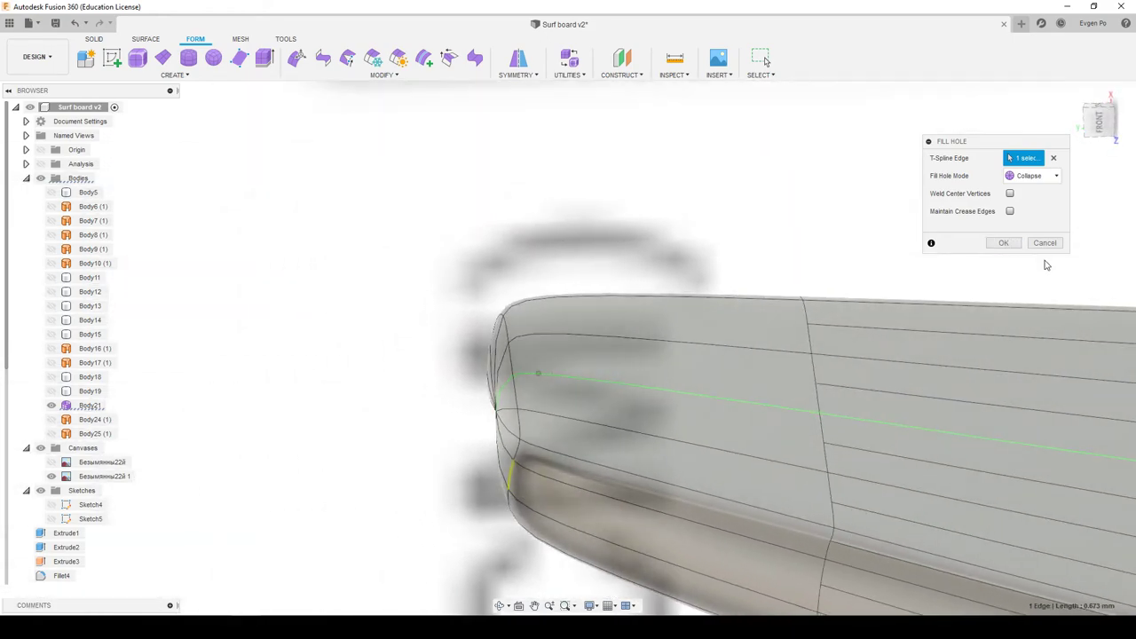
# Cancel the fill and select the surfboard body Body21
pyautogui.click(1052, 250)
pyautogui.click(900, 317)
pyautogui.moveTo(900, 317)
pyautogui.keyDown('shift'); pyautogui.mouseDown(button='middle')
pyautogui.moveTo(814, 327)
pyautogui.moveTo(561, 449)
pyautogui.moveTo(554, 433)
pyautogui.moveTo(595, 356)
pyautogui.mouseUp(button='middle'); pyautogui.keyUp('shift')
pyautogui.scroll(3, 554, 433)
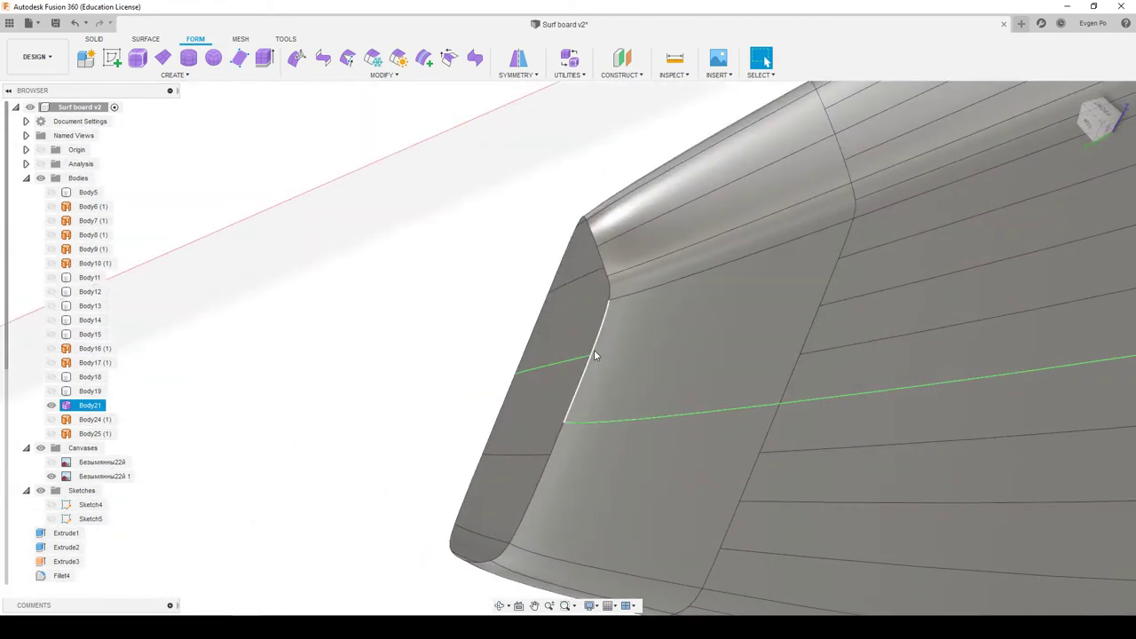
# Offset the selected nose edge outward by 0.10 mm with Edit Form
pyautogui.click(297, 57)
pyautogui.keyDown('shift'); pyautogui.moveTo(616, 362); pyautogui.dragTo(621, 351, button='middle'); pyautogui.keyUp('shift')
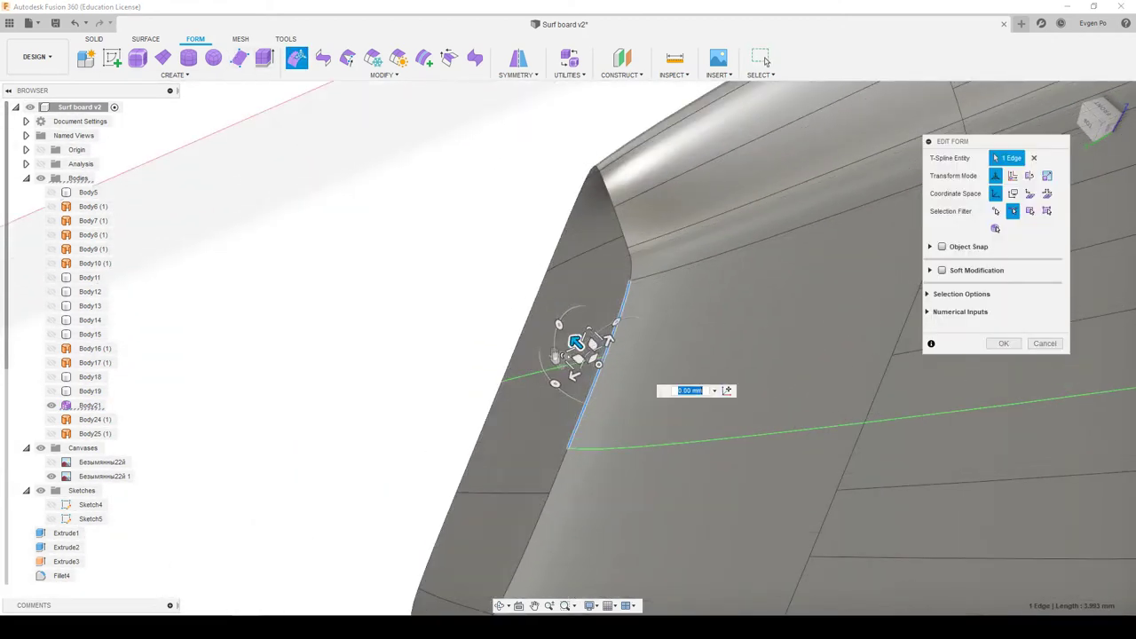
pyautogui.keyDown('shift'); pyautogui.moveTo(538, 309); pyautogui.dragTo(1059, 161, button='middle'); pyautogui.keyUp('shift')
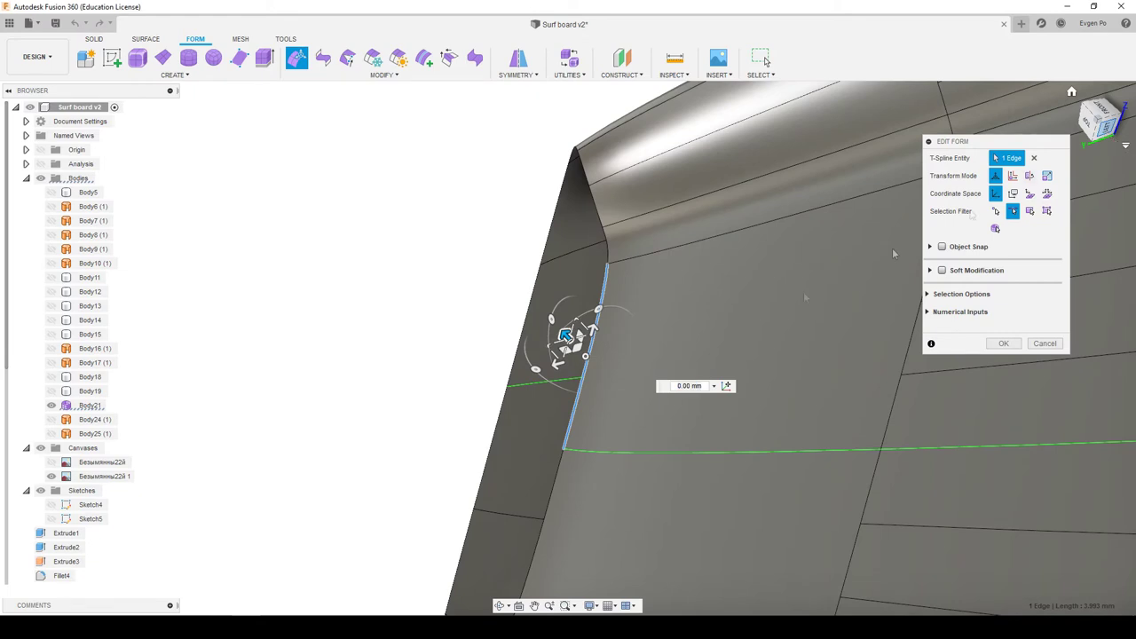
pyautogui.keyDown('shift'); pyautogui.moveTo(894, 254); pyautogui.dragTo(508, 417, button='middle'); pyautogui.keyUp('shift')
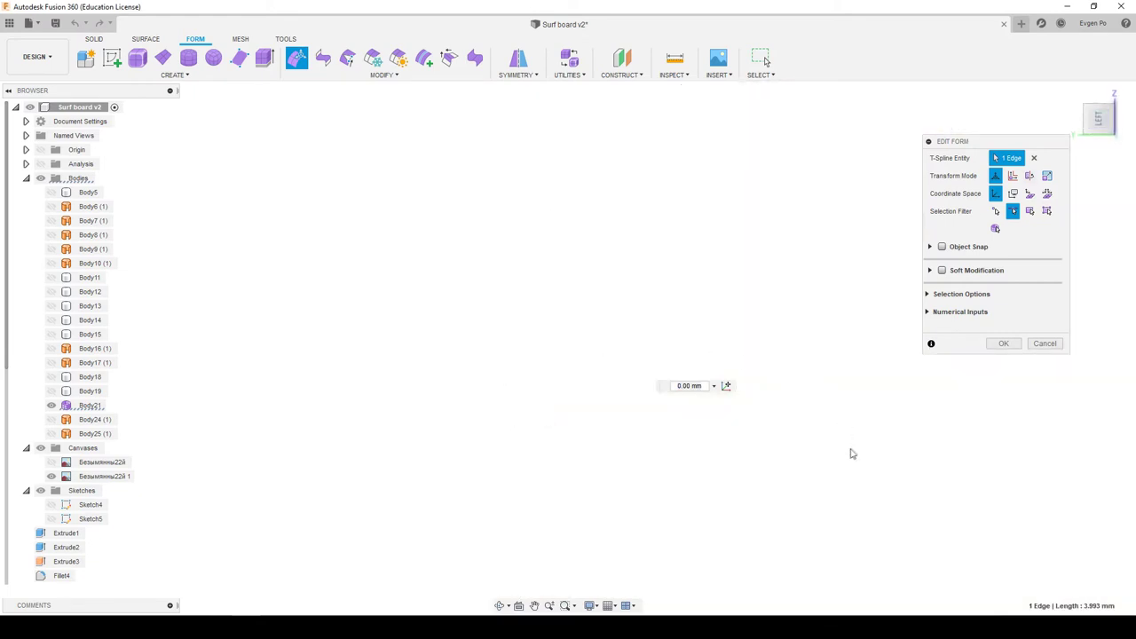
pyautogui.moveTo(850, 453)
pyautogui.keyDown('shift'); pyautogui.mouseDown(button='middle')
pyautogui.moveTo(846, 442)
pyautogui.moveTo(745, 444)
pyautogui.moveTo(634, 401)
pyautogui.moveTo(673, 421)
pyautogui.mouseUp(button='middle'); pyautogui.keyUp('shift')
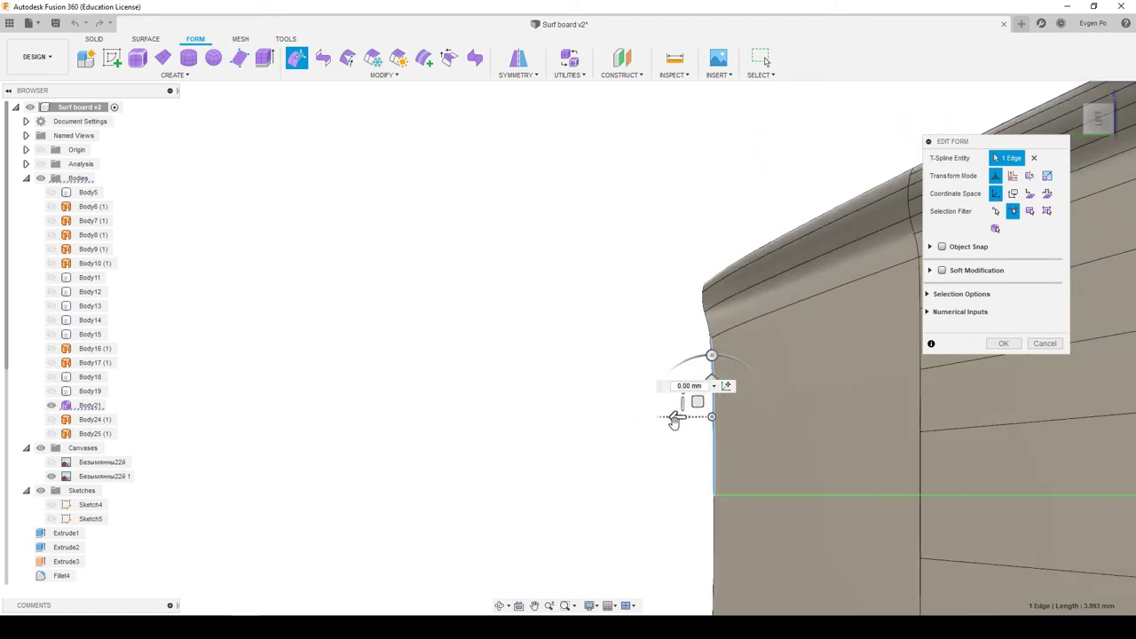
pyautogui.moveTo(675, 417); pyautogui.dragTo(657, 417)
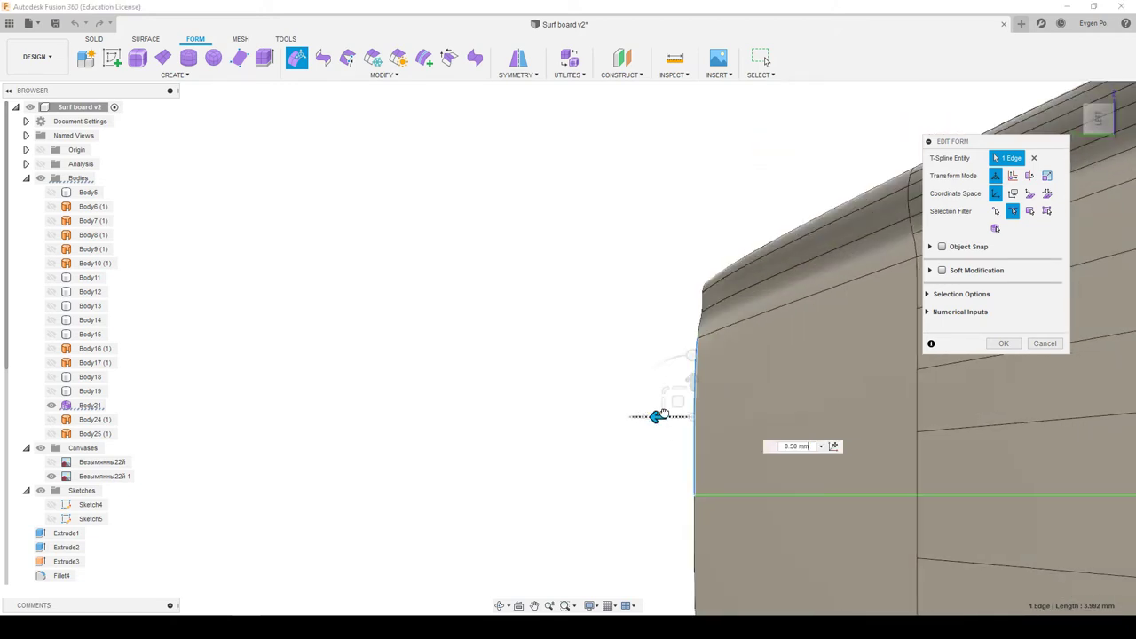
pyautogui.moveTo(657, 416); pyautogui.dragTo(652, 419)
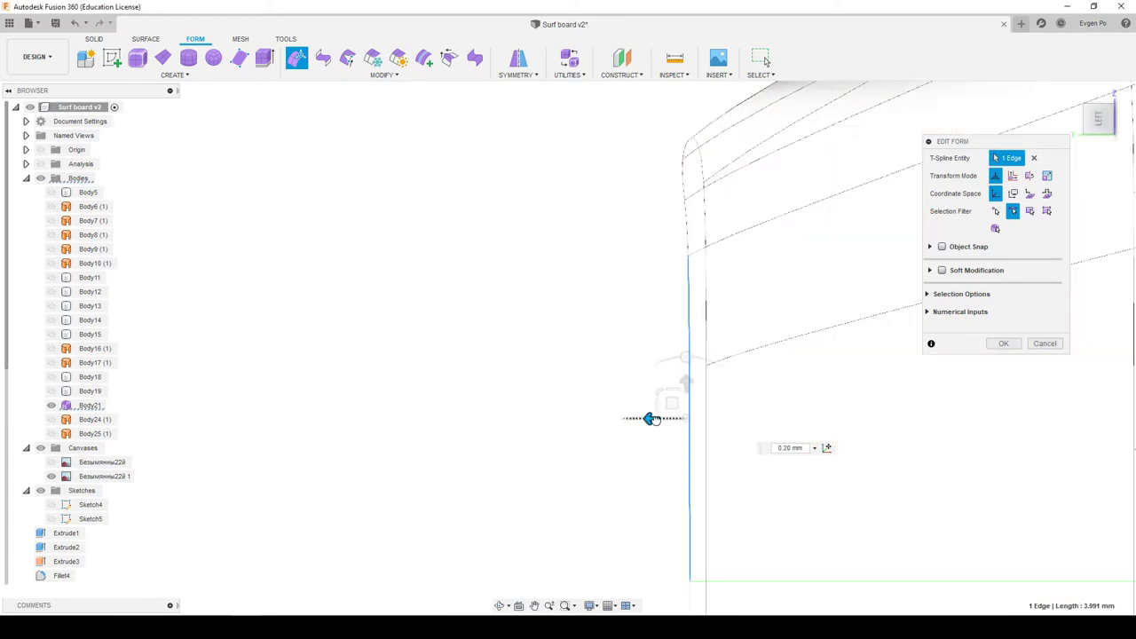
pyautogui.click(1003, 345)
# Inspect the reshaped nose, then start Edit Form on the end edge loop
pyautogui.moveTo(737, 348)
pyautogui.keyDown('shift'); pyautogui.mouseDown(button='middle')
pyautogui.moveTo(797, 251)
pyautogui.moveTo(702, 248)
pyautogui.moveTo(729, 243)
pyautogui.moveTo(728, 295)
pyautogui.mouseUp(button='middle'); pyautogui.keyUp('shift')
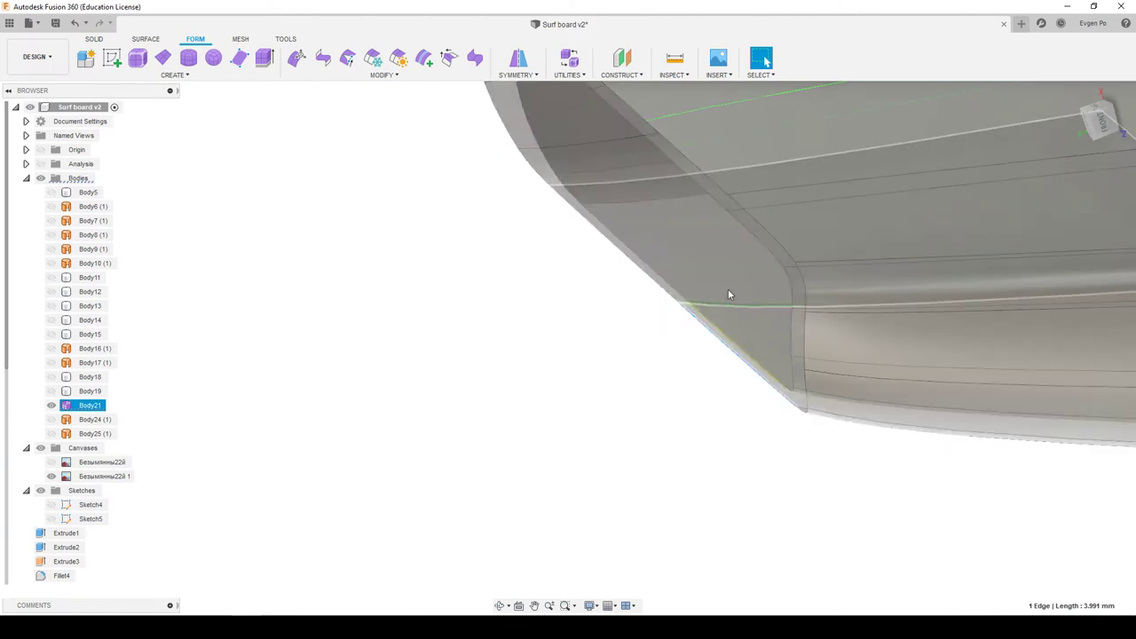
pyautogui.scroll(-3, 728, 295)
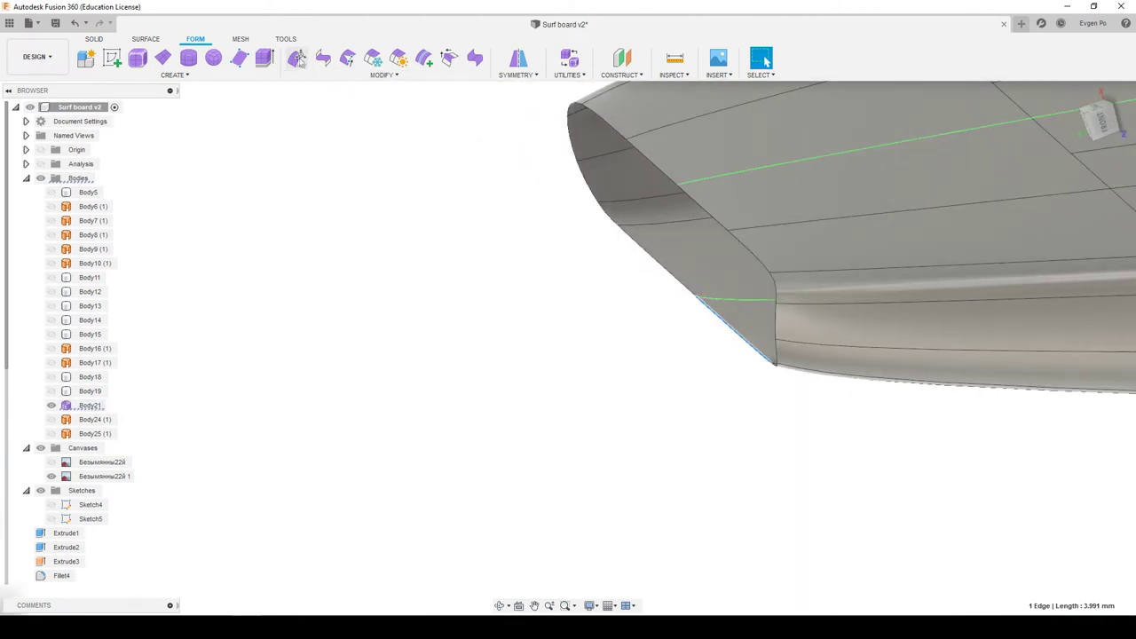
pyautogui.click(296, 59)
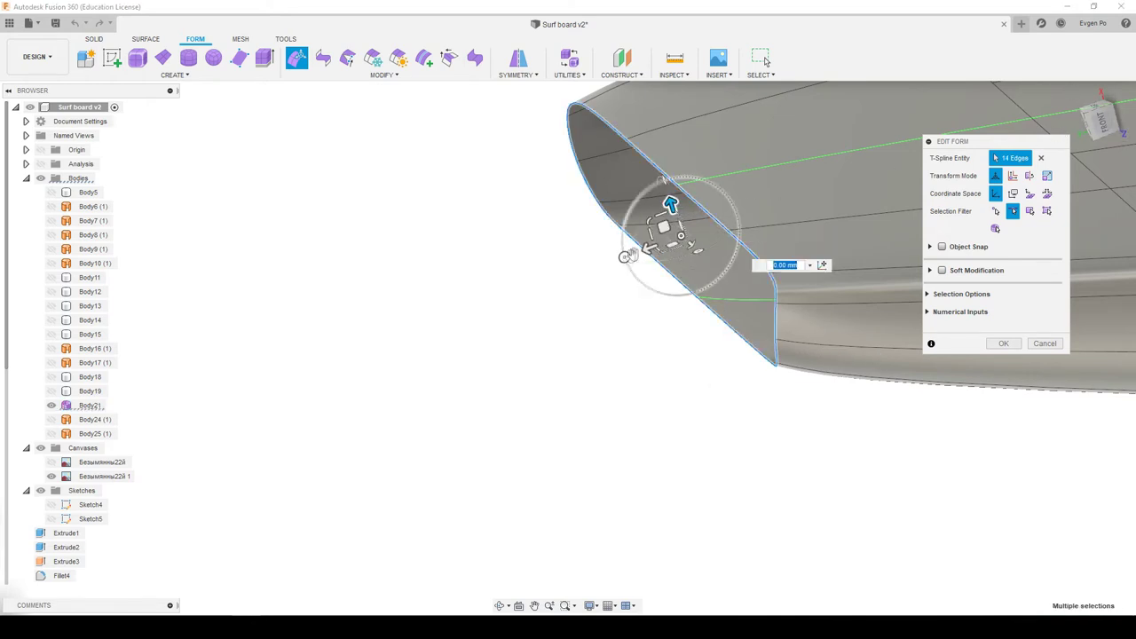
# Pull the 14-edge loop at the board's end outward
pyautogui.moveTo(622, 251); pyautogui.dragTo(611, 248)
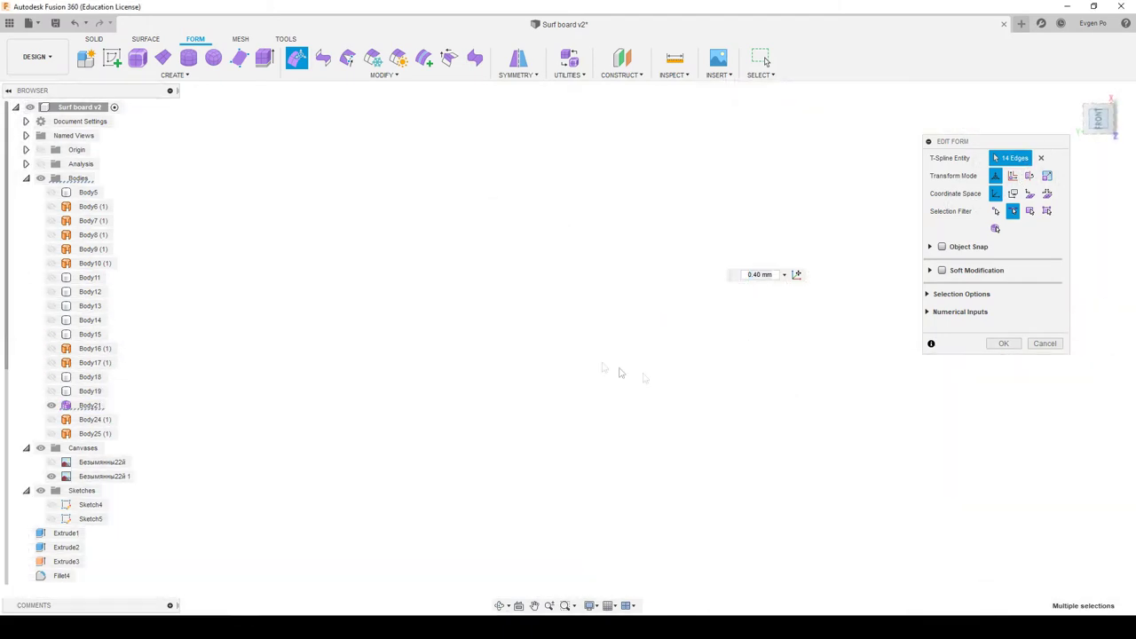
pyautogui.scroll(3, 622, 320)
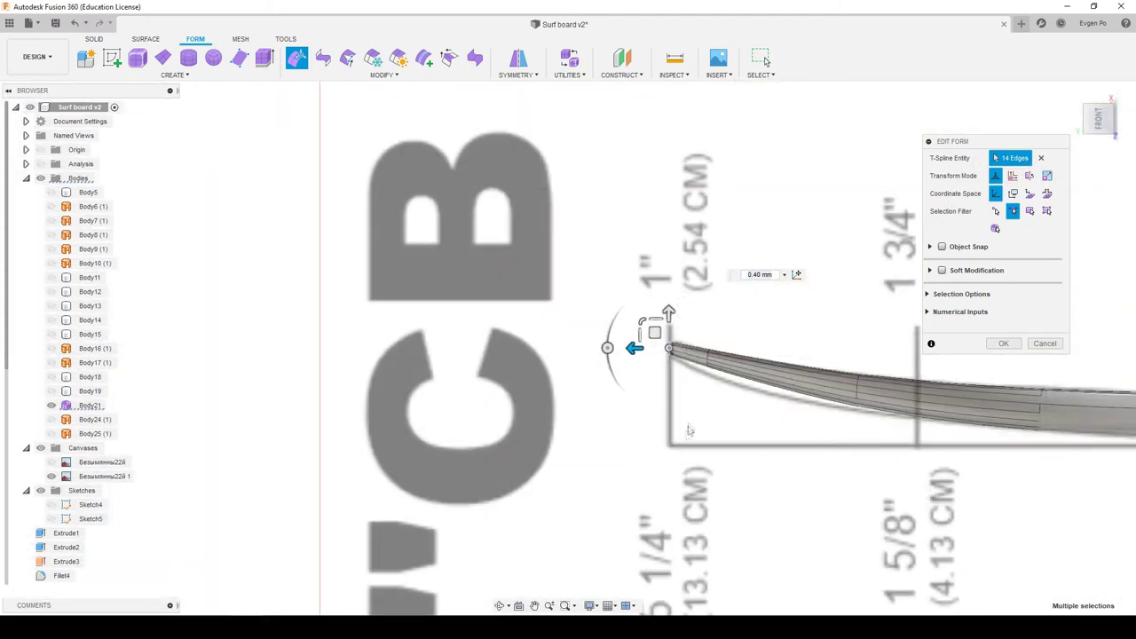
pyautogui.scroll(3, 635, 346)
pyautogui.scroll(3, 644, 364)
pyautogui.scroll(2, 646, 373)
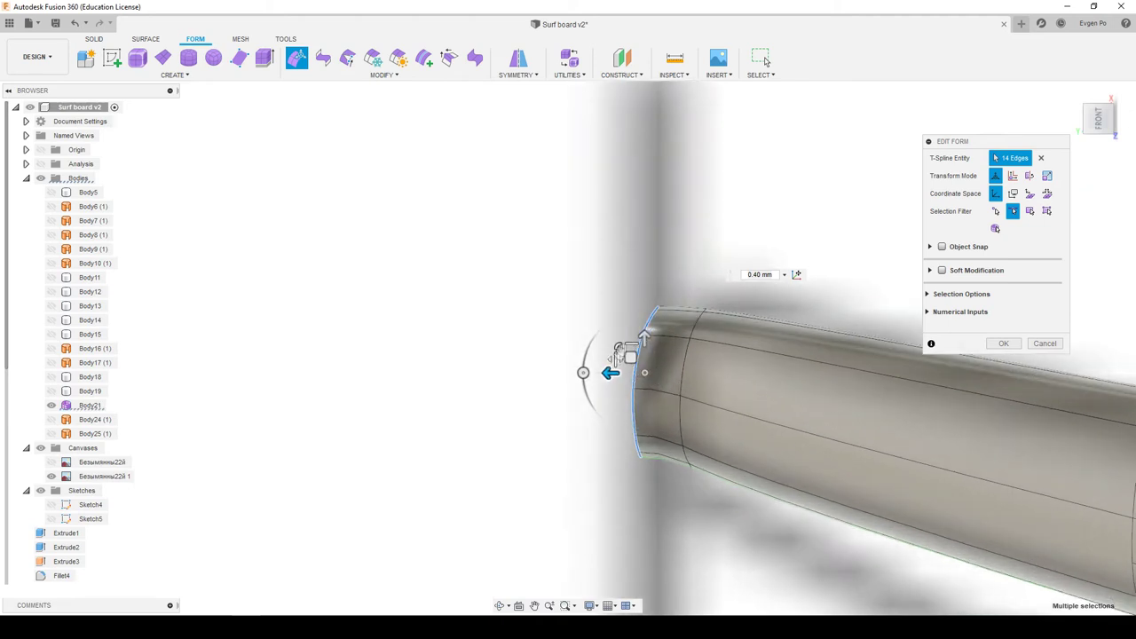
# Scale the end edge loop down to 0.605, checking the taper from top and side
pyautogui.moveTo(618, 347); pyautogui.dragTo(641, 362)
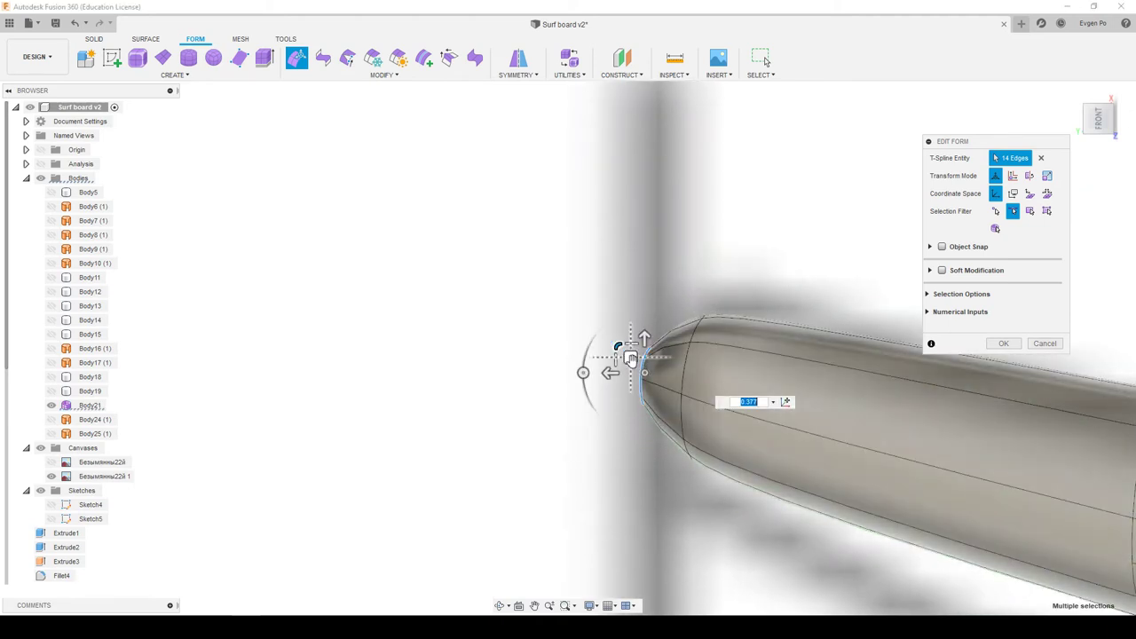
pyautogui.keyDown('shift'); pyautogui.moveTo(623, 345); pyautogui.dragTo(782, 425, button='middle'); pyautogui.keyUp('shift')
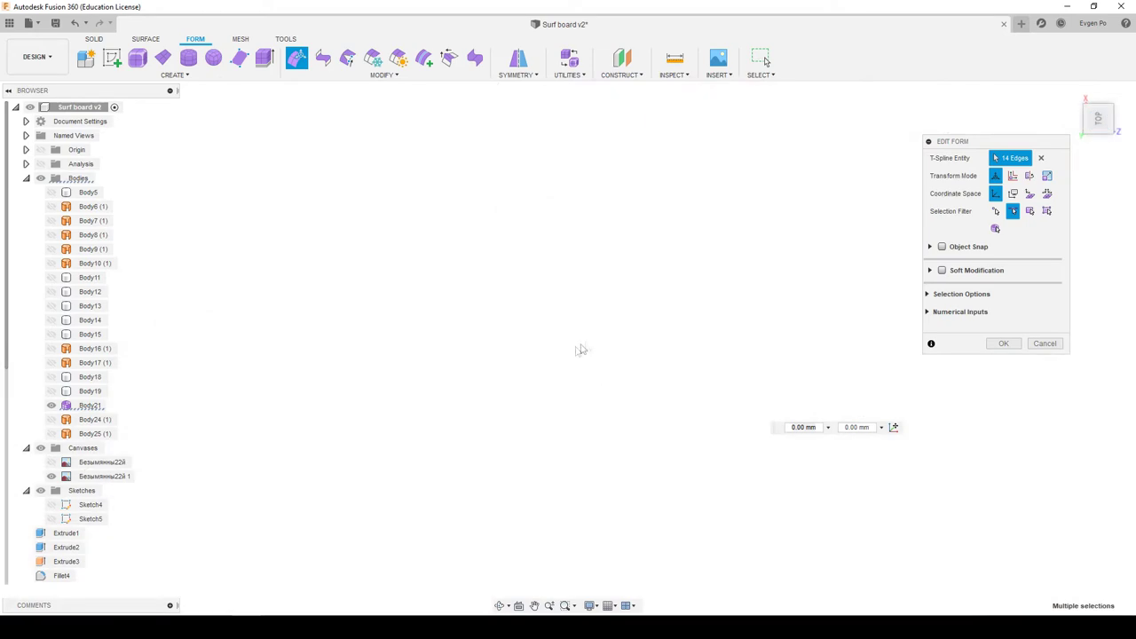
pyautogui.scroll(2, 662, 273)
pyautogui.scroll(2, 639, 302)
pyautogui.scroll(2, 621, 338)
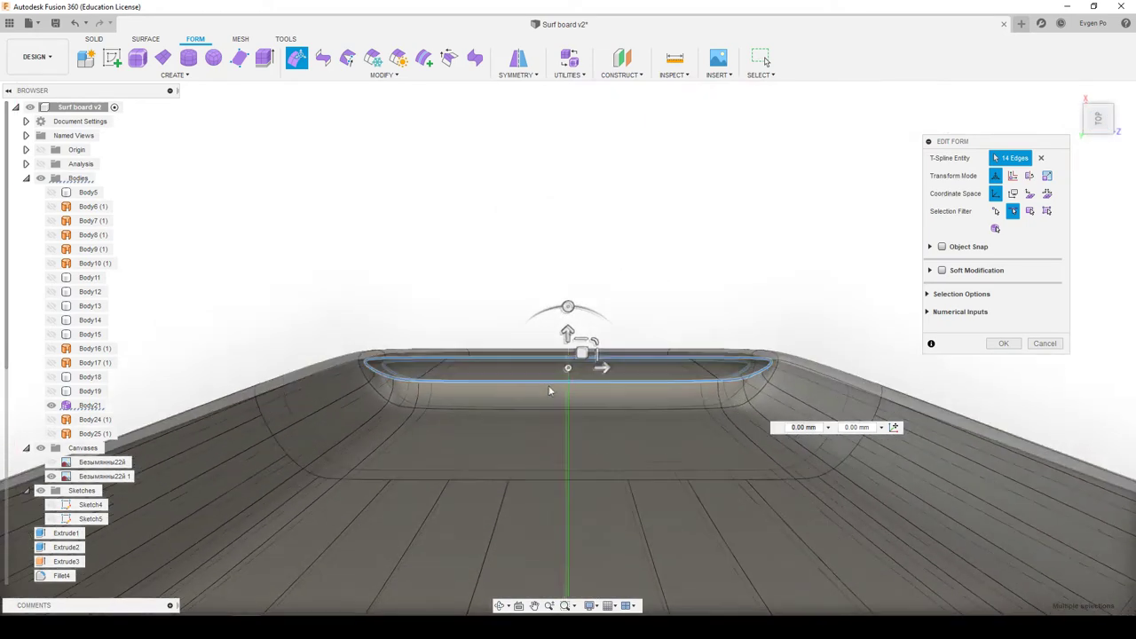
pyautogui.scroll(1, 604, 359)
pyautogui.moveTo(600, 337); pyautogui.dragTo(601, 338)
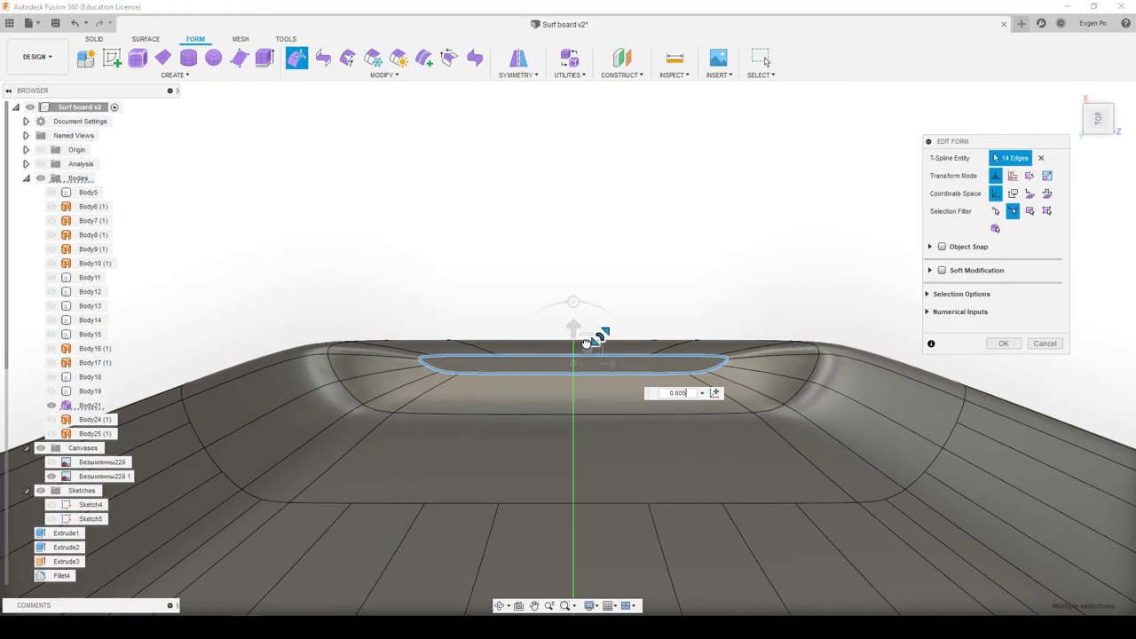
pyautogui.moveTo(576, 336)
pyautogui.keyDown('shift'); pyautogui.mouseDown(button='middle')
pyautogui.moveTo(537, 373)
pyautogui.moveTo(501, 359)
pyautogui.moveTo(523, 368)
pyautogui.moveTo(508, 347)
pyautogui.mouseUp(button='middle'); pyautogui.keyUp('shift')
pyautogui.moveTo(710, 327)
pyautogui.keyDown('shift'); pyautogui.mouseDown(button='middle')
pyautogui.moveTo(507, 398)
pyautogui.moveTo(527, 482)
pyautogui.mouseUp(button='middle'); pyautogui.keyUp('shift')
pyautogui.scroll(3, 557, 339)
pyautogui.scroll(1, 558, 339)
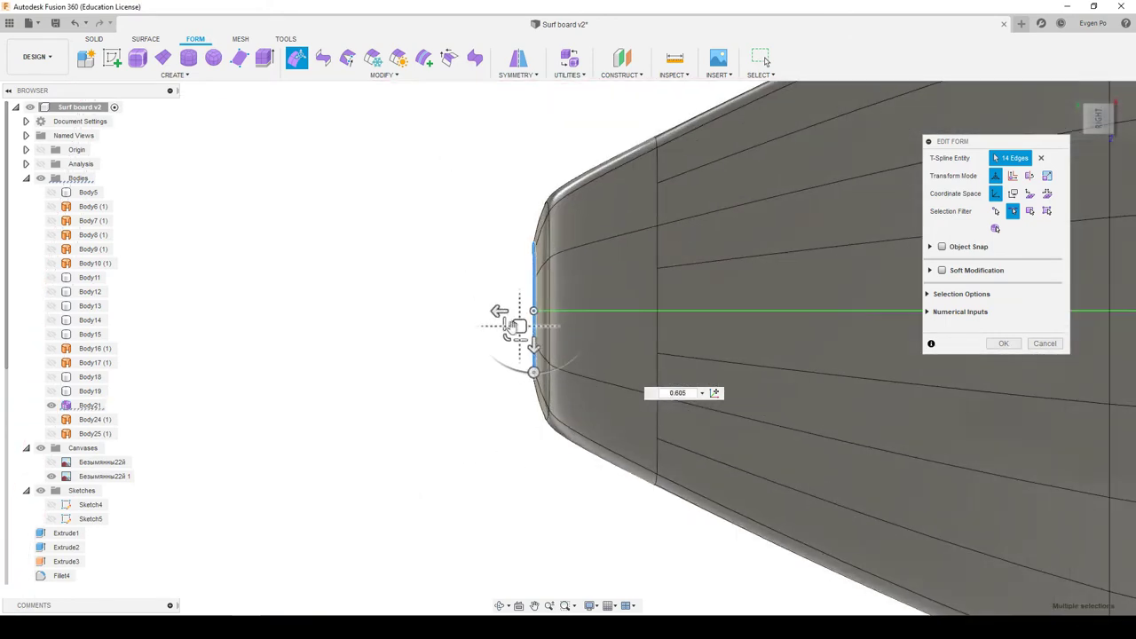
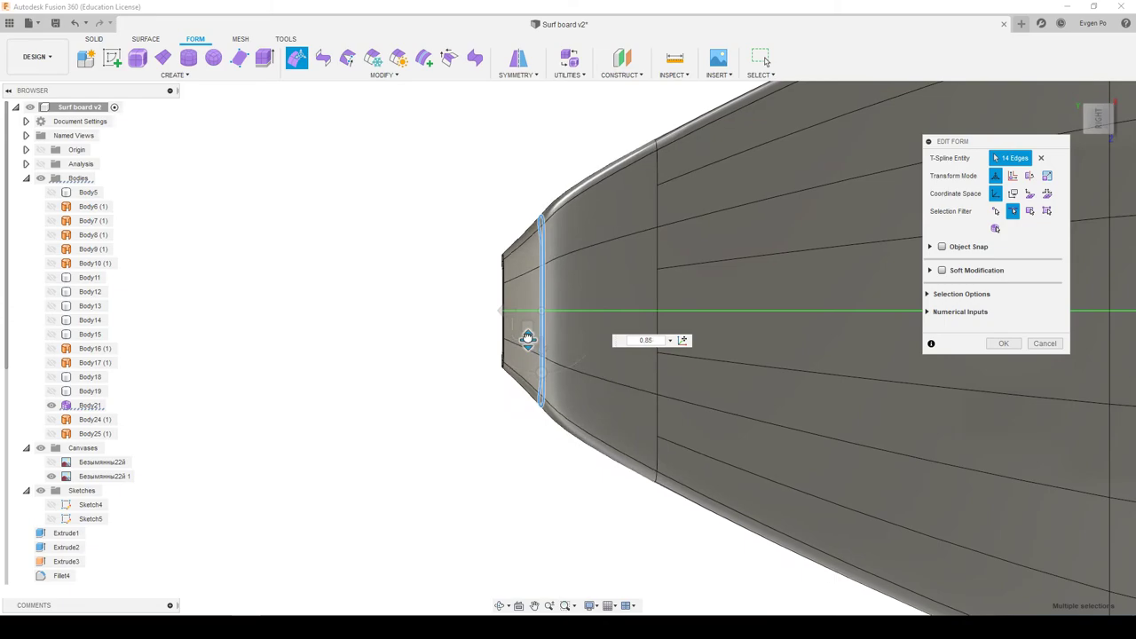
# Commit the previous edge loop edit on the board nose
pyautogui.moveTo(525, 268)
pyautogui.keyDown('shift'); pyautogui.mouseDown(button='middle')
pyautogui.moveTo(561, 317)
pyautogui.moveTo(529, 348)
pyautogui.moveTo(1101, 342)
pyautogui.mouseUp(button='middle'); pyautogui.keyUp('shift')
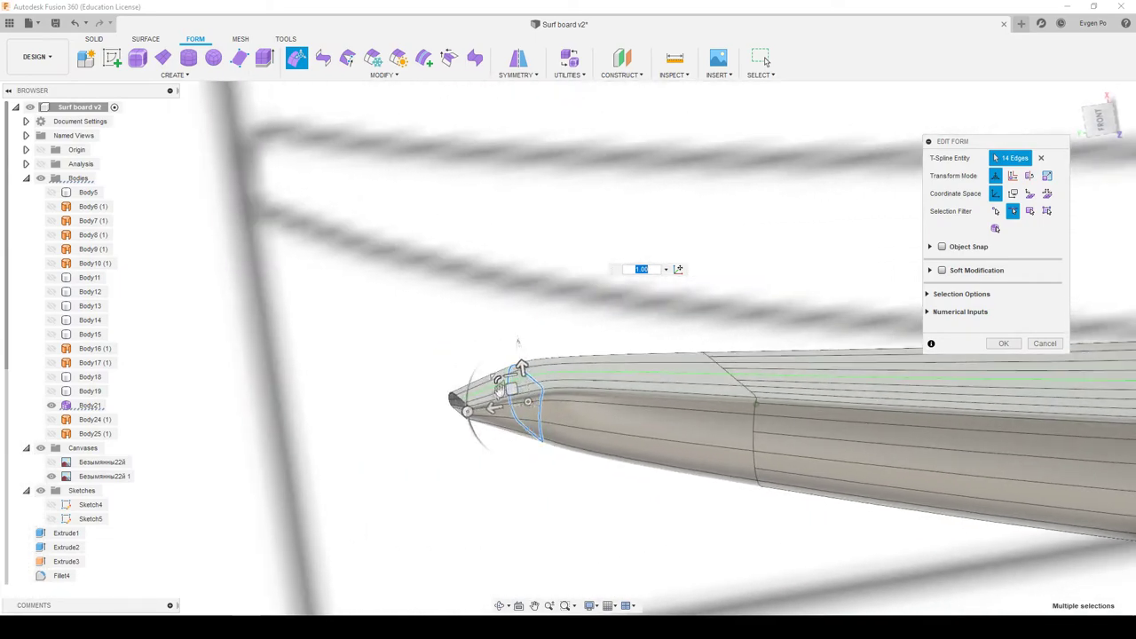
pyautogui.click(1004, 345)
pyautogui.keyDown('shift'); pyautogui.moveTo(994, 355); pyautogui.dragTo(214, 393, button='middle'); pyautogui.keyUp('shift')
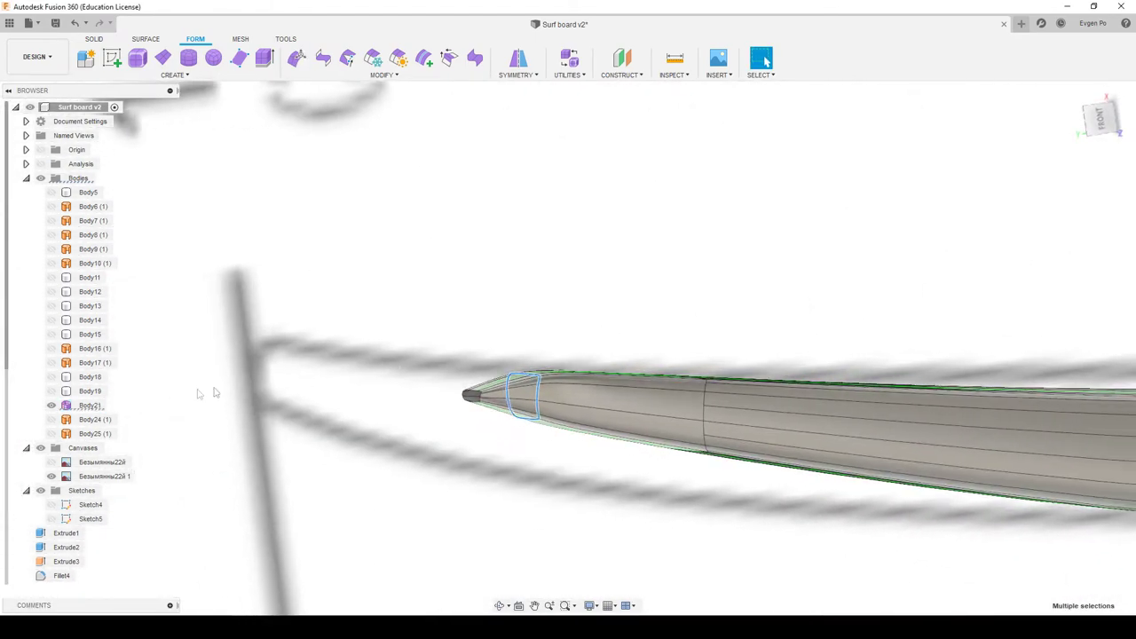
# With Edit Form, nudge the nose tip edge loop slightly up and forward in Front view
pyautogui.click(298, 60)
pyautogui.scroll(3, 462, 395)
pyautogui.moveTo(622, 390)
pyautogui.keyDown('shift'); pyautogui.mouseDown(button='middle')
pyautogui.moveTo(469, 399)
pyautogui.moveTo(1098, 131)
pyautogui.mouseUp(button='middle'); pyautogui.keyUp('shift')
pyautogui.doubleClick(482, 396)
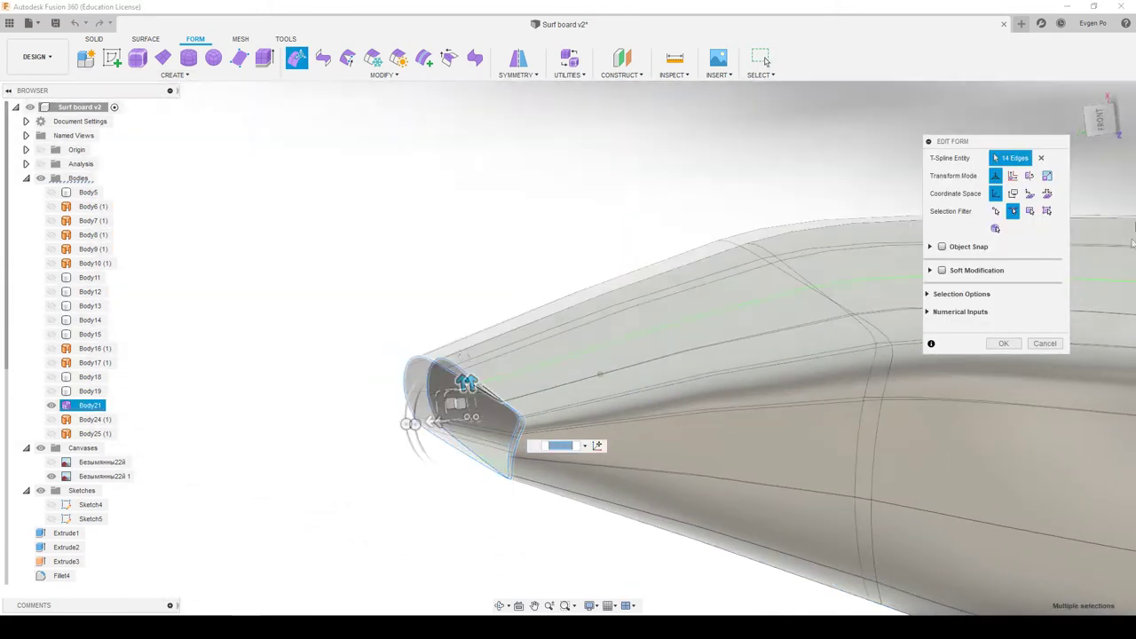
pyautogui.click(1099, 122)
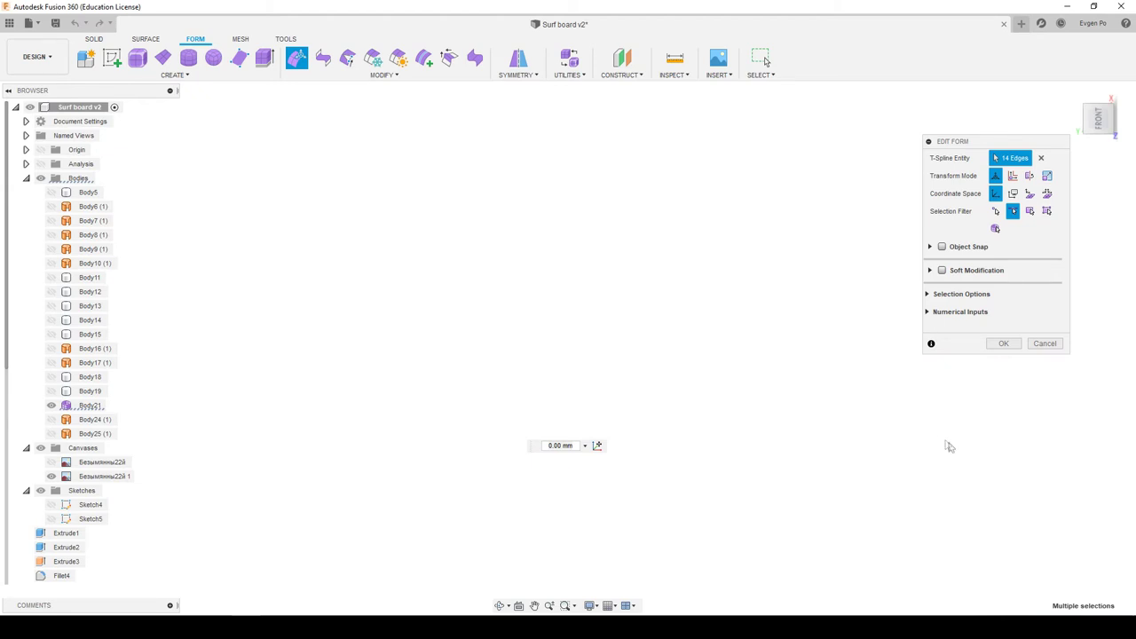
pyautogui.scroll(5, 471, 462)
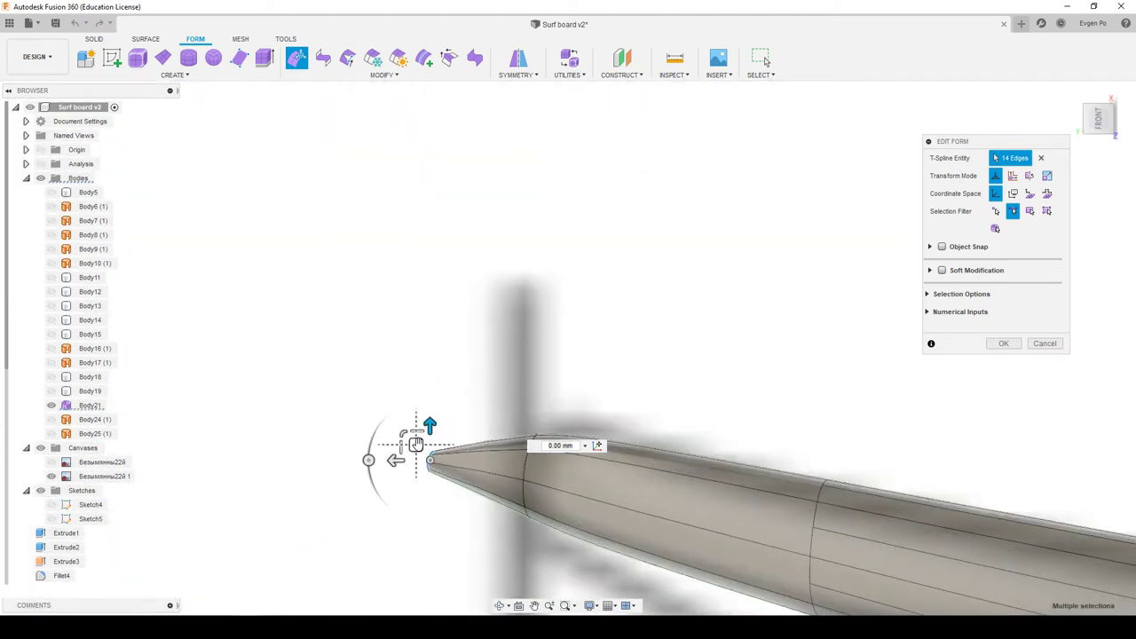
pyautogui.moveTo(417, 444); pyautogui.dragTo(435, 415)
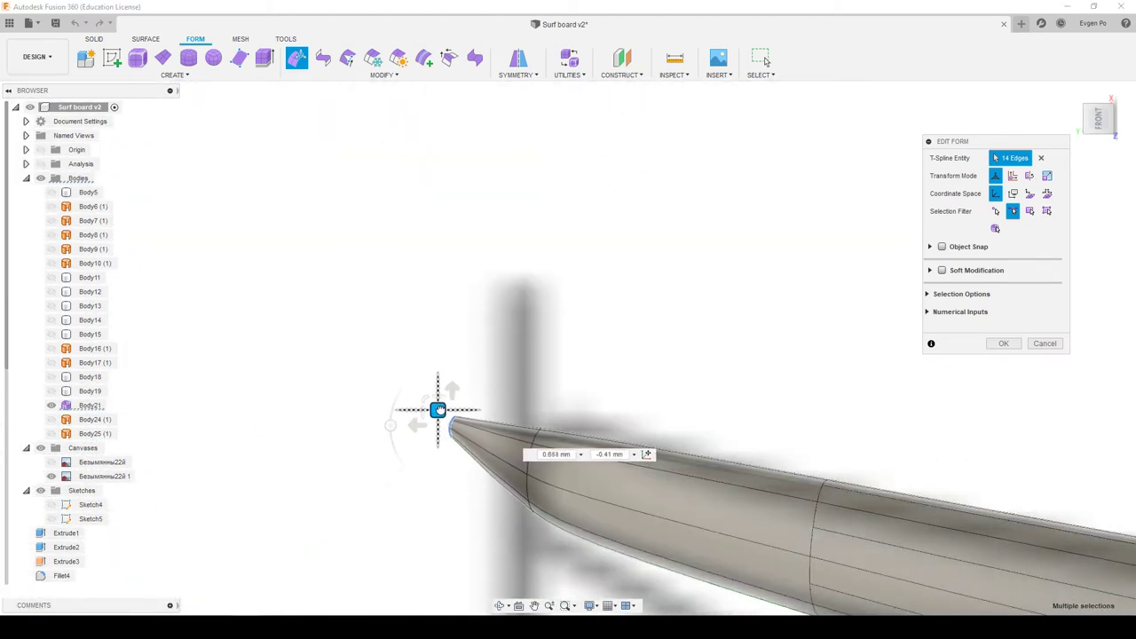
pyautogui.moveTo(435, 410)
pyautogui.keyDown('shift'); pyautogui.mouseDown(button='middle')
pyautogui.moveTo(810, 543)
pyautogui.moveTo(603, 339)
pyautogui.mouseUp(button='middle'); pyautogui.keyUp('shift')
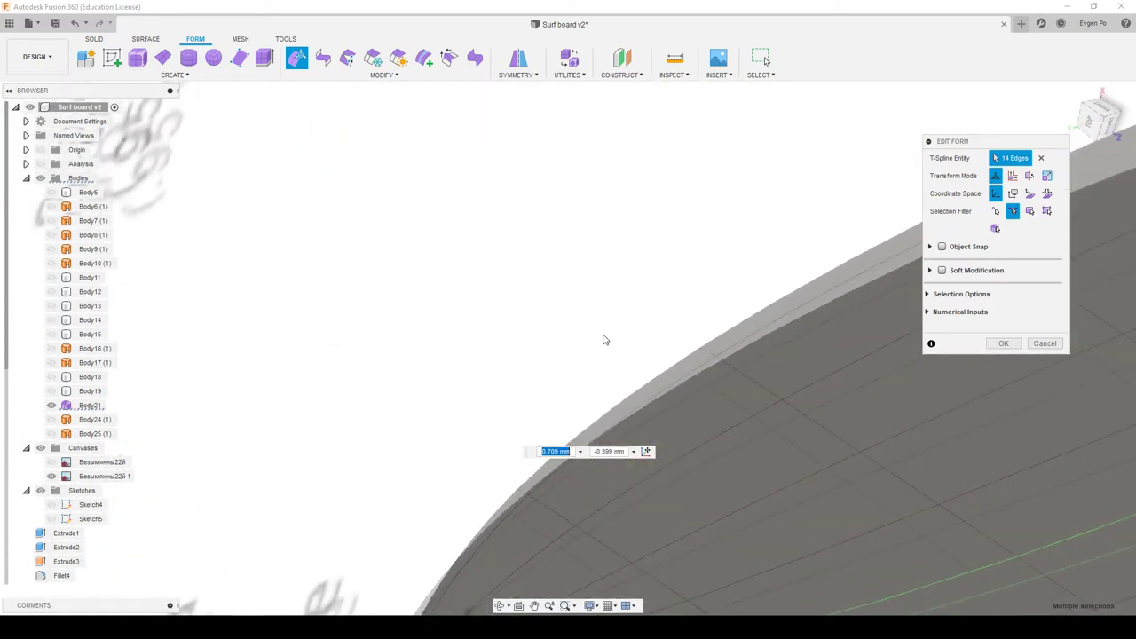
pyautogui.keyDown('shift'); pyautogui.moveTo(603, 339); pyautogui.dragTo(622, 293, button='middle'); pyautogui.keyUp('shift')
pyautogui.moveTo(532, 507)
pyautogui.keyDown('shift'); pyautogui.mouseDown(button='middle')
pyautogui.moveTo(500, 444)
pyautogui.moveTo(666, 456)
pyautogui.moveTo(602, 401)
pyautogui.moveTo(486, 364)
pyautogui.mouseUp(button='middle'); pyautogui.keyUp('shift')
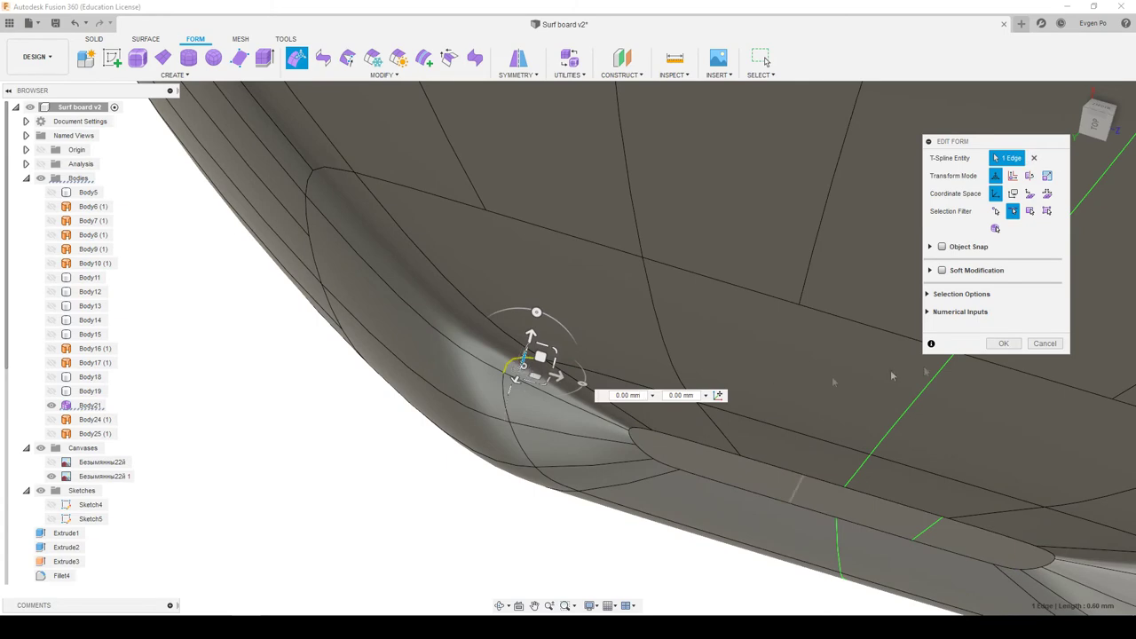
# Confirm the nose reshaping edit
pyautogui.click(1003, 344)
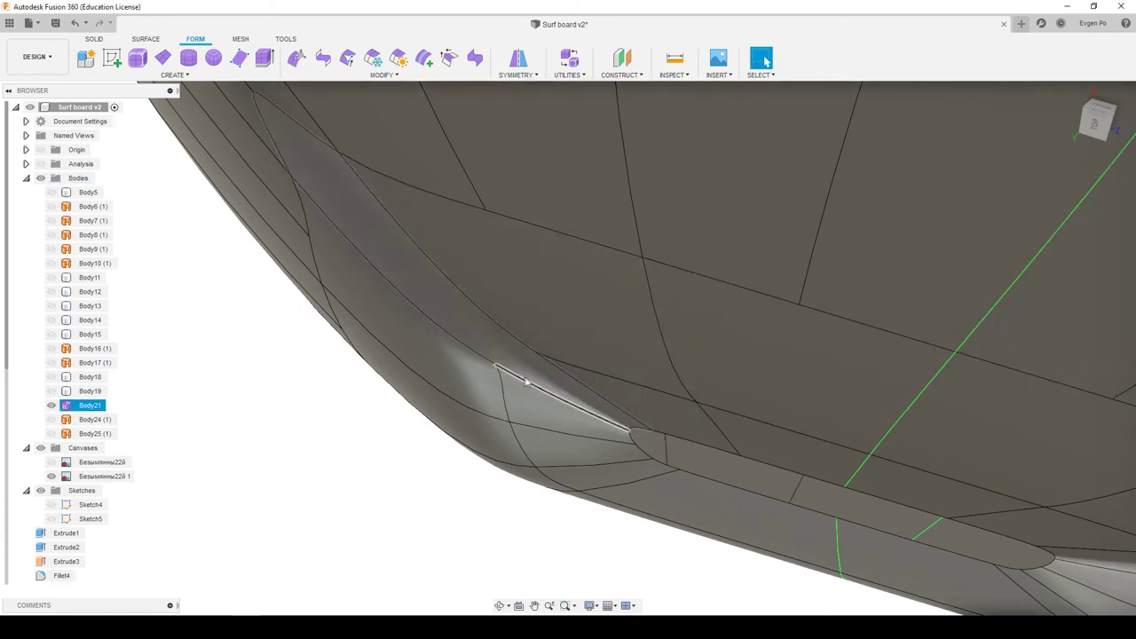
pyautogui.scroll(-3, 527, 382)
pyautogui.keyDown('shift'); pyautogui.moveTo(735, 409); pyautogui.dragTo(529, 313, button='middle'); pyautogui.keyUp('shift')
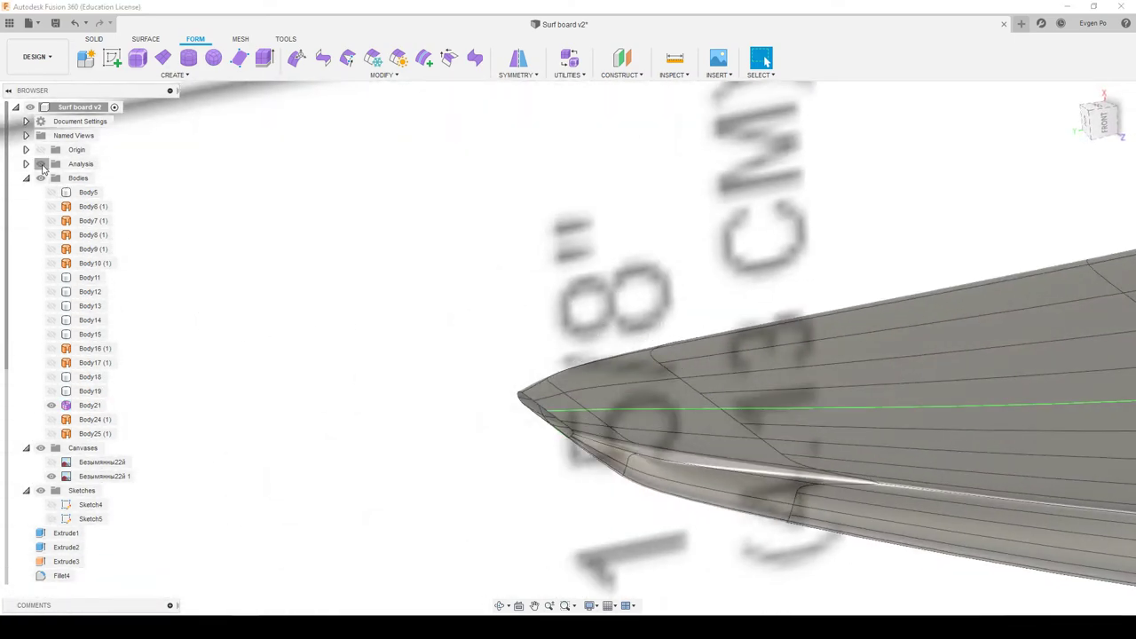
# Run Zebra Analysis on Body21, check the stripes along the board, then close it
pyautogui.click(687, 78)
pyautogui.click(690, 146)
pyautogui.click(719, 393)
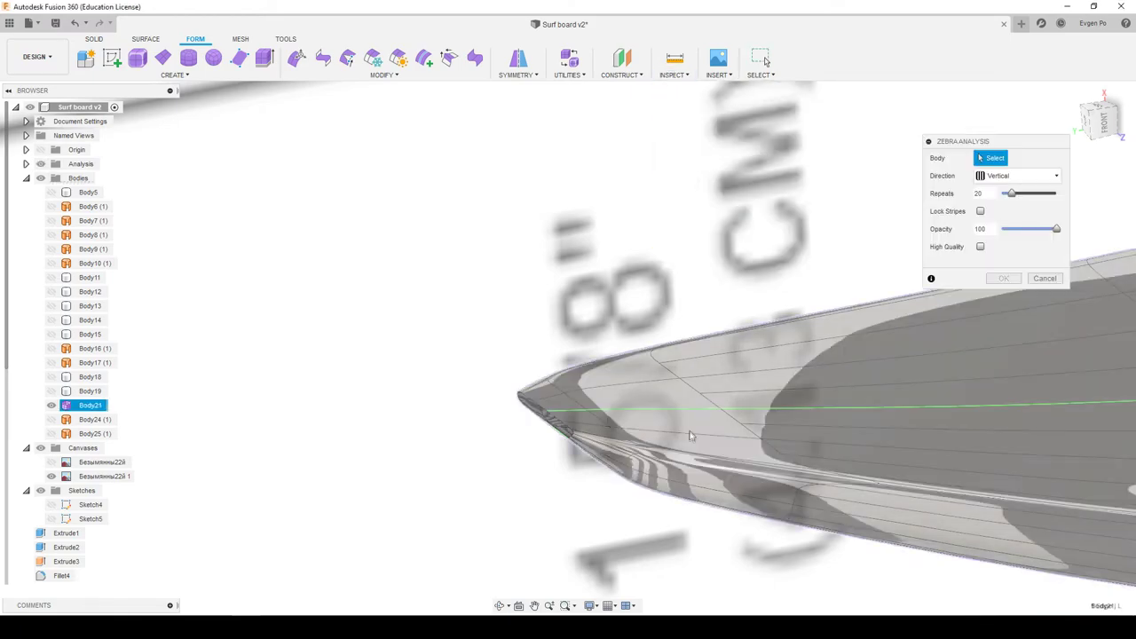
pyautogui.scroll(5, 572, 451)
pyautogui.moveTo(573, 452)
pyautogui.keyDown('shift'); pyautogui.mouseDown(button='middle')
pyautogui.moveTo(558, 399)
pyautogui.moveTo(1079, 278)
pyautogui.mouseUp(button='middle'); pyautogui.keyUp('shift')
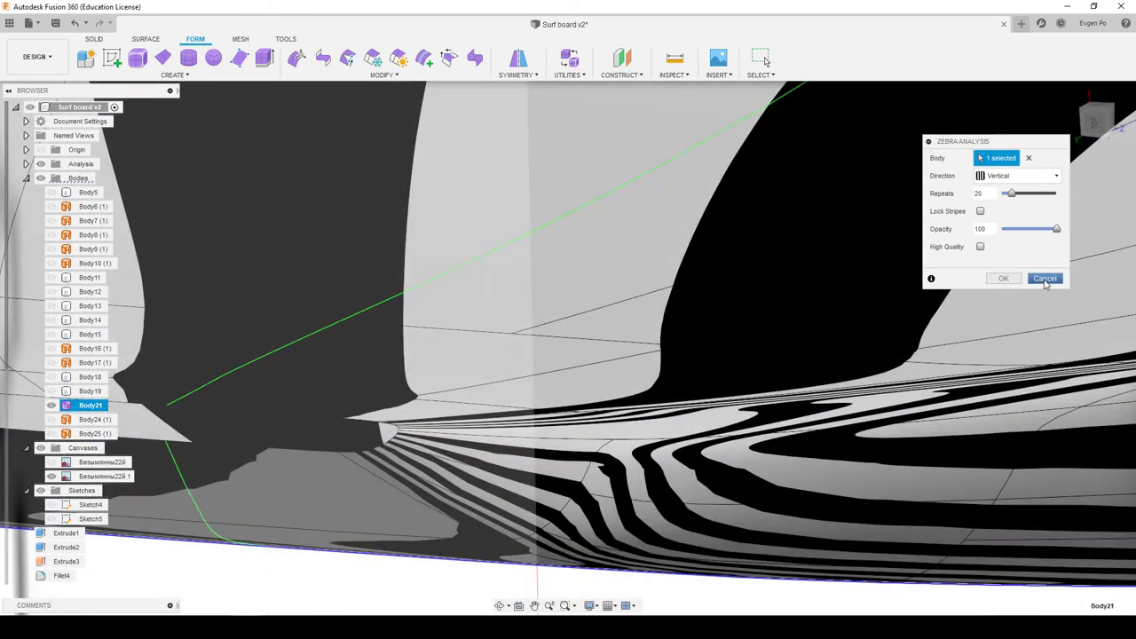
pyautogui.click(1044, 279)
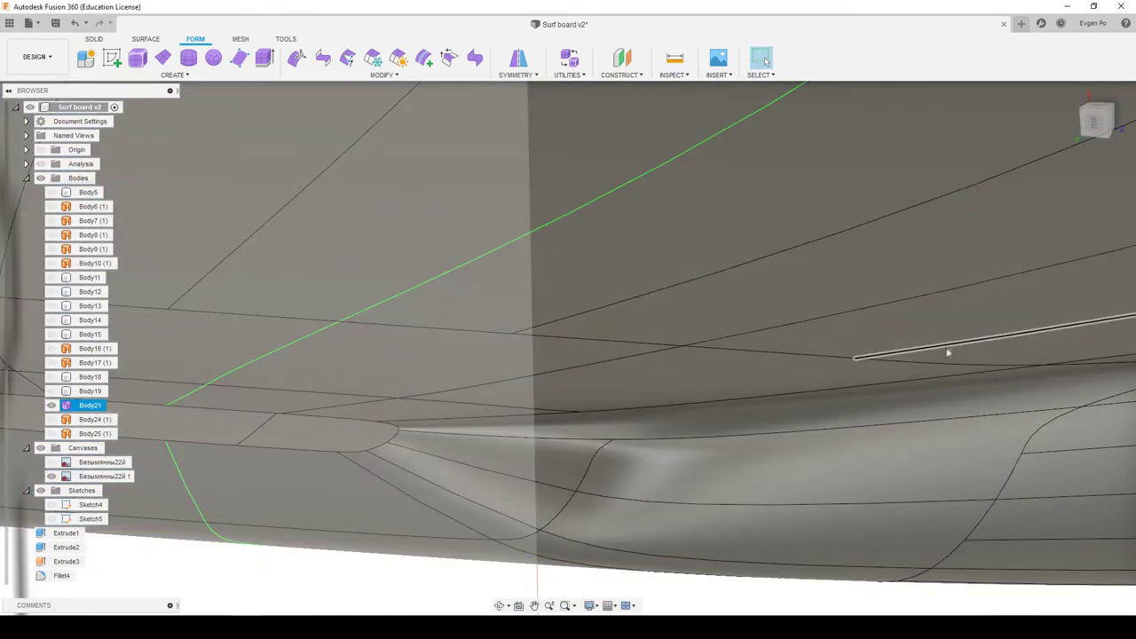
pyautogui.keyDown('shift'); pyautogui.moveTo(949, 343); pyautogui.dragTo(472, 228, button='middle'); pyautogui.keyUp('shift')
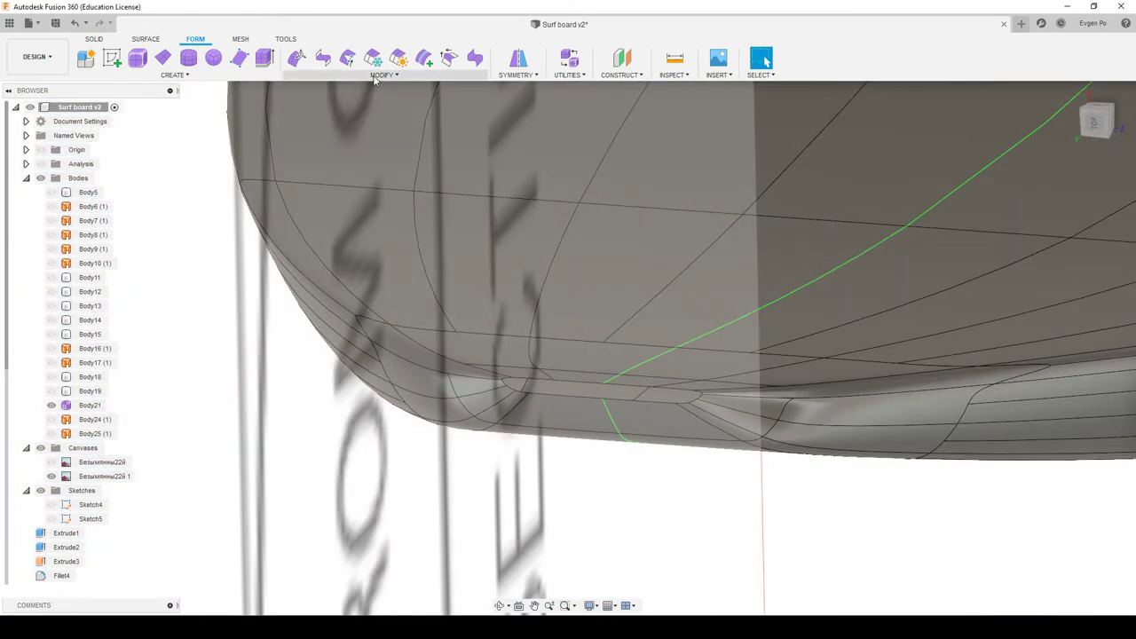
# Try Fill Hole on the board's open boundary edge, then exit and zoom out
pyautogui.click(380, 75)
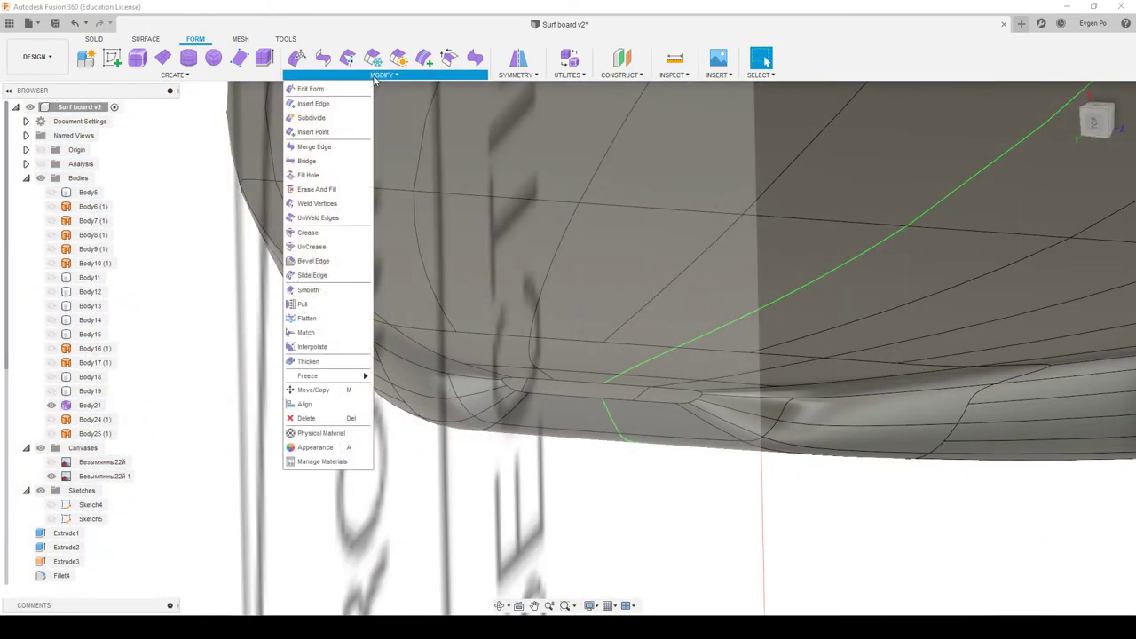
pyautogui.click(312, 177)
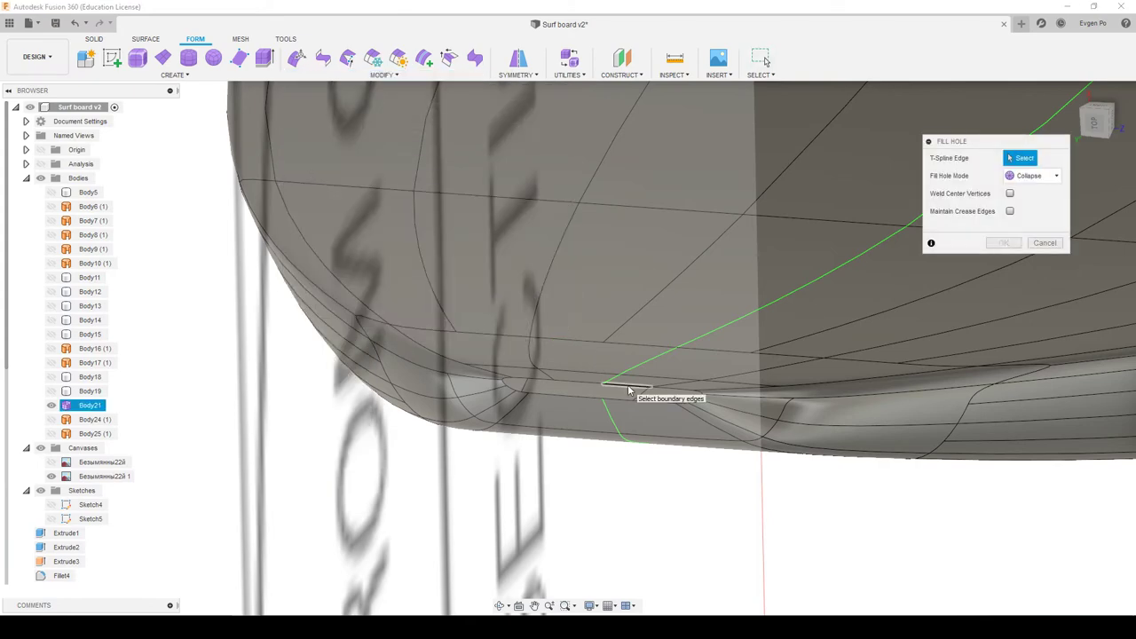
pyautogui.moveTo(643, 382)
pyautogui.keyDown('shift'); pyautogui.mouseDown(button='middle')
pyautogui.moveTo(642, 393)
pyautogui.moveTo(664, 367)
pyautogui.moveTo(651, 291)
pyautogui.mouseUp(button='middle'); pyautogui.keyUp('shift')
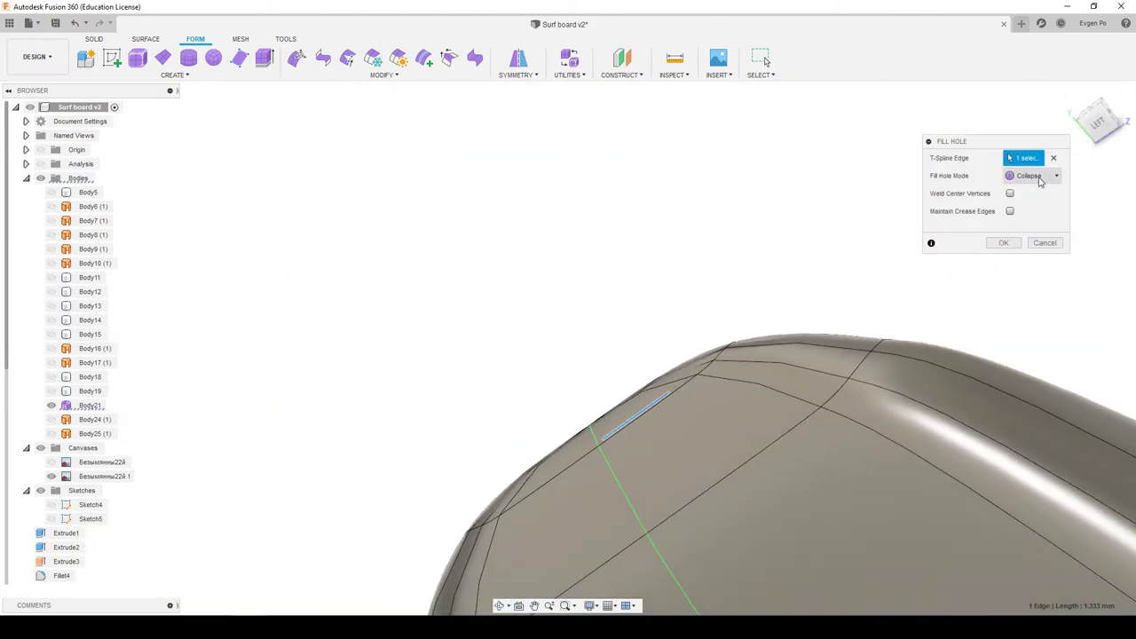
pyautogui.moveTo(853, 347)
pyautogui.keyDown('shift'); pyautogui.mouseDown(button='middle')
pyautogui.moveTo(754, 330)
pyautogui.moveTo(865, 348)
pyautogui.moveTo(864, 322)
pyautogui.mouseUp(button='middle'); pyautogui.keyUp('shift')
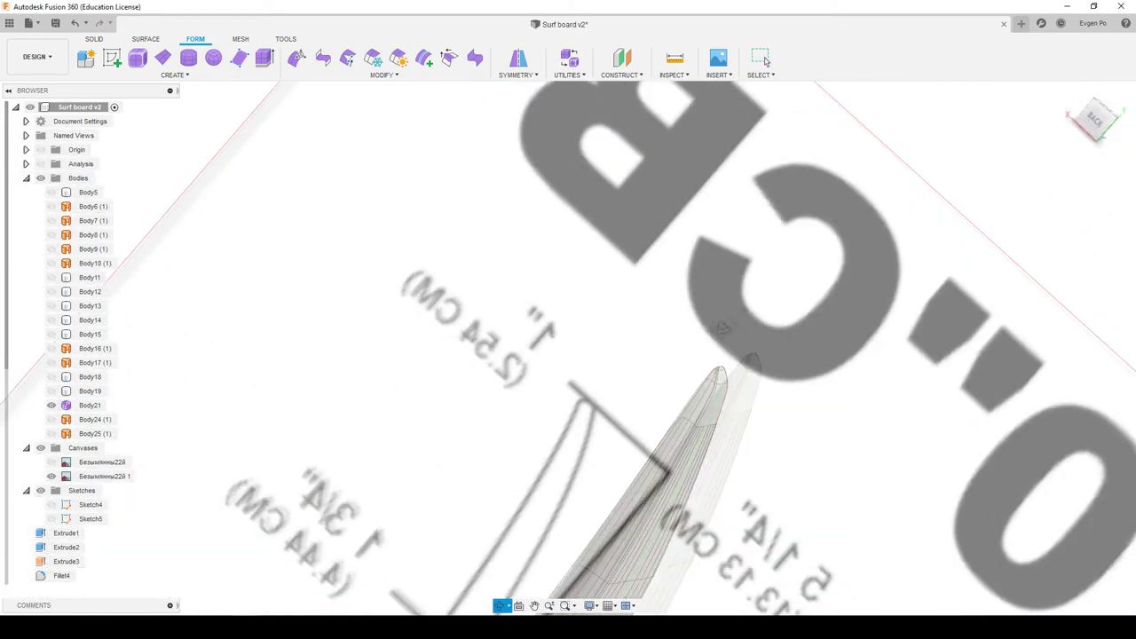
pyautogui.scroll(-3, 485, 328)
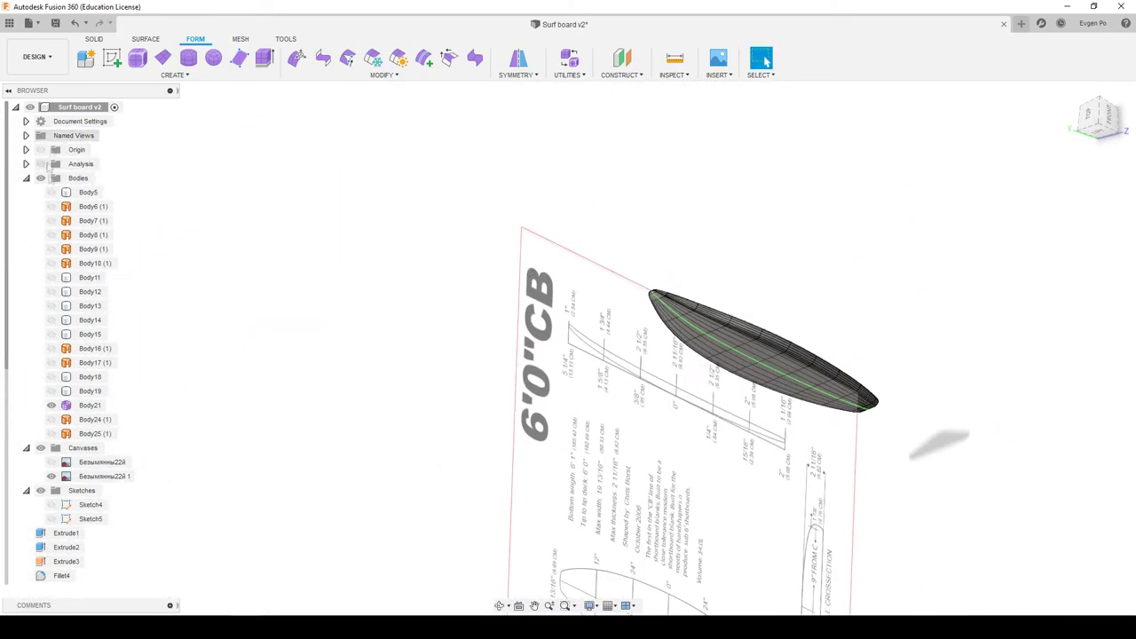
pyautogui.click(690, 145)
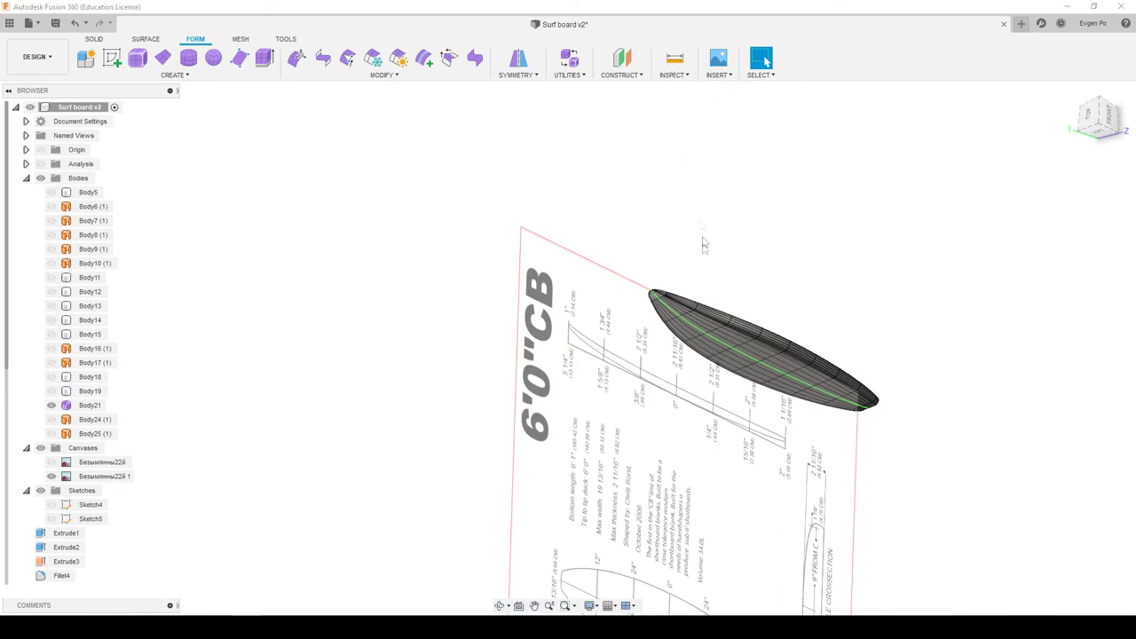
pyautogui.click(688, 315)
pyautogui.scroll(3, 587, 300)
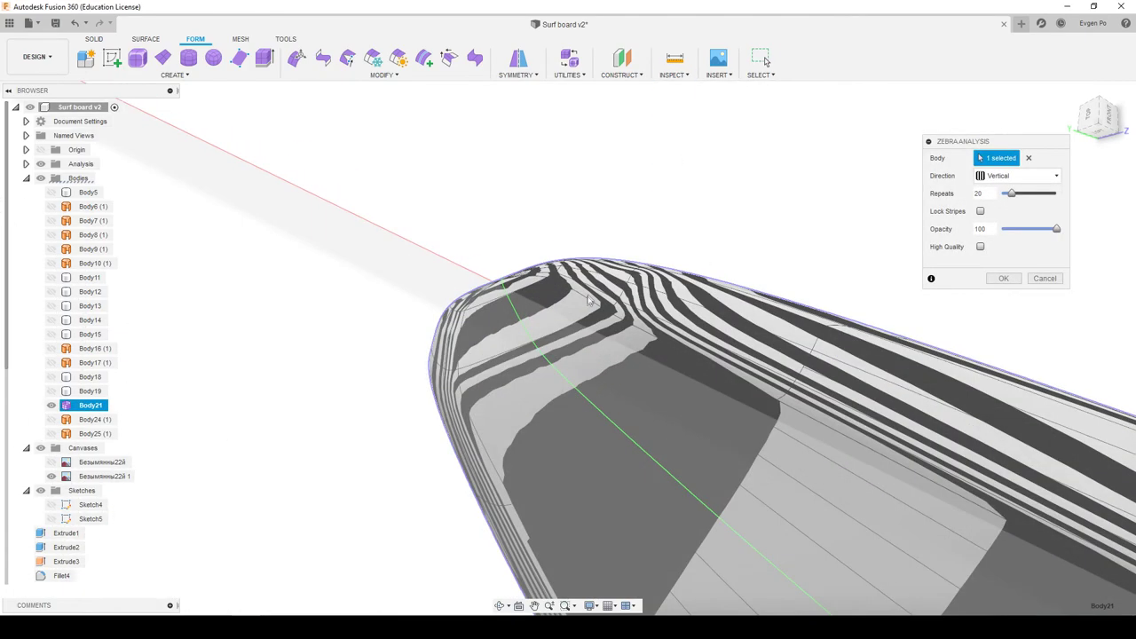
pyautogui.scroll(3, 583, 364)
pyautogui.moveTo(582, 364)
pyautogui.keyDown('shift'); pyautogui.mouseDown(button='middle')
pyautogui.moveTo(497, 316)
pyautogui.moveTo(444, 318)
pyautogui.mouseUp(button='middle'); pyautogui.keyUp('shift')
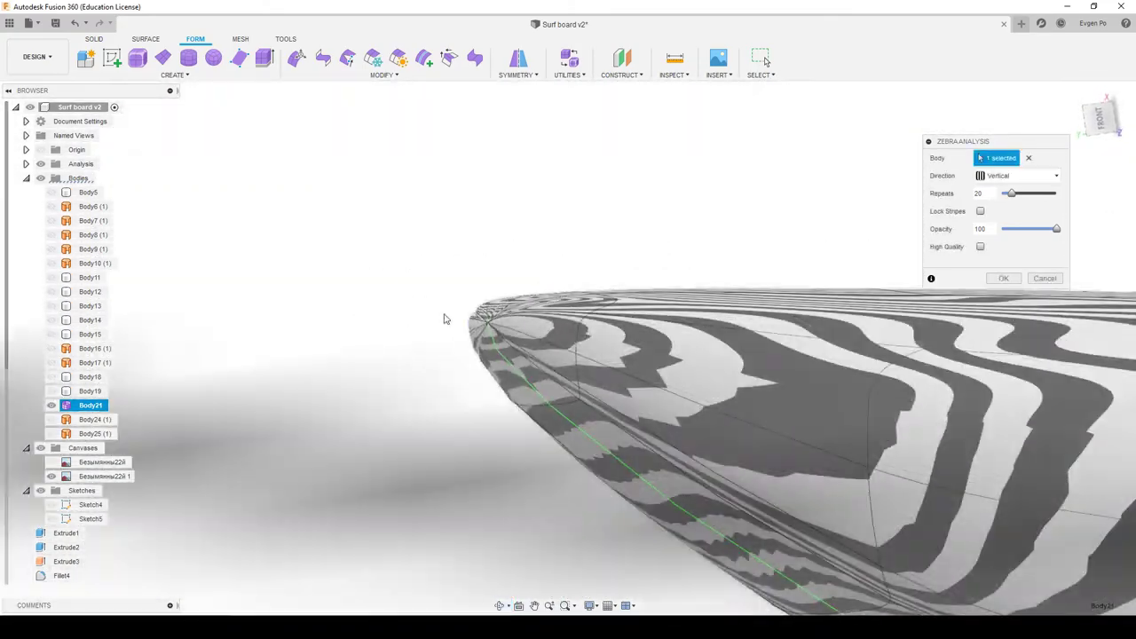
pyautogui.keyDown('shift'); pyautogui.moveTo(443, 318); pyautogui.dragTo(439, 334, button='middle'); pyautogui.keyUp('shift')
pyautogui.scroll(-3, 439, 334)
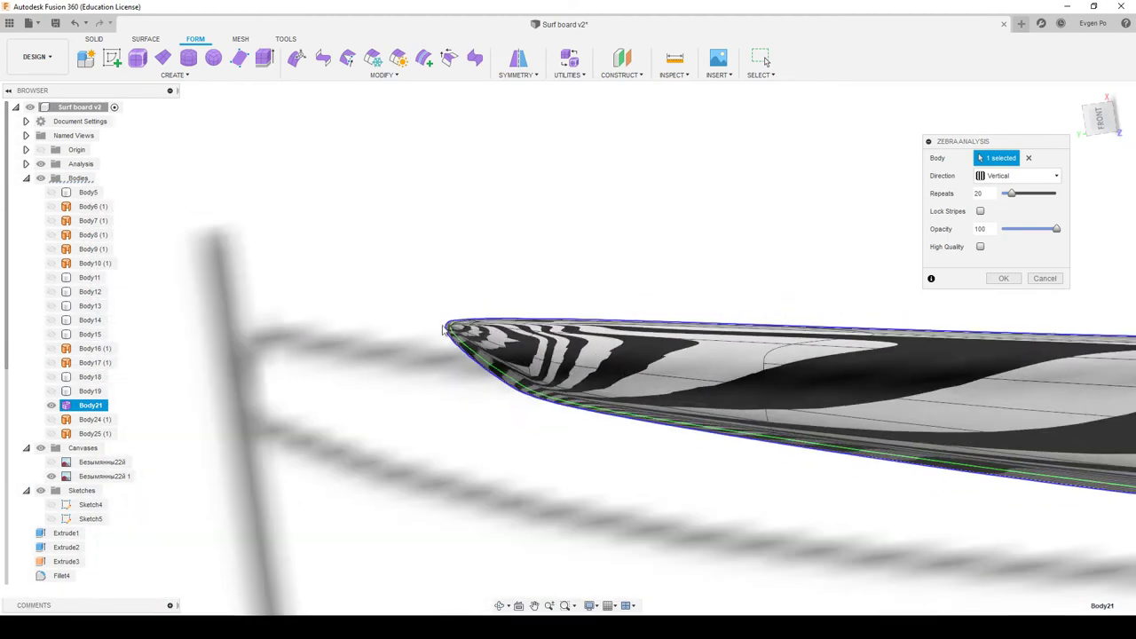
pyautogui.press('Escape')
pyautogui.moveTo(592, 341); pyautogui.dragTo(761, 347, button='middle')
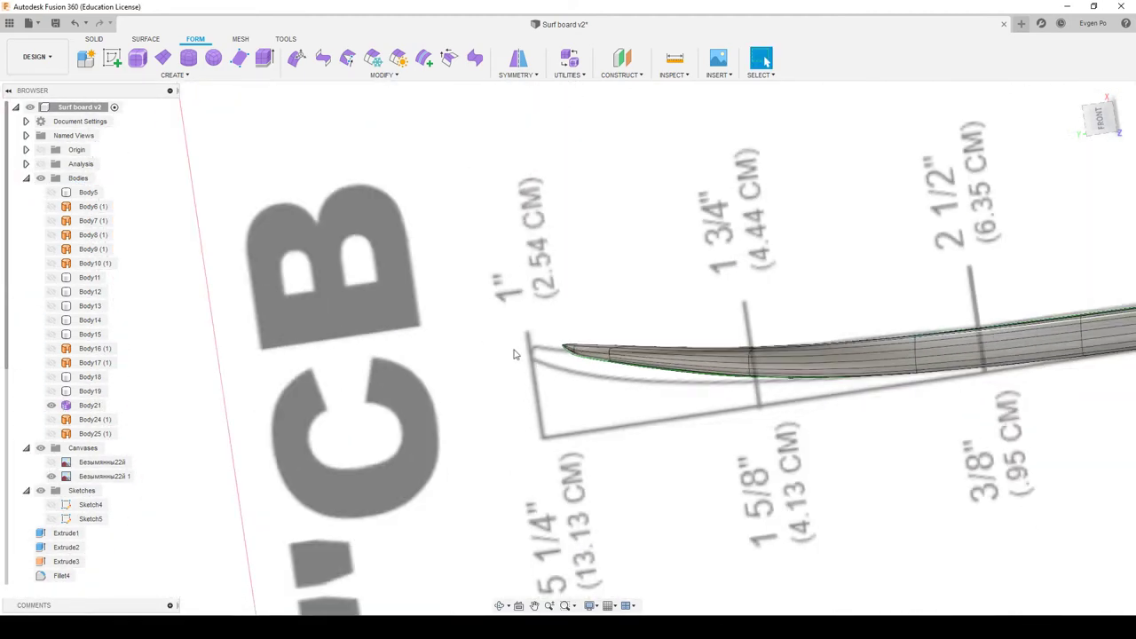
pyautogui.scroll(3, 965, 278)
pyautogui.scroll(2, 965, 278)
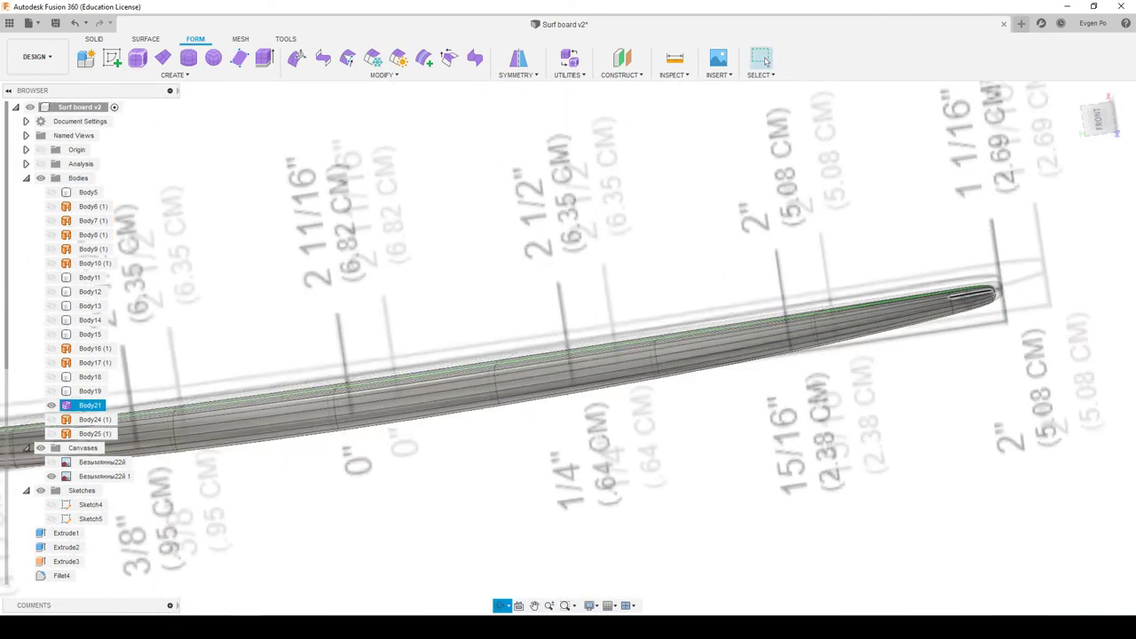
pyautogui.scroll(2, 1003, 274)
pyautogui.scroll(2, 1041, 269)
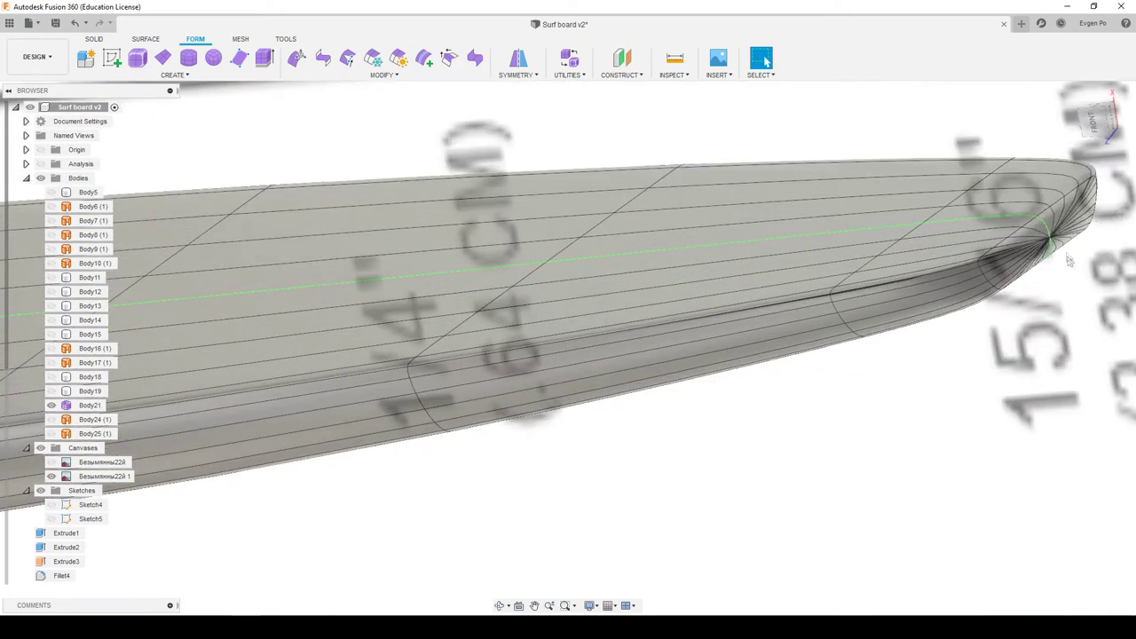
pyautogui.scroll(-3, 1035, 274)
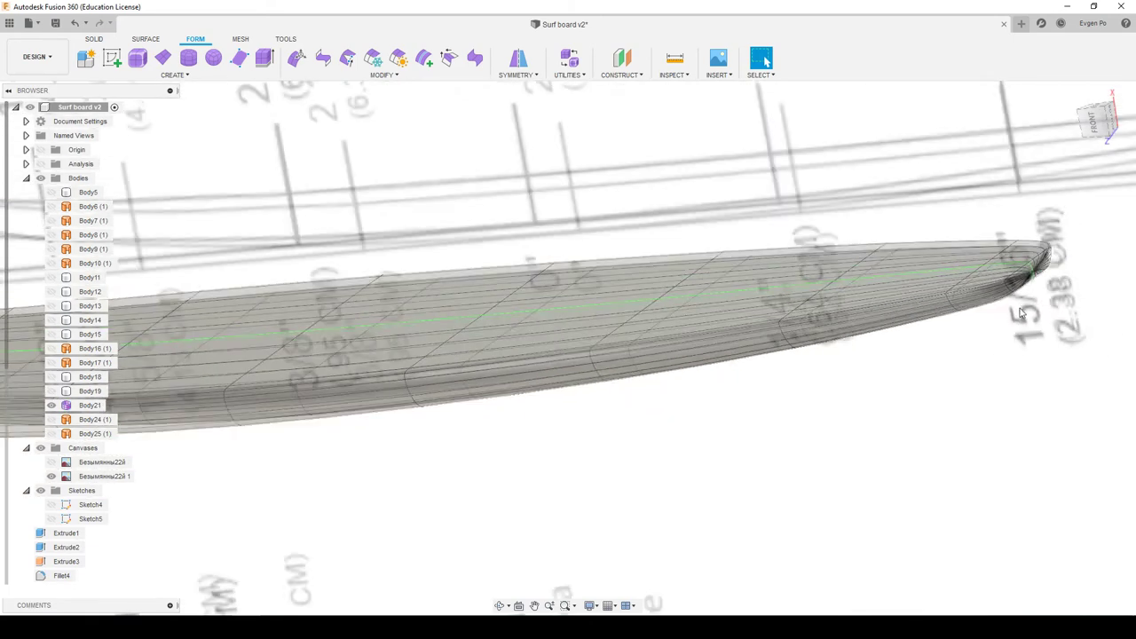
pyautogui.scroll(-3, 763, 364)
pyautogui.scroll(-2, 503, 461)
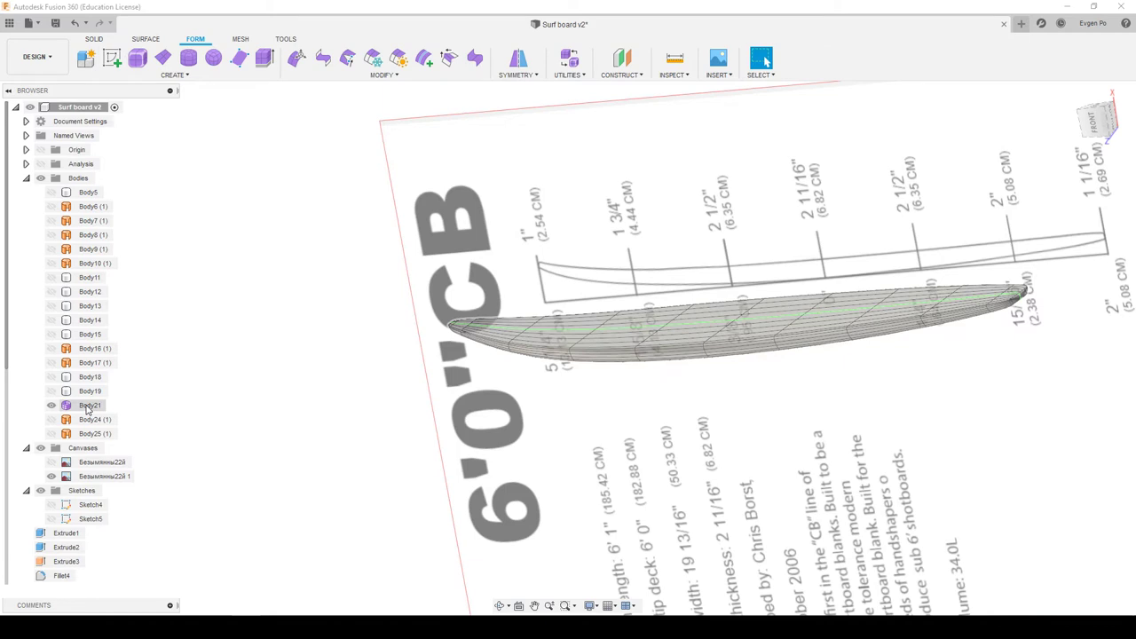
pyautogui.click(151, 251)
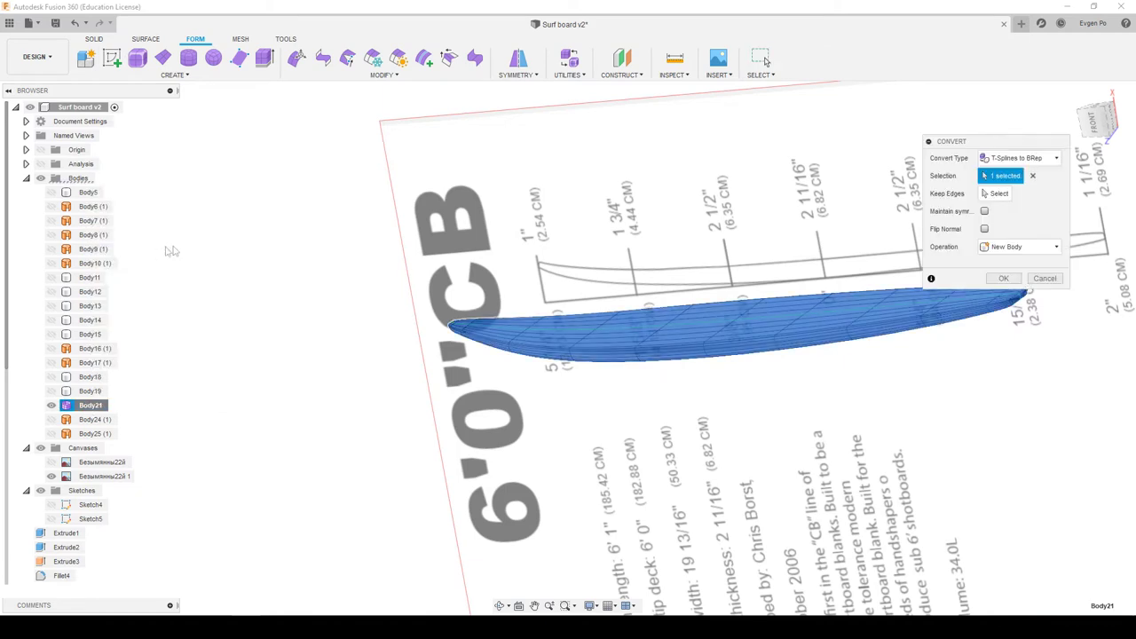
pyautogui.click(1004, 279)
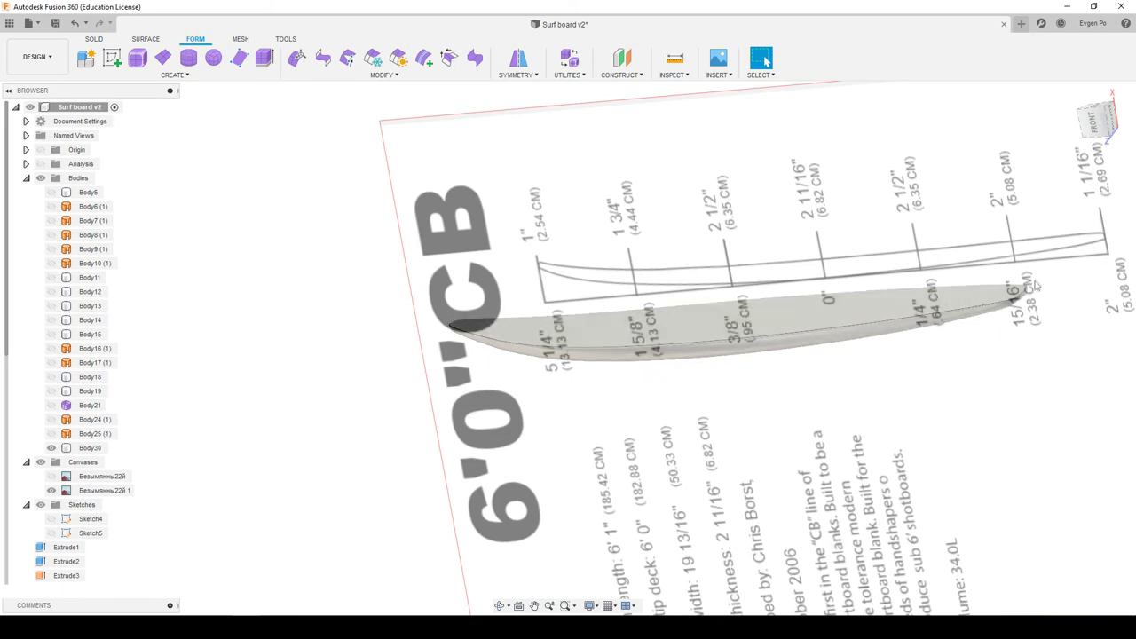
pyautogui.scroll(3, 435, 324)
pyautogui.scroll(3, 435, 324)
pyautogui.scroll(3, 435, 324)
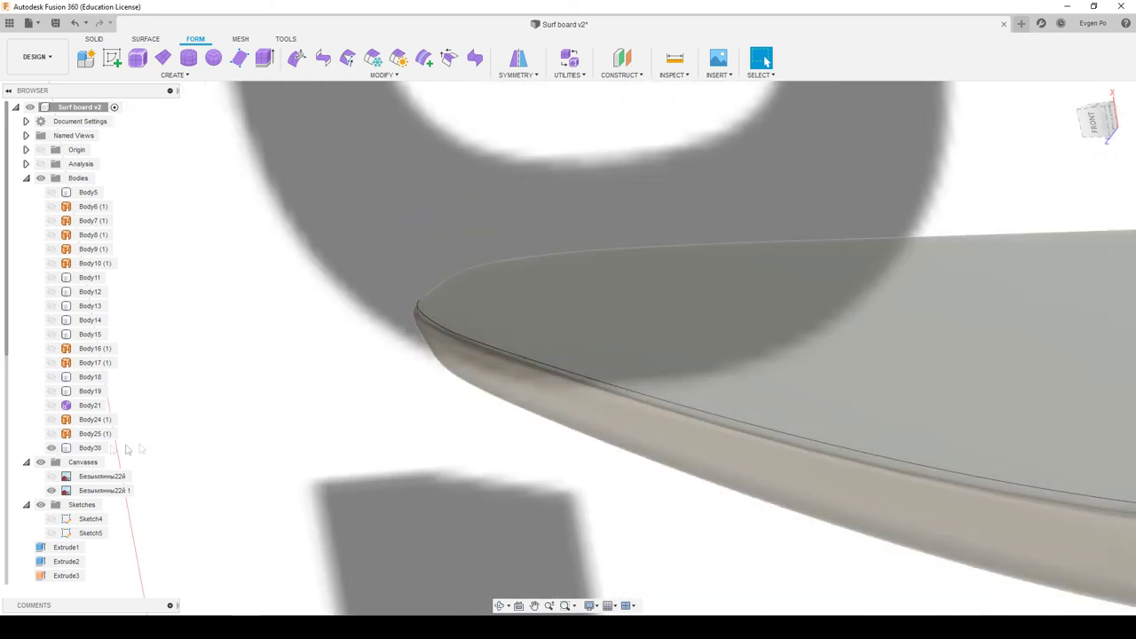
pyautogui.rightClick(88, 449)
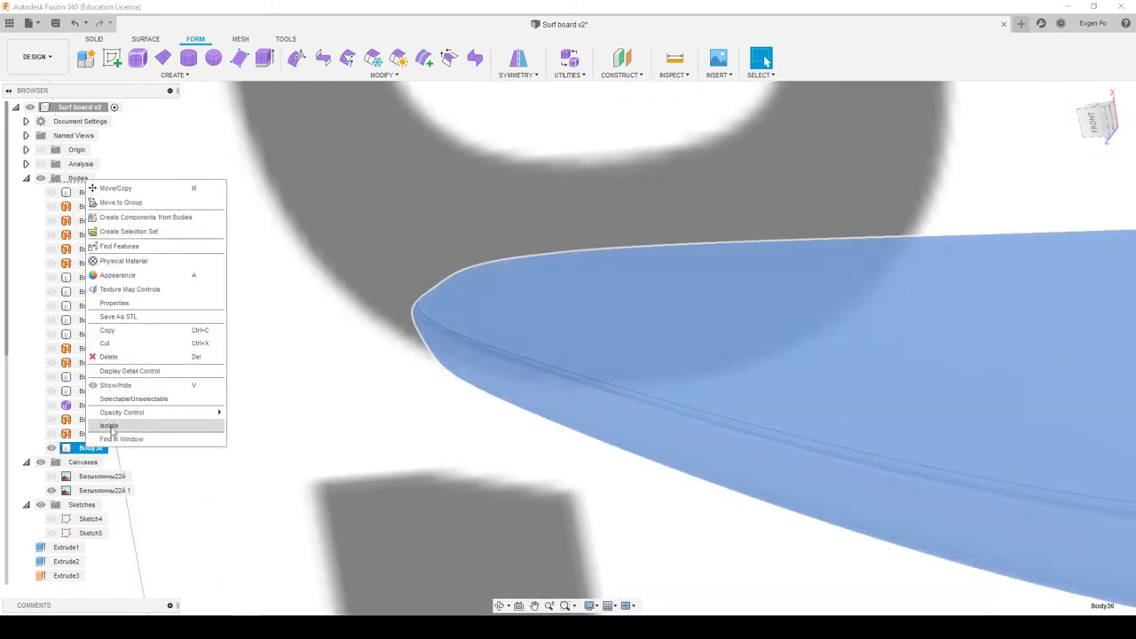
pyautogui.click(111, 426)
pyautogui.scroll(-3, 436, 400)
pyautogui.click(440, 400)
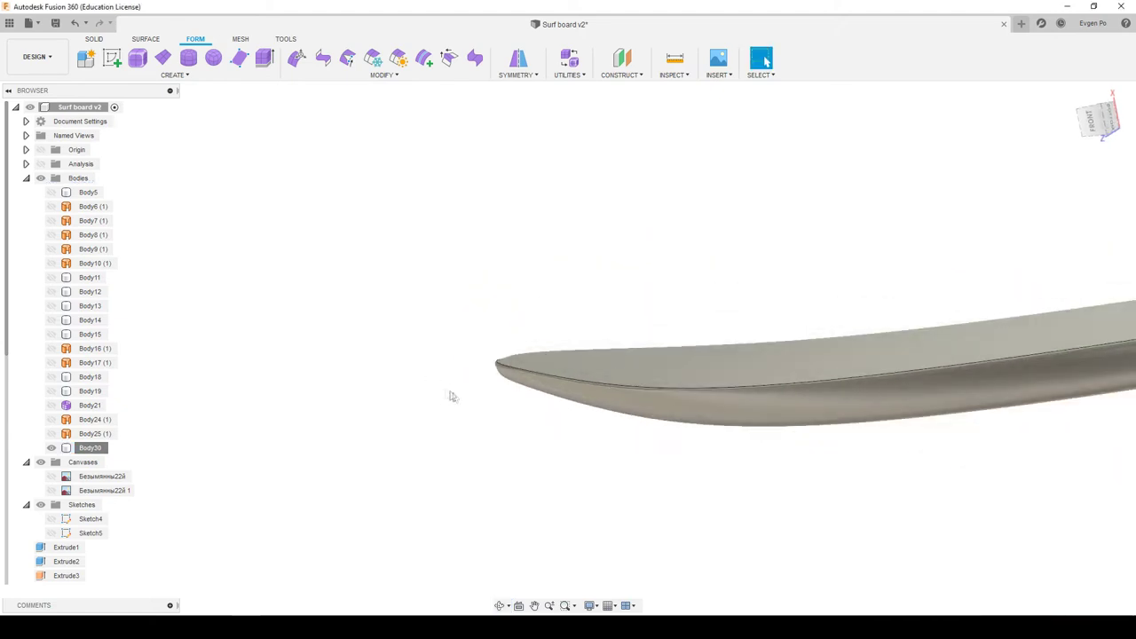
pyautogui.scroll(-2, 450, 404)
pyautogui.moveTo(741, 355)
pyautogui.keyDown('shift'); pyautogui.mouseDown(button='middle')
pyautogui.moveTo(681, 383)
pyautogui.moveTo(711, 373)
pyautogui.mouseUp(button='middle'); pyautogui.keyUp('shift')
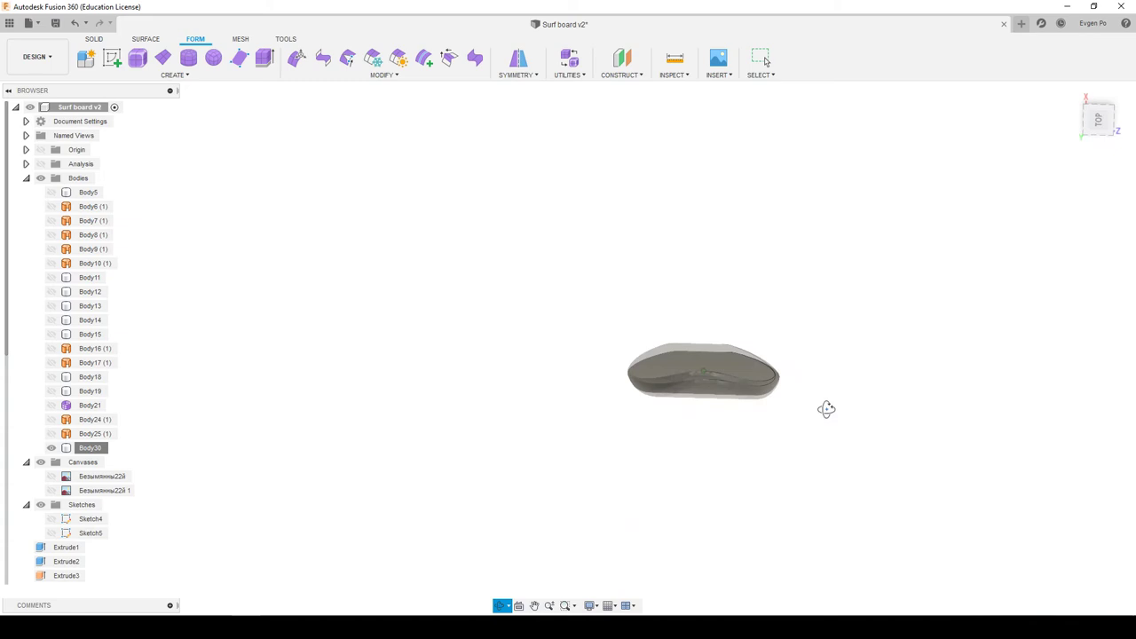
pyautogui.scroll(2, 691, 404)
pyautogui.scroll(3, 751, 406)
pyautogui.moveTo(751, 406)
pyautogui.keyDown('shift'); pyautogui.mouseDown(button='middle')
pyautogui.moveTo(707, 359)
pyautogui.moveTo(680, 386)
pyautogui.moveTo(686, 420)
pyautogui.moveTo(701, 299)
pyautogui.moveTo(710, 338)
pyautogui.mouseUp(button='middle'); pyautogui.keyUp('shift')
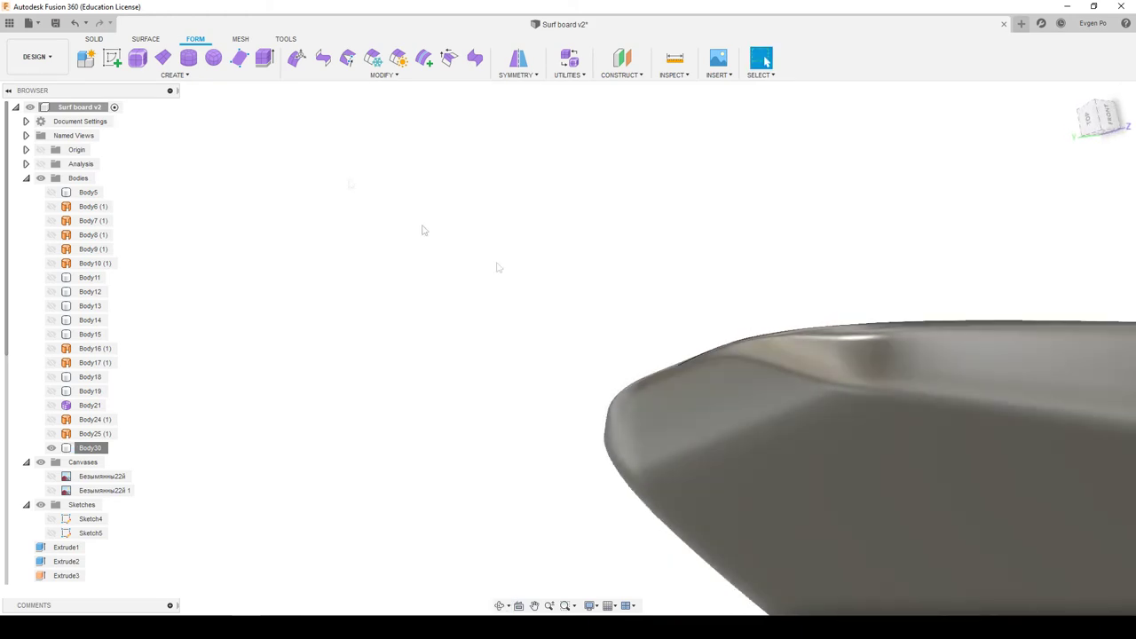
pyautogui.click(75, 24)
pyautogui.click(76, 24)
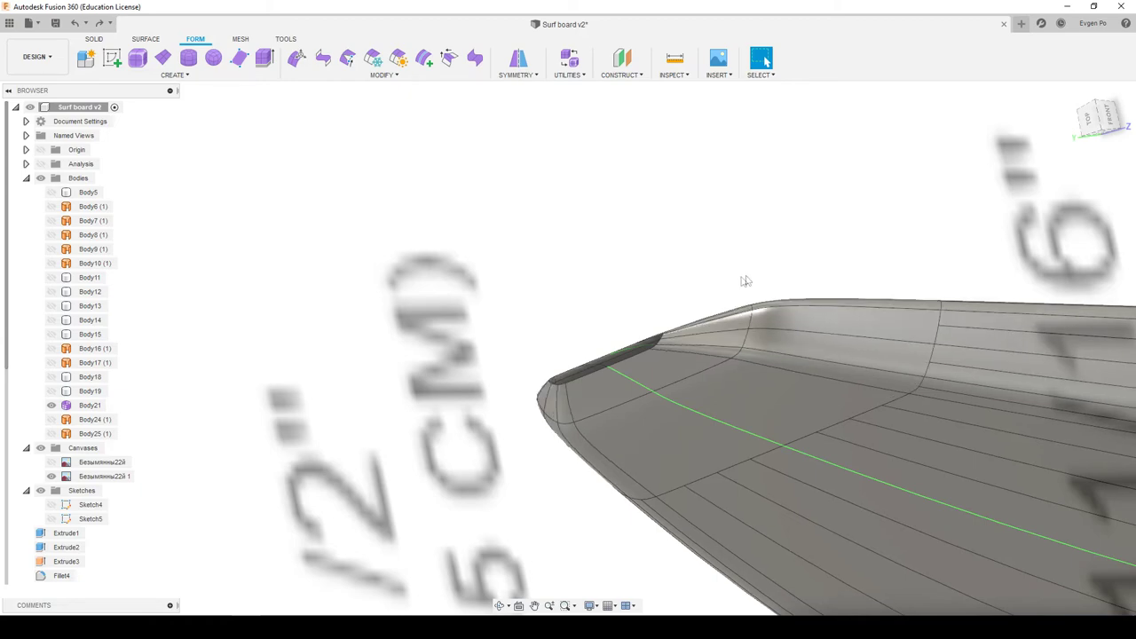
# Select the nose edge loops in Edit Form and raise them by 0.50 mm
pyautogui.keyDown('shift'); pyautogui.moveTo(742, 281); pyautogui.dragTo(810, 415, button='middle'); pyautogui.keyUp('shift')
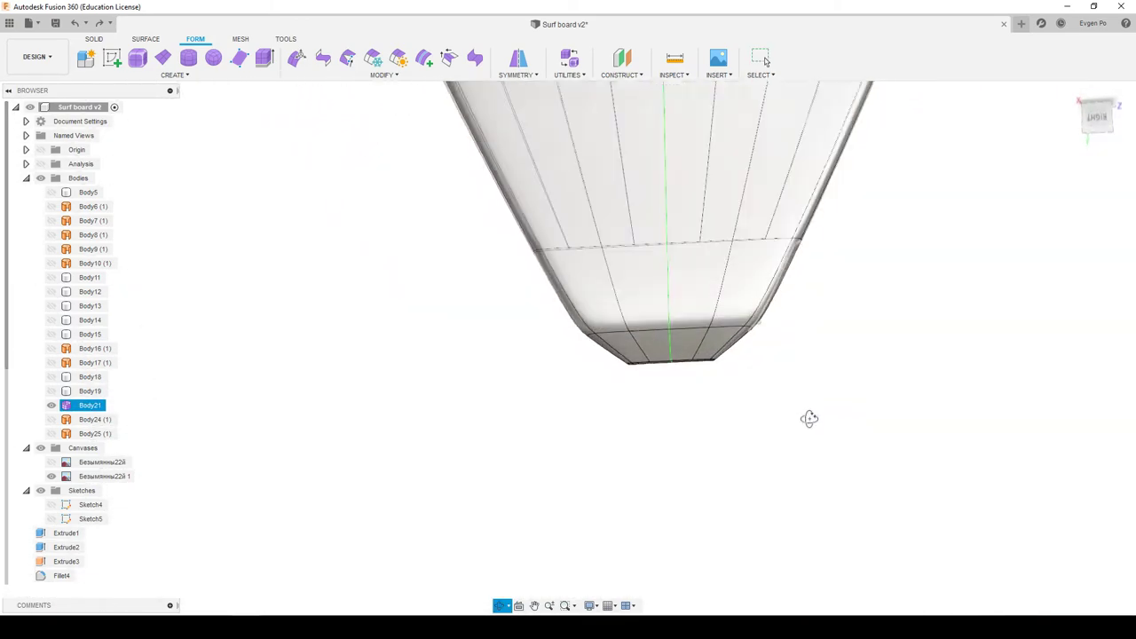
pyautogui.keyDown('shift'); pyautogui.moveTo(810, 415); pyautogui.dragTo(786, 355, button='middle'); pyautogui.keyUp('shift')
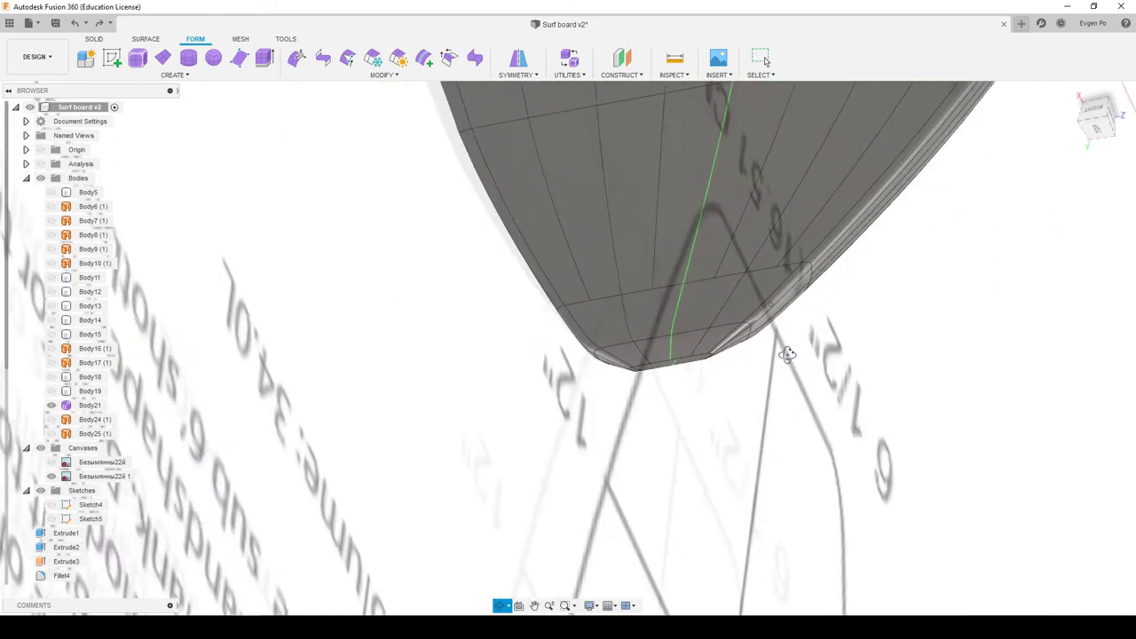
pyautogui.click(739, 287)
pyautogui.scroll(3, 711, 352)
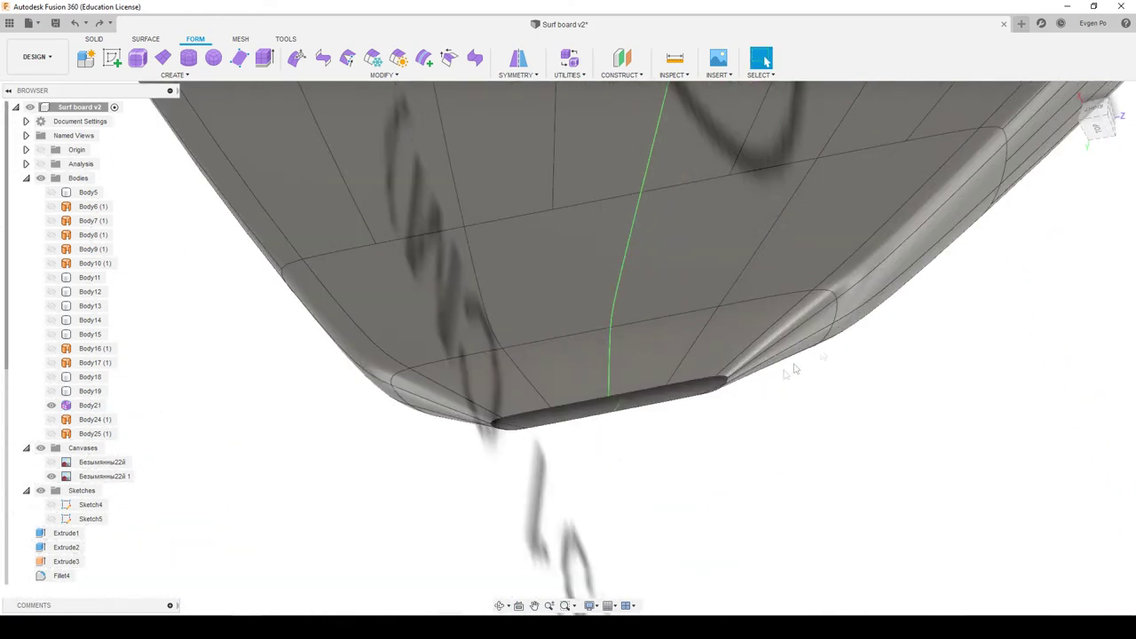
pyautogui.keyDown('shift'); pyautogui.moveTo(1018, 189); pyautogui.dragTo(275, 82, button='middle'); pyautogui.keyUp('shift')
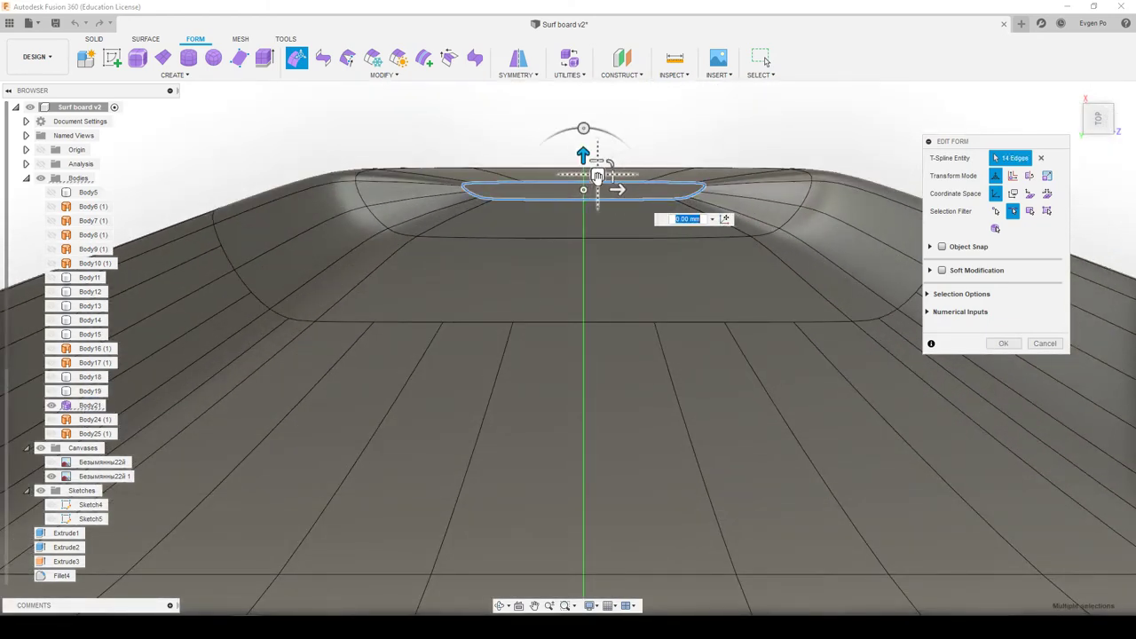
pyautogui.moveTo(582, 142); pyautogui.dragTo(583, 132)
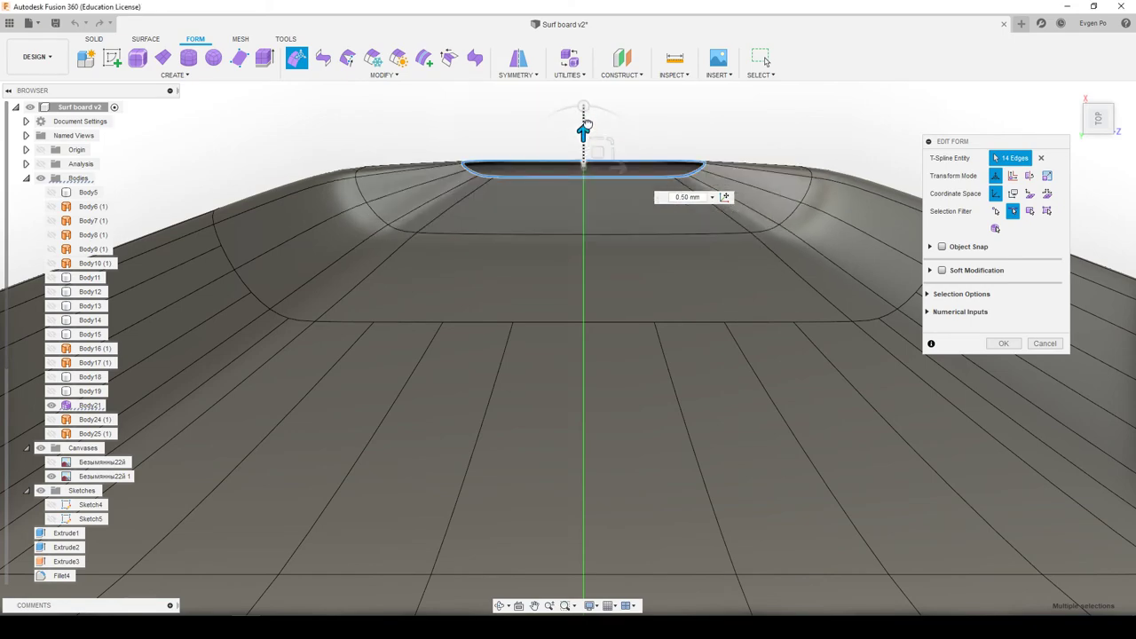
# Shift the nose edge loop outward and sideways toward the tip in the right-side view
pyautogui.scroll(-3, 585, 124)
pyautogui.keyDown('shift'); pyautogui.moveTo(584, 124); pyautogui.dragTo(498, 166, button='middle'); pyautogui.keyUp('shift')
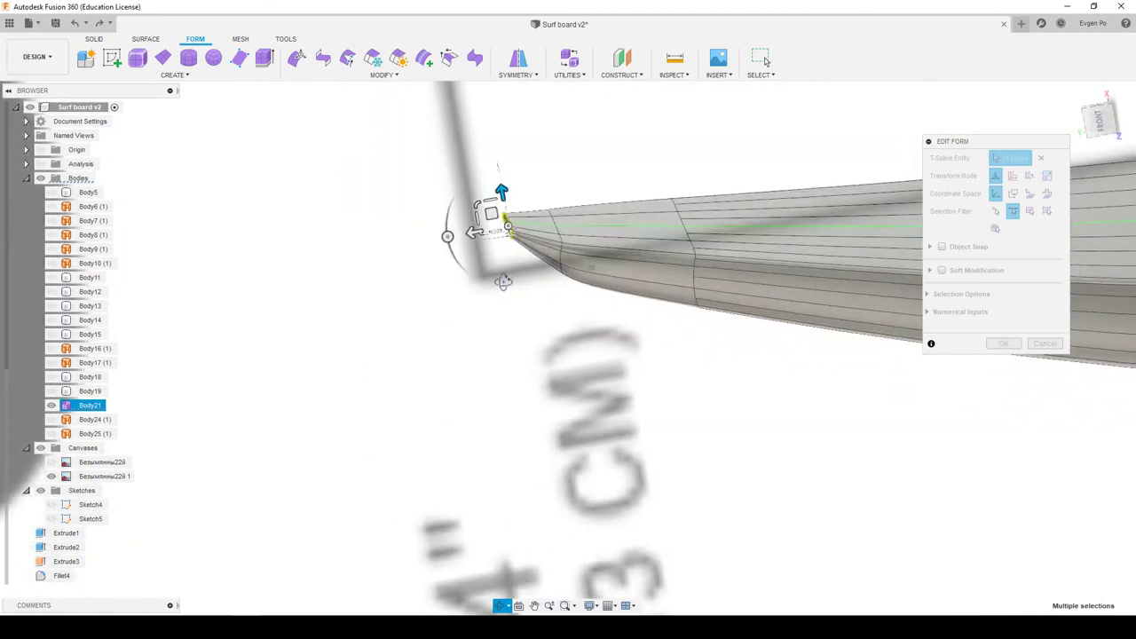
pyautogui.moveTo(504, 282)
pyautogui.keyDown('shift'); pyautogui.mouseDown(button='middle')
pyautogui.moveTo(566, 236)
pyautogui.moveTo(551, 258)
pyautogui.mouseUp(button='middle'); pyautogui.keyUp('shift')
pyautogui.keyDown('shift'); pyautogui.moveTo(532, 266); pyautogui.dragTo(562, 300, button='middle'); pyautogui.keyUp('shift')
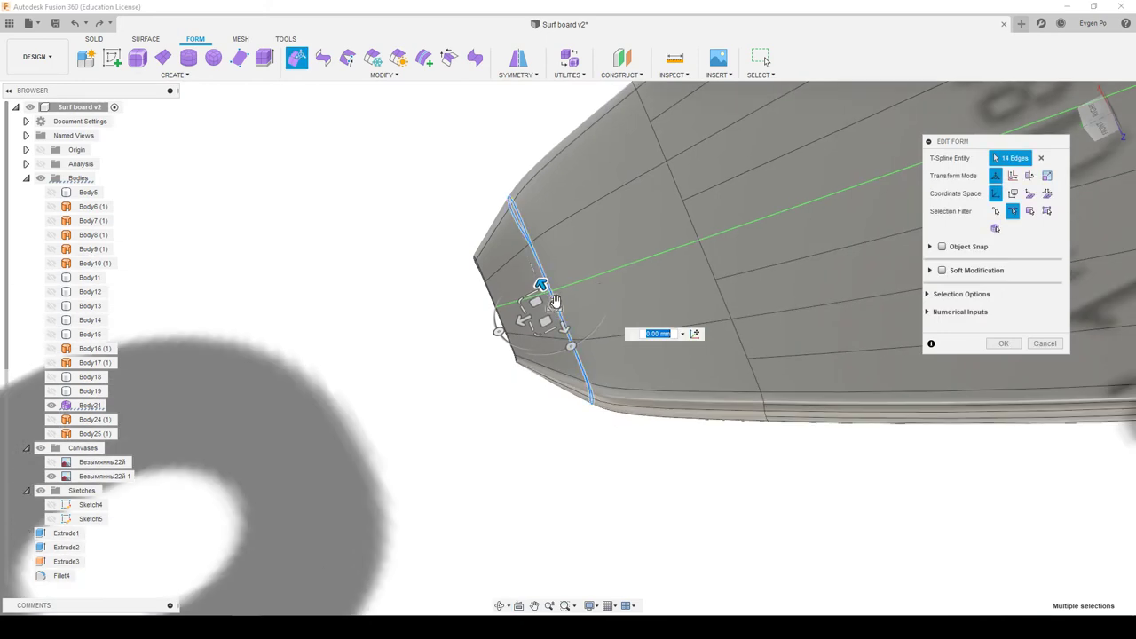
pyautogui.moveTo(555, 304); pyautogui.dragTo(554, 306)
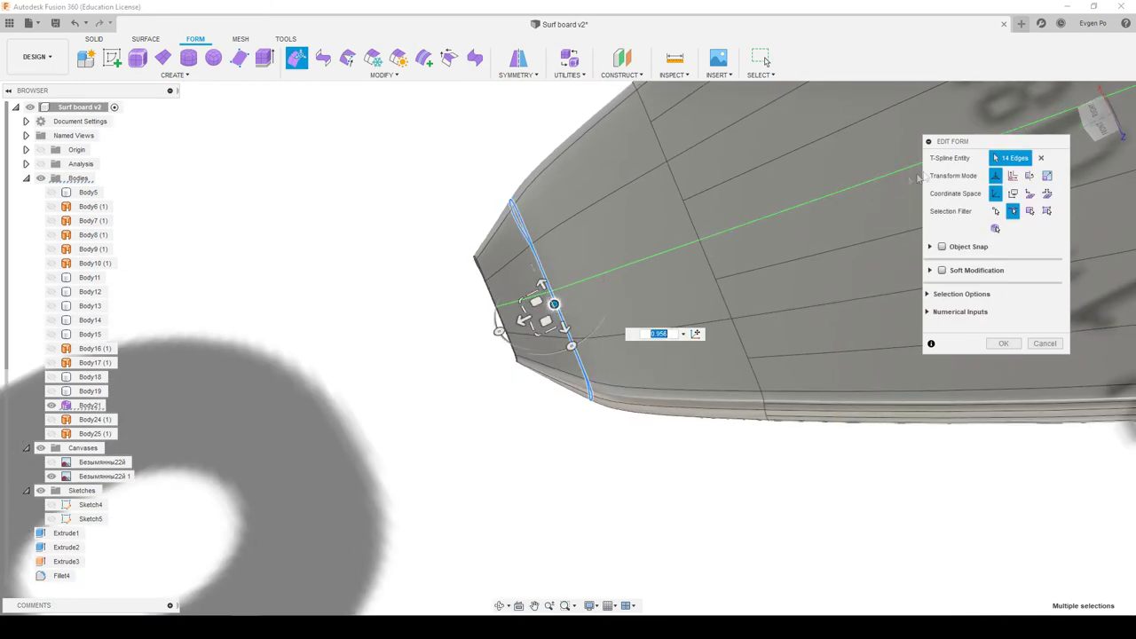
pyautogui.click(1092, 113)
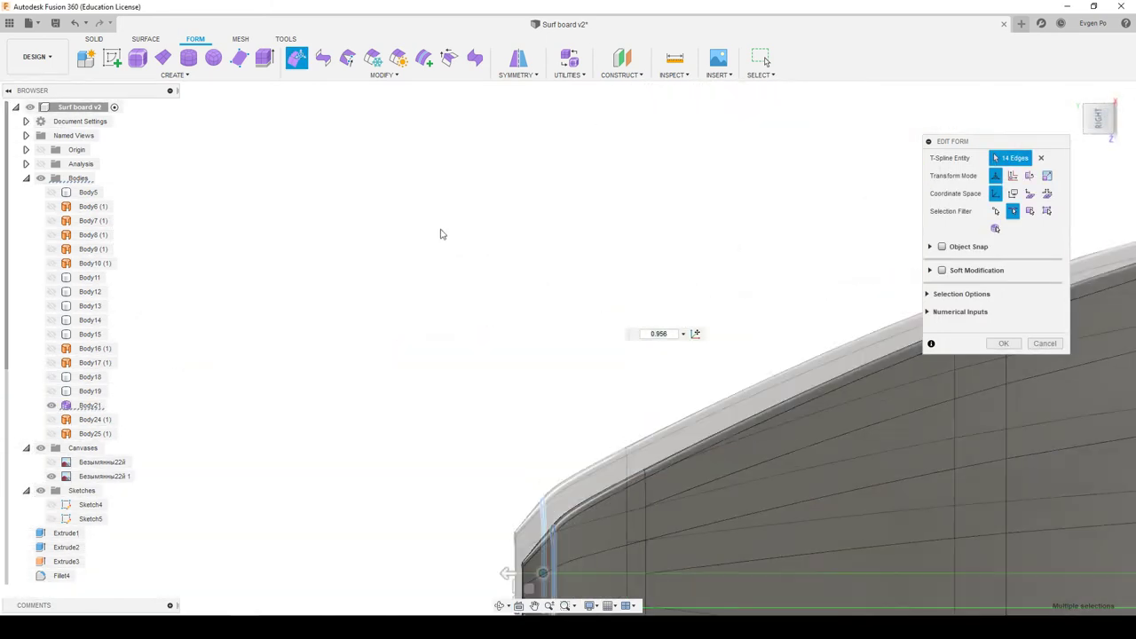
pyautogui.scroll(2, 513, 472)
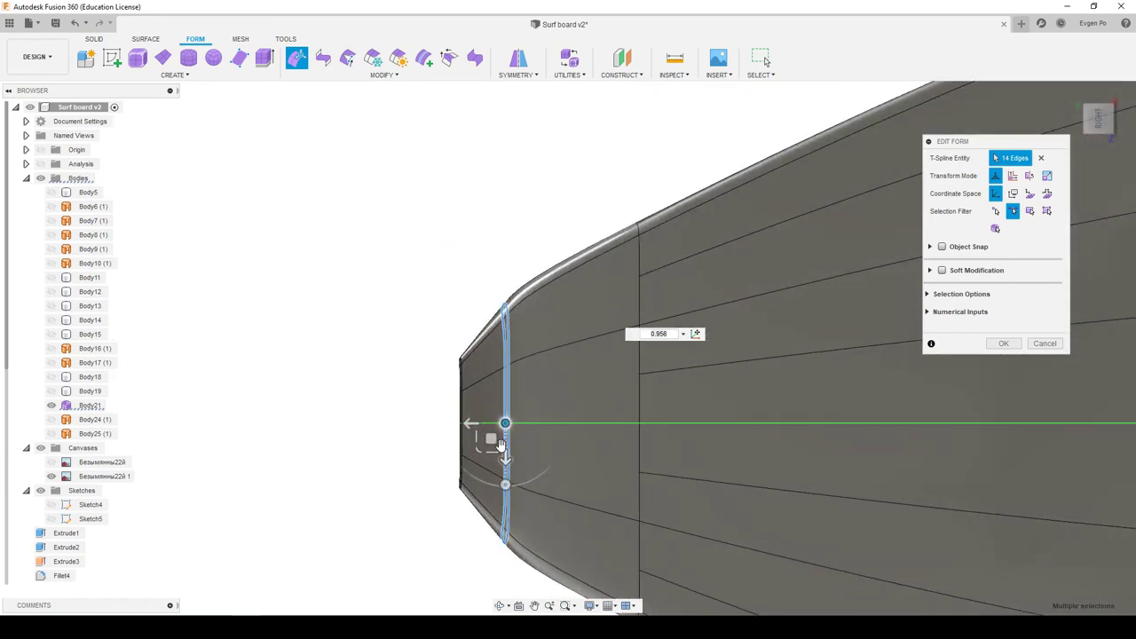
pyautogui.moveTo(483, 435)
pyautogui.mouseDown()
pyautogui.moveTo(472, 437)
pyautogui.moveTo(515, 436)
pyautogui.moveTo(472, 440)
pyautogui.mouseUp()
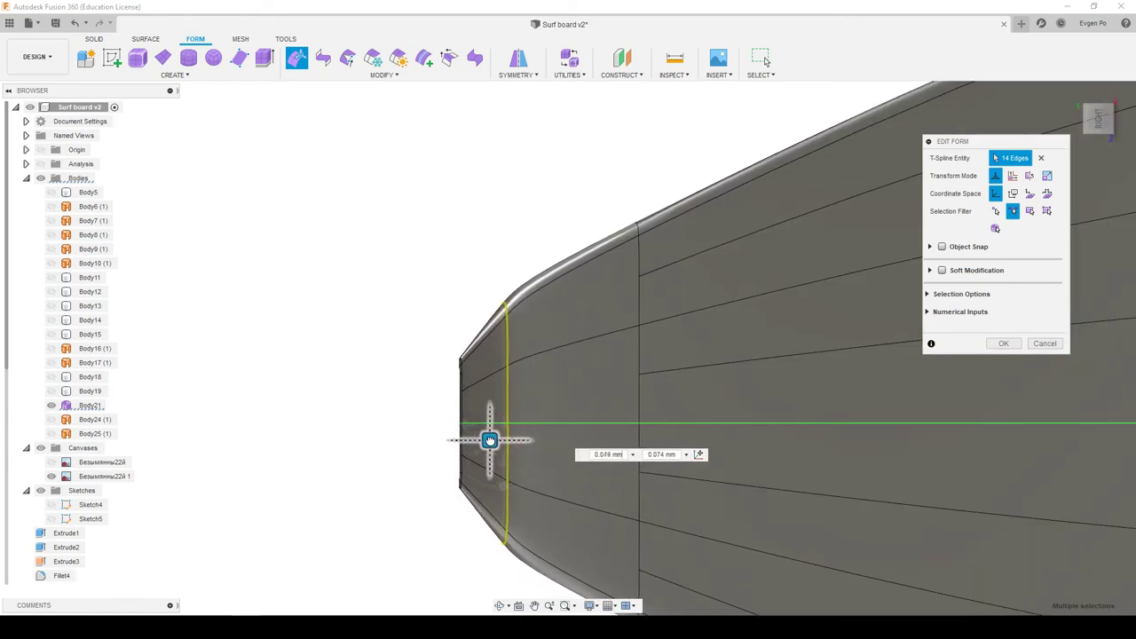
# Pull the nose edges down and inward from the back view, ending at -0.83 mm and -1.577 mm, and confirm
pyautogui.scroll(-3, 471, 417)
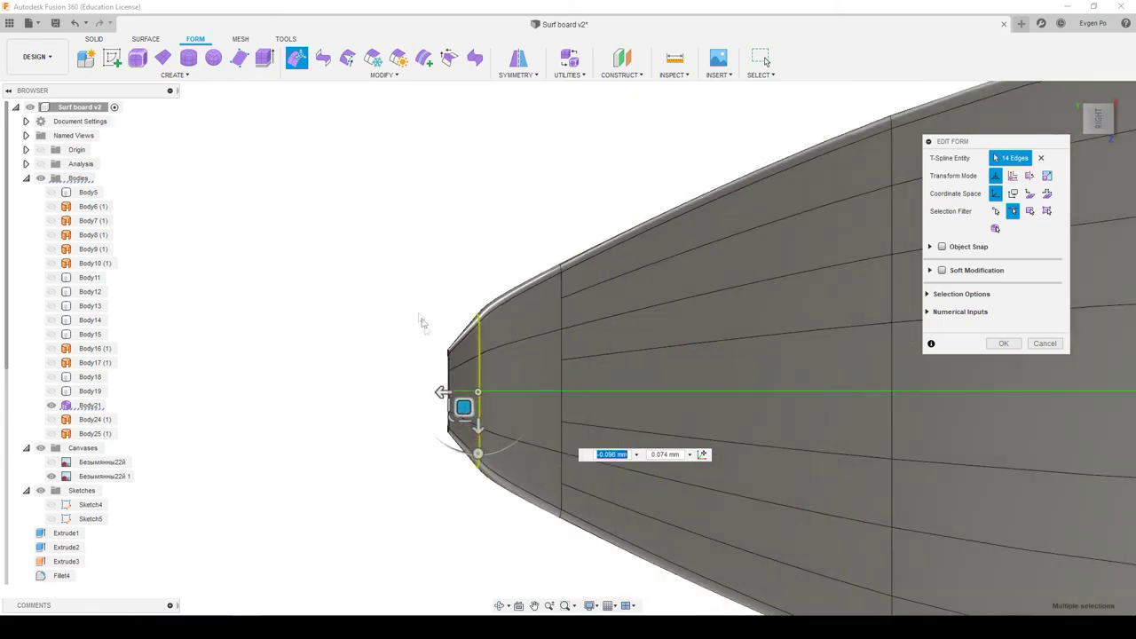
pyautogui.moveTo(417, 364)
pyautogui.keyDown('shift'); pyautogui.mouseDown(button='middle')
pyautogui.moveTo(426, 310)
pyautogui.moveTo(424, 334)
pyautogui.moveTo(457, 355)
pyautogui.moveTo(520, 368)
pyautogui.moveTo(568, 343)
pyautogui.moveTo(667, 241)
pyautogui.mouseUp(button='middle'); pyautogui.keyUp('shift')
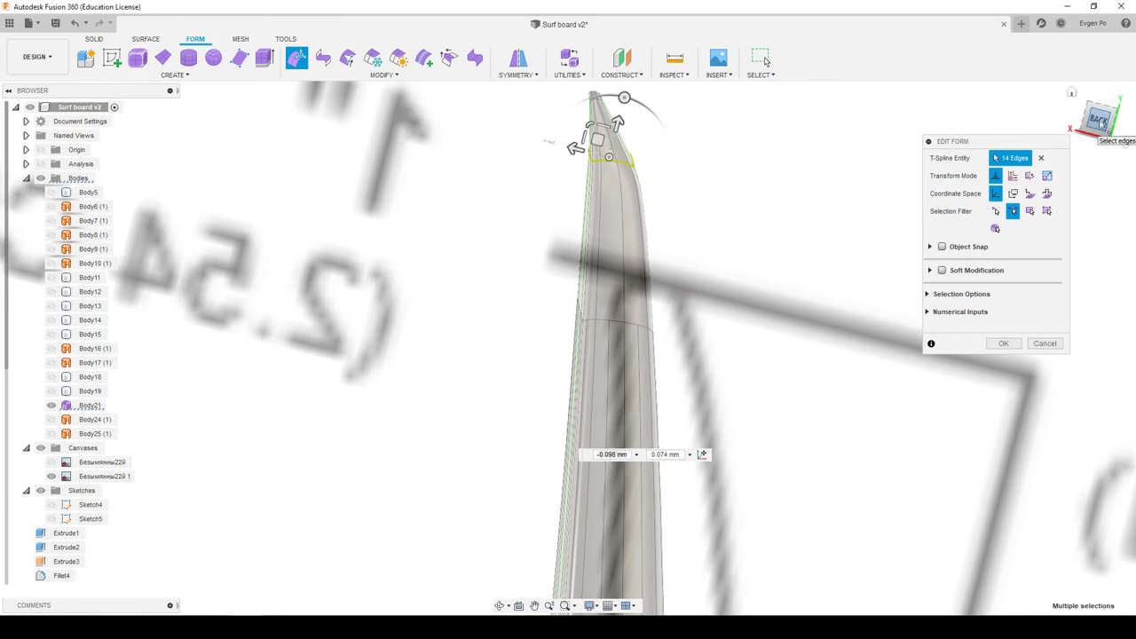
pyautogui.click(1099, 119)
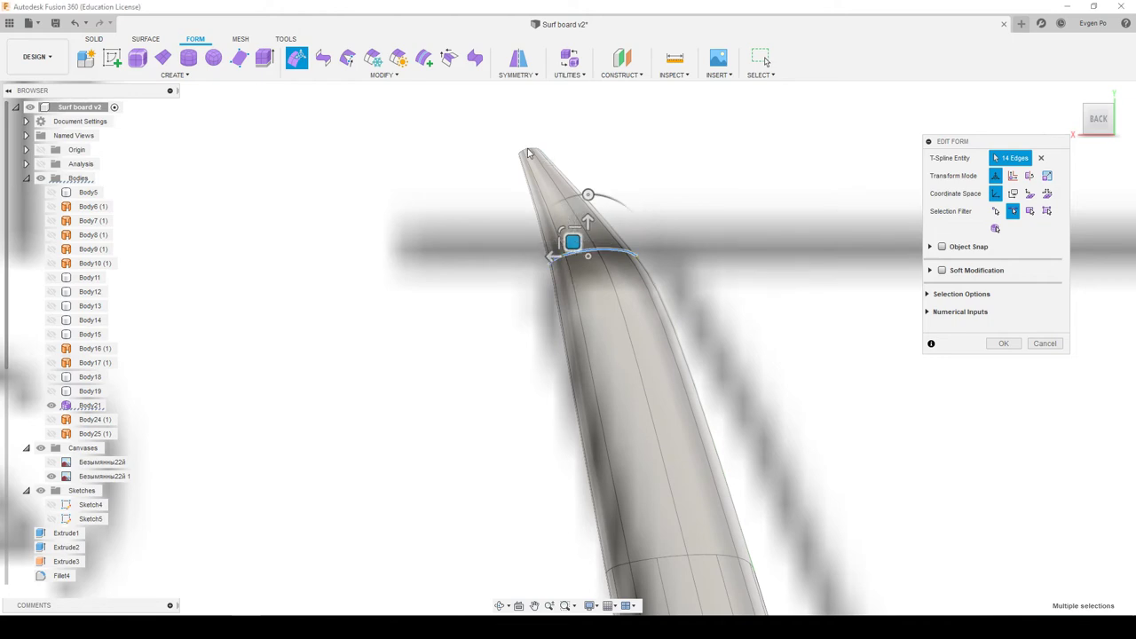
pyautogui.scroll(4, 530, 152)
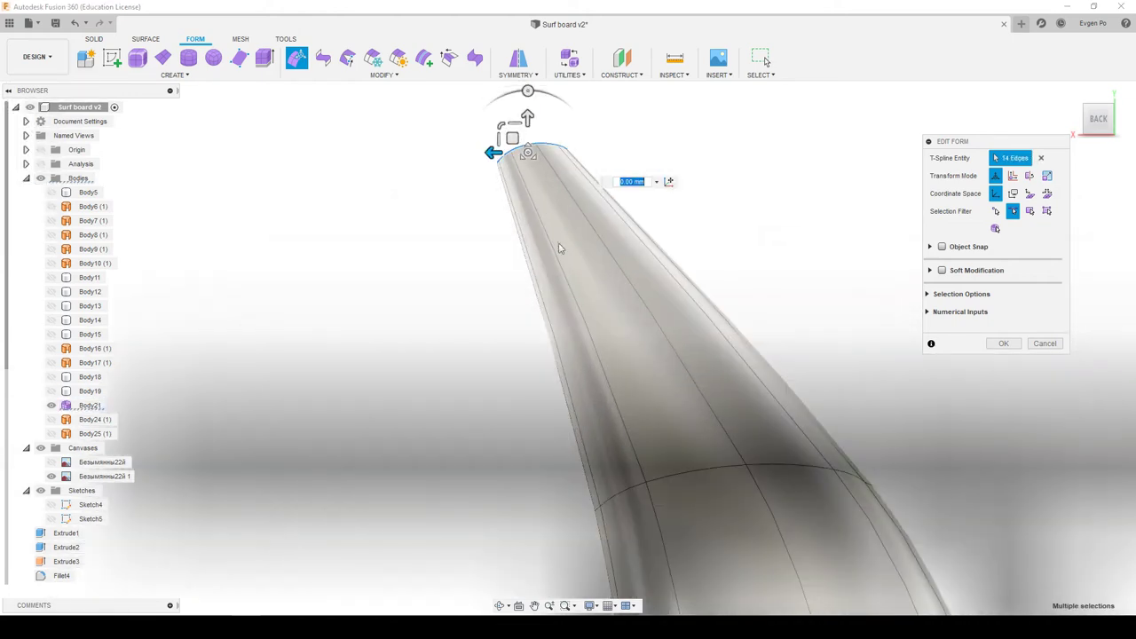
pyautogui.scroll(-3, 552, 228)
pyautogui.moveTo(530, 191); pyautogui.dragTo(555, 247)
pyautogui.moveTo(518, 248); pyautogui.dragTo(468, 232, button='middle')
pyautogui.moveTo(468, 230); pyautogui.dragTo(479, 248)
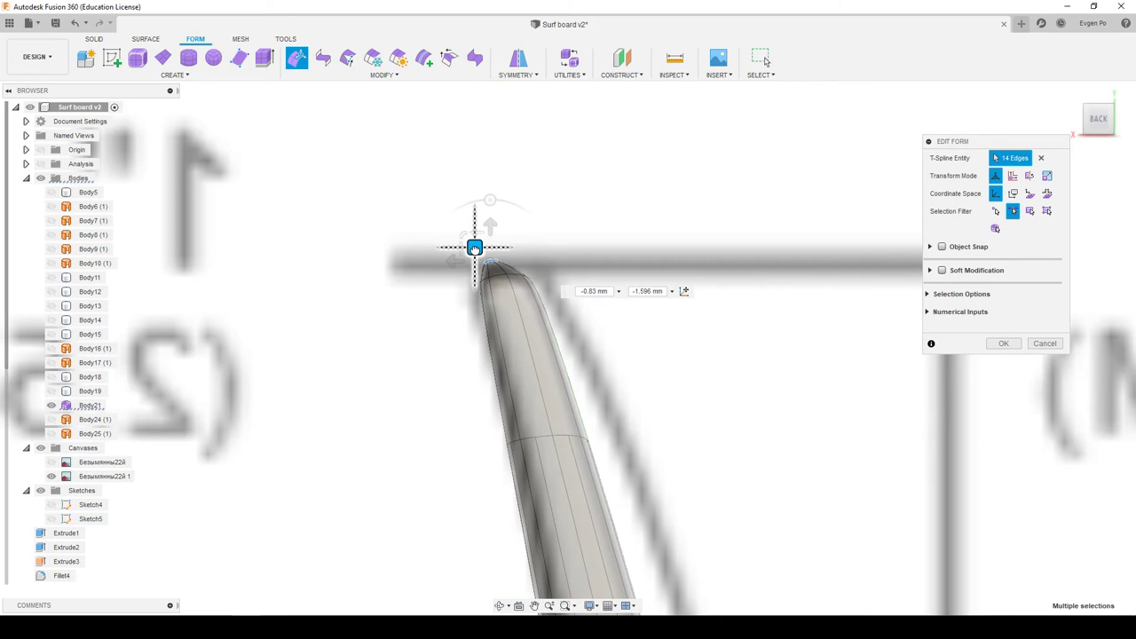
pyautogui.moveTo(475, 253)
pyautogui.keyDown('shift'); pyautogui.mouseDown(button='middle')
pyautogui.moveTo(478, 268)
pyautogui.moveTo(878, 346)
pyautogui.mouseUp(button='middle'); pyautogui.keyUp('shift')
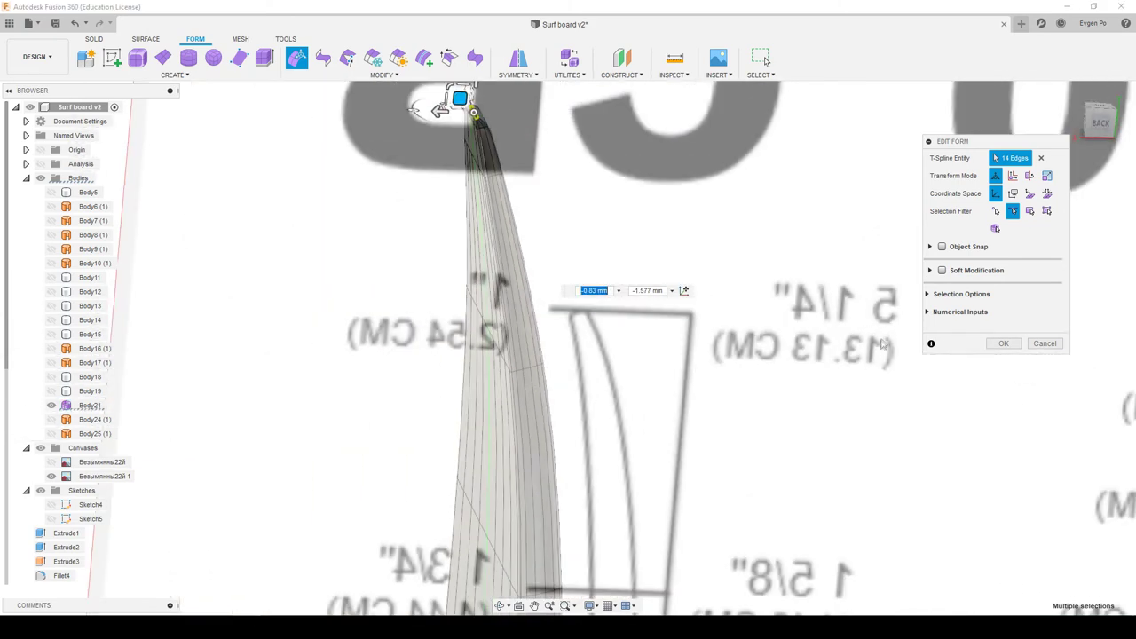
pyautogui.click(1004, 344)
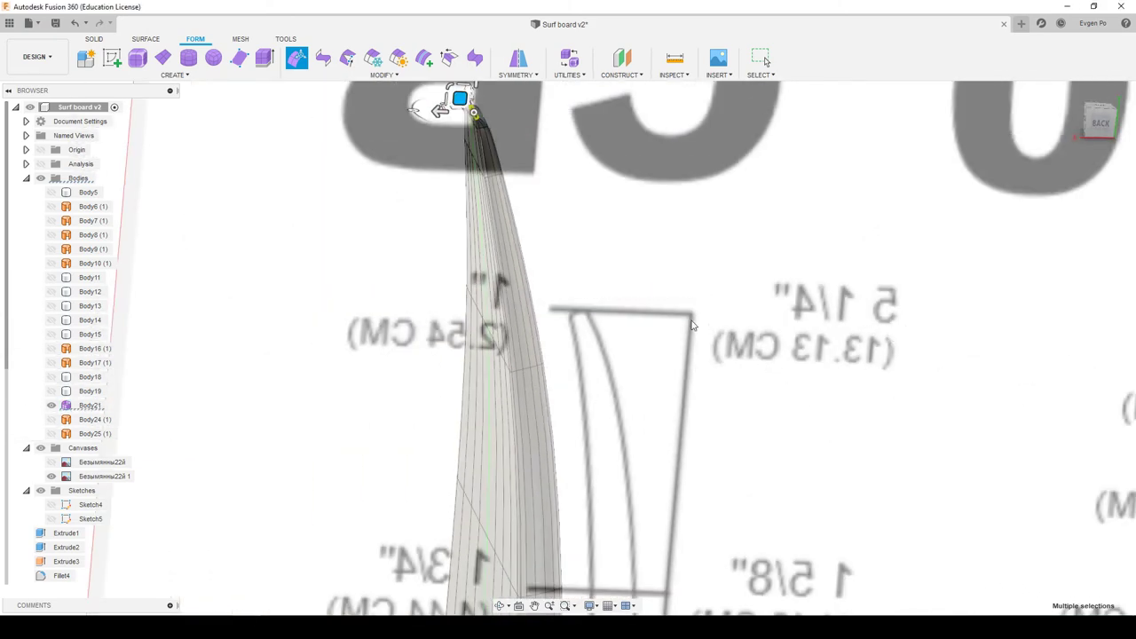
pyautogui.scroll(1, 477, 141)
pyautogui.scroll(2, 477, 140)
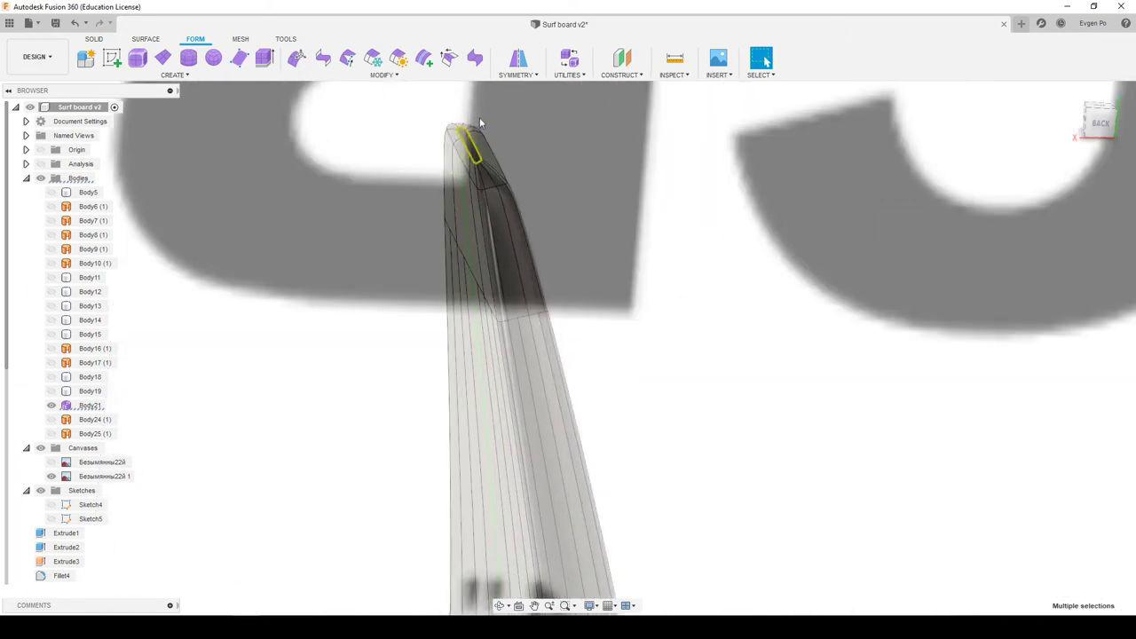
# Fill the opening at the board's nose tip with Fill Hole
pyautogui.scroll(2, 477, 140)
pyautogui.scroll(2, 477, 140)
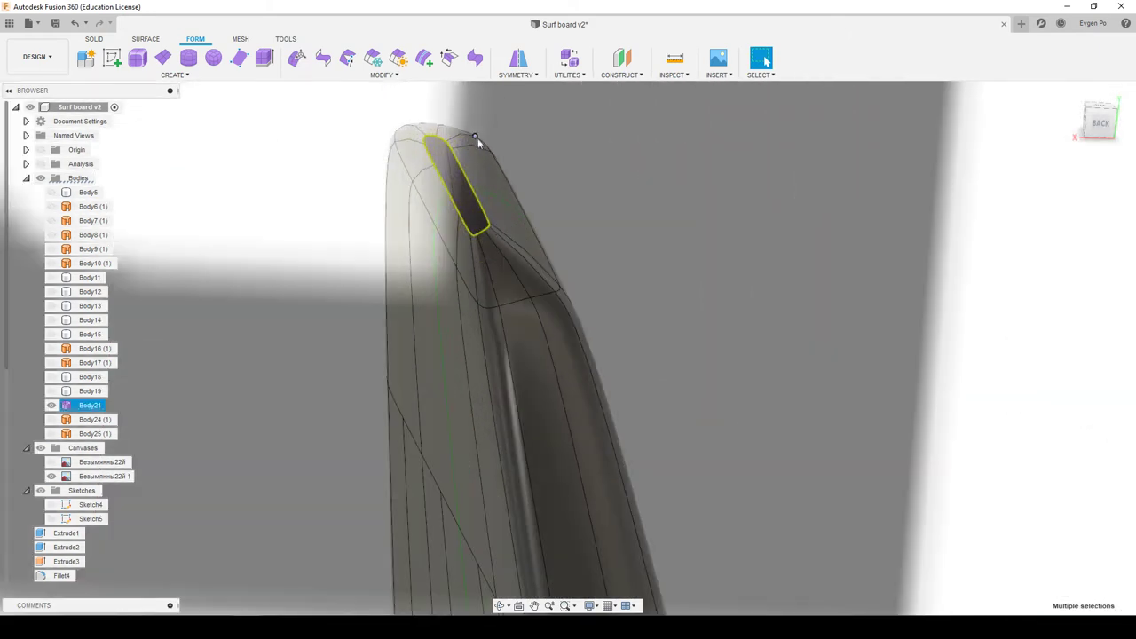
pyautogui.click(316, 78)
pyautogui.click(316, 176)
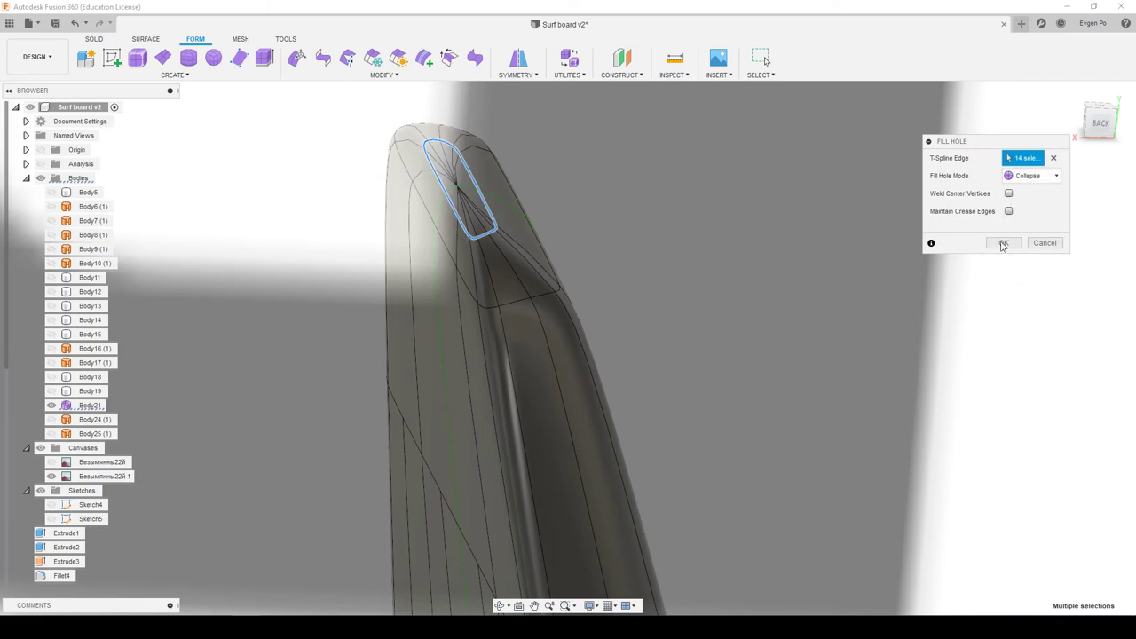
pyautogui.click(1003, 244)
# Hide the reference canvas images and open the shortcut menu for Body21
pyautogui.scroll(3, 823, 282)
pyautogui.scroll(3, 697, 198)
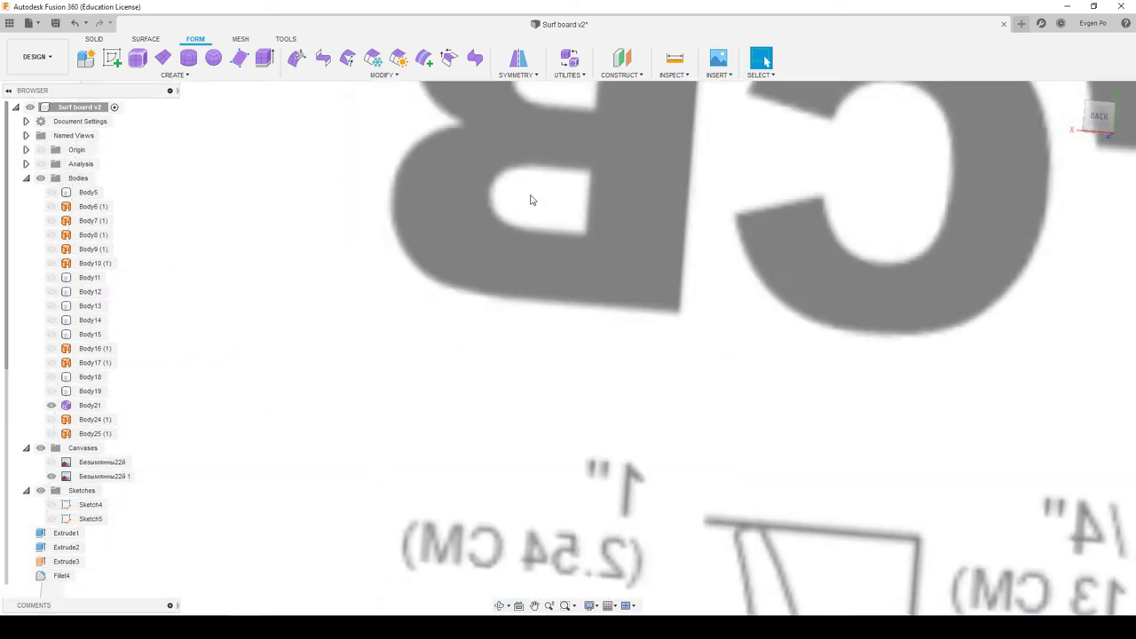
pyautogui.scroll(-5, 531, 200)
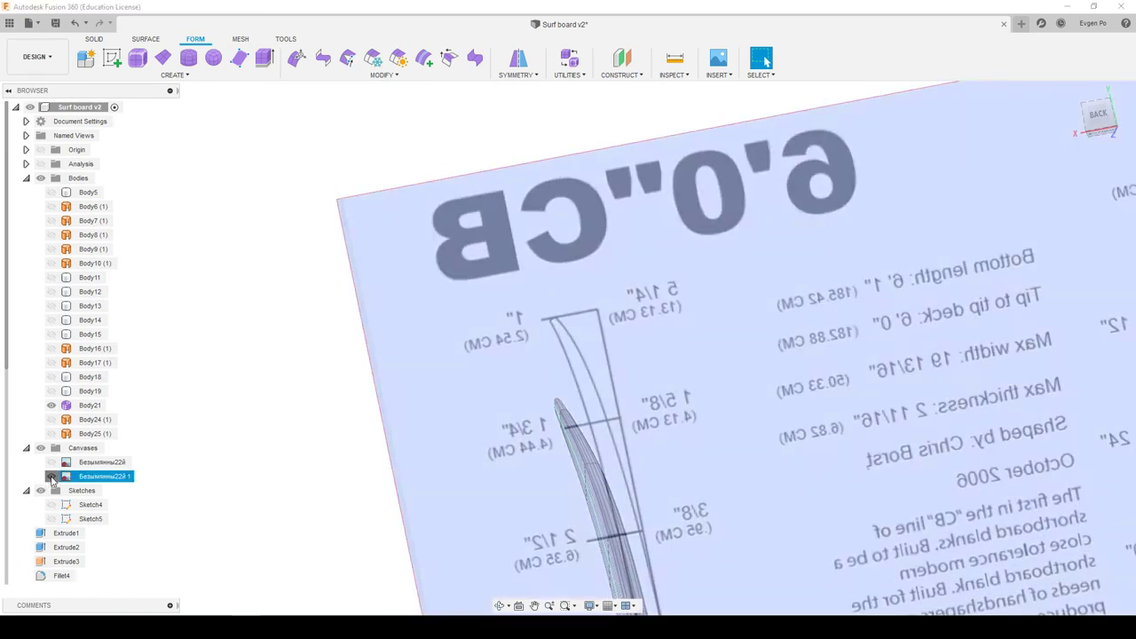
pyautogui.click(51, 475)
pyautogui.moveTo(305, 394)
pyautogui.keyDown('shift'); pyautogui.mouseDown(button='middle')
pyautogui.moveTo(387, 379)
pyautogui.moveTo(444, 417)
pyautogui.mouseUp(button='middle'); pyautogui.keyUp('shift')
pyautogui.scroll(5, 466, 435)
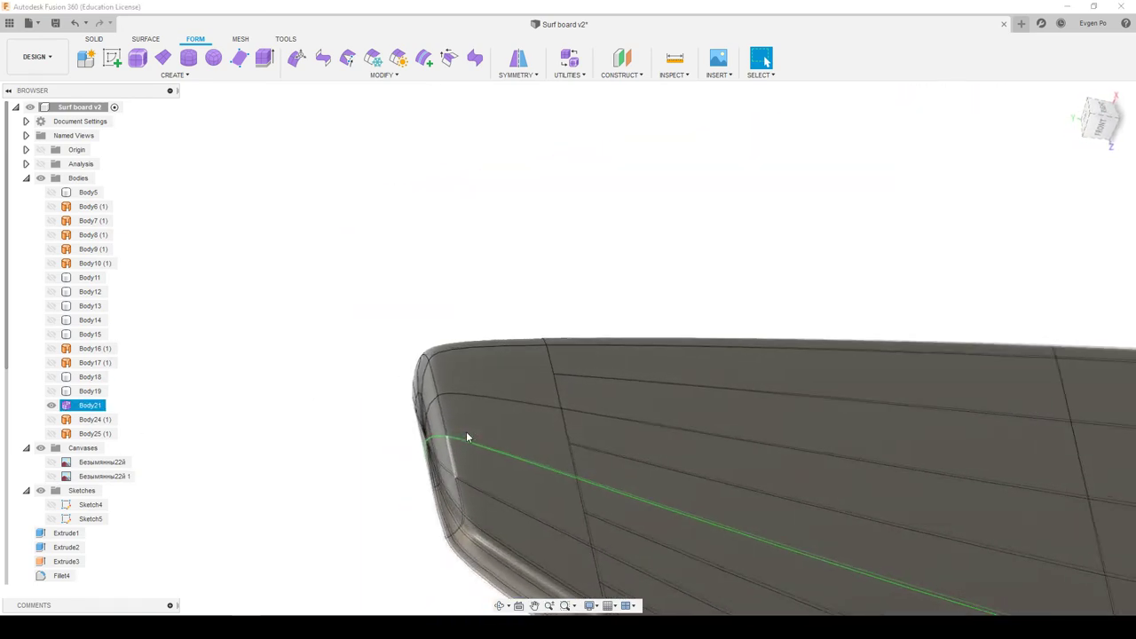
pyautogui.scroll(-5, 462, 435)
pyautogui.moveTo(462, 436)
pyautogui.keyDown('shift'); pyautogui.mouseDown(button='middle')
pyautogui.moveTo(500, 436)
pyautogui.moveTo(476, 182)
pyautogui.moveTo(607, 288)
pyautogui.moveTo(670, 436)
pyautogui.moveTo(535, 411)
pyautogui.moveTo(209, 392)
pyautogui.mouseUp(button='middle'); pyautogui.keyUp('shift')
pyautogui.scroll(3, 476, 182)
pyautogui.scroll(2, 471, 188)
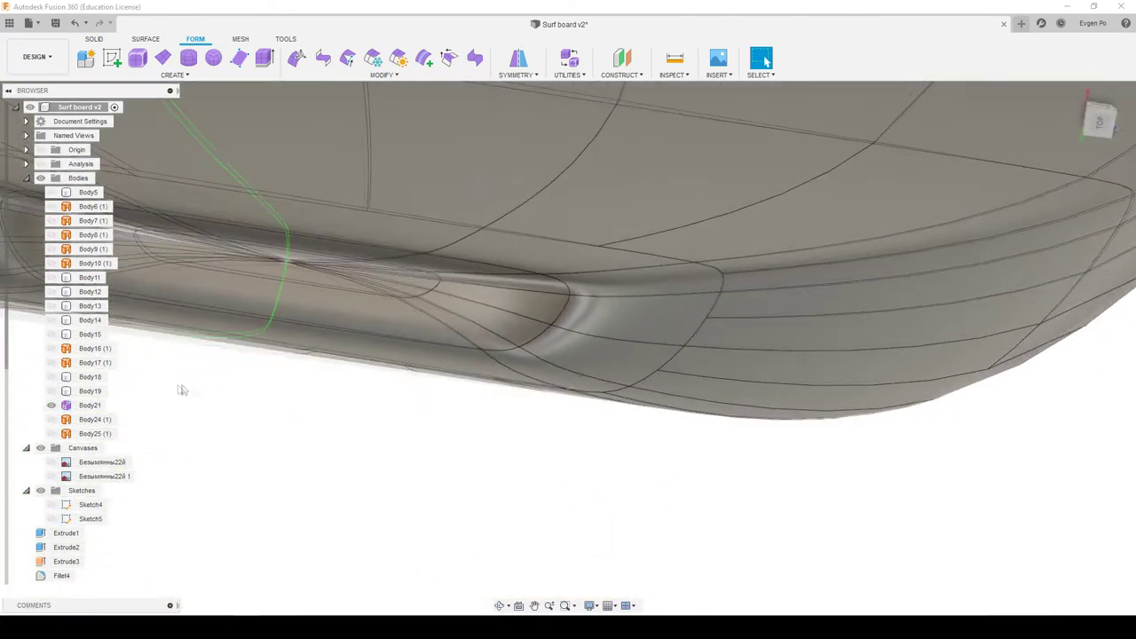
pyautogui.click(86, 405)
pyautogui.rightClick(86, 407)
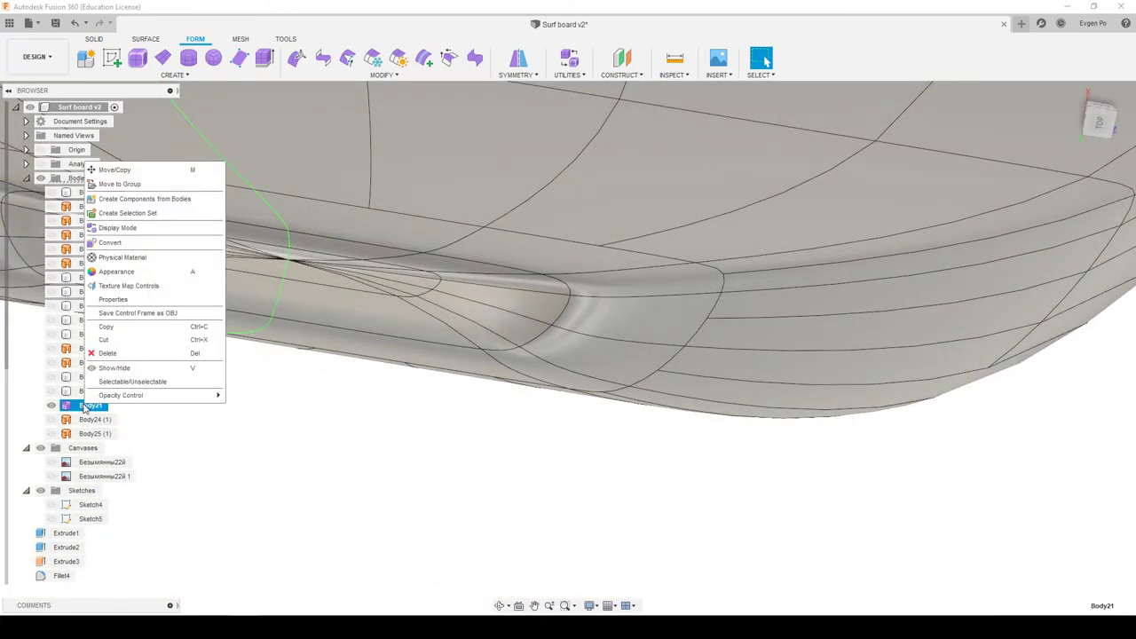
# Convert Body21 from T-Splines to BRep, creating solid Body30, and switch to the Render workspace
pyautogui.click(133, 242)
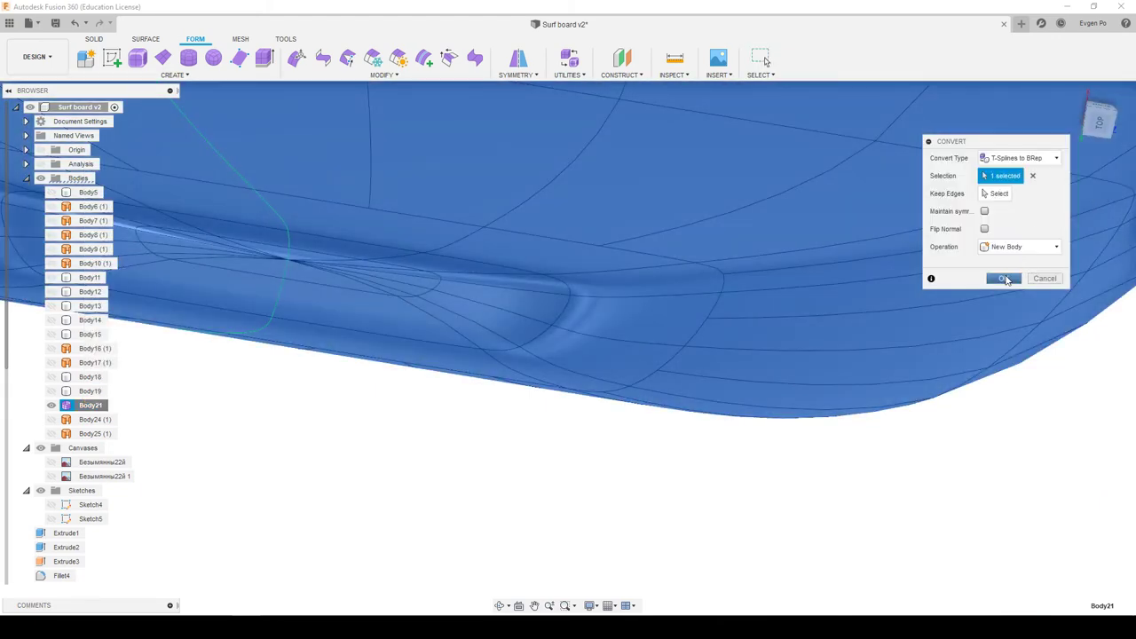
pyautogui.click(1004, 279)
pyautogui.moveTo(291, 308)
pyautogui.keyDown('shift'); pyautogui.mouseDown(button='middle')
pyautogui.moveTo(322, 321)
pyautogui.moveTo(304, 322)
pyautogui.mouseUp(button='middle'); pyautogui.keyUp('shift')
pyautogui.click(167, 371)
pyautogui.click(52, 56)
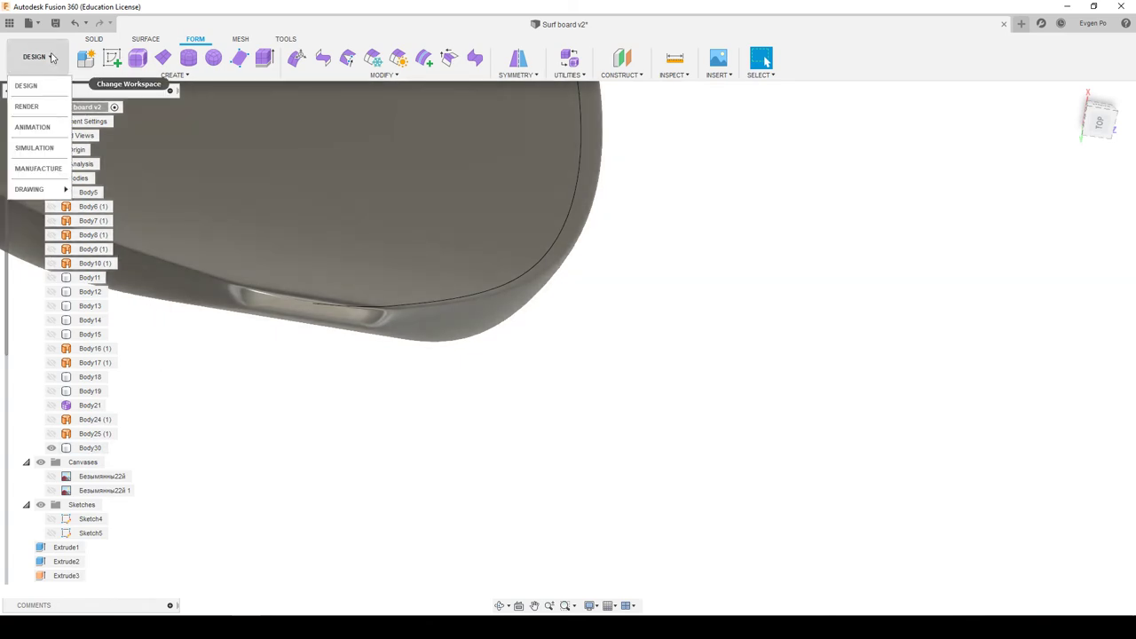
pyautogui.click(27, 85)
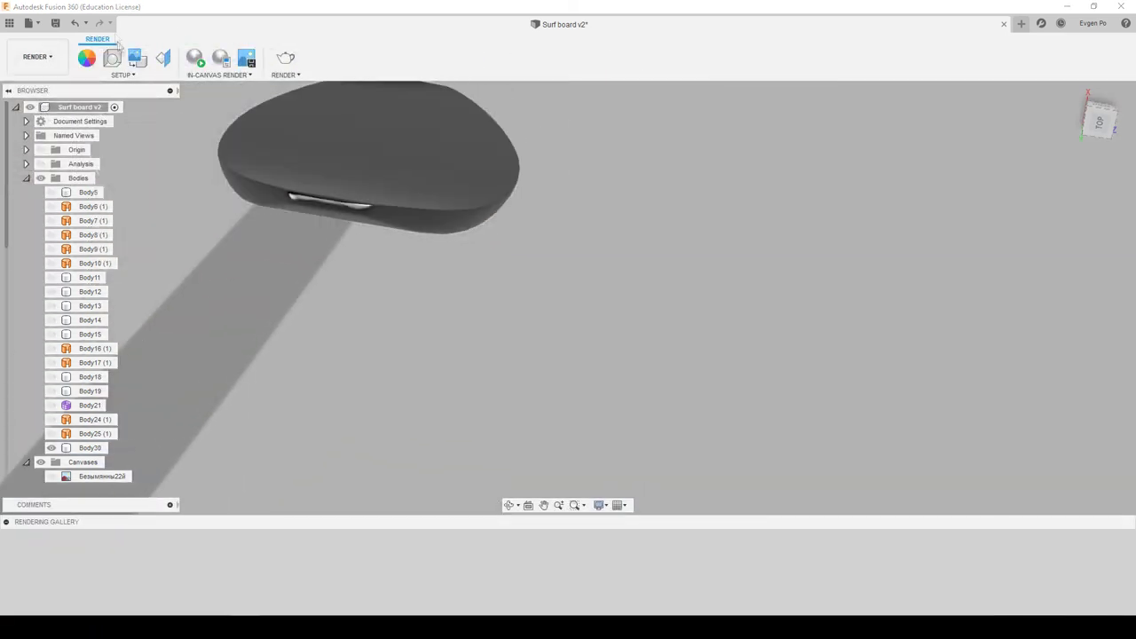
# Apply the Bamboo Light - Semigloss wood appearance to the board
pyautogui.press('a')
pyautogui.scroll(-2, 1027, 434)
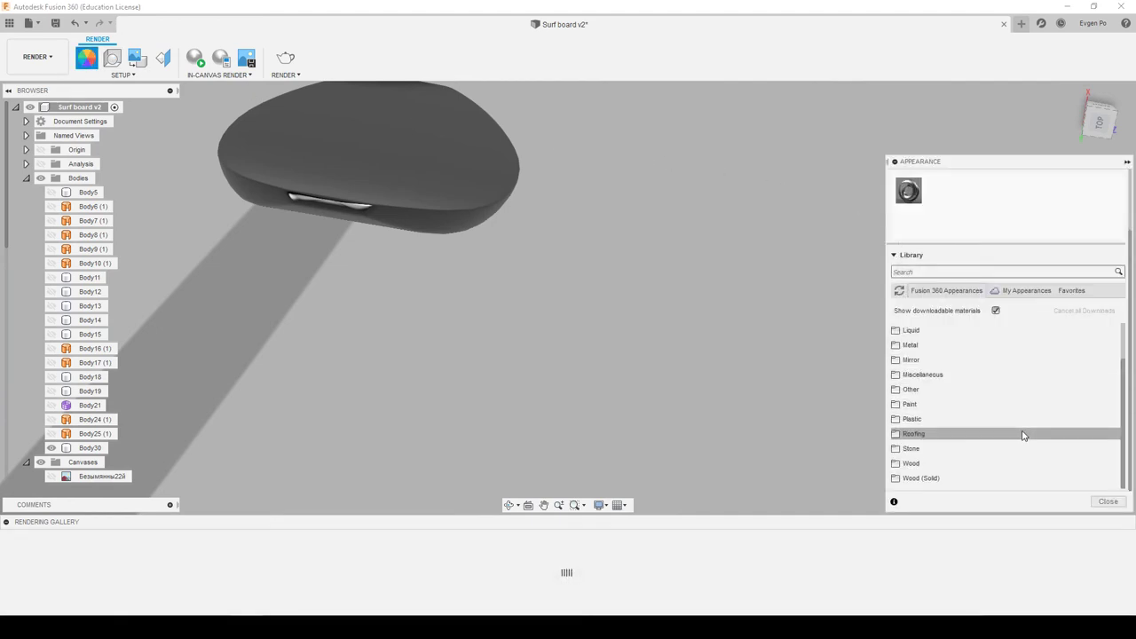
pyautogui.scroll(-1, 986, 447)
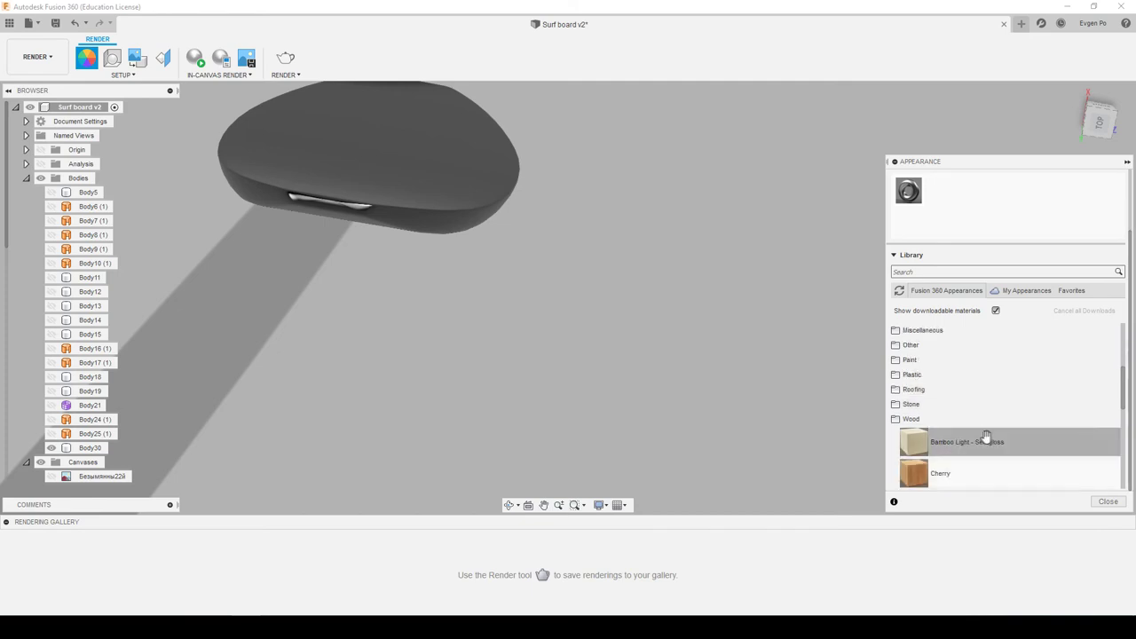
pyautogui.moveTo(923, 446); pyautogui.dragTo(390, 186)
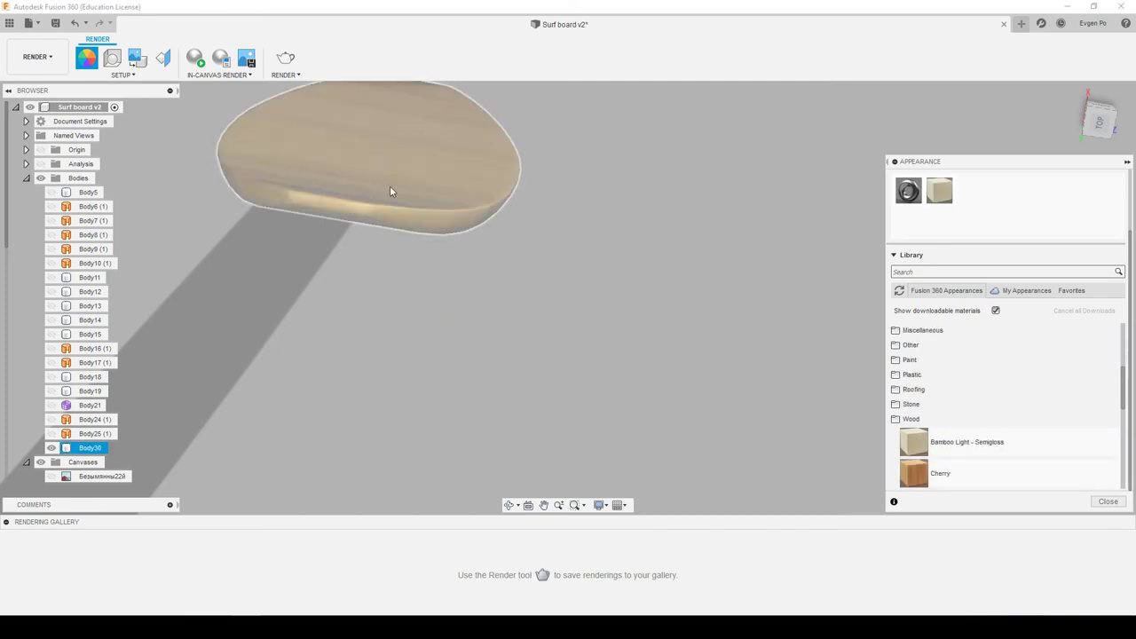
pyautogui.moveTo(524, 232)
pyautogui.keyDown('shift'); pyautogui.mouseDown(button='middle')
pyautogui.moveTo(578, 186)
pyautogui.moveTo(507, 246)
pyautogui.moveTo(535, 228)
pyautogui.moveTo(406, 198)
pyautogui.moveTo(436, 249)
pyautogui.moveTo(407, 316)
pyautogui.moveTo(400, 310)
pyautogui.moveTo(429, 246)
pyautogui.moveTo(574, 198)
pyautogui.moveTo(581, 183)
pyautogui.moveTo(498, 229)
pyautogui.moveTo(469, 293)
pyautogui.moveTo(532, 259)
pyautogui.moveTo(538, 239)
pyautogui.moveTo(669, 252)
pyautogui.moveTo(636, 196)
pyautogui.moveTo(622, 240)
pyautogui.moveTo(596, 211)
pyautogui.moveTo(577, 216)
pyautogui.moveTo(584, 231)
pyautogui.mouseUp(button='middle'); pyautogui.keyUp('shift')
# Replace the Bamboo look with the Cherry wood appearance
pyautogui.click(436, 253)
pyautogui.click(498, 229)
pyautogui.scroll(3, 668, 251)
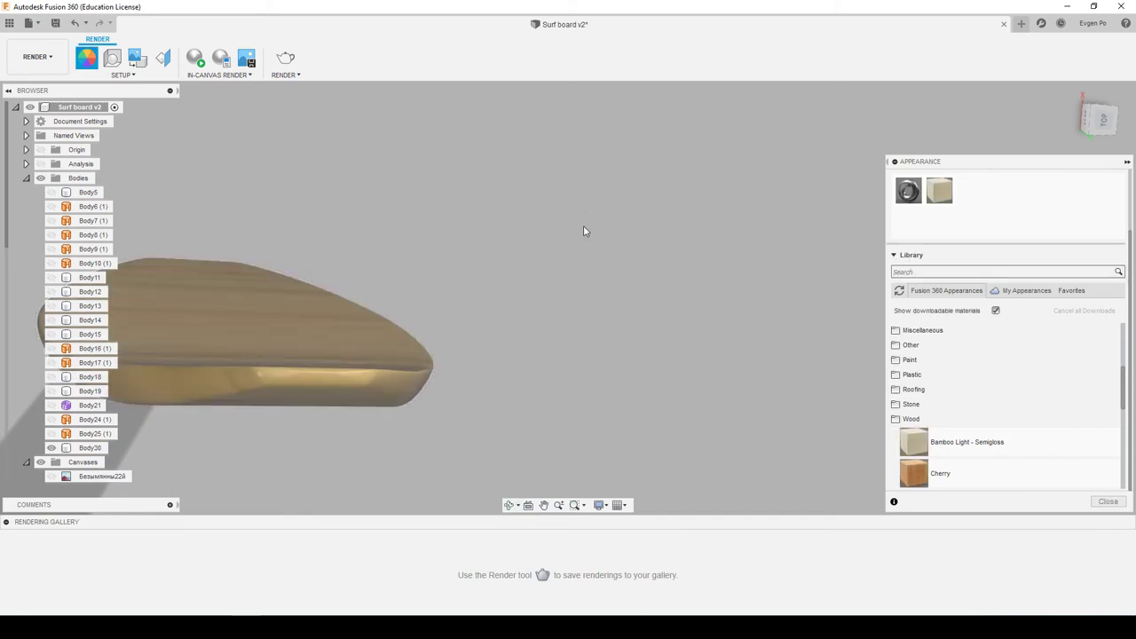
pyautogui.moveTo(914, 473)
pyautogui.mouseDown()
pyautogui.moveTo(638, 389)
pyautogui.moveTo(331, 320)
pyautogui.mouseUp()
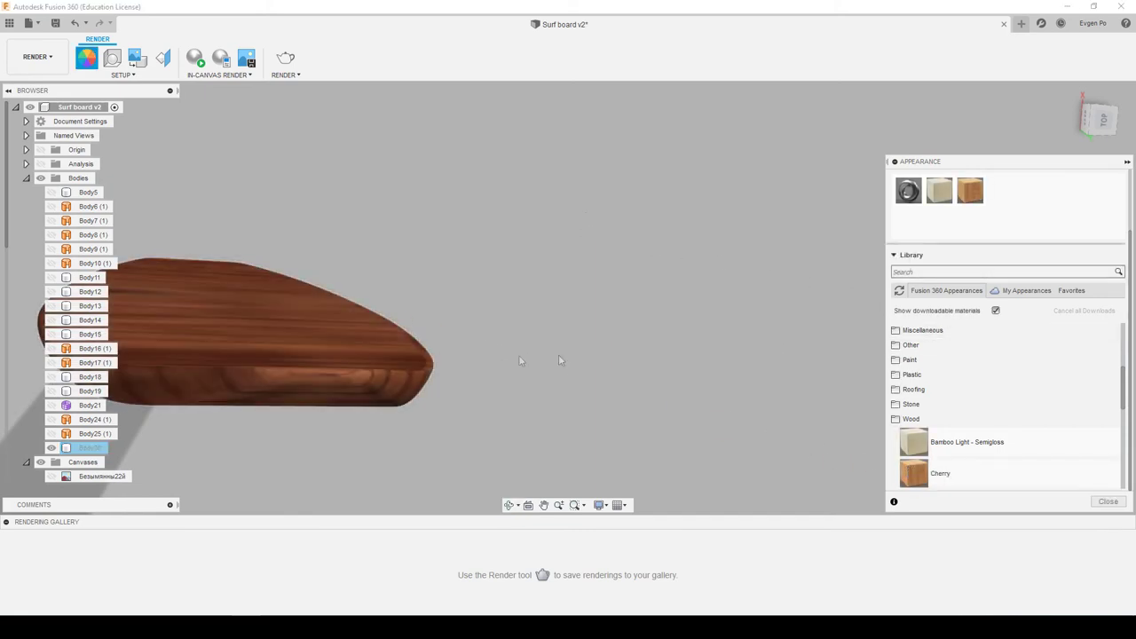
# Edit the Cherry appearance to set the grain Rotation to 90
pyautogui.rightClick(971, 201)
pyautogui.click(1002, 202)
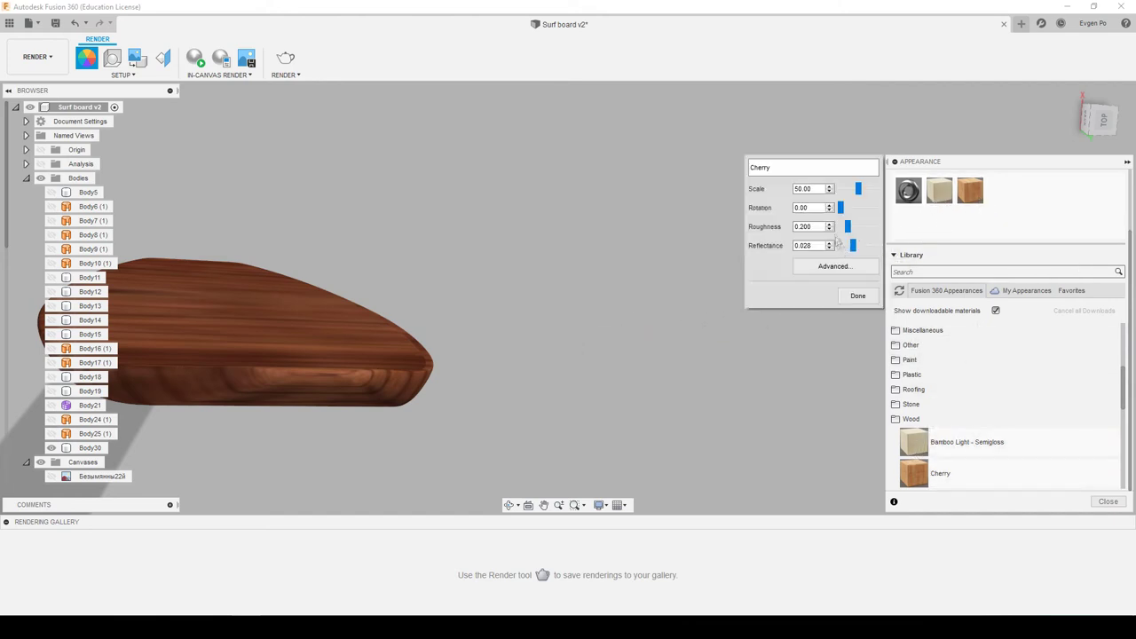
pyautogui.moveTo(843, 210); pyautogui.dragTo(848, 210)
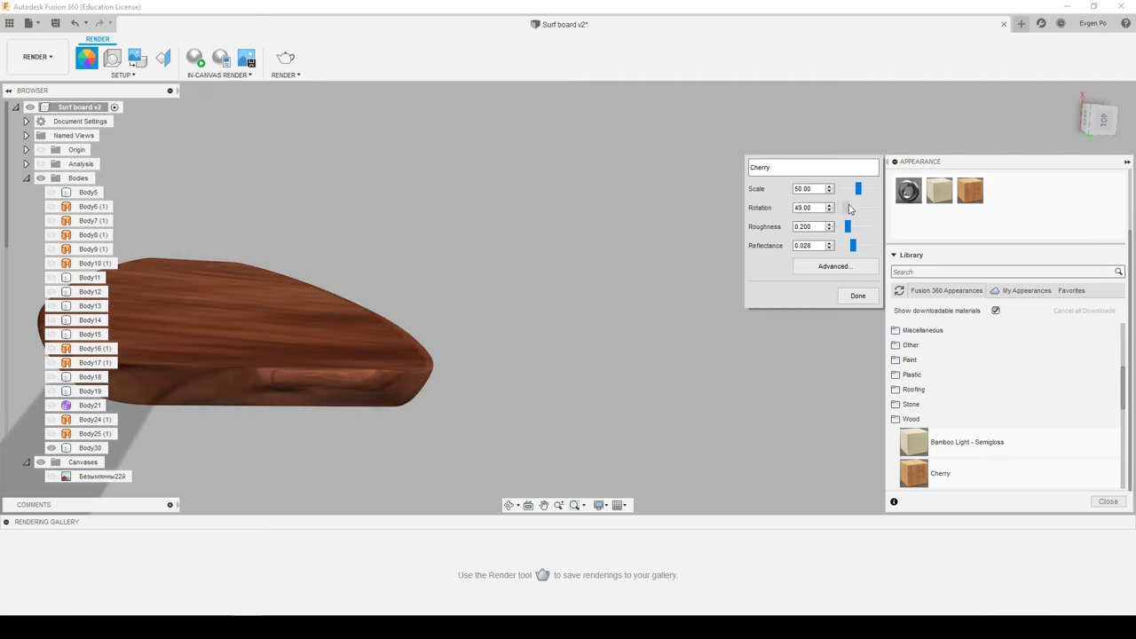
pyautogui.moveTo(850, 208); pyautogui.dragTo(850, 207)
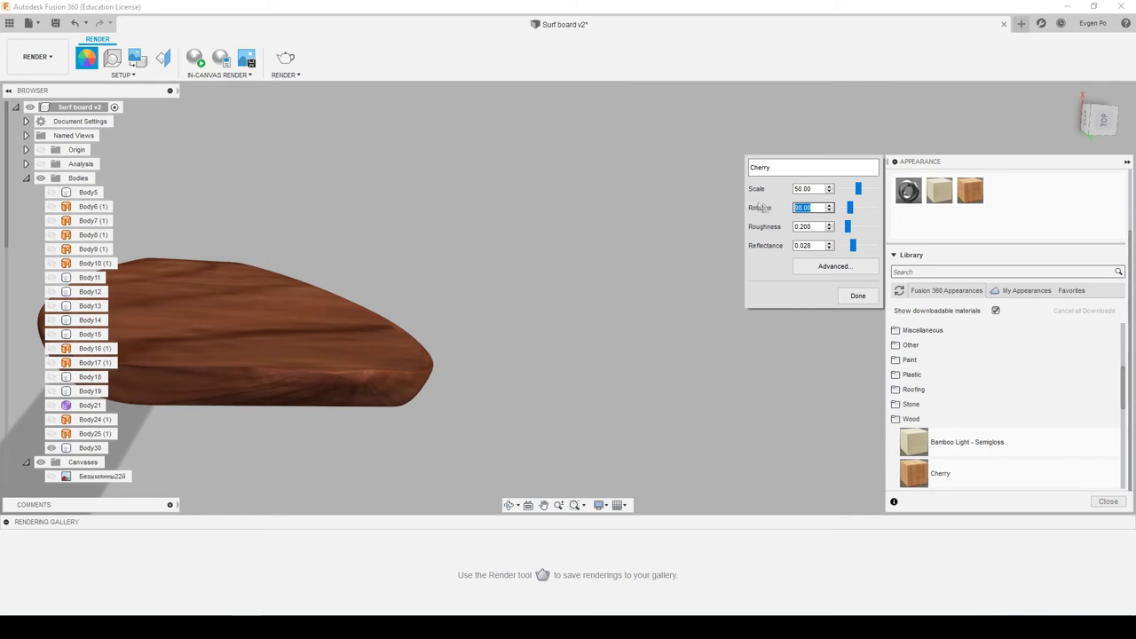
pyautogui.write('90')
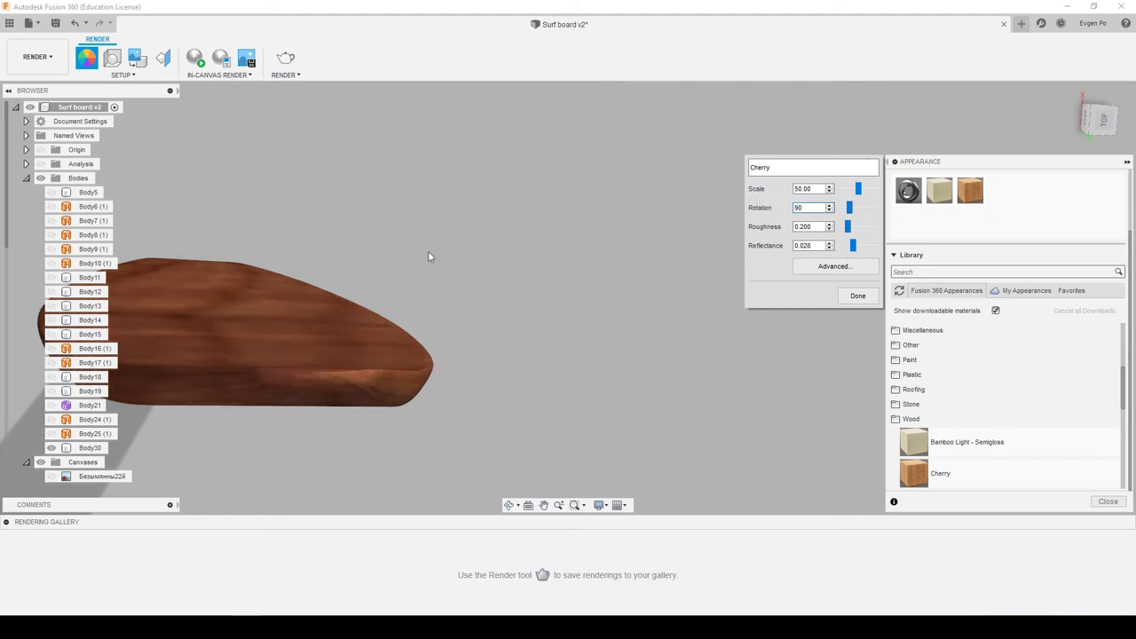
pyautogui.click(858, 297)
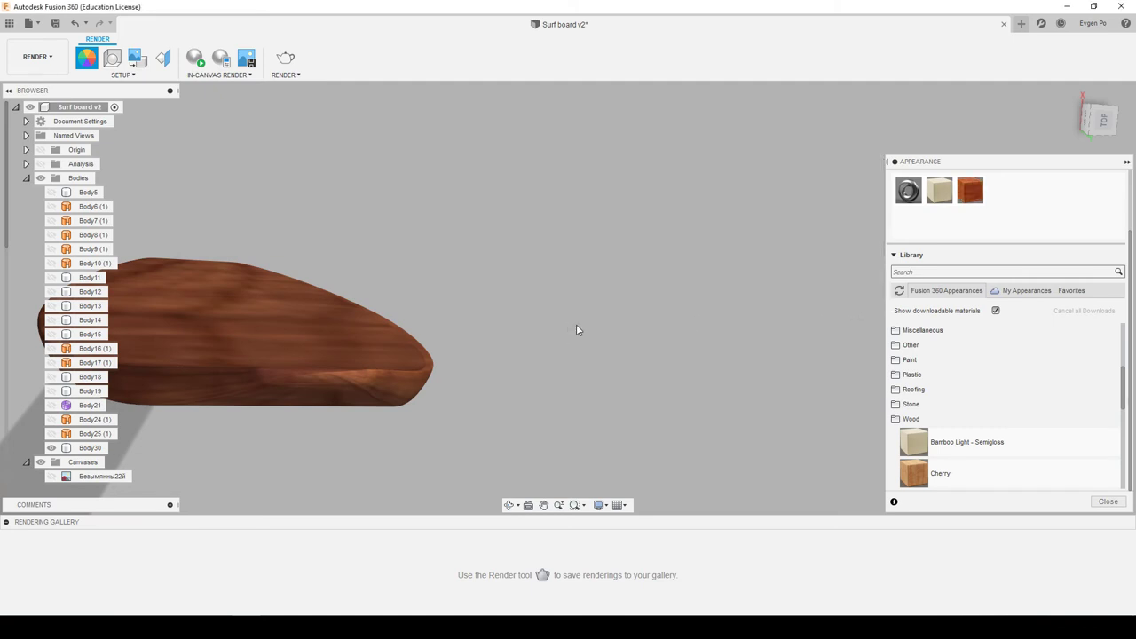
pyautogui.moveTo(577, 326)
pyautogui.keyDown('shift'); pyautogui.mouseDown(button='middle')
pyautogui.moveTo(639, 127)
pyautogui.moveTo(620, 335)
pyautogui.mouseUp(button='middle'); pyautogui.keyUp('shift')
pyautogui.scroll(3, 497, 329)
# Reopen the Cherry appearance and reduce its Scale to 19
pyautogui.rightClick(969, 190)
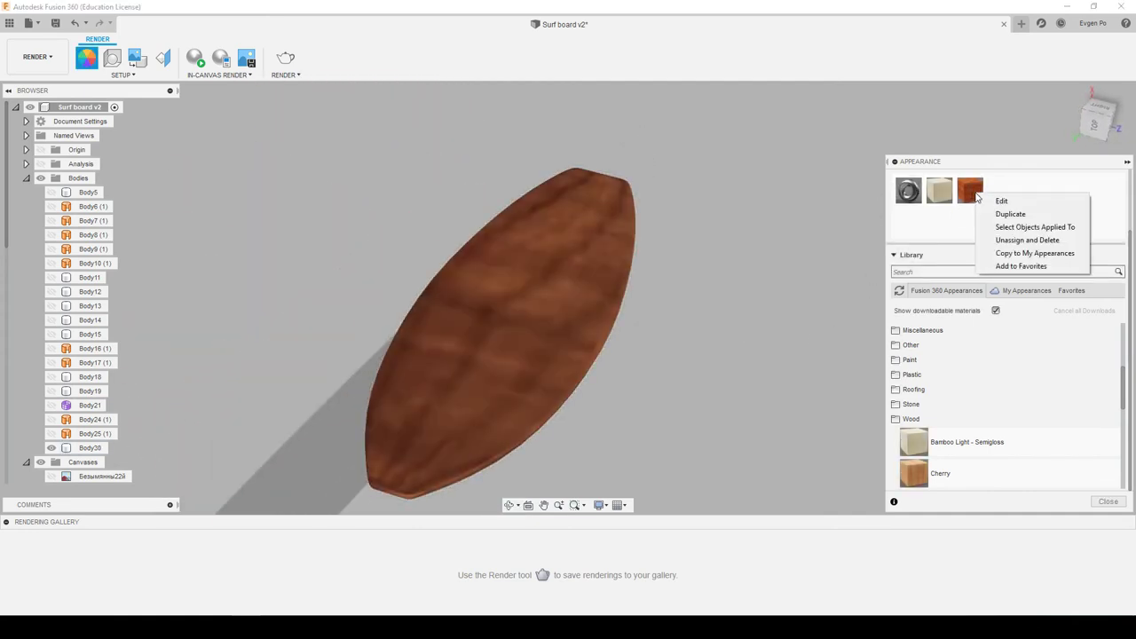
pyautogui.click(982, 202)
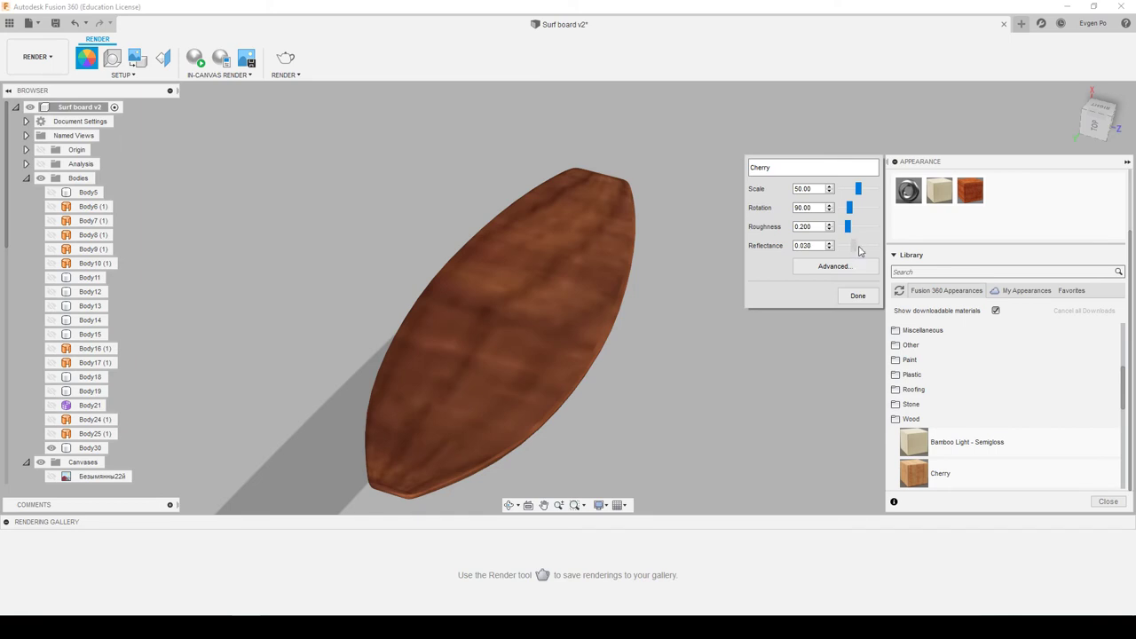
pyautogui.moveTo(859, 187); pyautogui.dragTo(848, 193)
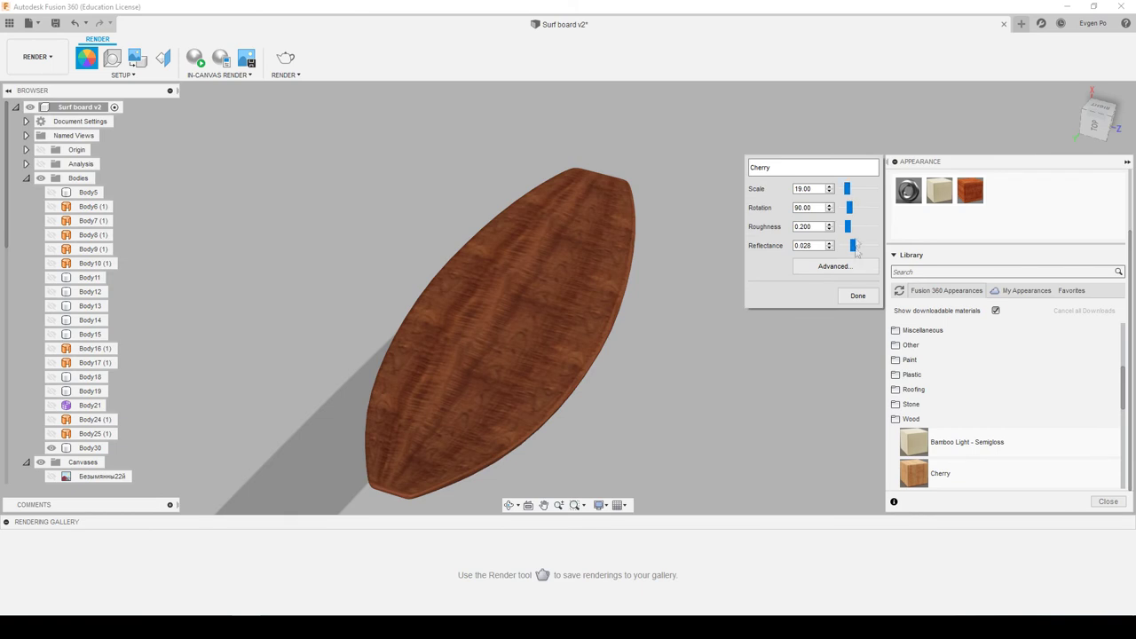
pyautogui.click(859, 297)
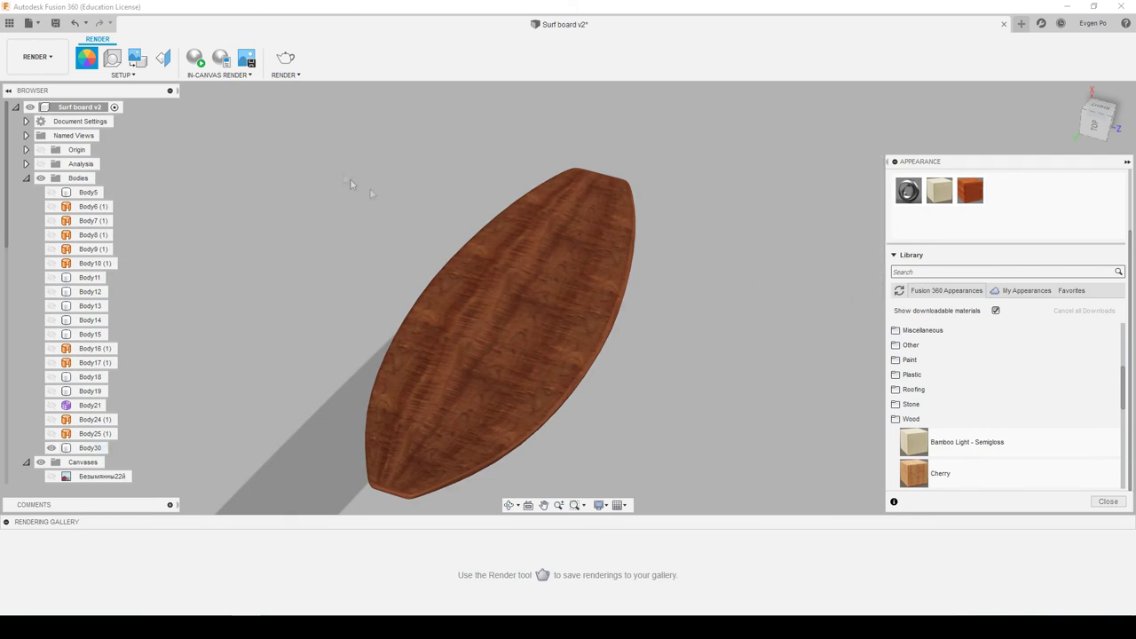
# Preview the board with in-canvas rendering, then stop it and return to the Design workspace
pyautogui.click(196, 61)
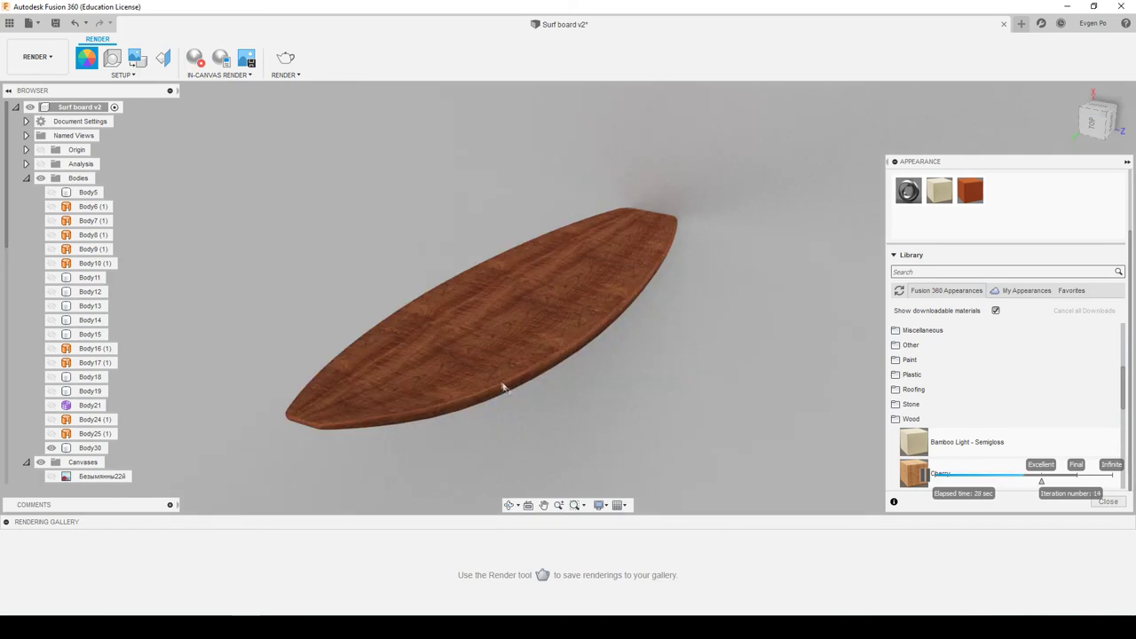
pyautogui.keyDown('shift'); pyautogui.moveTo(545, 340); pyautogui.dragTo(498, 320, button='middle'); pyautogui.keyUp('shift')
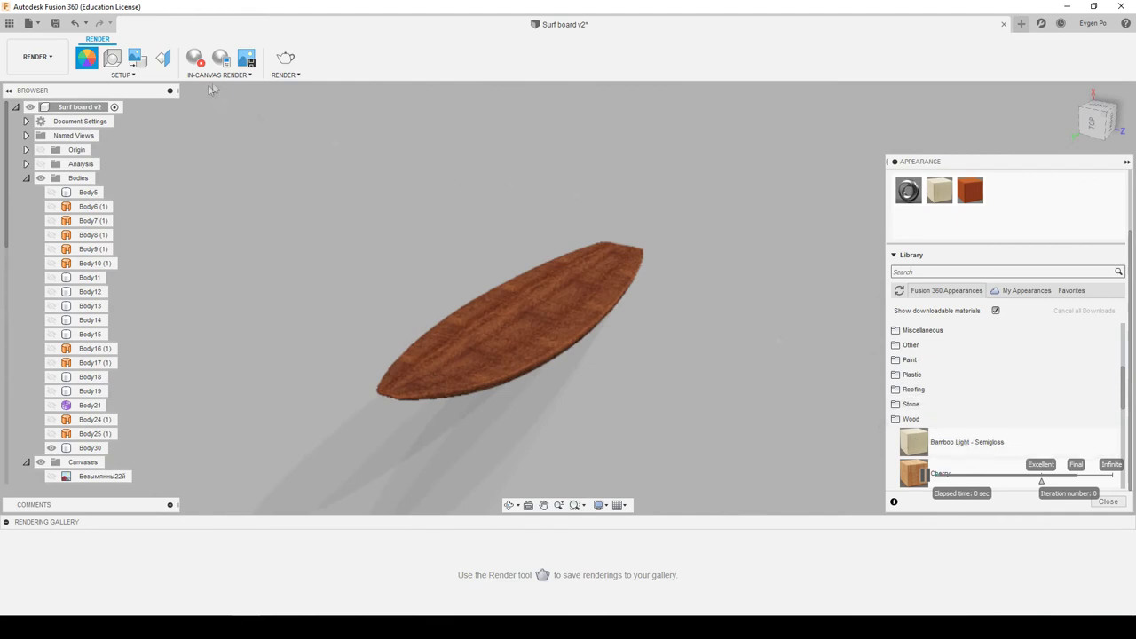
pyautogui.click(196, 59)
pyautogui.click(35, 55)
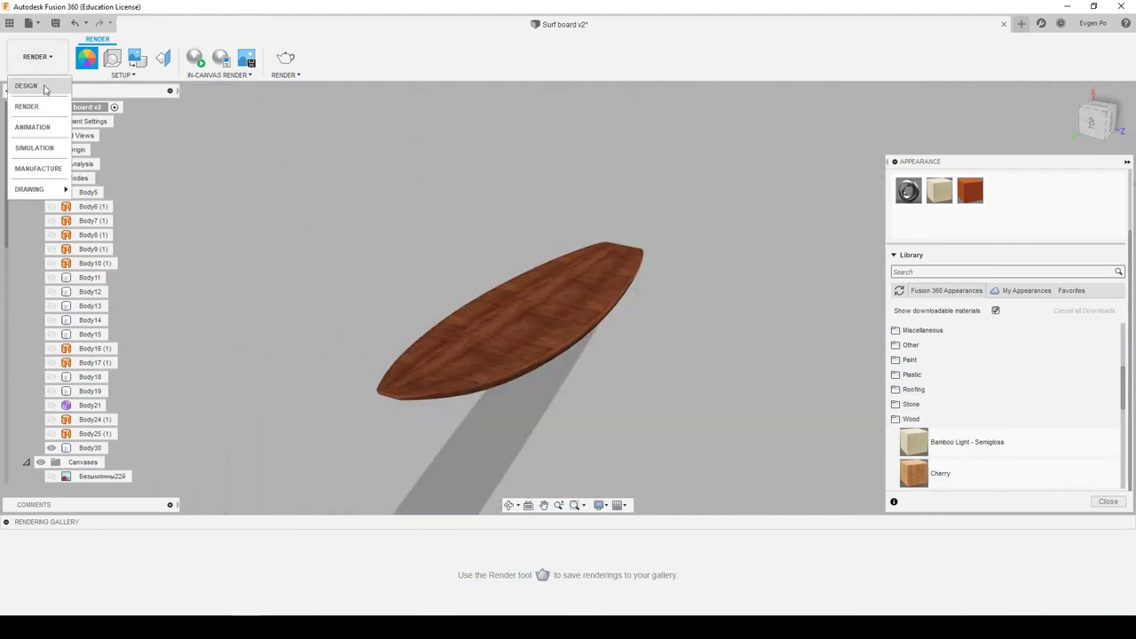
pyautogui.click(25, 86)
# Orbit and zoom around the cherry board from side, tilted and end-on views
pyautogui.moveTo(462, 222)
pyautogui.keyDown('shift'); pyautogui.mouseDown(button='middle')
pyautogui.moveTo(419, 173)
pyautogui.moveTo(426, 337)
pyautogui.mouseUp(button='middle'); pyautogui.keyUp('shift')
pyautogui.scroll(5, 436, 266)
pyautogui.scroll(-3, 440, 270)
pyautogui.scroll(4, 453, 248)
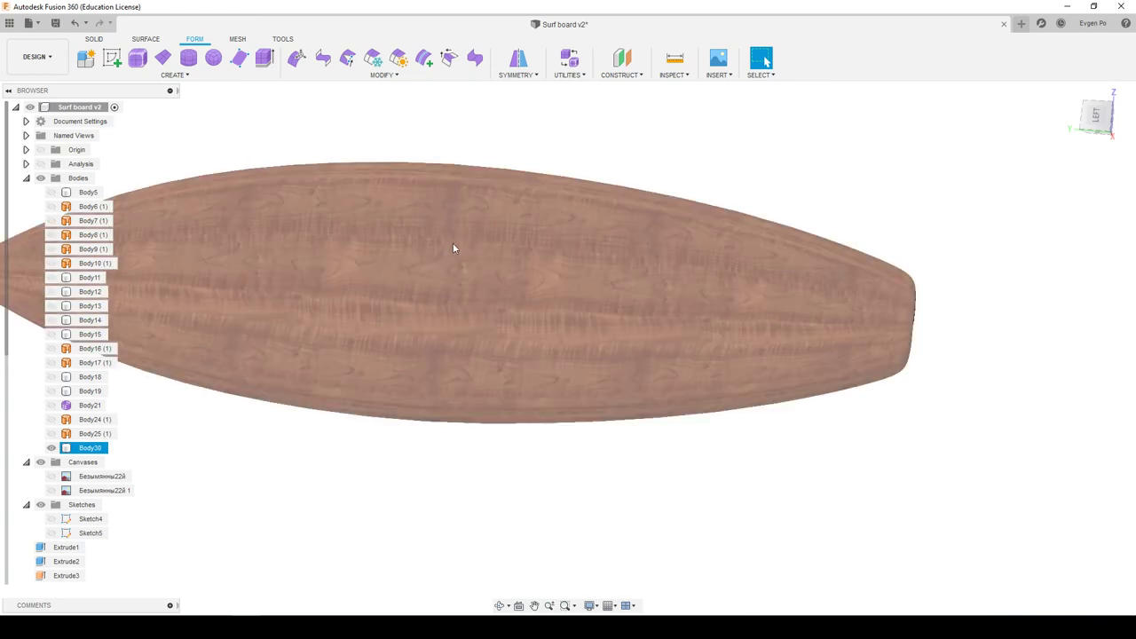
pyautogui.scroll(2, 453, 248)
pyautogui.moveTo(450, 216)
pyautogui.keyDown('shift'); pyautogui.mouseDown(button='middle')
pyautogui.moveTo(485, 307)
pyautogui.moveTo(502, 272)
pyautogui.moveTo(497, 230)
pyautogui.moveTo(451, 362)
pyautogui.moveTo(284, 273)
pyautogui.mouseUp(button='middle'); pyautogui.keyUp('shift')
pyautogui.scroll(-3, 524, 283)
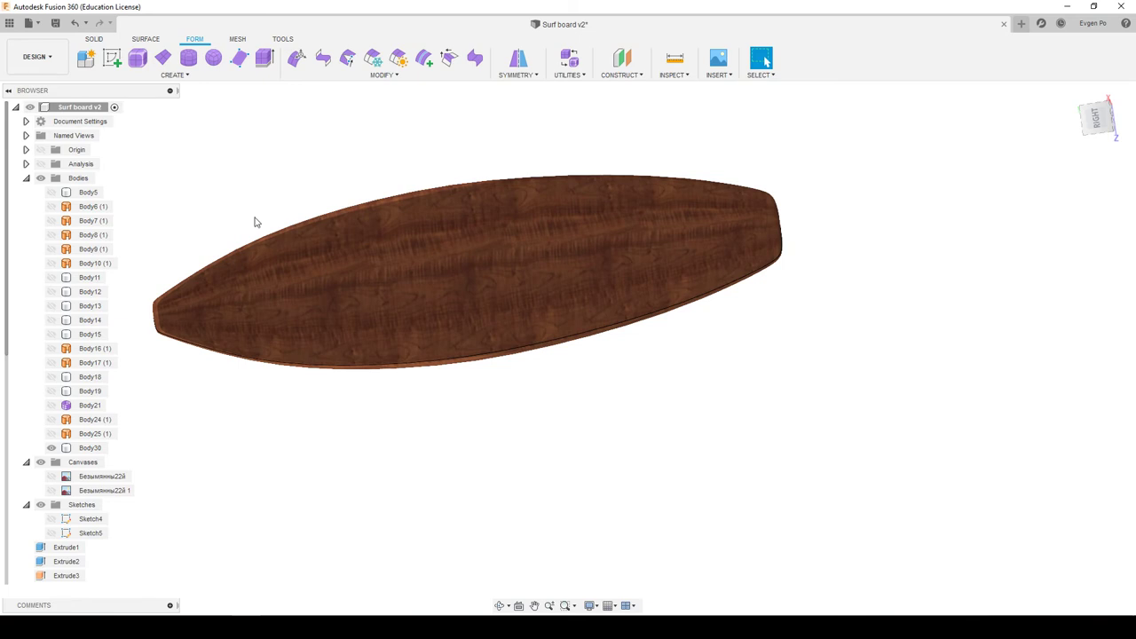
pyautogui.scroll(-2, 318, 277)
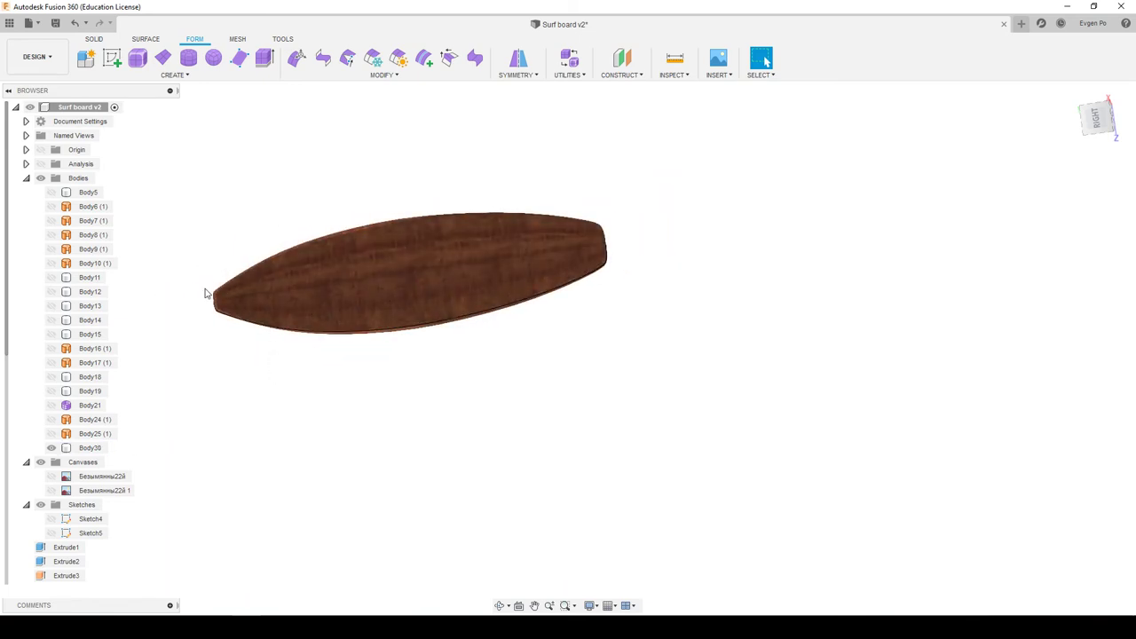
pyautogui.moveTo(204, 293)
pyautogui.keyDown('shift'); pyautogui.mouseDown(button='middle')
pyautogui.moveTo(275, 175)
pyautogui.moveTo(277, 246)
pyautogui.mouseUp(button='middle'); pyautogui.keyUp('shift')
pyautogui.scroll(3, 261, 273)
pyautogui.scroll(3, 260, 274)
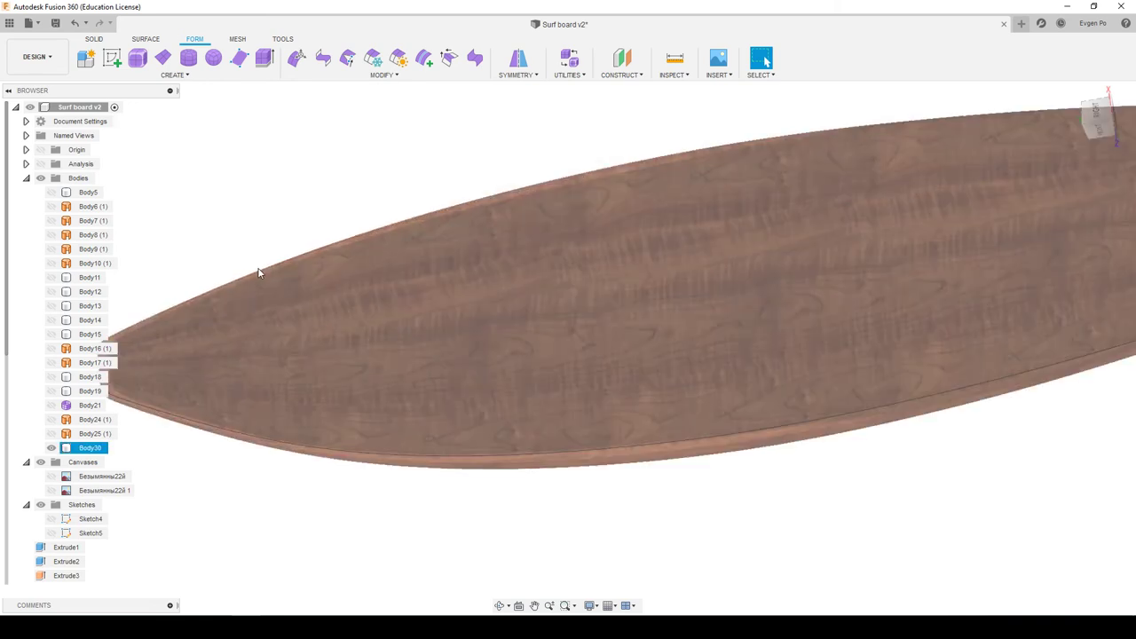
pyautogui.scroll(-3, 261, 274)
pyautogui.moveTo(240, 279)
pyautogui.keyDown('shift'); pyautogui.mouseDown(button='middle')
pyautogui.moveTo(317, 228)
pyautogui.moveTo(328, 240)
pyautogui.moveTo(363, 224)
pyautogui.moveTo(337, 256)
pyautogui.moveTo(335, 226)
pyautogui.moveTo(347, 246)
pyautogui.mouseUp(button='middle'); pyautogui.keyUp('shift')
pyautogui.scroll(3, 581, 265)
# Select and deselect the board body, then orbit to view it edge-on and clear the selection
pyautogui.click(582, 265)
pyautogui.keyDown('shift'); pyautogui.moveTo(581, 265); pyautogui.dragTo(635, 269, button='middle'); pyautogui.keyUp('shift')
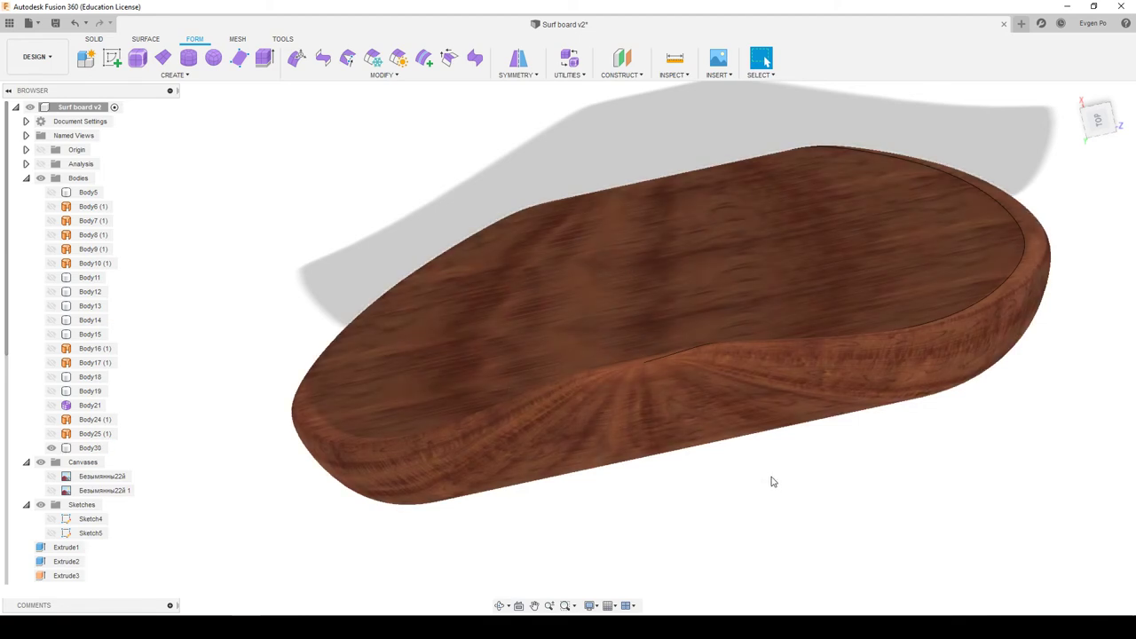
pyautogui.click(674, 454)
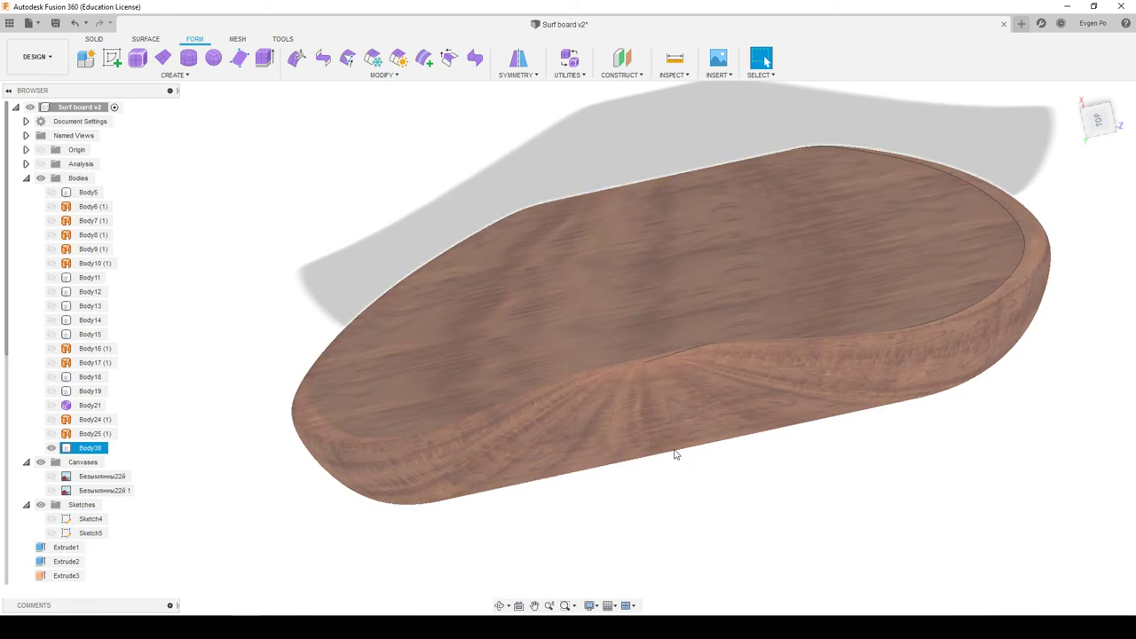
pyautogui.click(300, 309)
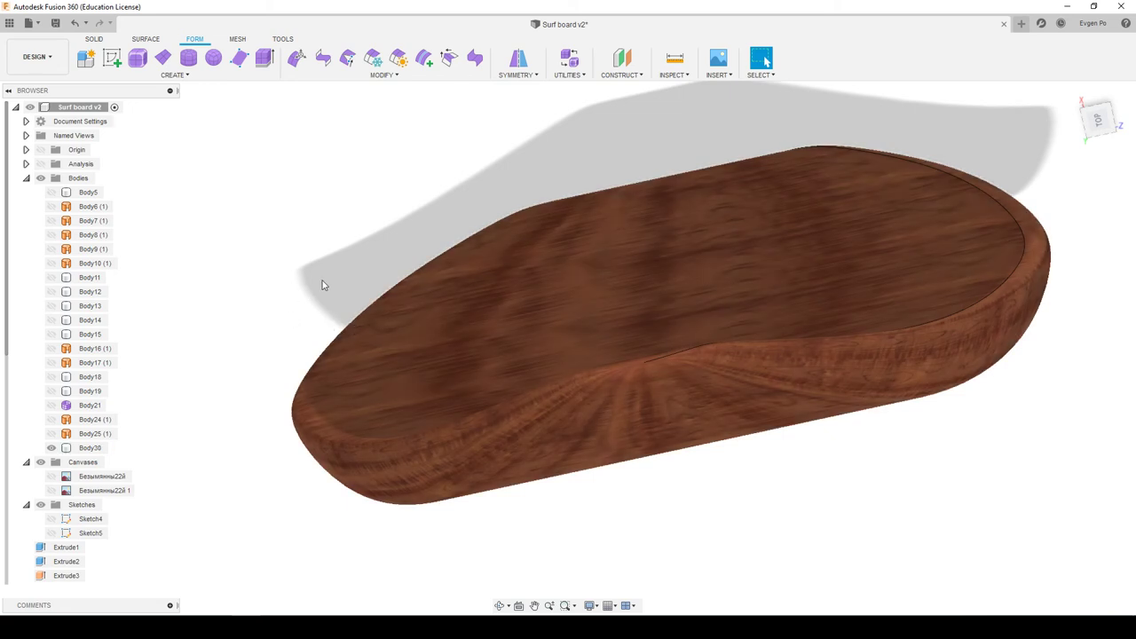
pyautogui.click(335, 266)
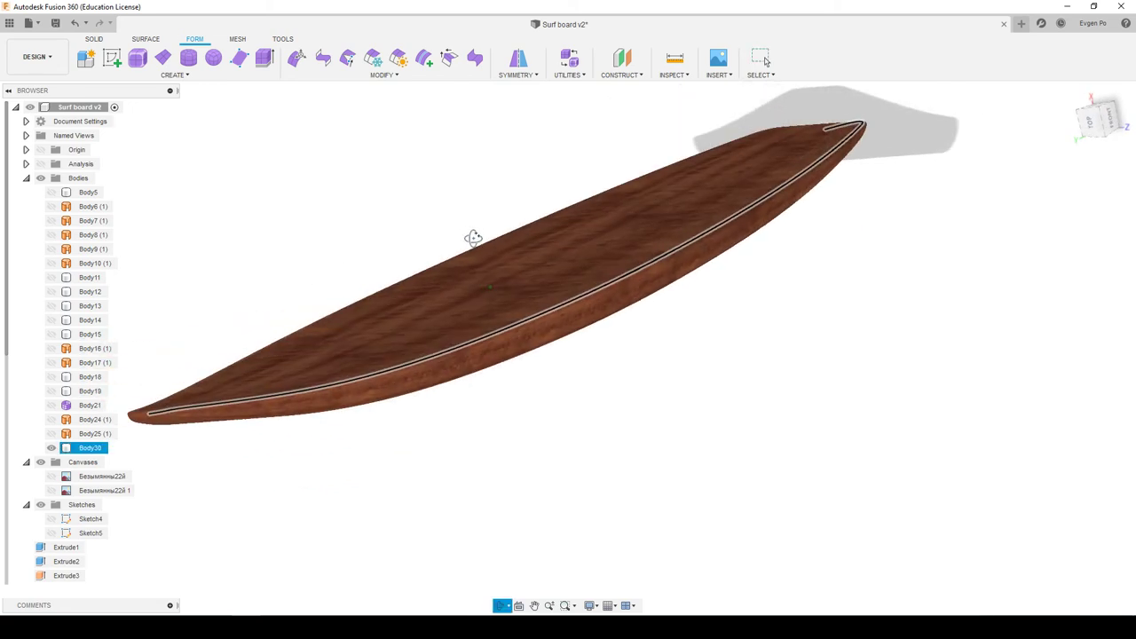
pyautogui.keyDown('shift'); pyautogui.moveTo(335, 266); pyautogui.dragTo(487, 241, button='middle'); pyautogui.keyUp('shift')
pyautogui.press('Escape')
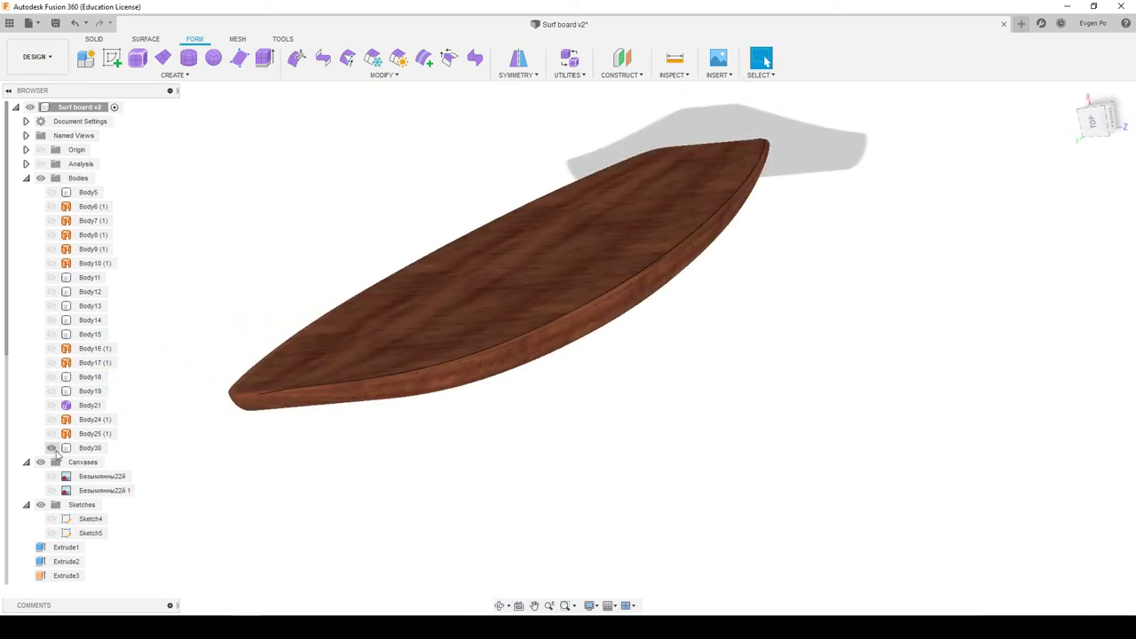
# Hide the cherry solid Body30 and show the T-spline board Body21
pyautogui.click(51, 449)
pyautogui.click(249, 332)
pyautogui.keyDown('shift'); pyautogui.moveTo(250, 332); pyautogui.dragTo(468, 282, button='middle'); pyautogui.keyUp('shift')
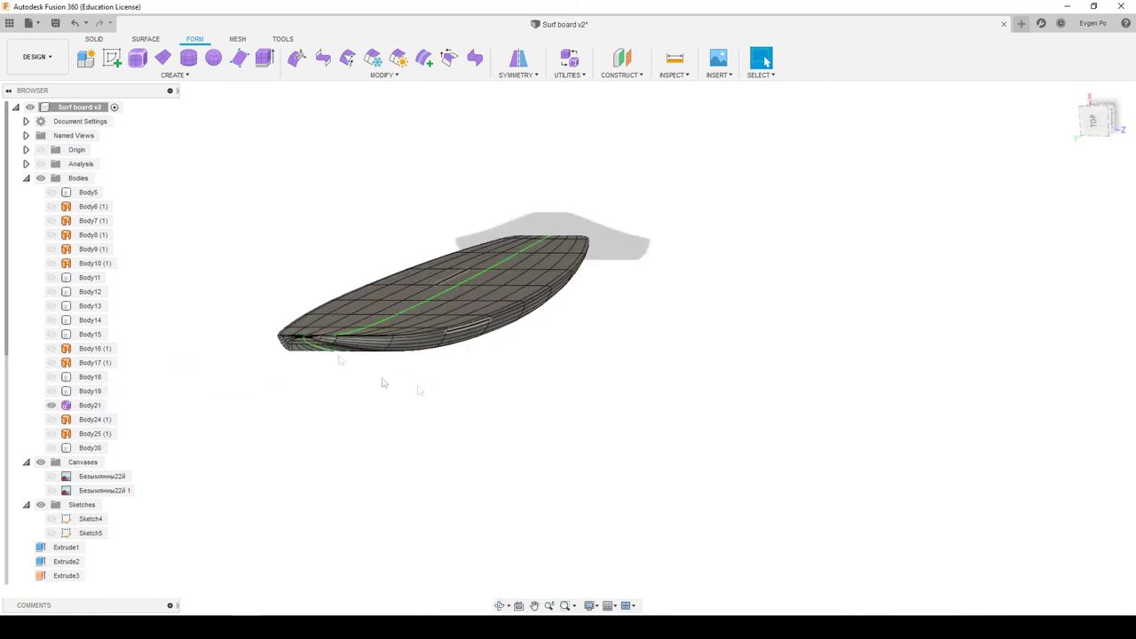
# Start Edit Form on the board and select a face near the tail
pyautogui.click(304, 57)
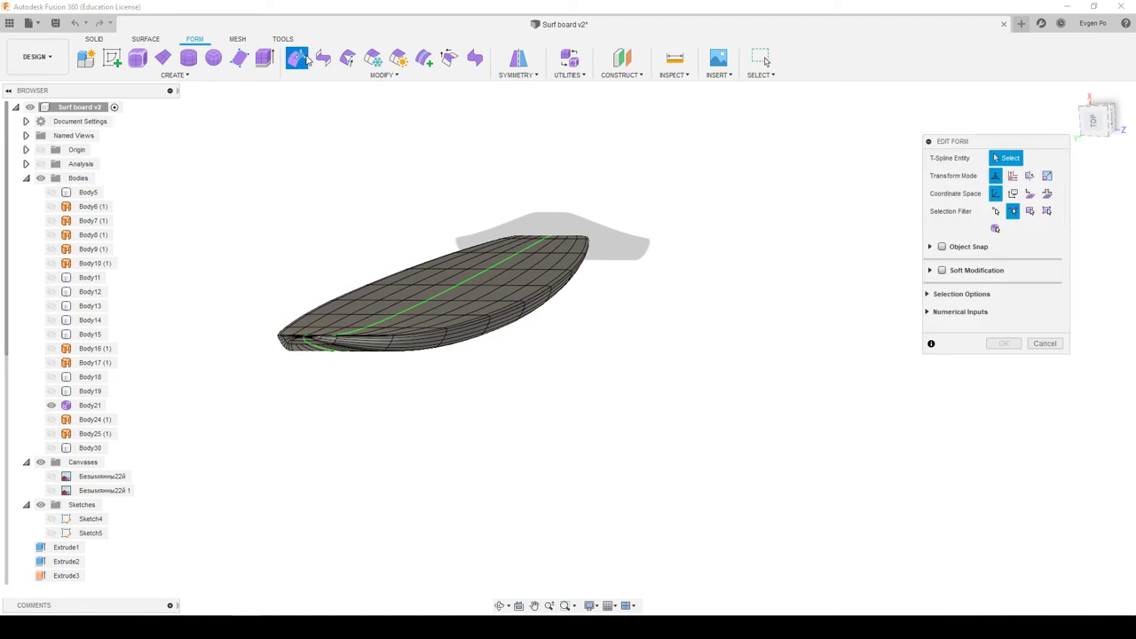
pyautogui.keyDown('shift'); pyautogui.moveTo(624, 203); pyautogui.dragTo(477, 204, button='middle'); pyautogui.keyUp('shift')
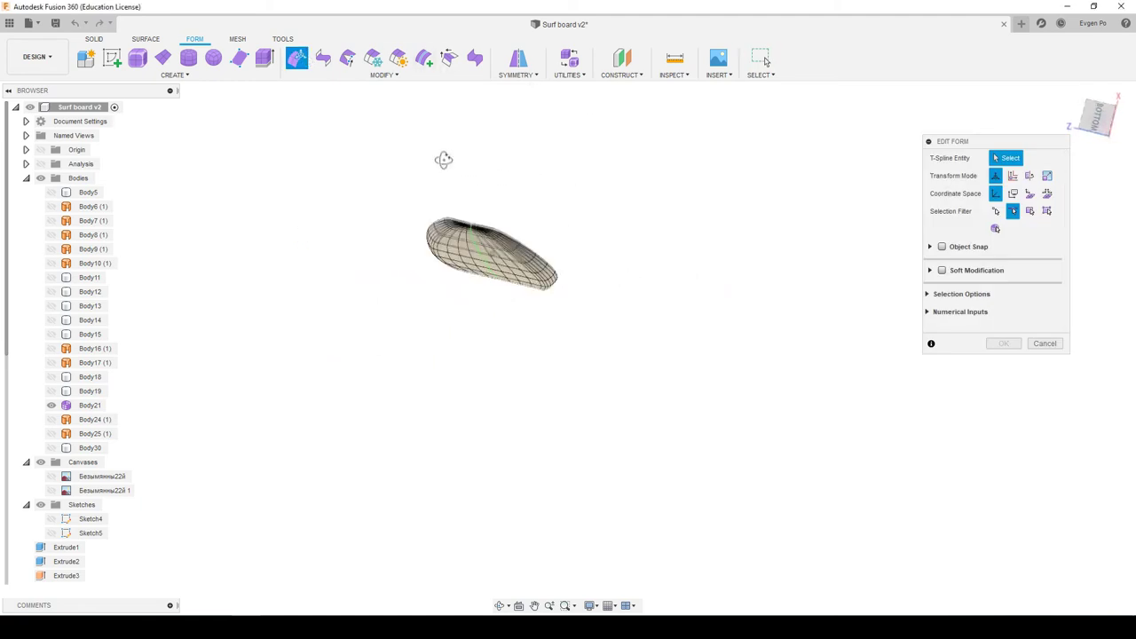
pyautogui.scroll(3, 578, 329)
pyautogui.scroll(3, 586, 389)
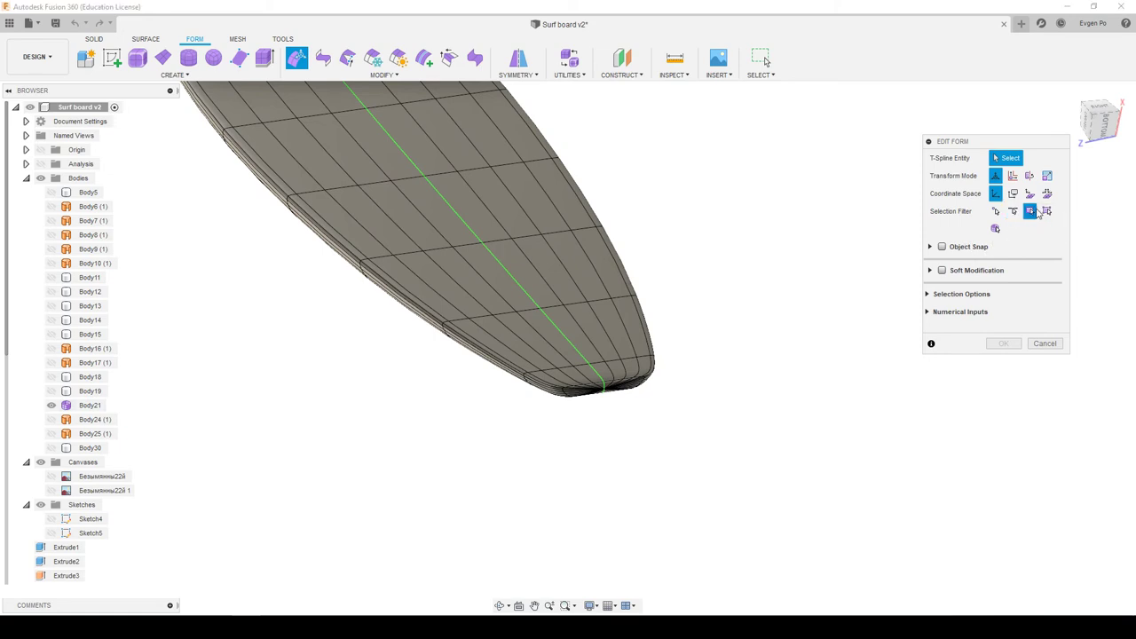
pyautogui.scroll(1, 562, 352)
pyautogui.scroll(2, 562, 352)
pyautogui.scroll(2, 564, 348)
pyautogui.click(564, 349)
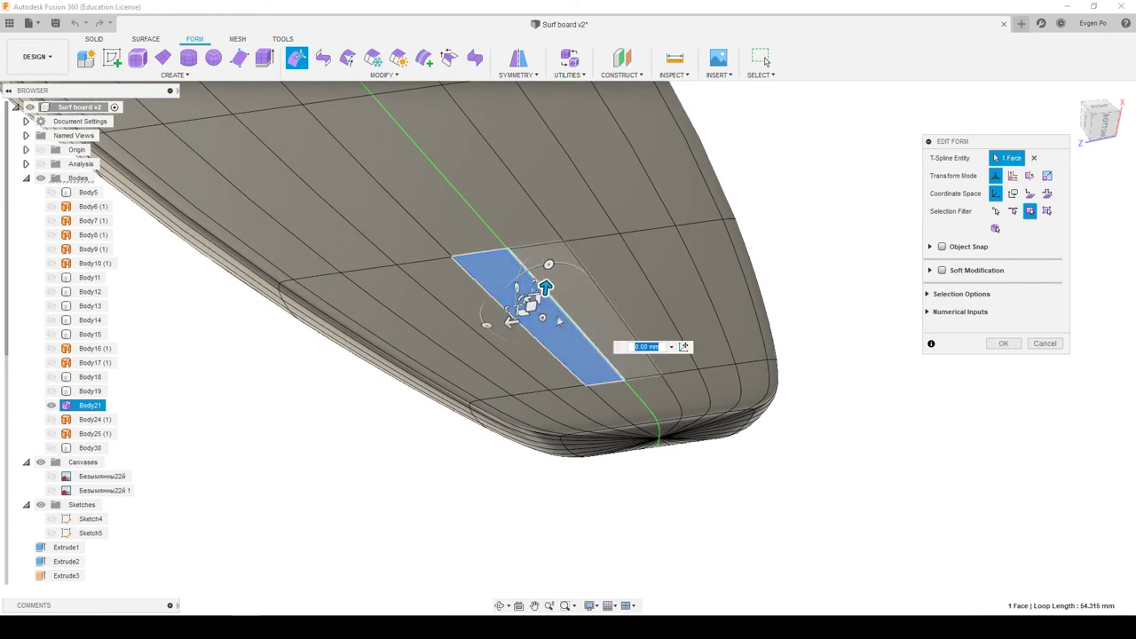
pyautogui.moveTo(506, 311)
pyautogui.keyDown('shift'); pyautogui.mouseDown(button='middle')
pyautogui.moveTo(462, 295)
pyautogui.moveTo(496, 304)
pyautogui.moveTo(477, 235)
pyautogui.mouseUp(button='middle'); pyautogui.keyUp('shift')
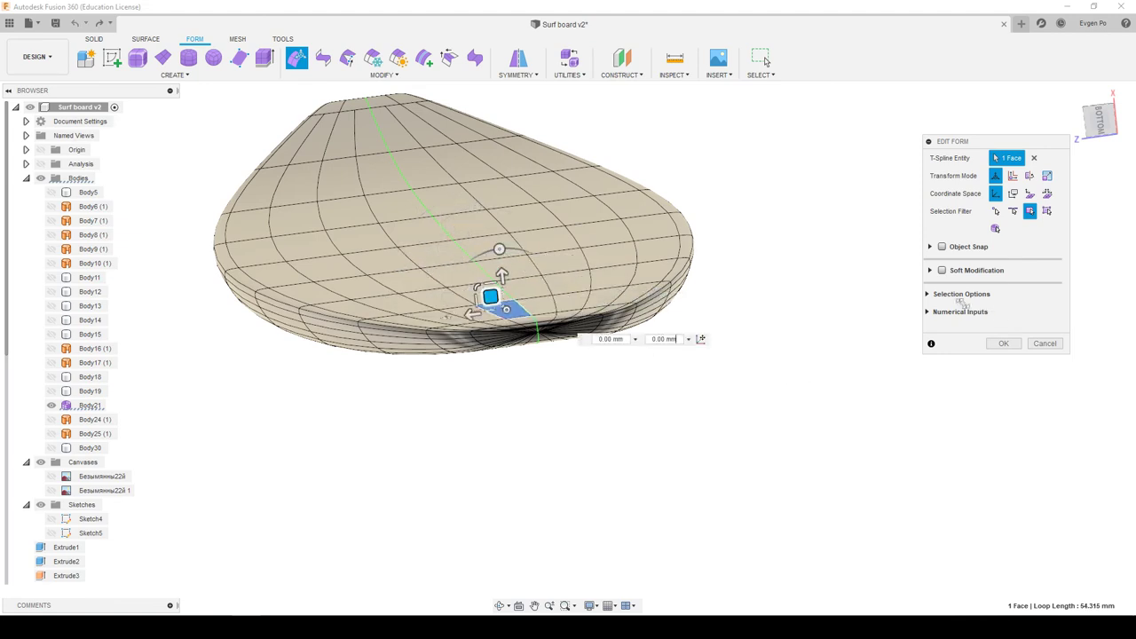
# Enable Soft Modification and bend the board's tip upward in side view
pyautogui.click(942, 270)
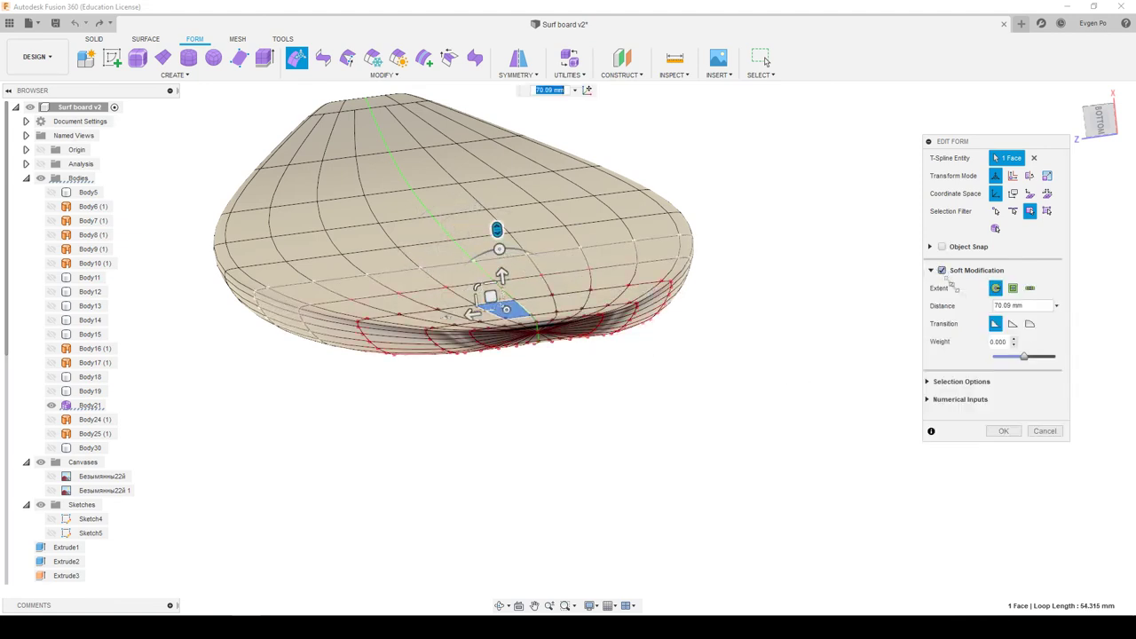
pyautogui.scroll(2, 446, 316)
pyautogui.moveTo(531, 278); pyautogui.dragTo(501, 282)
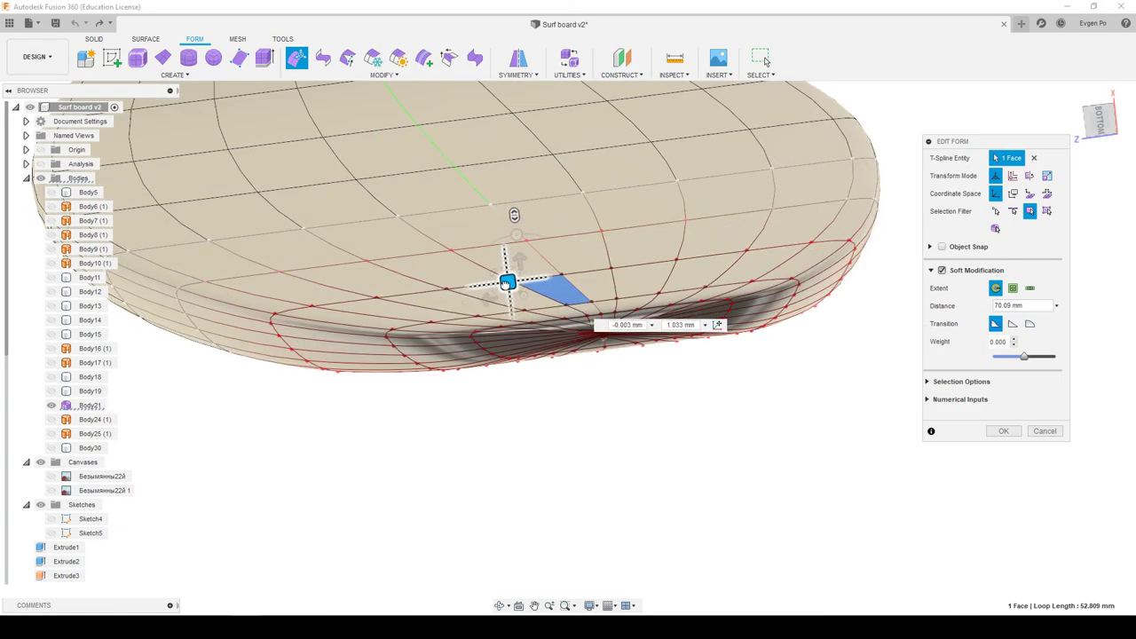
pyautogui.keyDown('shift'); pyautogui.moveTo(501, 283); pyautogui.dragTo(550, 304, button='middle'); pyautogui.keyUp('shift')
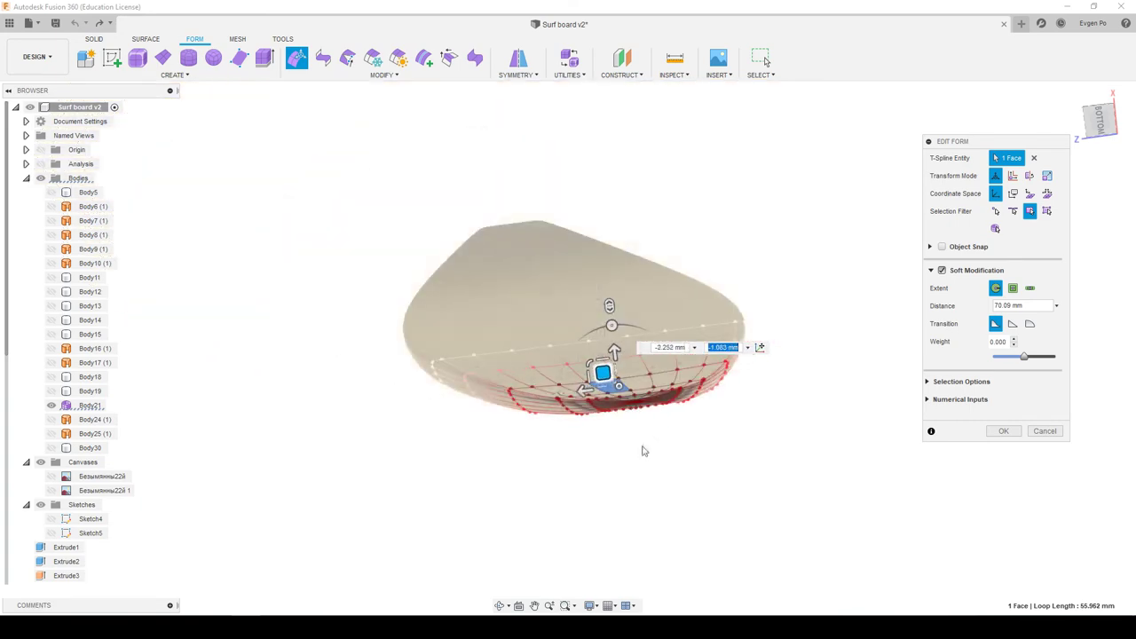
pyautogui.click(1101, 124)
pyautogui.moveTo(704, 234)
pyautogui.keyDown('shift'); pyautogui.mouseDown(button='middle')
pyautogui.moveTo(503, 254)
pyautogui.moveTo(451, 279)
pyautogui.moveTo(736, 266)
pyautogui.moveTo(750, 298)
pyautogui.mouseUp(button='middle'); pyautogui.keyUp('shift')
pyautogui.moveTo(540, 366); pyautogui.dragTo(629, 369, button='middle')
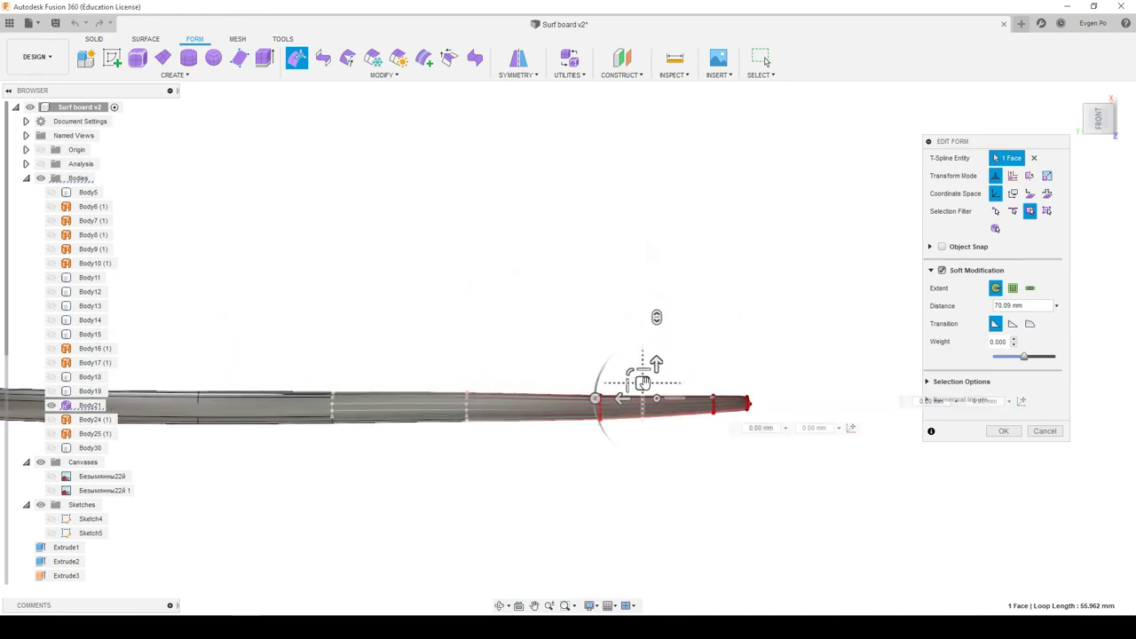
pyautogui.moveTo(690, 373)
pyautogui.mouseDown()
pyautogui.moveTo(760, 362)
pyautogui.moveTo(791, 312)
pyautogui.mouseUp()
# Scale the selected tail faces to 0.83, push the tip back down, then cancel the edit
pyautogui.moveTo(782, 317)
pyautogui.keyDown('shift'); pyautogui.mouseDown(button='middle')
pyautogui.moveTo(531, 463)
pyautogui.moveTo(538, 414)
pyautogui.moveTo(480, 497)
pyautogui.moveTo(514, 351)
pyautogui.mouseUp(button='middle'); pyautogui.keyUp('shift')
pyautogui.keyDown('shift'); pyautogui.moveTo(432, 369); pyautogui.dragTo(344, 365, button='middle'); pyautogui.keyUp('shift')
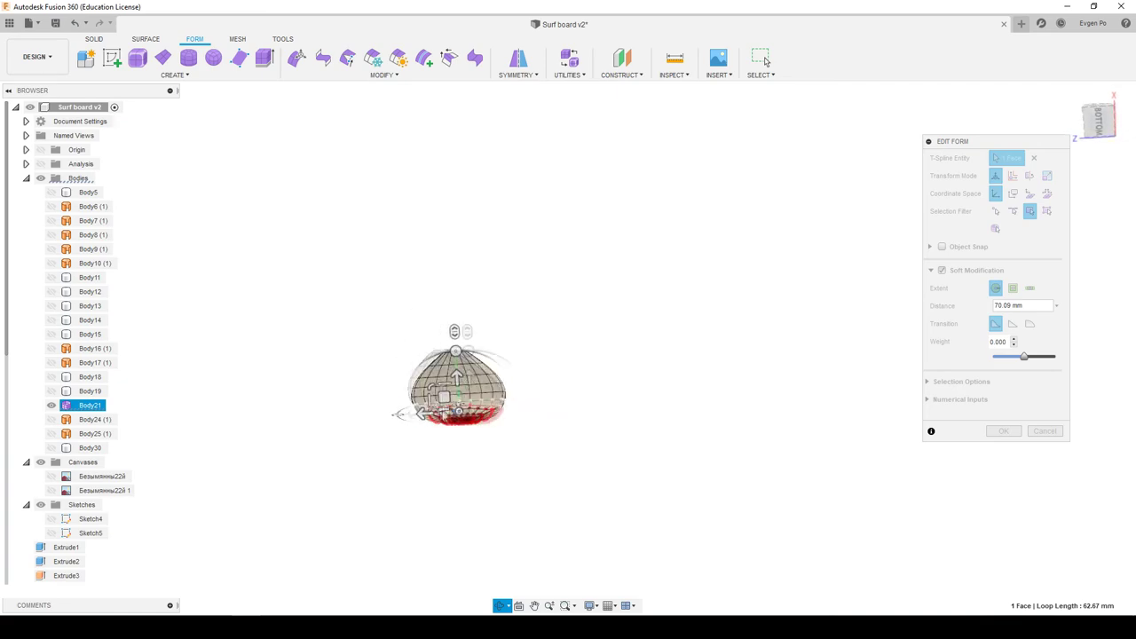
pyautogui.scroll(5, 444, 409)
pyautogui.keyDown('shift'); pyautogui.moveTo(444, 408); pyautogui.dragTo(431, 311, button='middle'); pyautogui.keyUp('shift')
pyautogui.moveTo(431, 308)
pyautogui.mouseDown()
pyautogui.moveTo(444, 309)
pyautogui.moveTo(449, 329)
pyautogui.mouseUp()
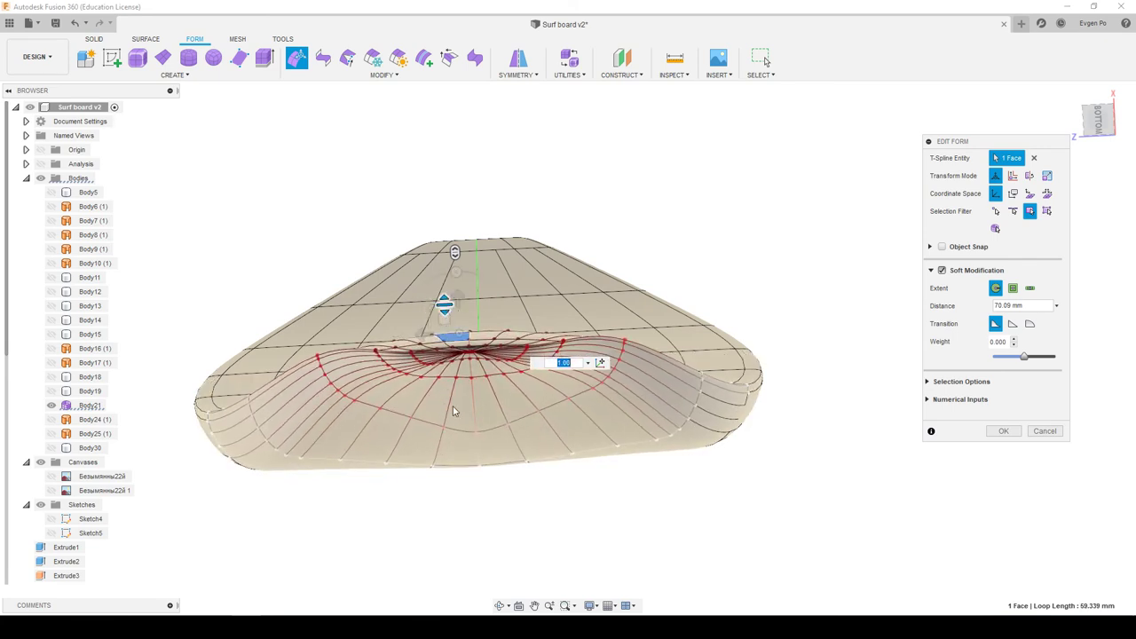
pyautogui.keyDown('shift'); pyautogui.moveTo(452, 411); pyautogui.dragTo(898, 177, button='middle'); pyautogui.keyUp('shift')
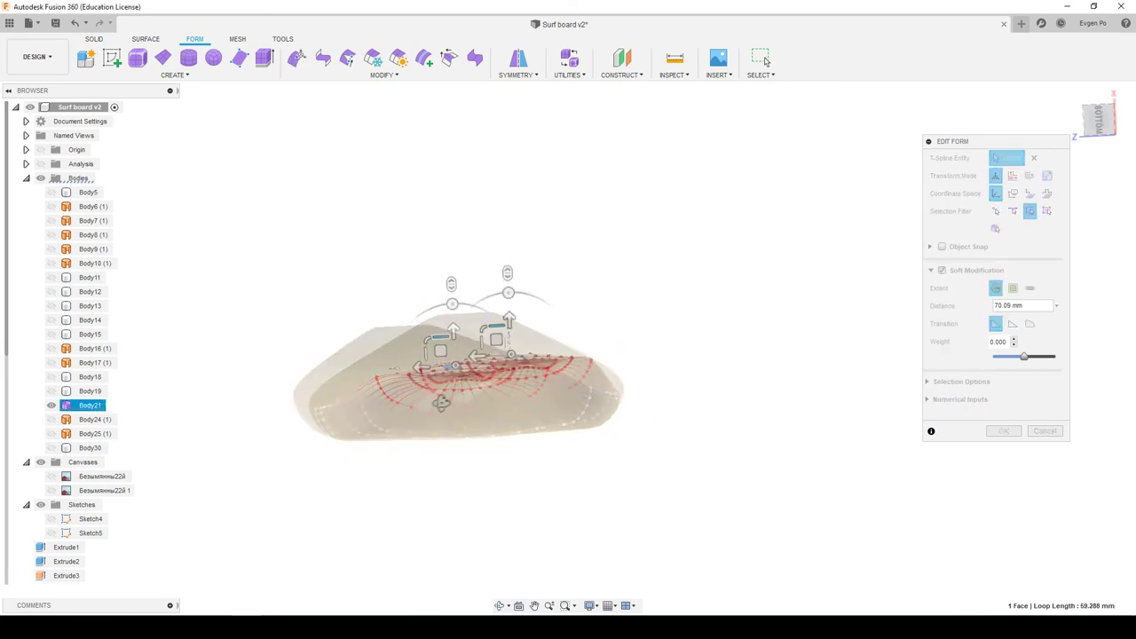
pyautogui.click(1093, 129)
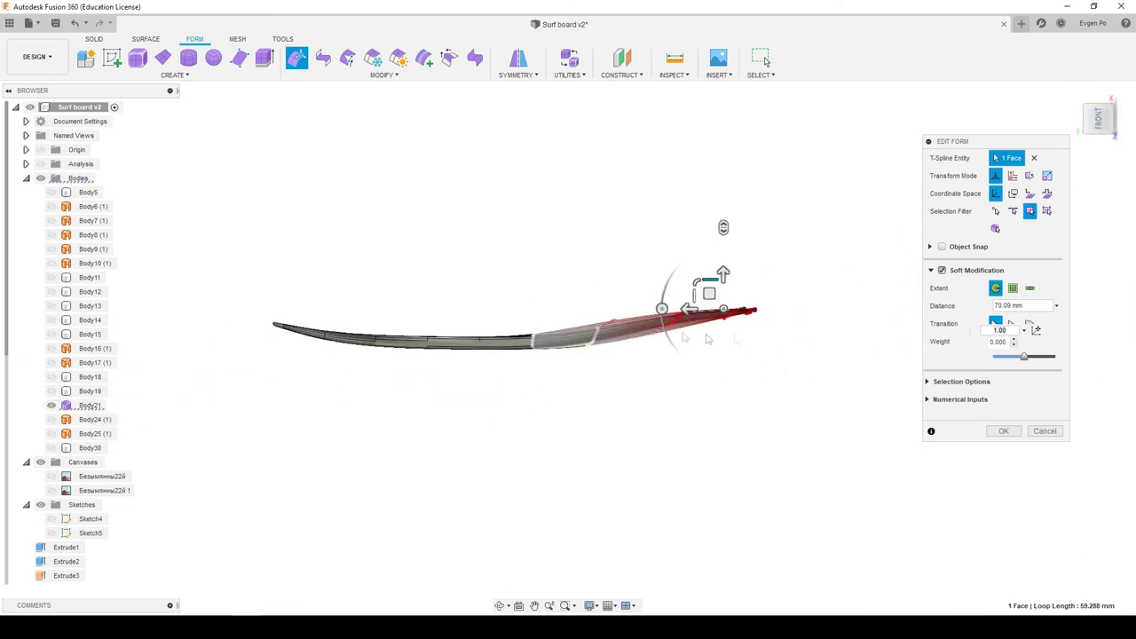
pyautogui.moveTo(698, 267); pyautogui.dragTo(706, 306)
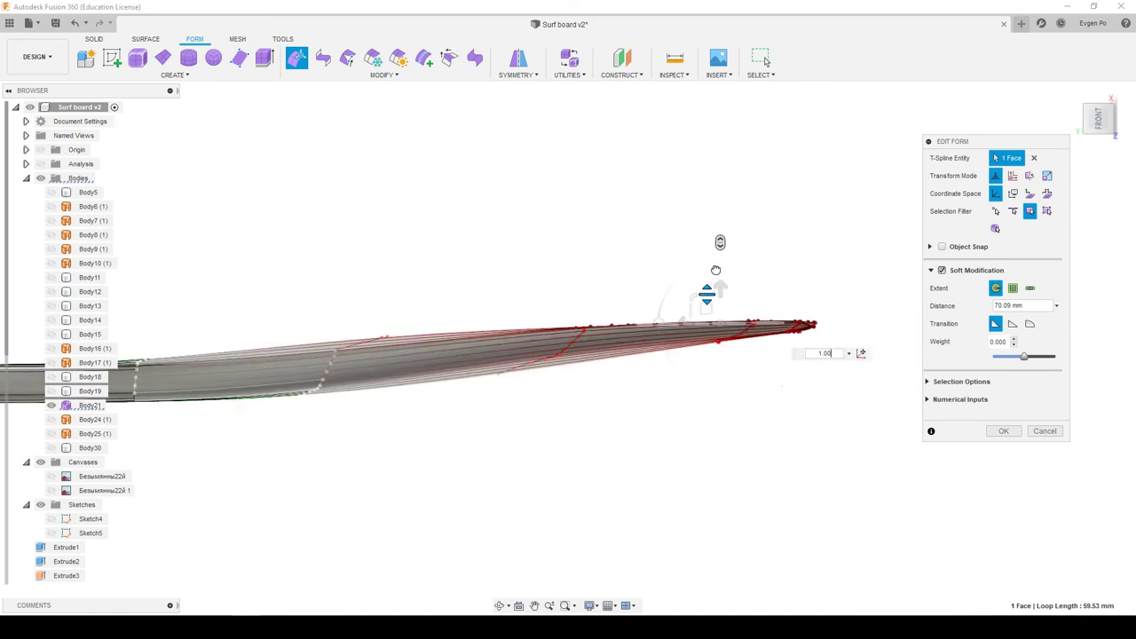
pyautogui.moveTo(687, 385)
pyautogui.keyDown('shift'); pyautogui.mouseDown(button='middle')
pyautogui.moveTo(565, 406)
pyautogui.moveTo(568, 421)
pyautogui.moveTo(597, 393)
pyautogui.mouseUp(button='middle'); pyautogui.keyUp('shift')
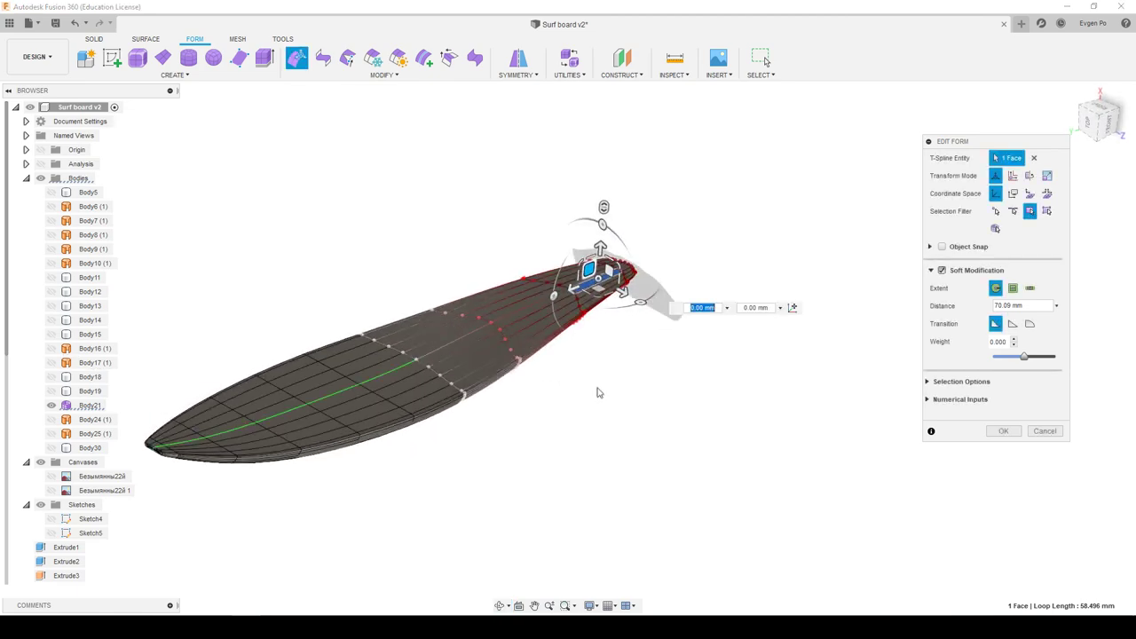
pyautogui.click(1047, 430)
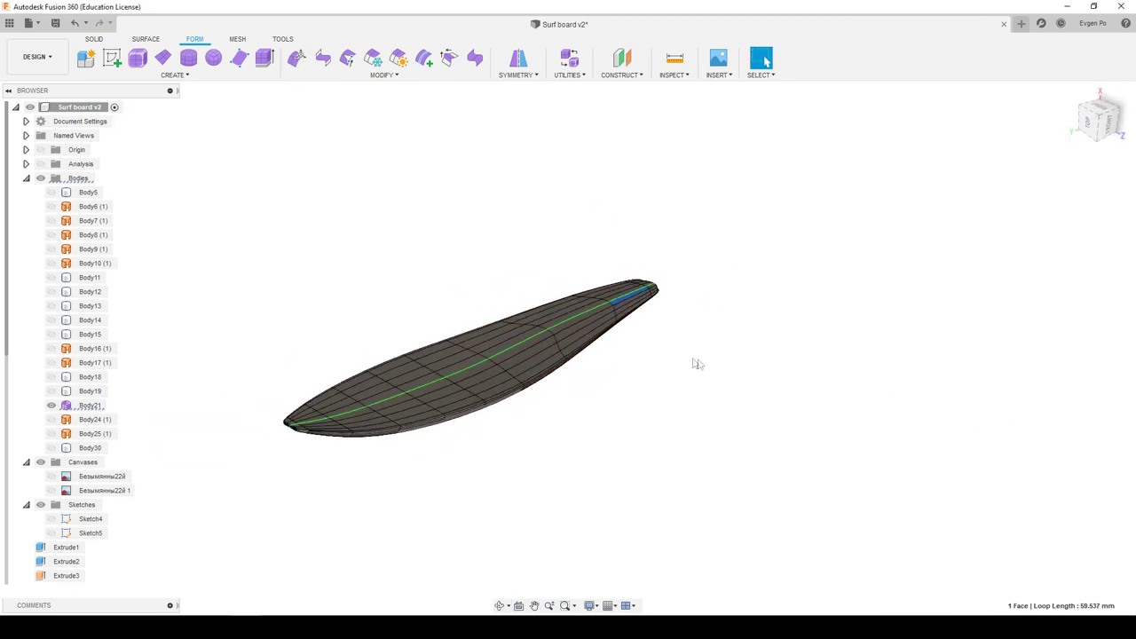
pyautogui.keyDown('shift'); pyautogui.moveTo(624, 320); pyautogui.dragTo(630, 266, button='middle'); pyautogui.keyUp('shift')
pyautogui.keyDown('shift'); pyautogui.moveTo(577, 302); pyautogui.dragTo(559, 329, button='middle'); pyautogui.keyUp('shift')
pyautogui.press('Escape')
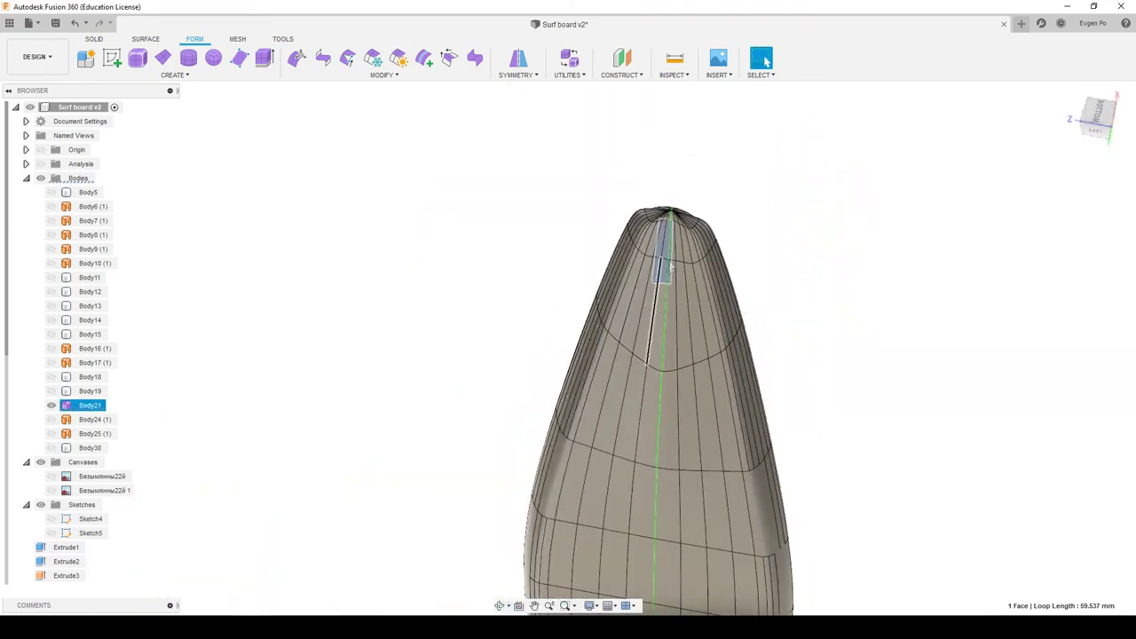
pyautogui.scroll(3, 675, 170)
pyautogui.scroll(3, 675, 171)
pyautogui.scroll(3, 674, 170)
pyautogui.moveTo(674, 157)
pyautogui.keyDown('shift'); pyautogui.mouseDown(button='middle')
pyautogui.moveTo(771, 225)
pyautogui.moveTo(574, 198)
pyautogui.moveTo(731, 211)
pyautogui.mouseUp(button='middle'); pyautogui.keyUp('shift')
pyautogui.press('Escape')
pyautogui.scroll(-3, 675, 301)
pyautogui.scroll(-2, 674, 302)
pyautogui.keyDown('shift'); pyautogui.moveTo(671, 232); pyautogui.dragTo(618, 187, button='middle'); pyautogui.keyUp('shift')
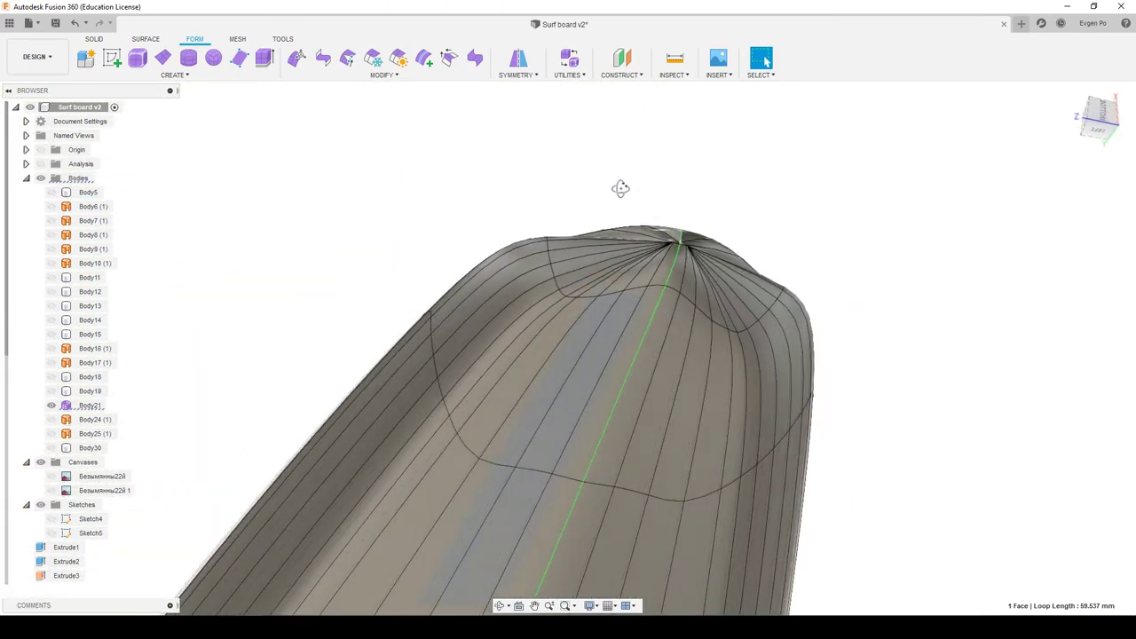
pyautogui.scroll(2, 619, 187)
pyautogui.scroll(3, 653, 251)
pyautogui.moveTo(771, 265)
pyautogui.keyDown('shift'); pyautogui.mouseDown(button='middle')
pyautogui.moveTo(741, 267)
pyautogui.moveTo(733, 187)
pyautogui.mouseUp(button='middle'); pyautogui.keyUp('shift')
pyautogui.moveTo(765, 61)
pyautogui.keyDown('shift'); pyautogui.mouseDown(button='middle')
pyautogui.moveTo(624, 204)
pyautogui.moveTo(736, 253)
pyautogui.moveTo(718, 226)
pyautogui.moveTo(763, 266)
pyautogui.moveTo(690, 216)
pyautogui.moveTo(591, 209)
pyautogui.moveTo(675, 214)
pyautogui.mouseUp(button='middle'); pyautogui.keyUp('shift')
pyautogui.click(688, 163)
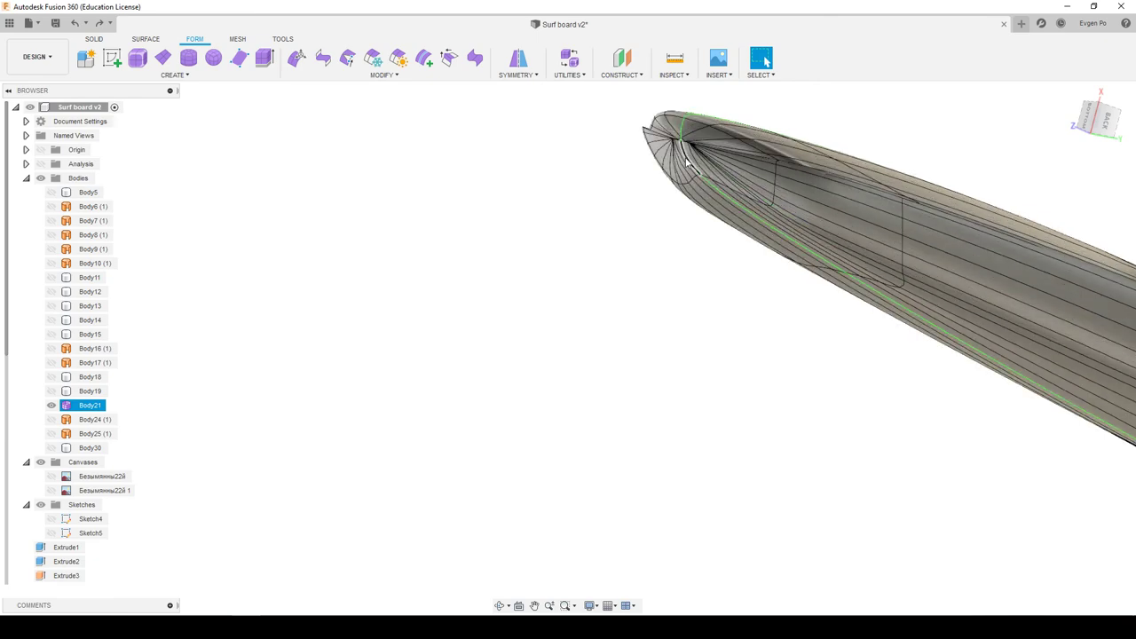
pyautogui.moveTo(686, 166)
pyautogui.keyDown('shift'); pyautogui.mouseDown(button='middle')
pyautogui.moveTo(655, 218)
pyautogui.moveTo(749, 252)
pyautogui.moveTo(766, 62)
pyautogui.mouseUp(button='middle'); pyautogui.keyUp('shift')
pyautogui.scroll(2, 786, 274)
pyautogui.scroll(3, 794, 299)
pyautogui.scroll(3, 786, 317)
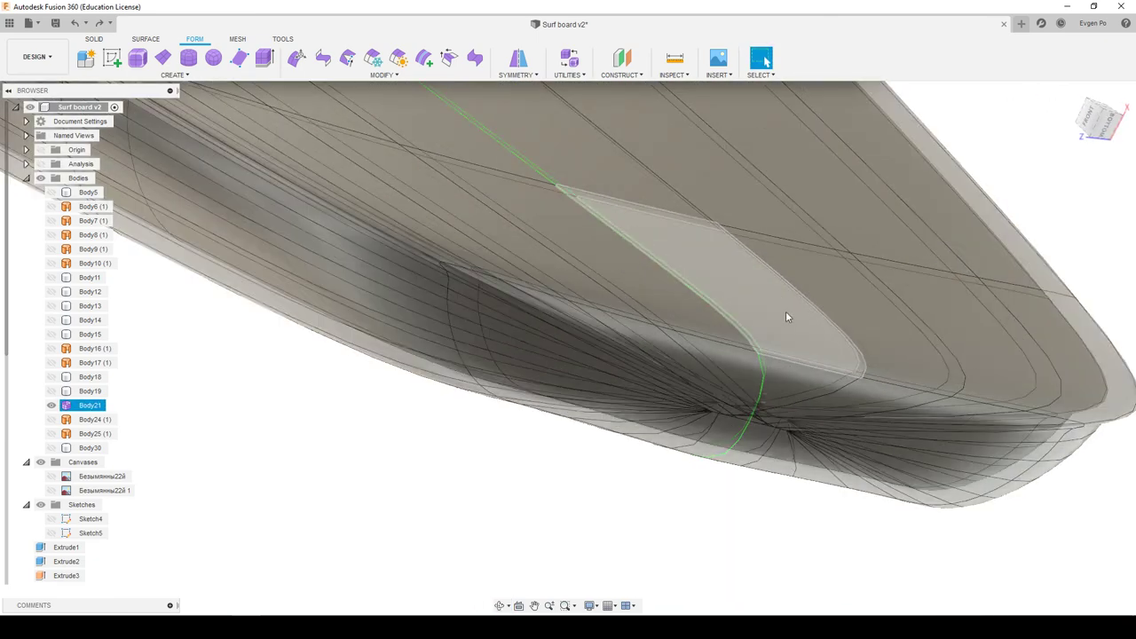
pyautogui.scroll(2, 782, 358)
pyautogui.scroll(-3, 775, 356)
pyautogui.scroll(-2, 772, 329)
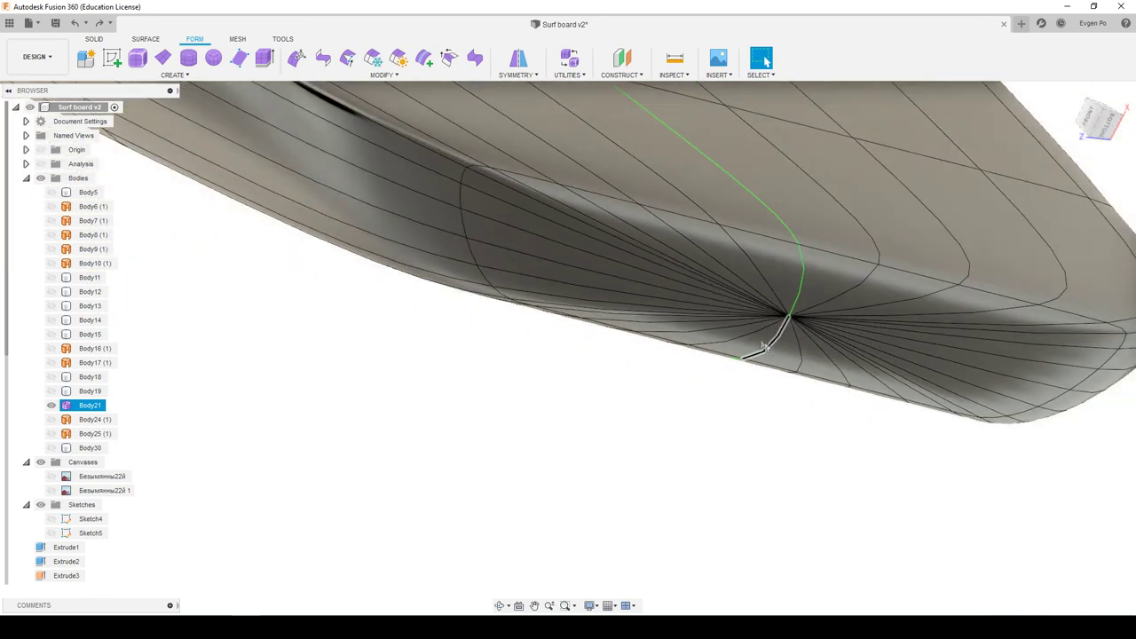
pyautogui.scroll(-2, 755, 355)
pyautogui.scroll(-3, 669, 375)
pyautogui.scroll(-2, 670, 370)
pyautogui.moveTo(670, 370)
pyautogui.keyDown('shift'); pyautogui.mouseDown(button='middle')
pyautogui.moveTo(649, 276)
pyautogui.moveTo(849, 325)
pyautogui.mouseUp(button='middle'); pyautogui.keyUp('shift')
pyautogui.scroll(2, 373, 320)
pyautogui.scroll(2, 357, 312)
pyautogui.scroll(2, 359, 311)
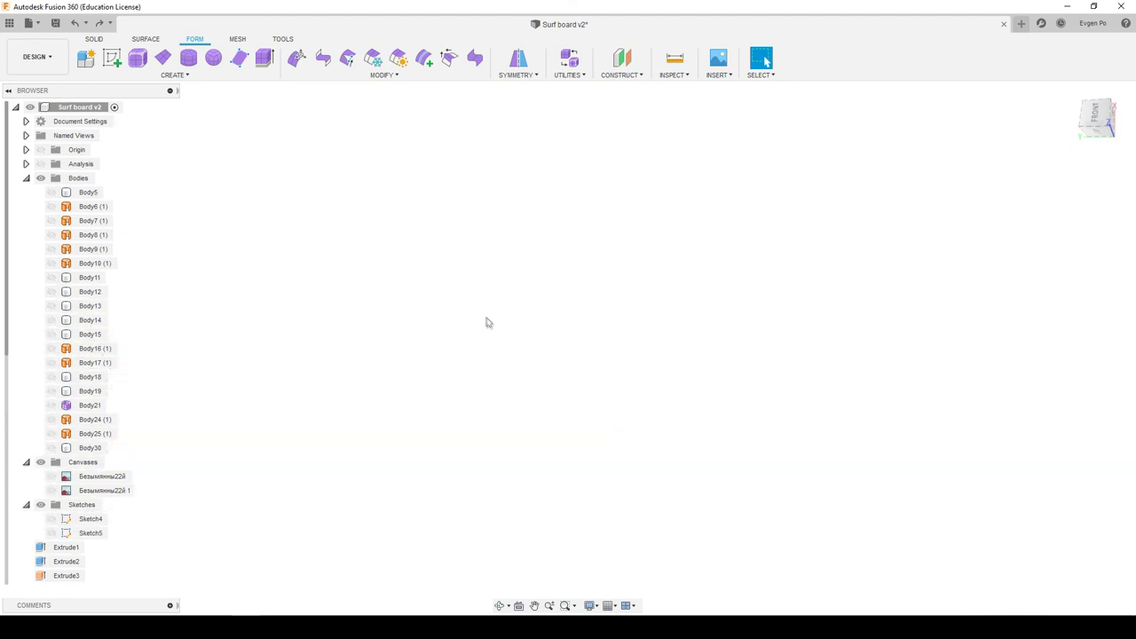
pyautogui.click(51, 406)
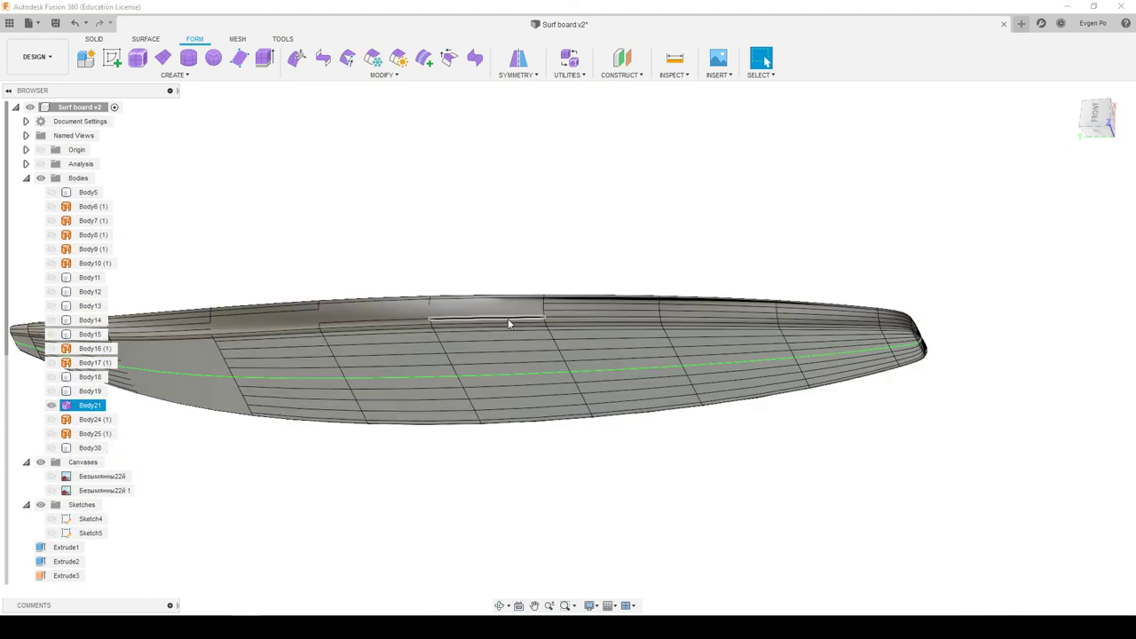
pyautogui.scroll(-3, 486, 249)
pyautogui.moveTo(489, 222)
pyautogui.keyDown('shift'); pyautogui.mouseDown(button='middle')
pyautogui.moveTo(489, 170)
pyautogui.moveTo(299, 366)
pyautogui.mouseUp(button='middle'); pyautogui.keyUp('shift')
pyautogui.scroll(3, 298, 365)
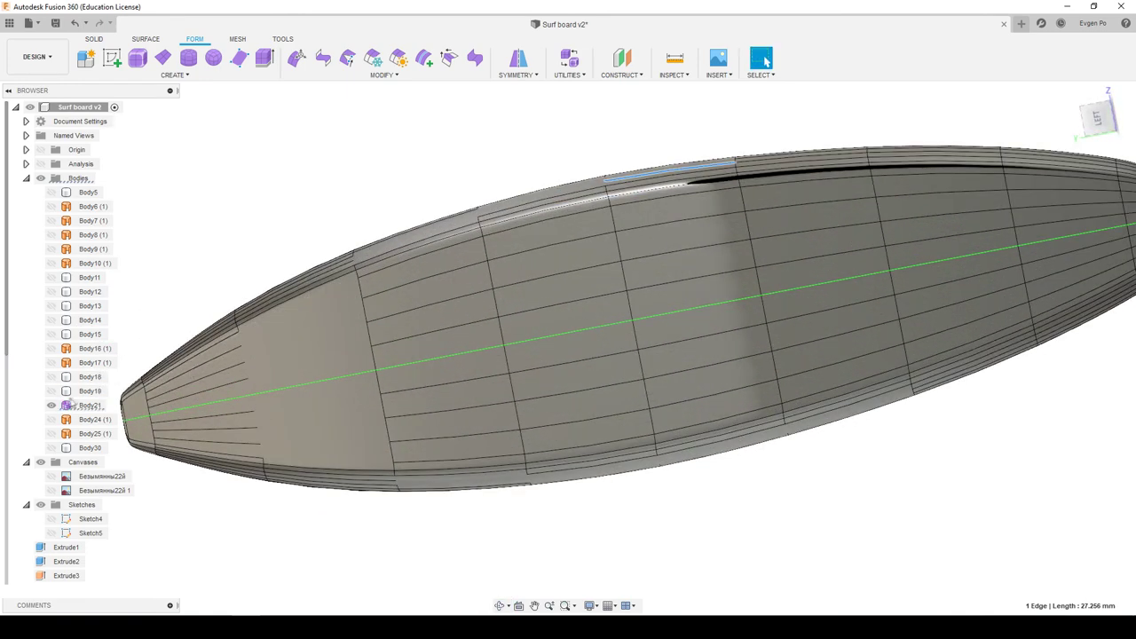
pyautogui.scroll(-3, 204, 382)
pyautogui.keyDown('shift'); pyautogui.moveTo(266, 337); pyautogui.dragTo(764, 335, button='middle'); pyautogui.keyUp('shift')
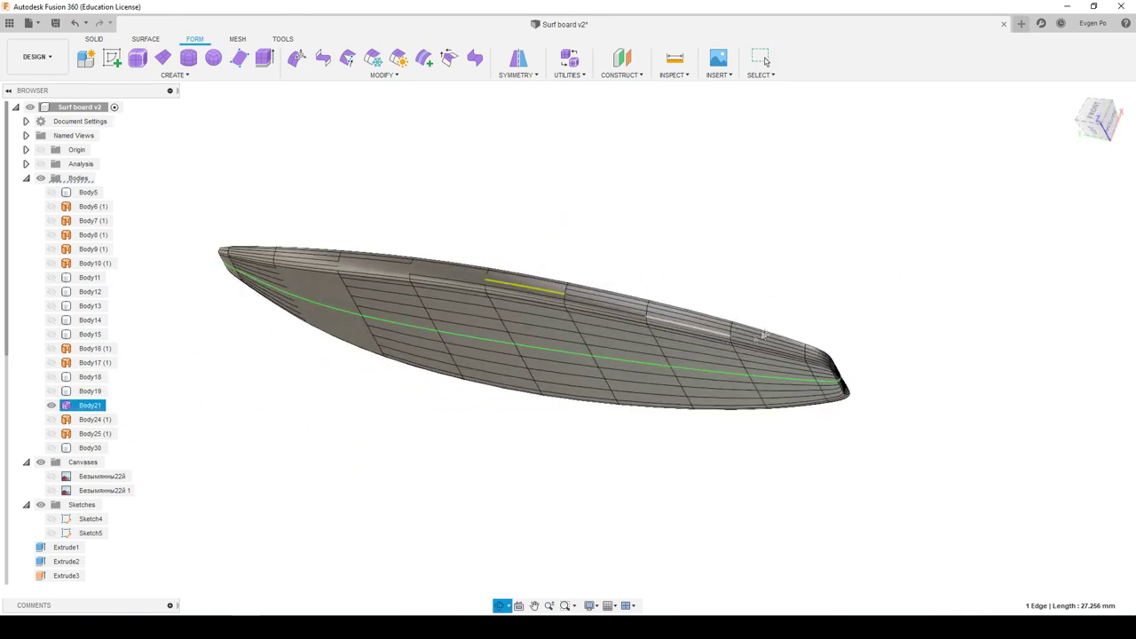
pyautogui.scroll(2, 723, 338)
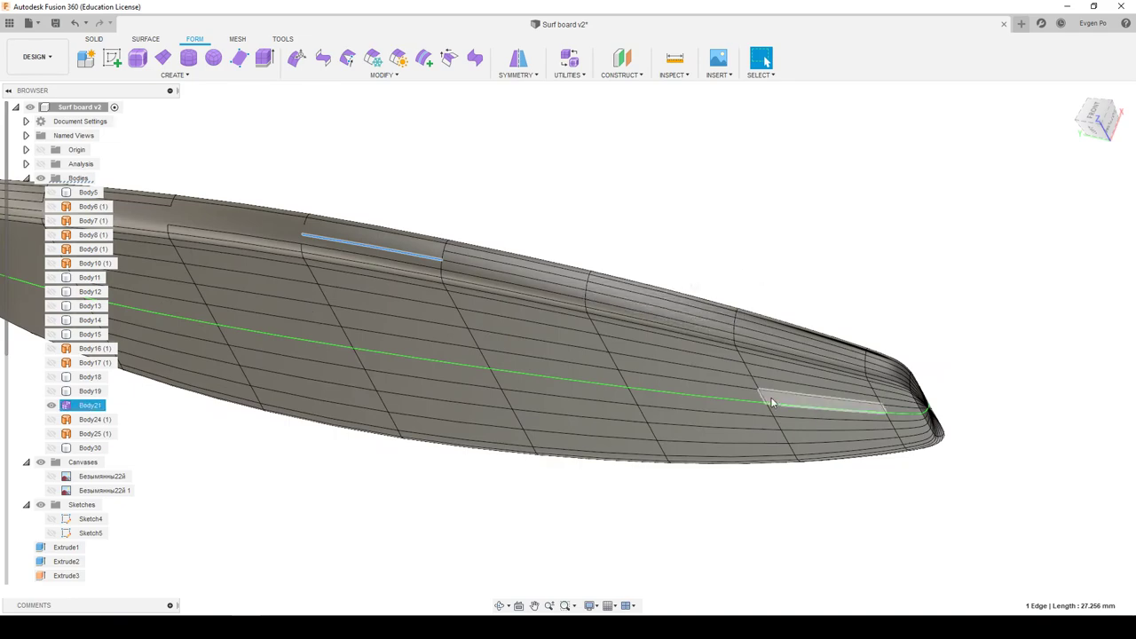
pyautogui.moveTo(675, 195)
pyautogui.keyDown('shift'); pyautogui.mouseDown(button='middle')
pyautogui.moveTo(582, 236)
pyautogui.moveTo(639, 253)
pyautogui.moveTo(753, 256)
pyautogui.mouseUp(button='middle'); pyautogui.keyUp('shift')
pyautogui.scroll(2, 753, 256)
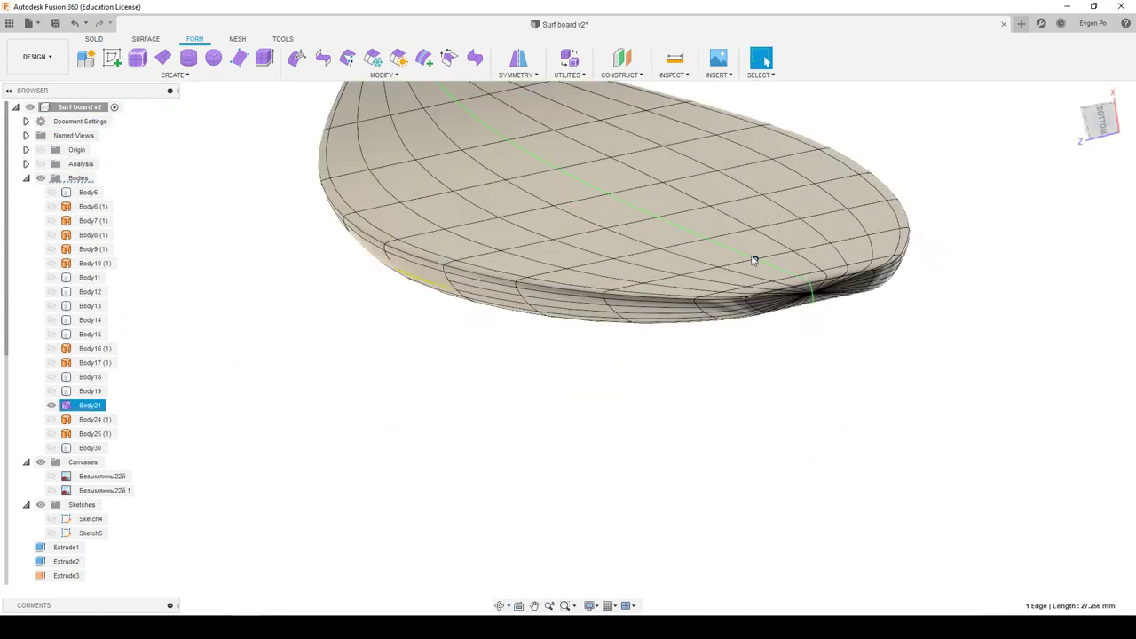
pyautogui.scroll(2, 701, 269)
pyautogui.scroll(-3, 700, 270)
pyautogui.scroll(3, 696, 275)
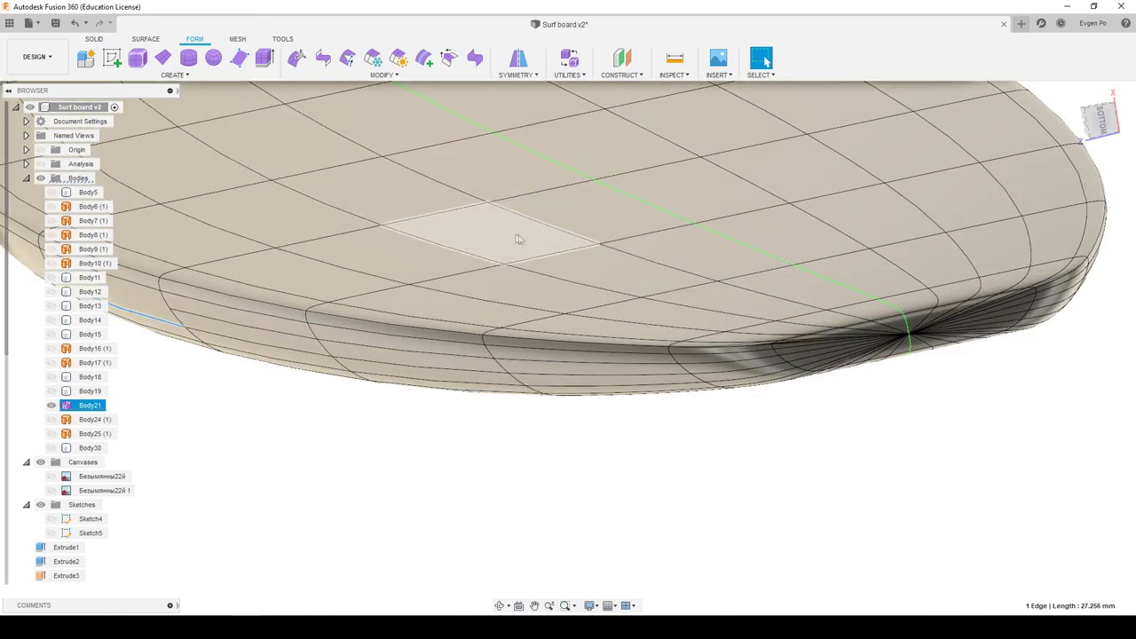
pyautogui.click(293, 59)
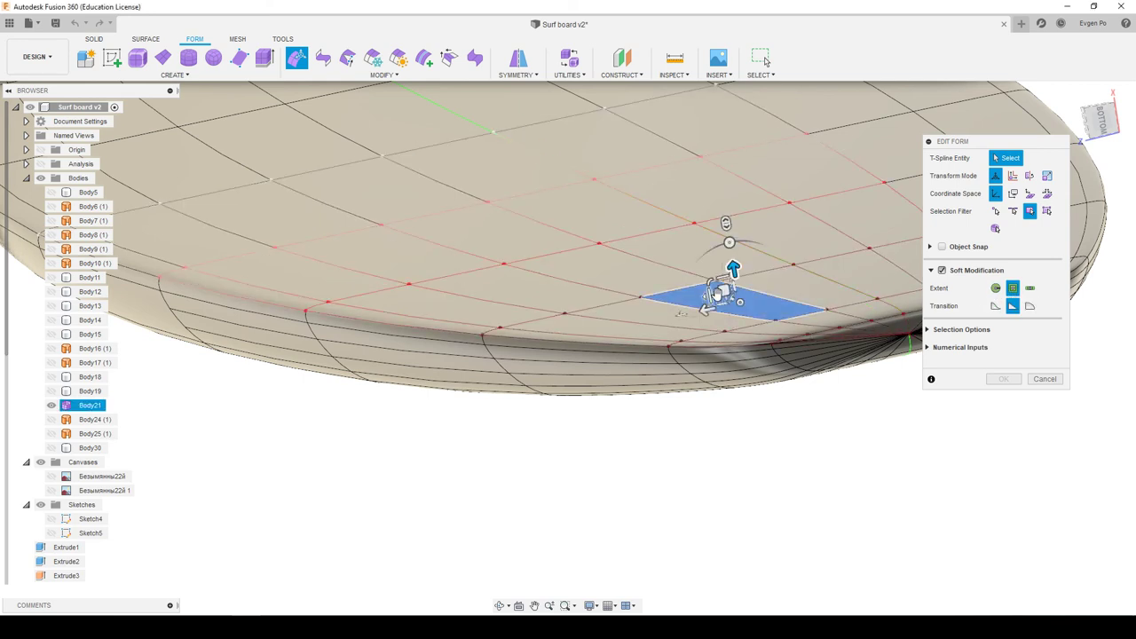
# Soft-move an underside face near the edge (about -1.932 mm, 0.362 mm) and confirm the edit
pyautogui.click(717, 293)
pyautogui.moveTo(723, 292)
pyautogui.mouseDown()
pyautogui.moveTo(711, 299)
pyautogui.moveTo(727, 281)
pyautogui.mouseUp()
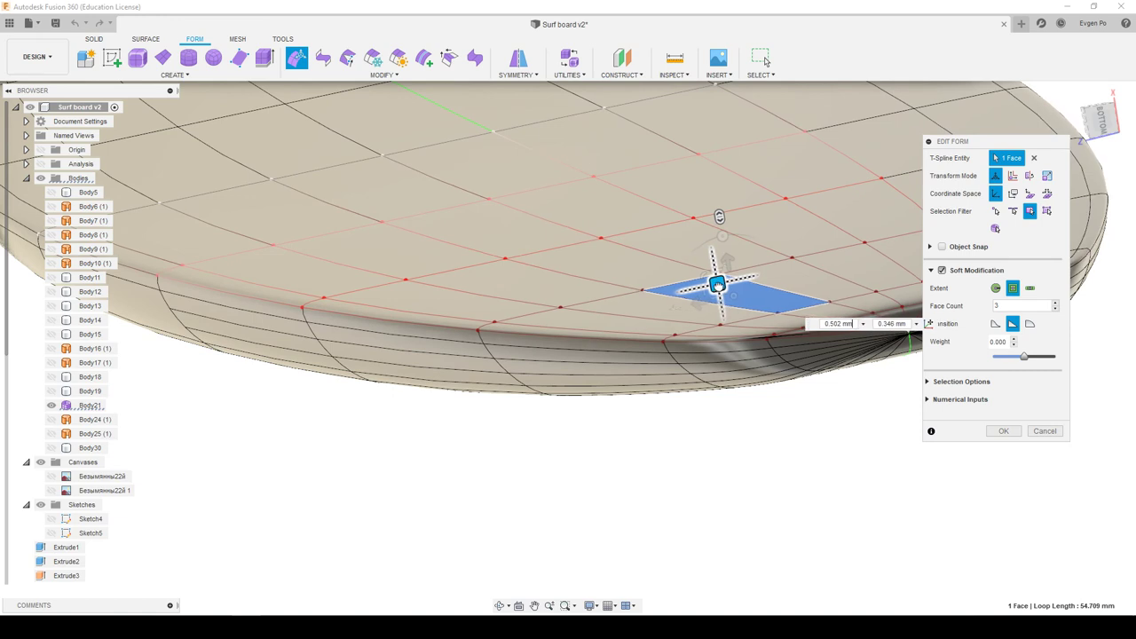
pyautogui.moveTo(729, 277)
pyautogui.mouseDown()
pyautogui.moveTo(754, 264)
pyautogui.moveTo(680, 249)
pyautogui.mouseUp()
pyautogui.moveTo(680, 248)
pyautogui.keyDown('shift'); pyautogui.mouseDown(button='middle')
pyautogui.moveTo(792, 448)
pyautogui.moveTo(542, 373)
pyautogui.moveTo(575, 420)
pyautogui.mouseUp(button='middle'); pyautogui.keyUp('shift')
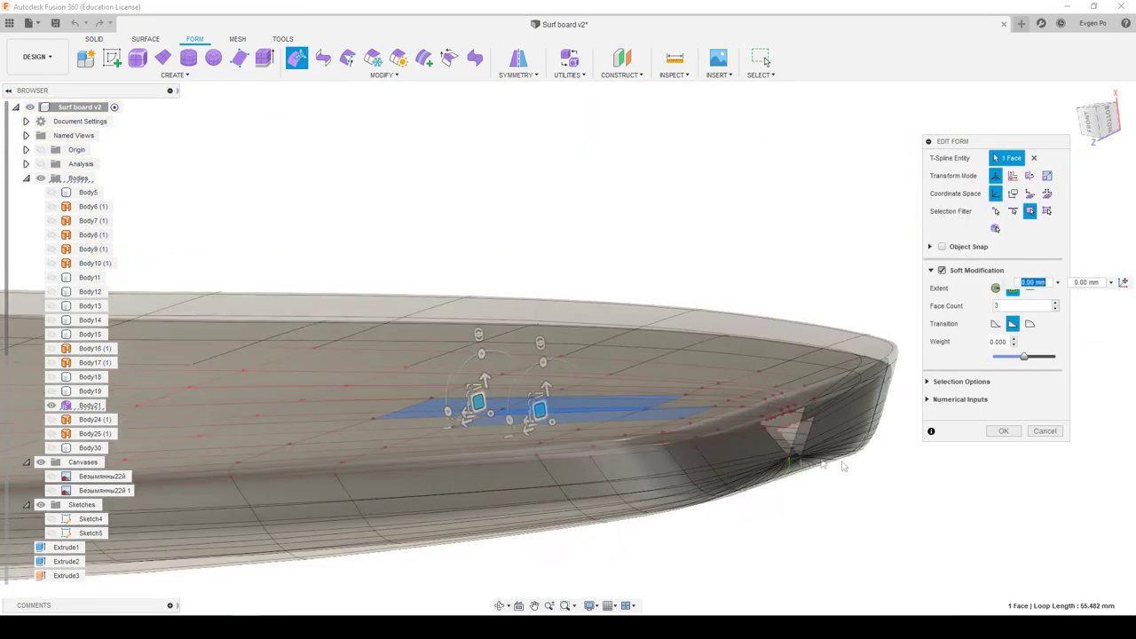
pyautogui.moveTo(503, 400); pyautogui.dragTo(509, 432)
pyautogui.click(1013, 431)
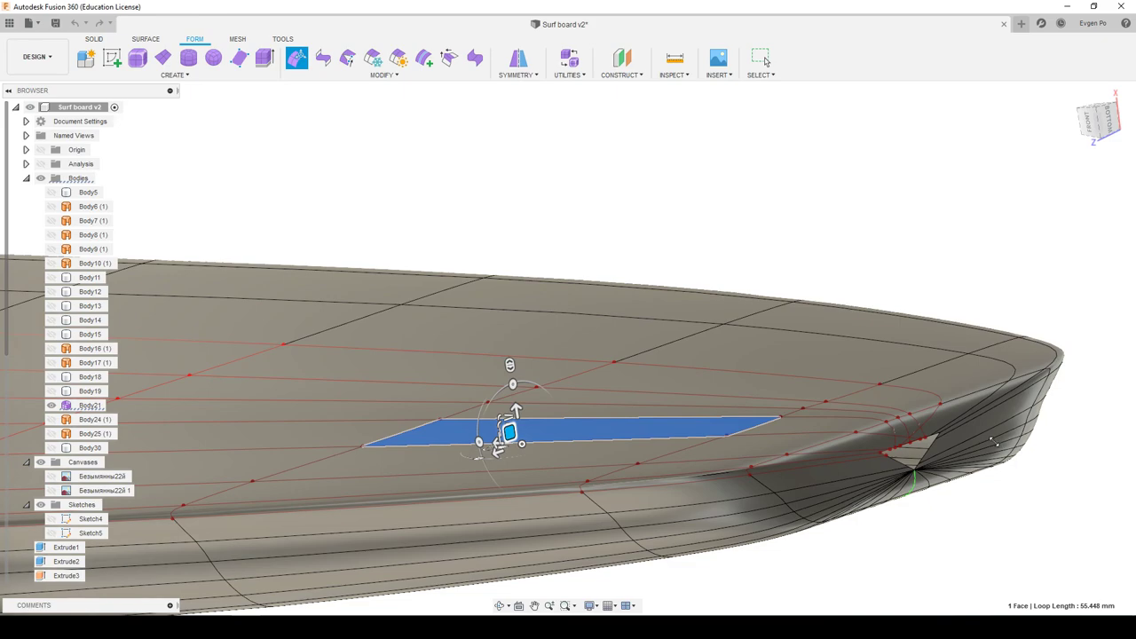
pyautogui.press('Escape')
pyautogui.moveTo(697, 277)
pyautogui.keyDown('shift'); pyautogui.mouseDown(button='middle')
pyautogui.moveTo(639, 329)
pyautogui.moveTo(800, 377)
pyautogui.moveTo(797, 364)
pyautogui.moveTo(736, 425)
pyautogui.mouseUp(button='middle'); pyautogui.keyUp('shift')
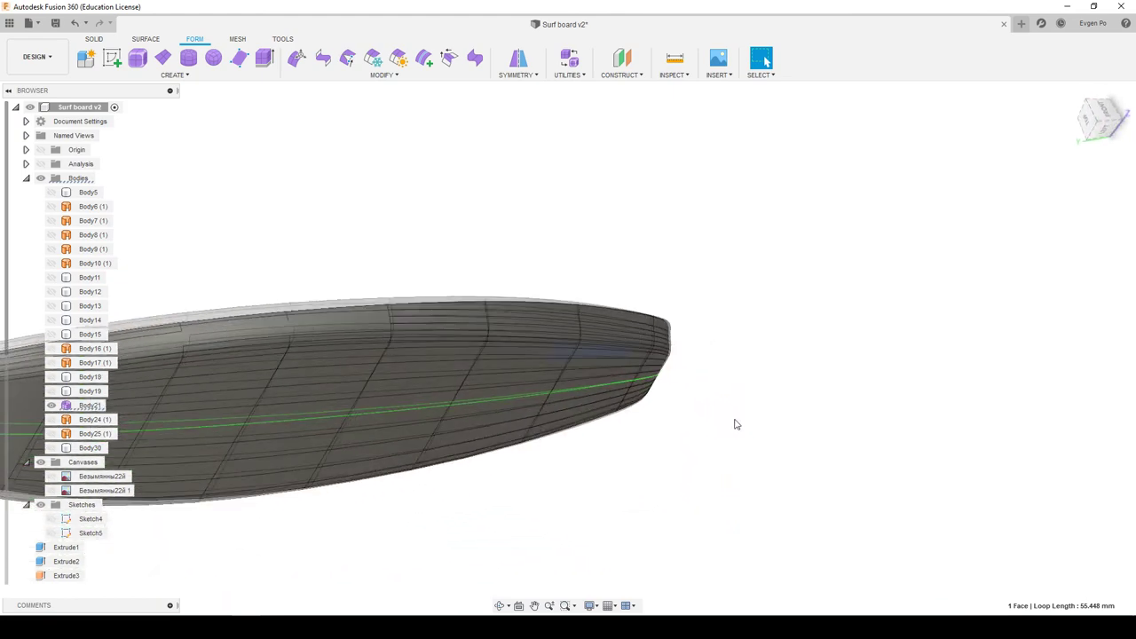
# Show Body11 and Body12, hide the T-spline Body21, and select Body12
pyautogui.press('F6')
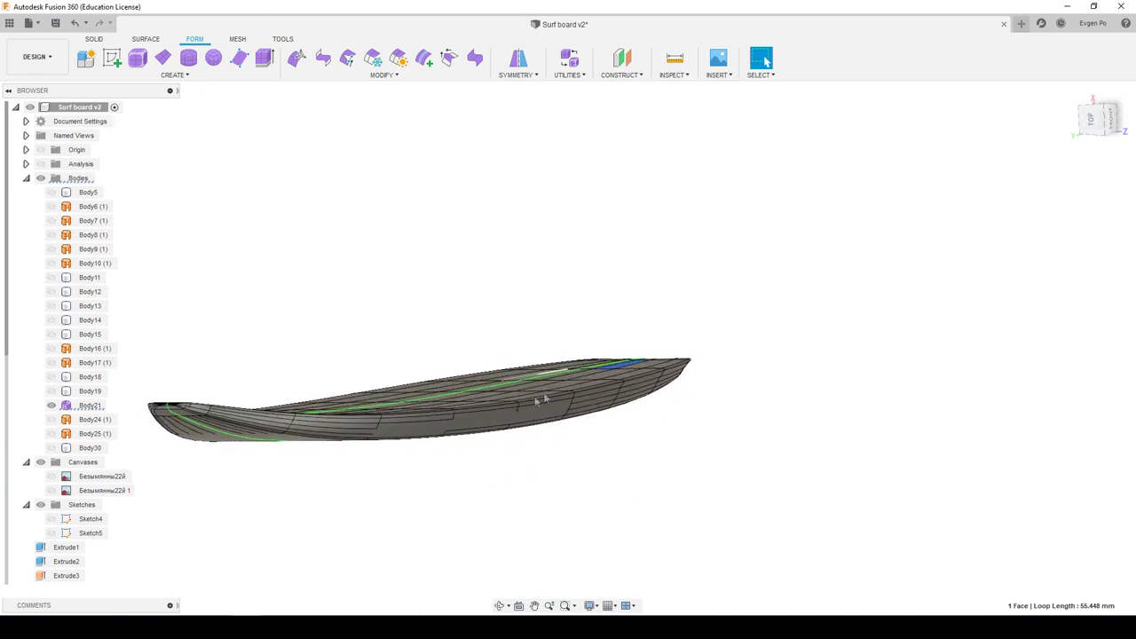
pyautogui.keyDown('shift'); pyautogui.moveTo(551, 388); pyautogui.dragTo(512, 397, button='middle'); pyautogui.keyUp('shift')
pyautogui.scroll(3, 560, 431)
pyautogui.keyDown('shift'); pyautogui.moveTo(672, 436); pyautogui.dragTo(396, 417, button='middle'); pyautogui.keyUp('shift')
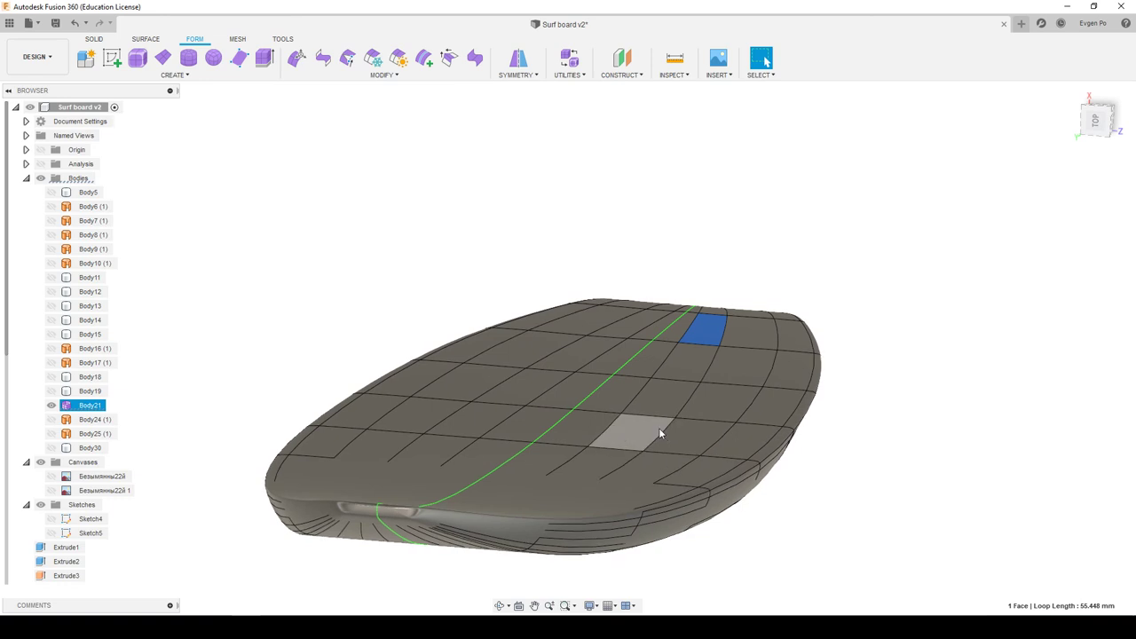
pyautogui.keyDown('shift'); pyautogui.moveTo(661, 432); pyautogui.dragTo(622, 430, button='middle'); pyautogui.keyUp('shift')
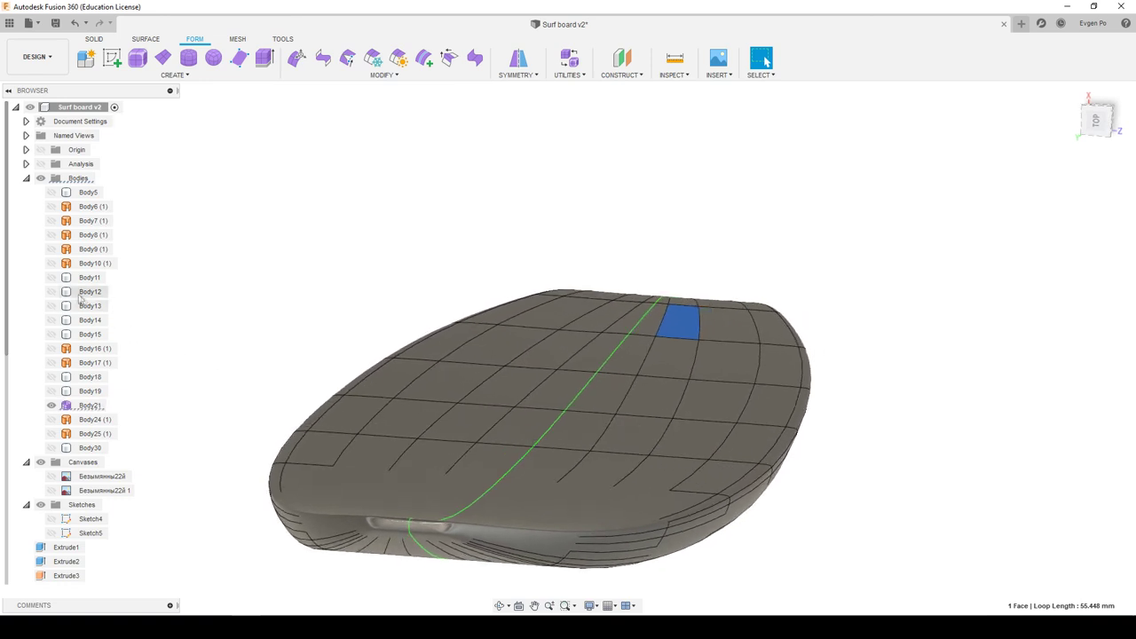
pyautogui.click(54, 278)
pyautogui.click(52, 292)
pyautogui.click(51, 406)
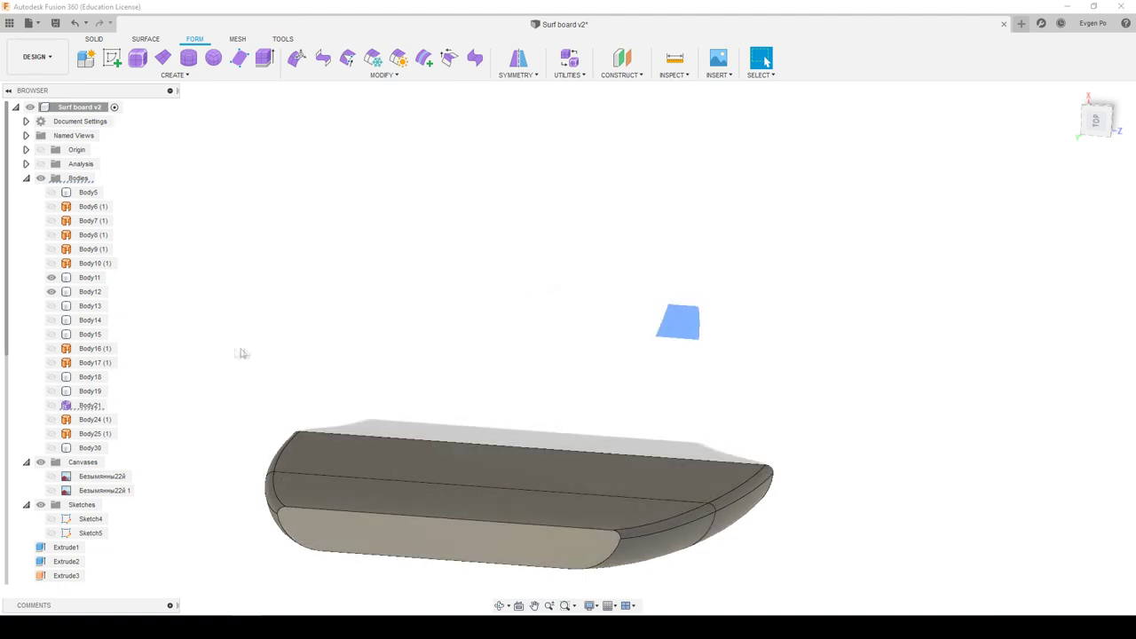
pyautogui.click(464, 460)
# Turn on the cherry-wood solid Body30 and select it
pyautogui.scroll(2, 496, 427)
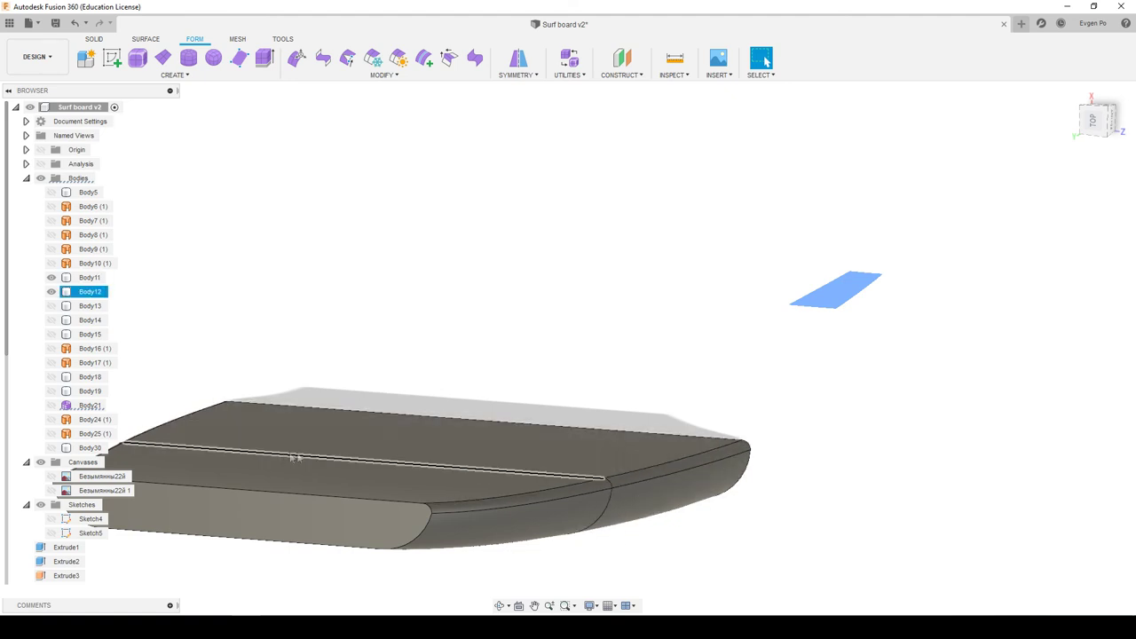
pyautogui.scroll(-2, 542, 523)
pyautogui.scroll(-1, 526, 491)
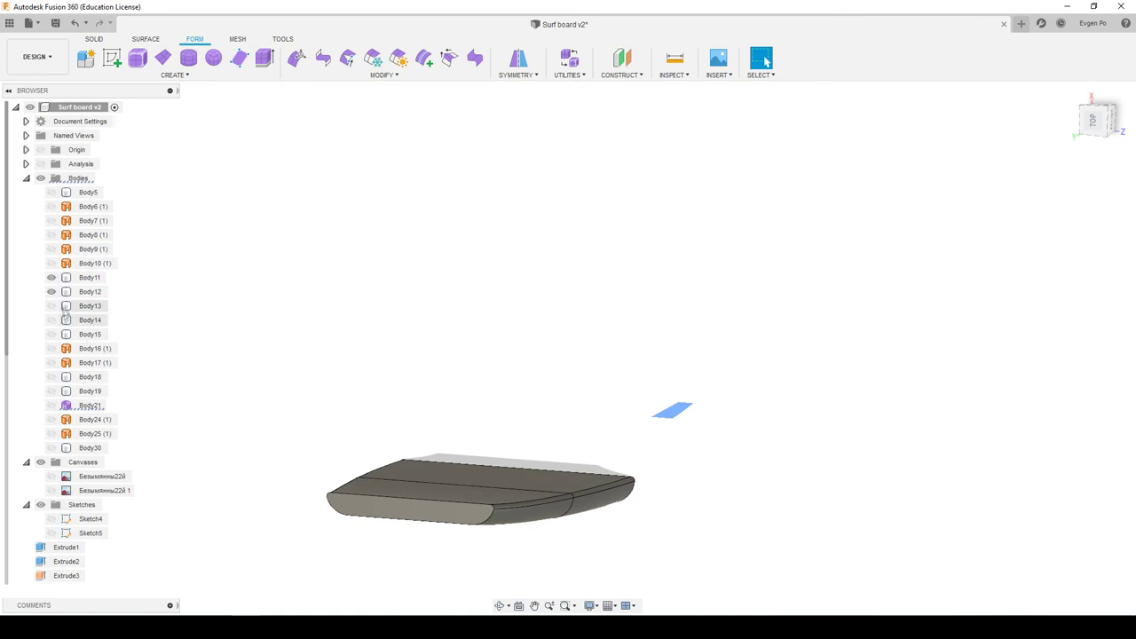
pyautogui.click(51, 449)
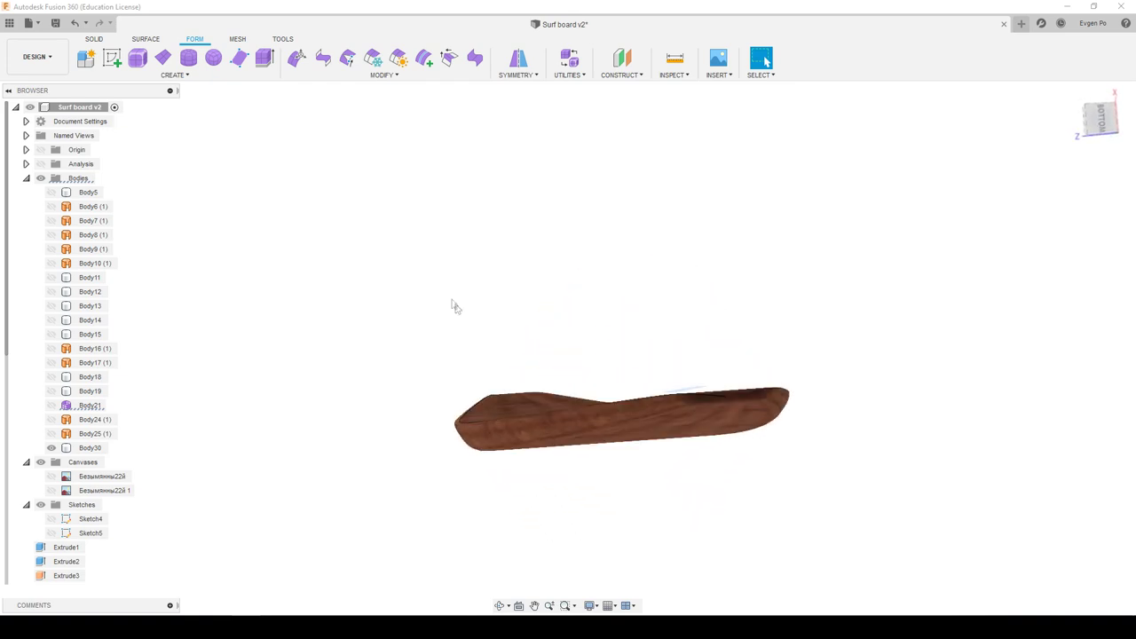
pyautogui.click(678, 374)
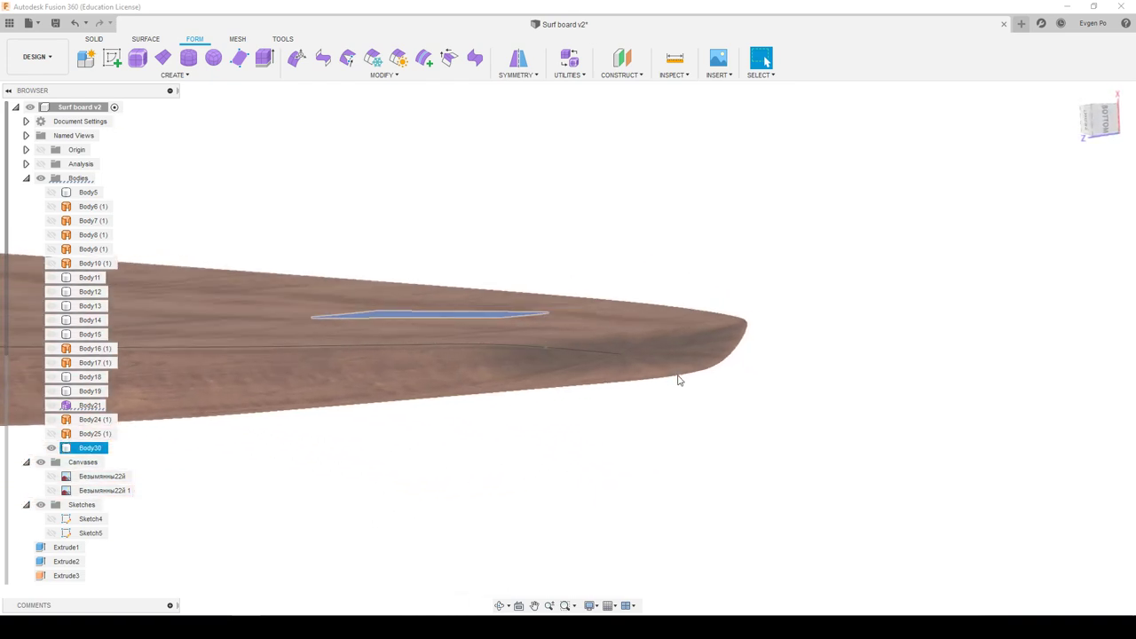